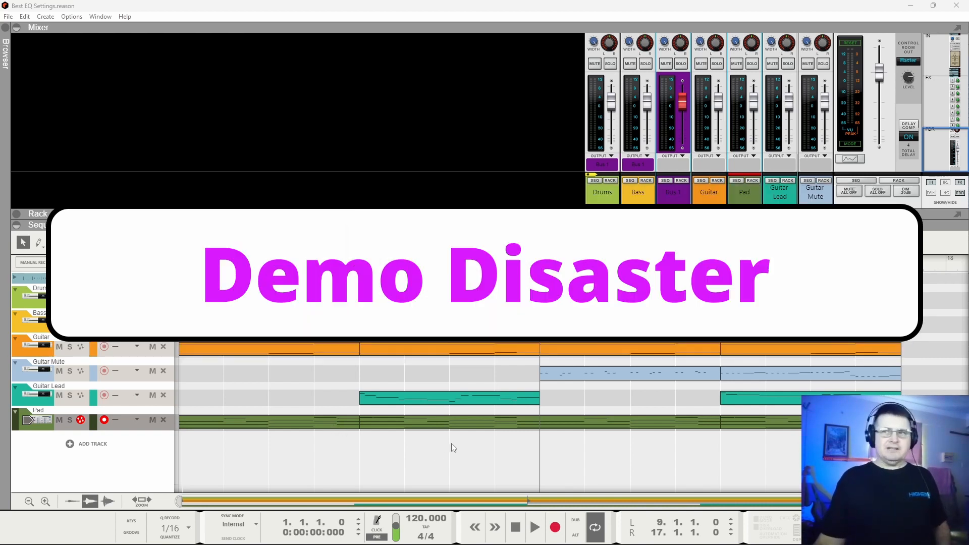
Listen to the multitrack mix, return to bar 1, and briefly play the opening again.
click(536, 532)
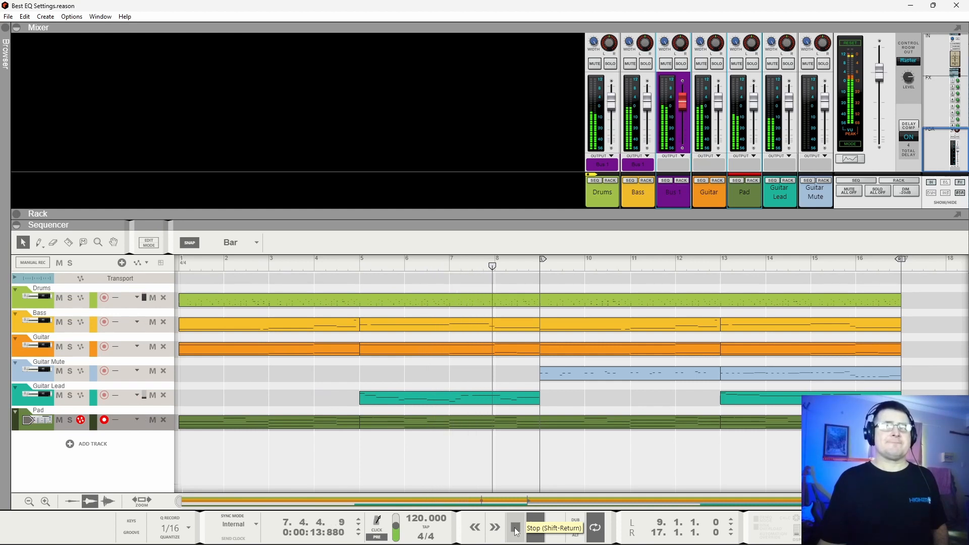
click(515, 528)
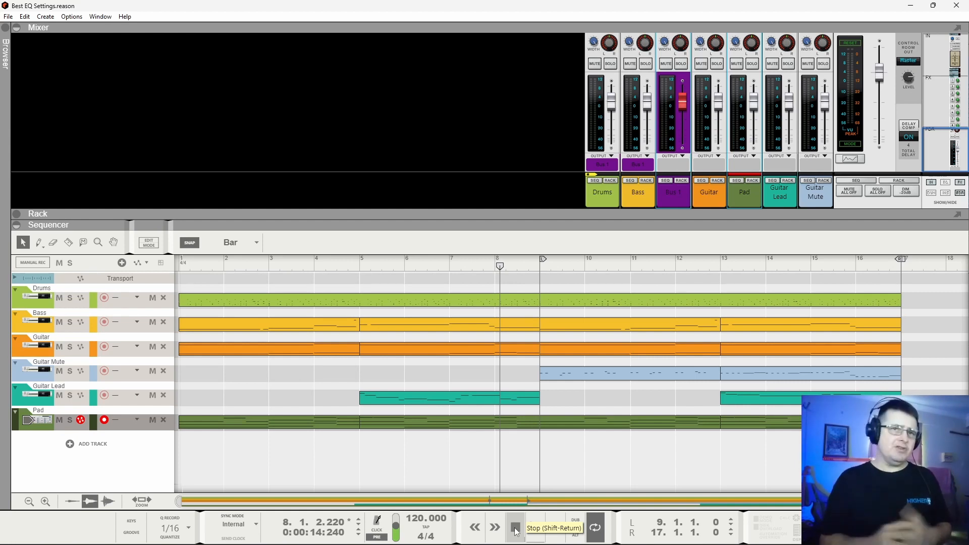
click(186, 266)
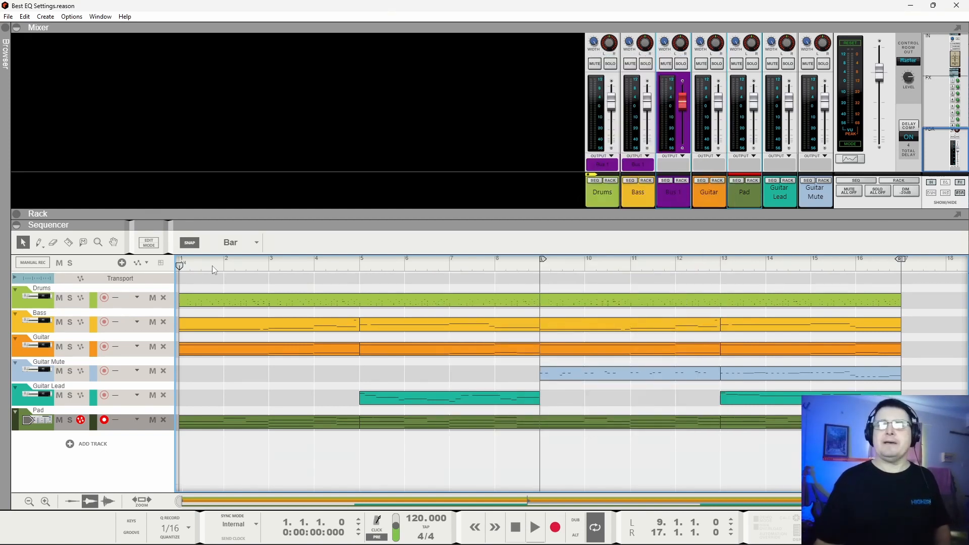
key(space)
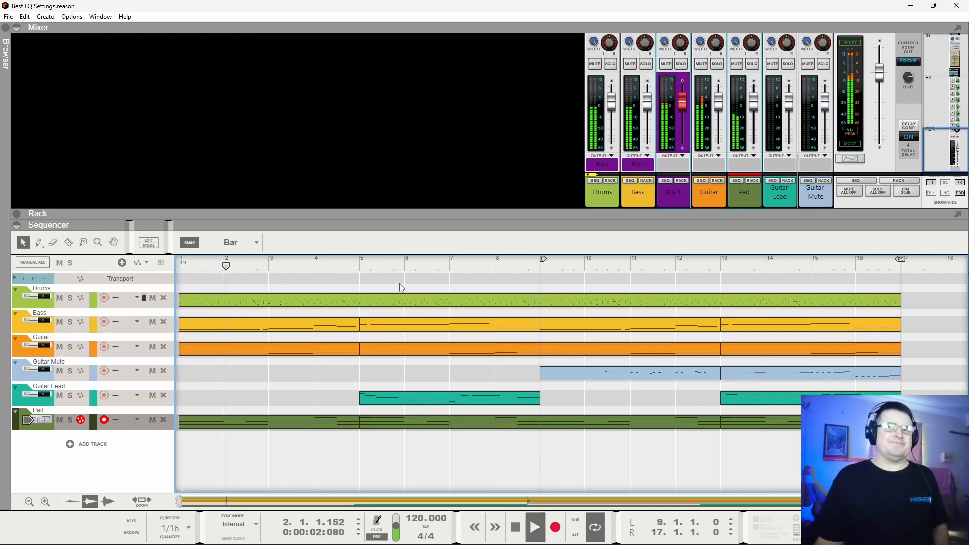
key(space)
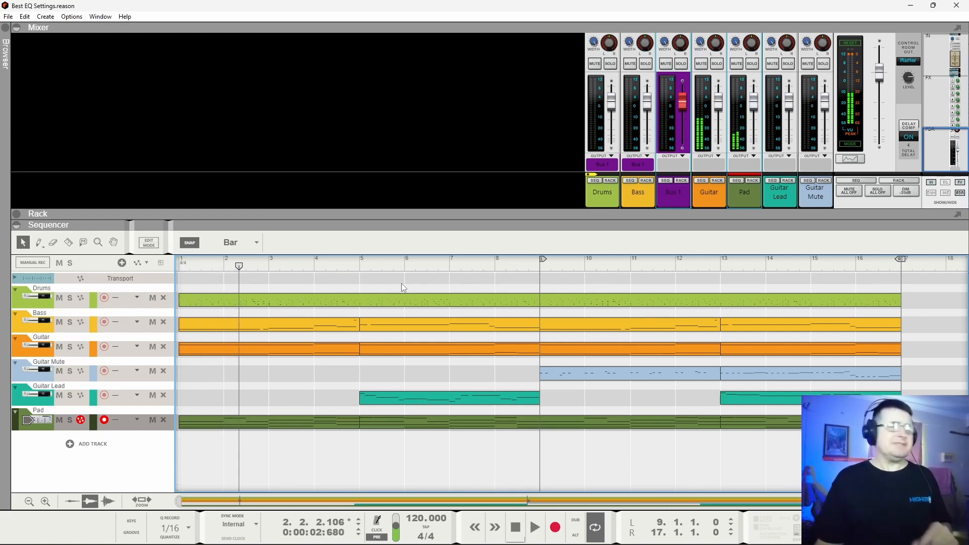
Show the full rack and turn off the QRange EQ in the master section while the mix plays.
click(17, 225)
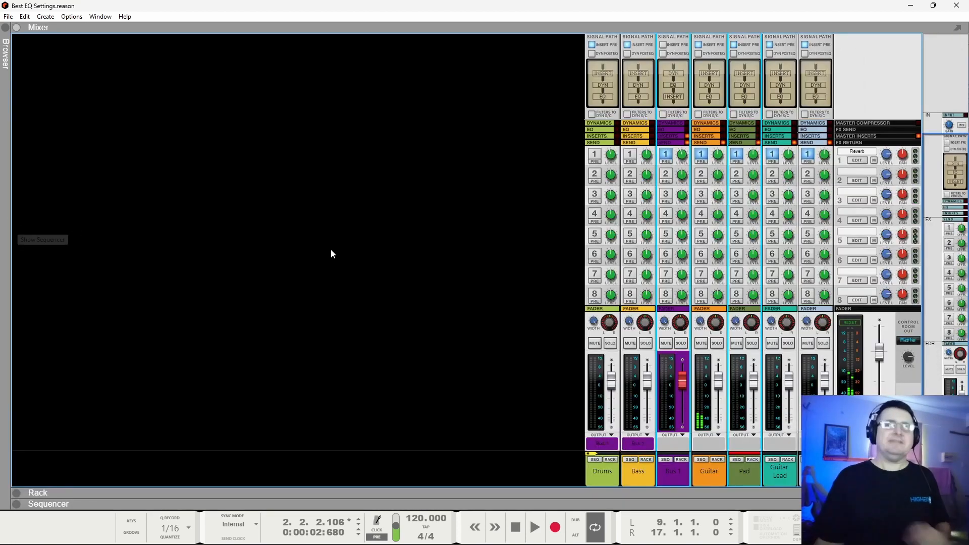
key(F7)
key(F6)
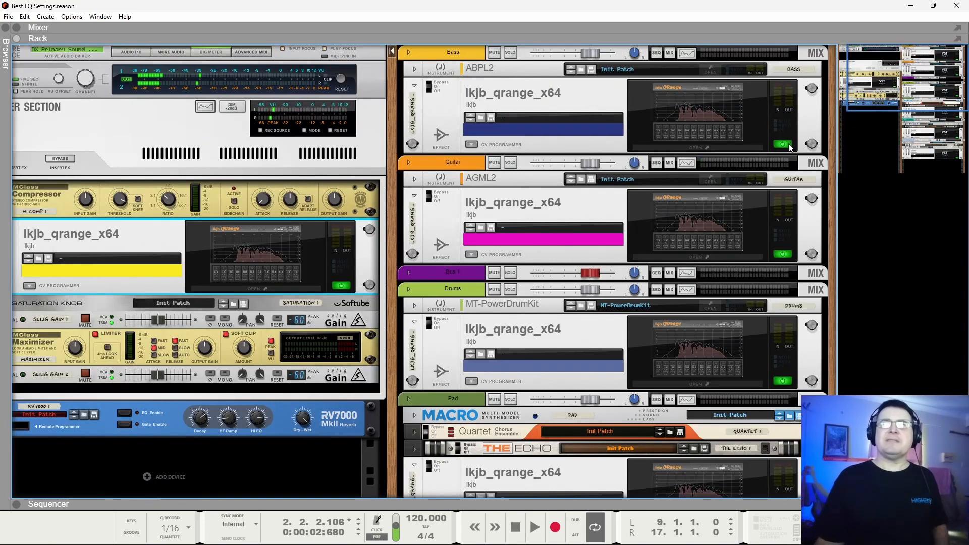
key(space)
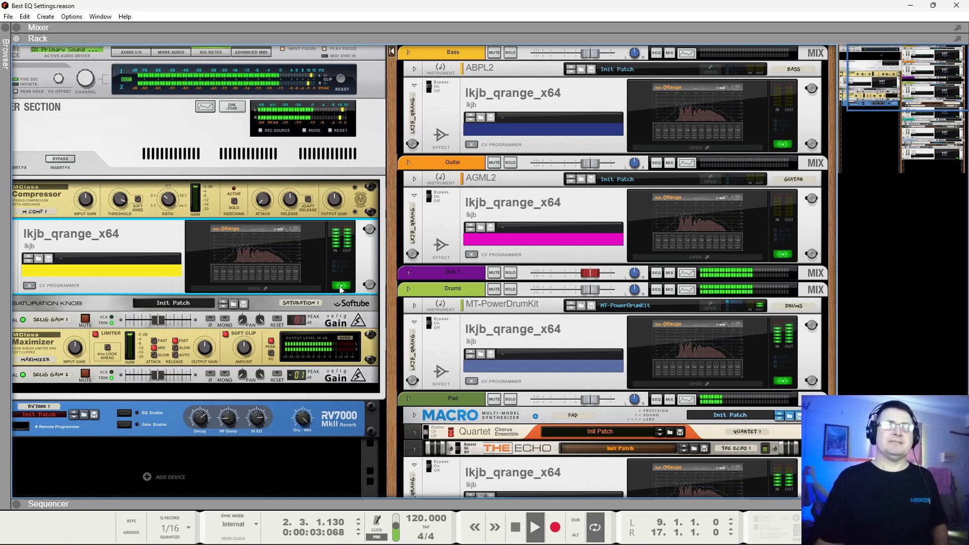
click(341, 286)
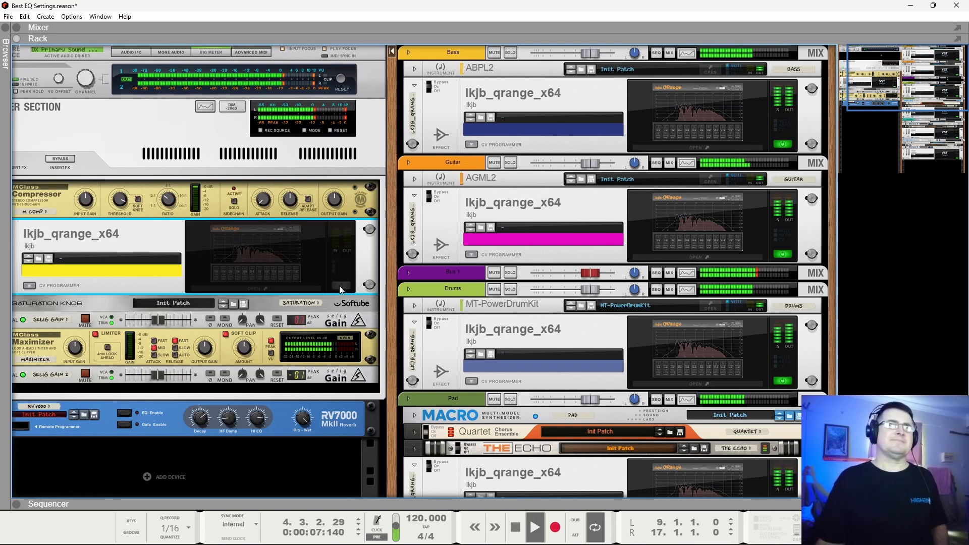
Turn off the QRange EQ on the Bass, Guitar, Drums, Pad, Guitar Lead and Guitar Mute tracks, and stop playback.
click(782, 145)
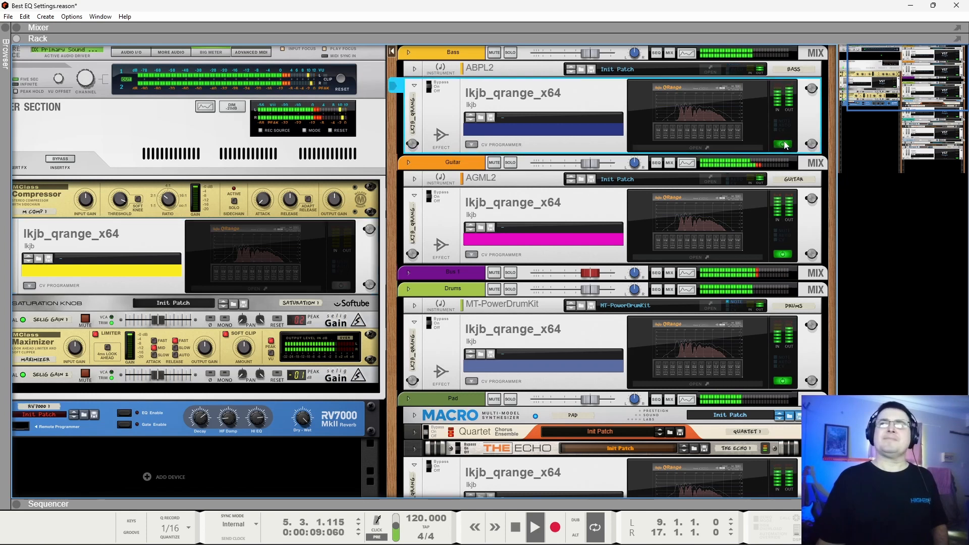
click(782, 254)
click(781, 385)
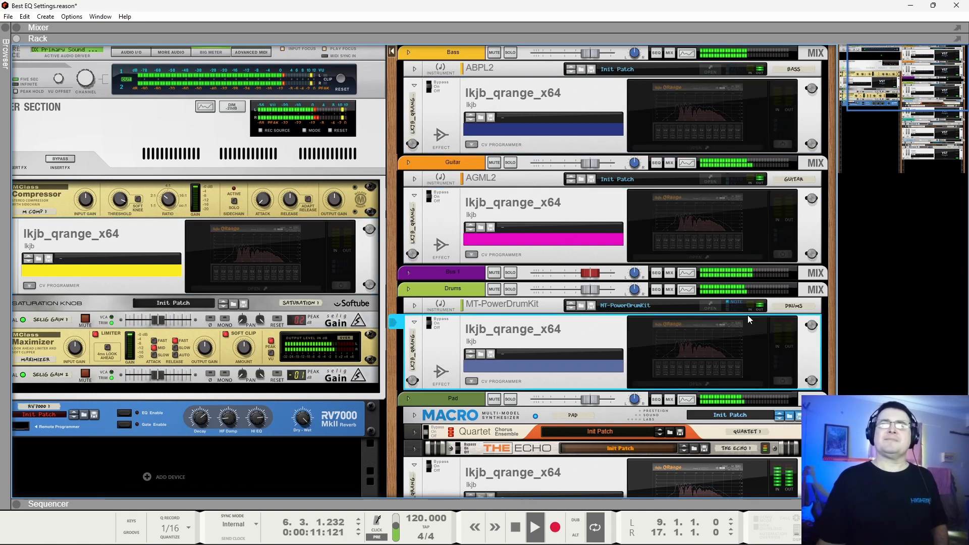
scroll(747, 315, down, 3)
click(777, 393)
scroll(746, 310, down, 4)
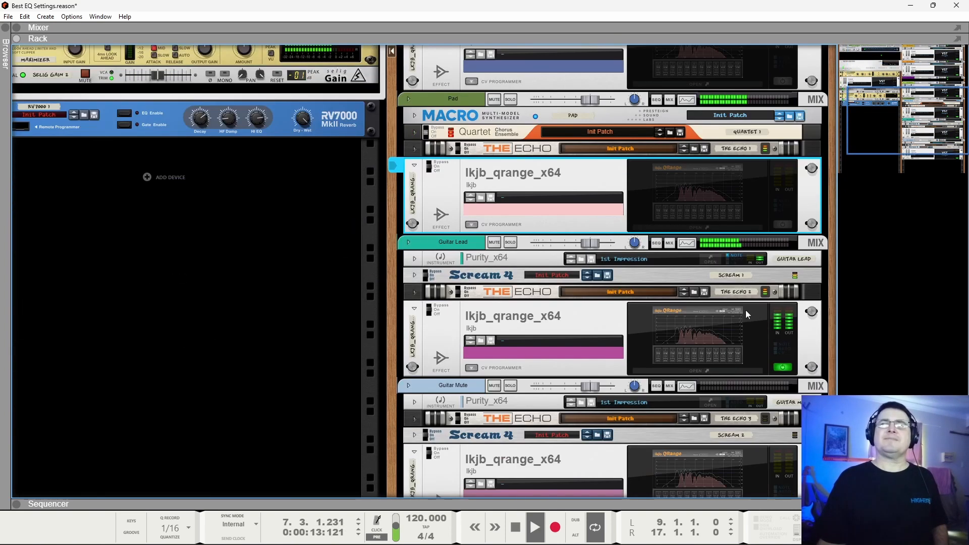
click(780, 358)
scroll(760, 304, down, 3)
click(782, 378)
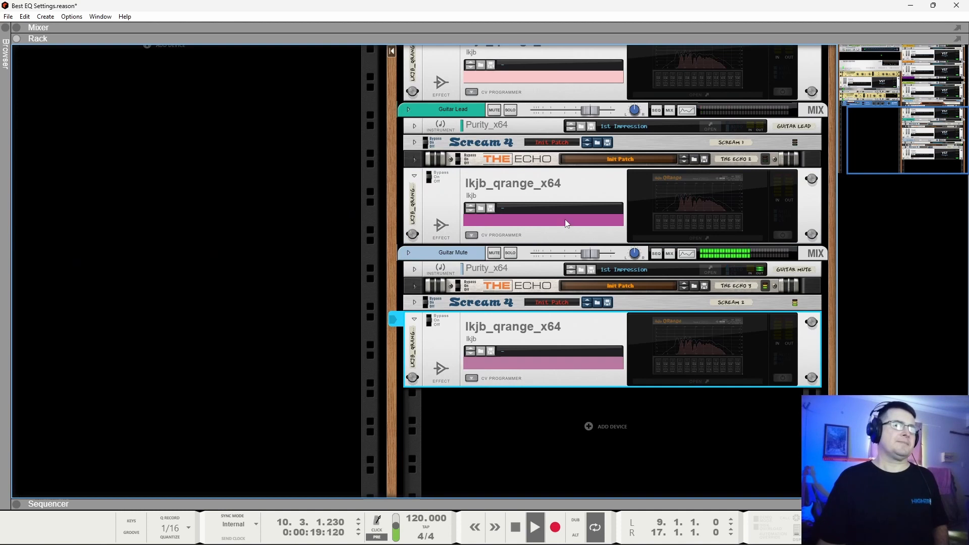
key(space)
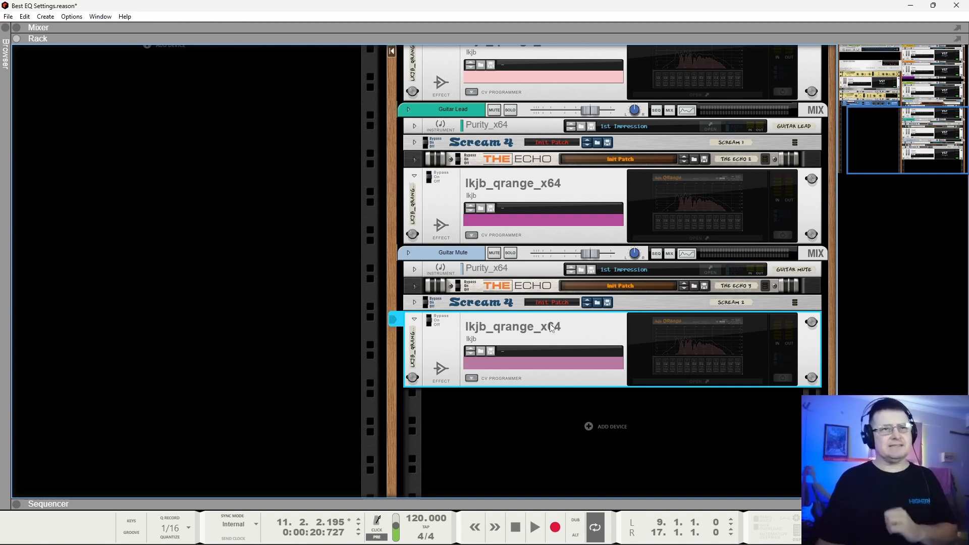
Compare the playing mix with the master section's QRange EQ switched on and off.
scroll(552, 328, up, 10)
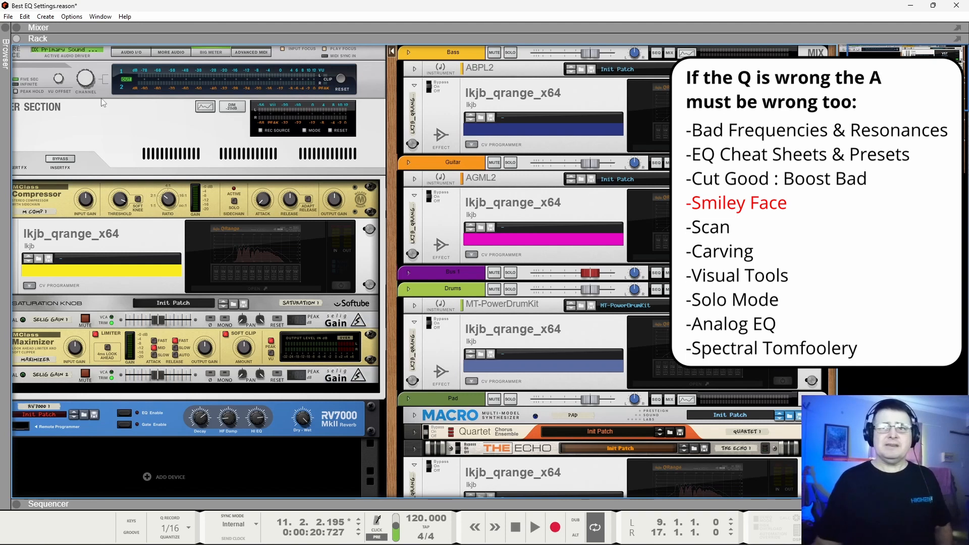
click(532, 535)
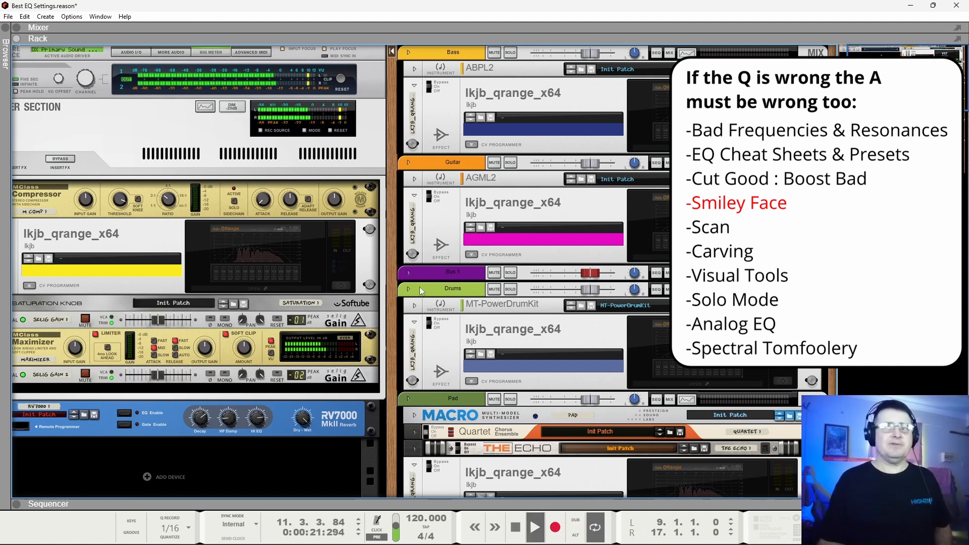
click(338, 286)
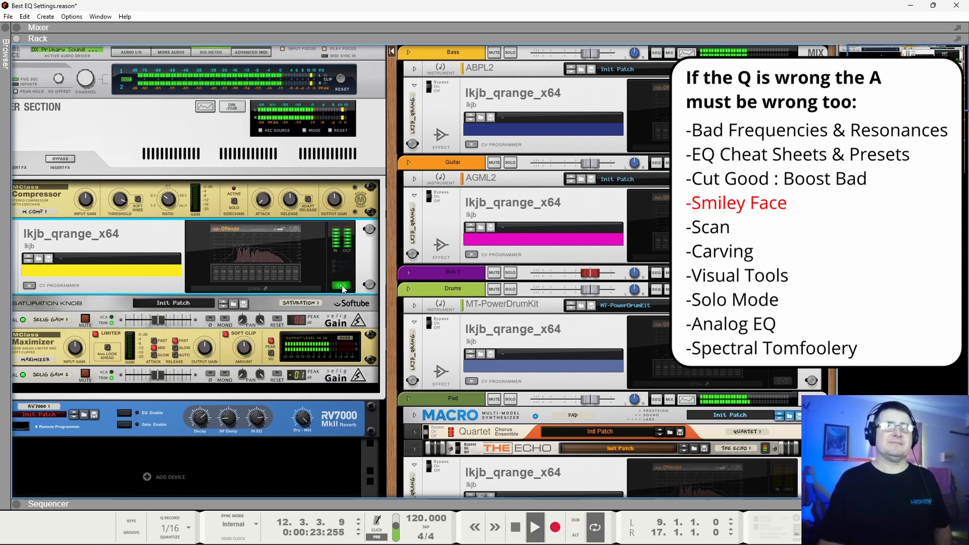
click(341, 286)
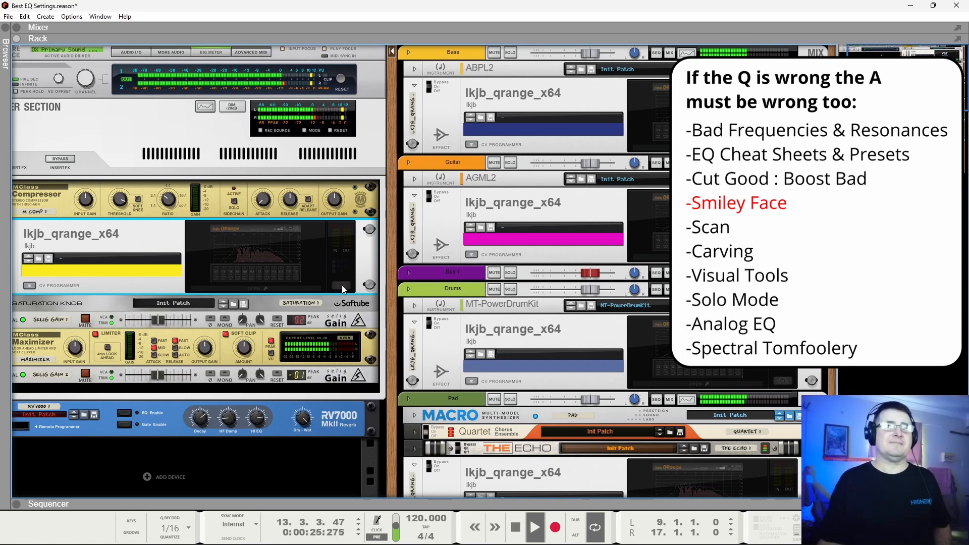
click(341, 285)
key(space)
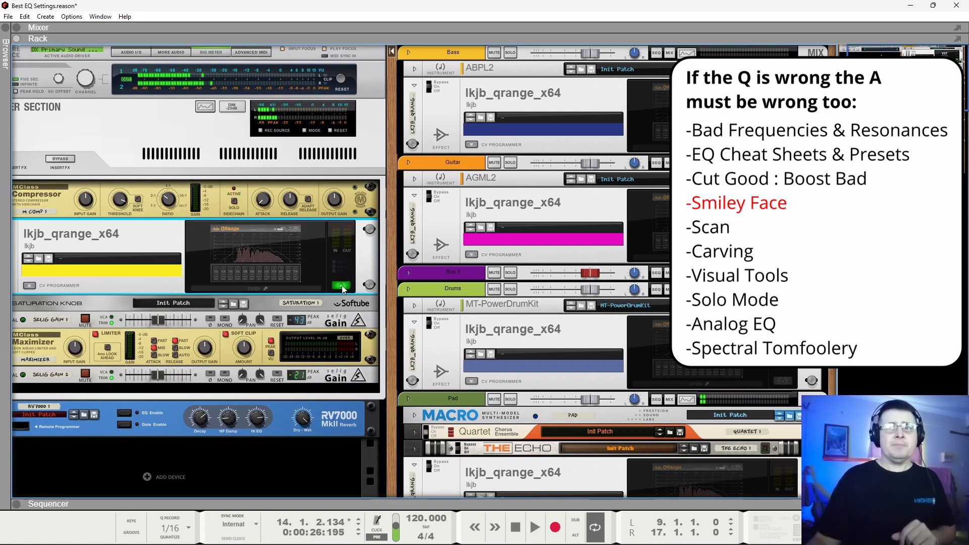
click(341, 286)
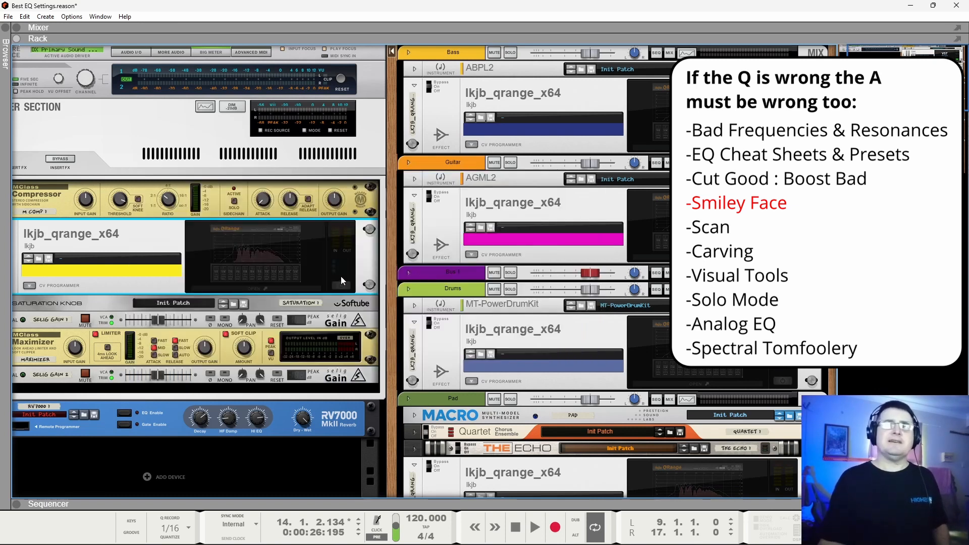
Open the master QRange editor and switch off EQ bands 3, 7 and 6 during playback.
click(342, 281)
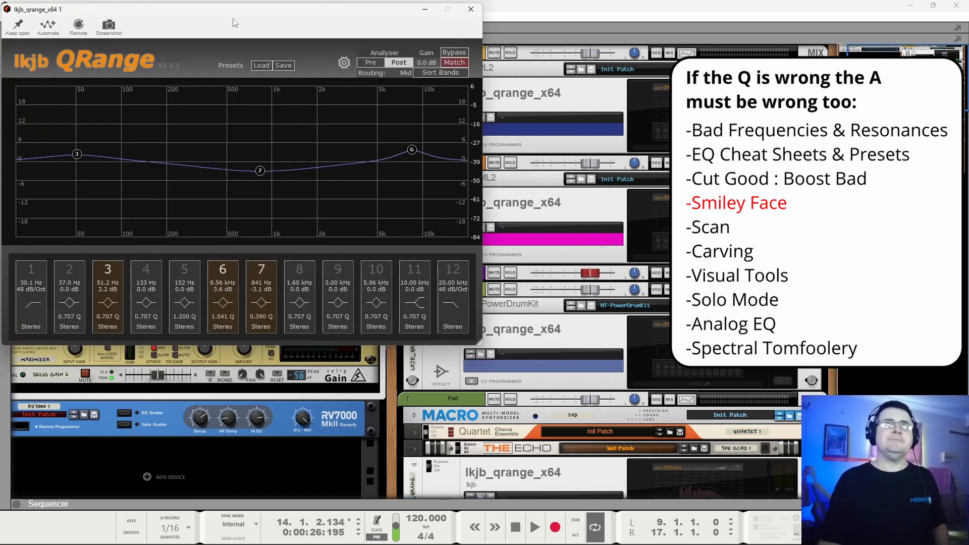
drag(261, 10, 297, 53)
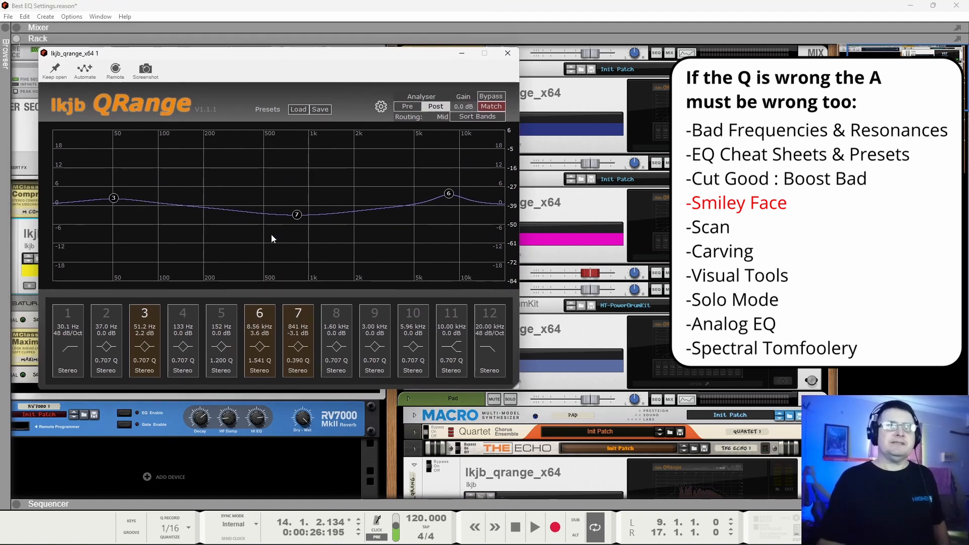
key(space)
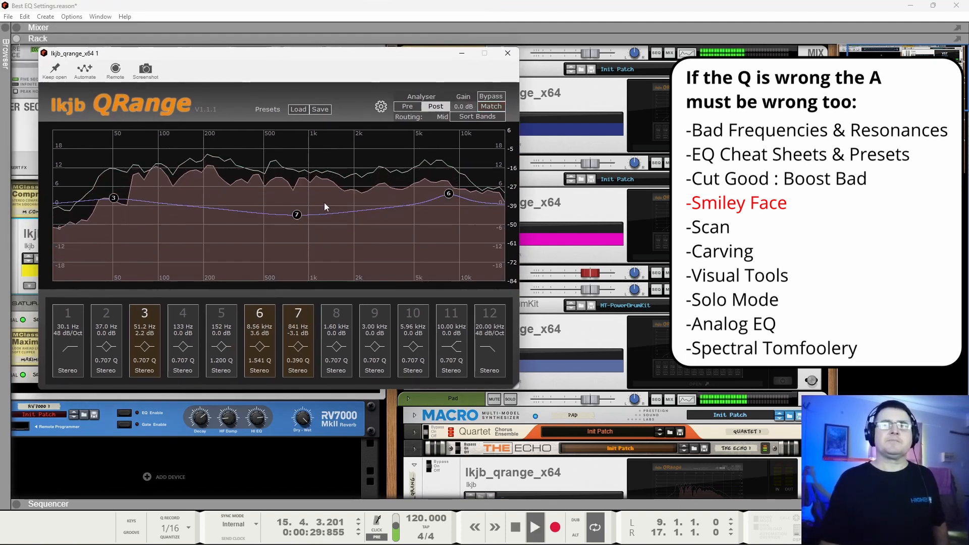
click(144, 318)
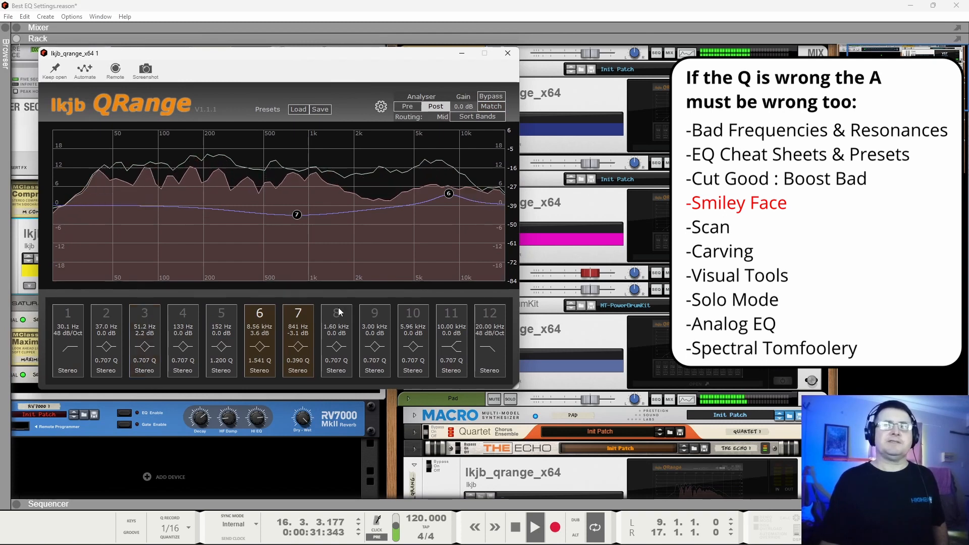
click(291, 319)
click(259, 315)
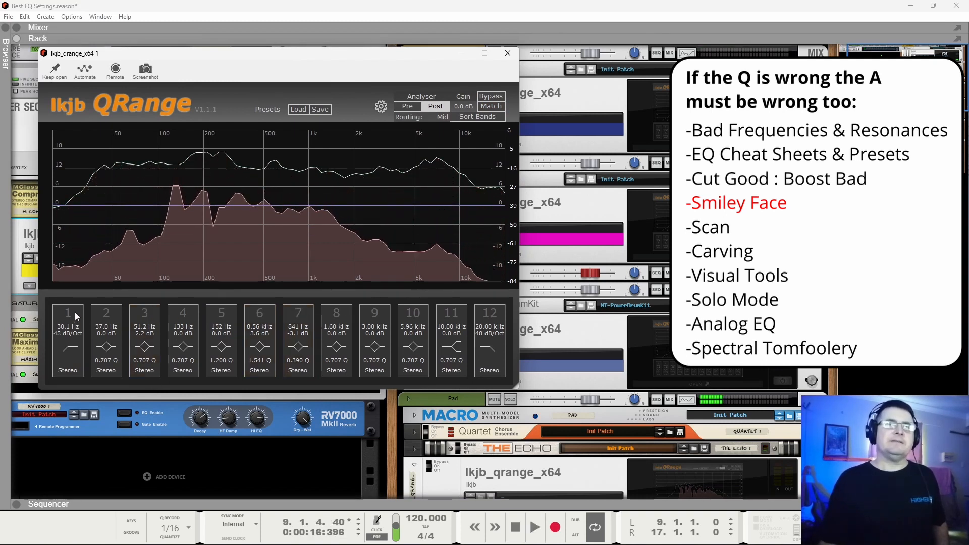
Audition only the range from about 1.01 kHz to 8.18 kHz using filter bands 1 and 12, and switch both bands off again.
click(71, 313)
drag(83, 205, 311, 214)
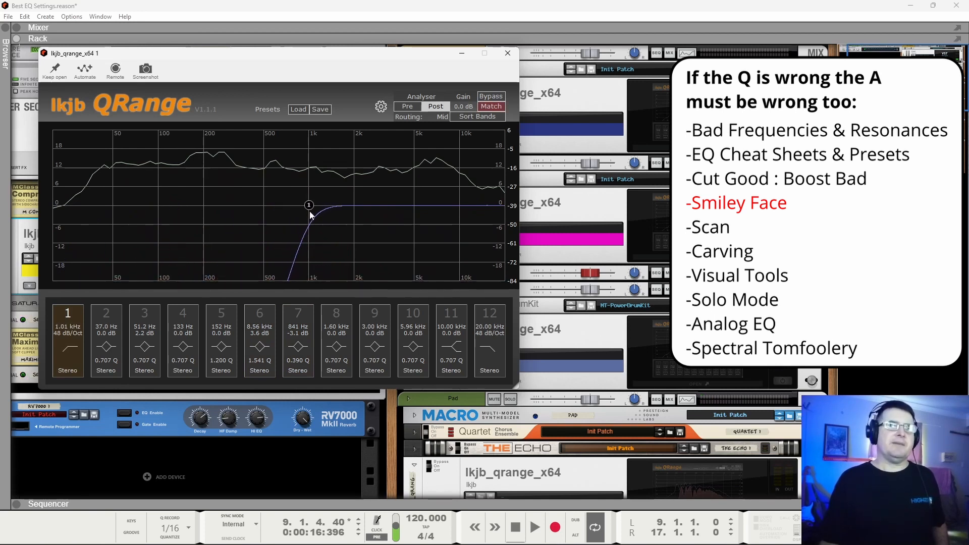
click(502, 308)
drag(502, 209, 448, 221)
key(space)
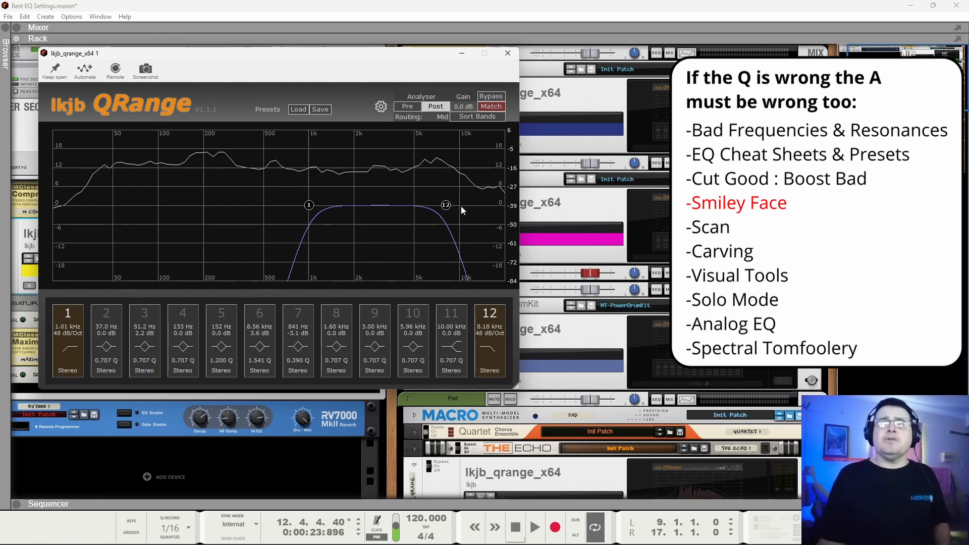
click(486, 321)
click(71, 321)
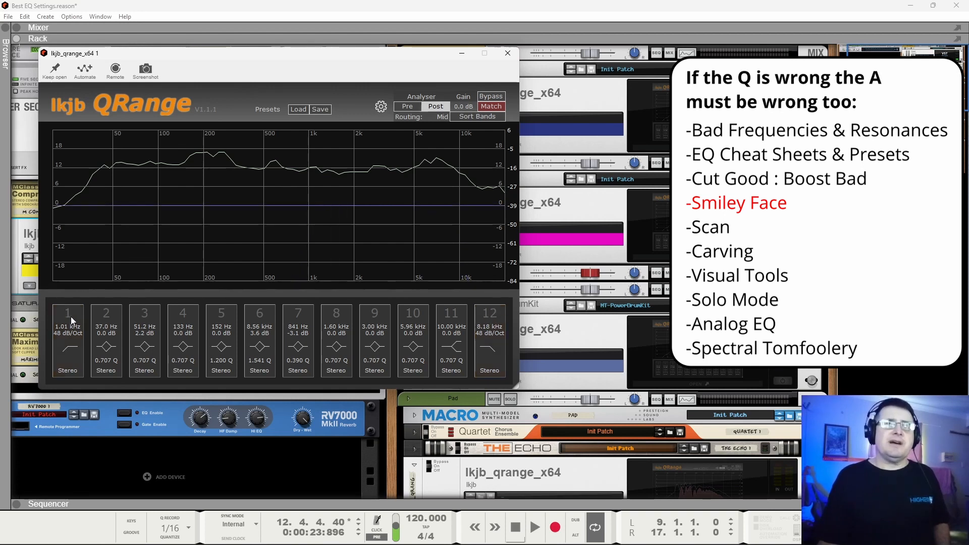
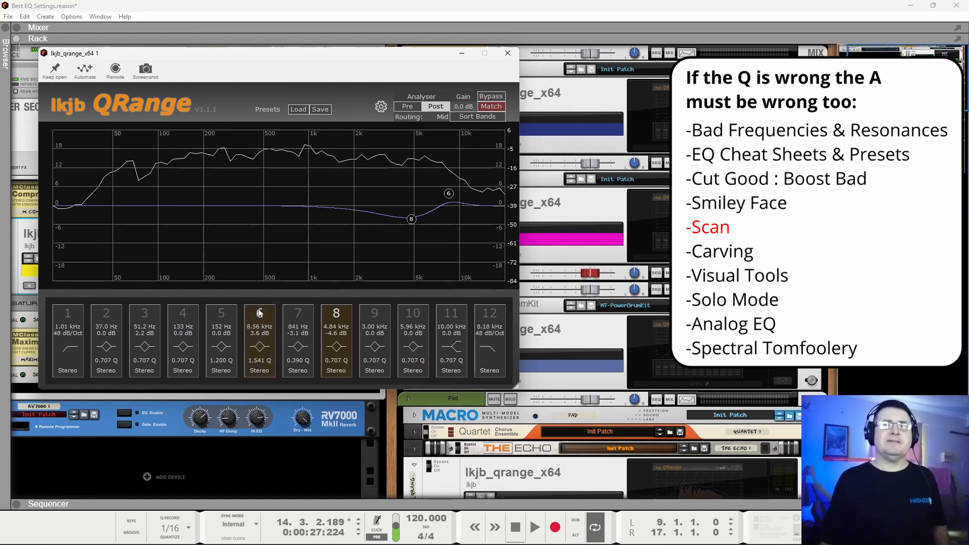
Sort the EQ bands, and cut about 6.8 dB at 245 Hz on band 4 and 8.3 dB at 916 Hz on band 6.
click(486, 116)
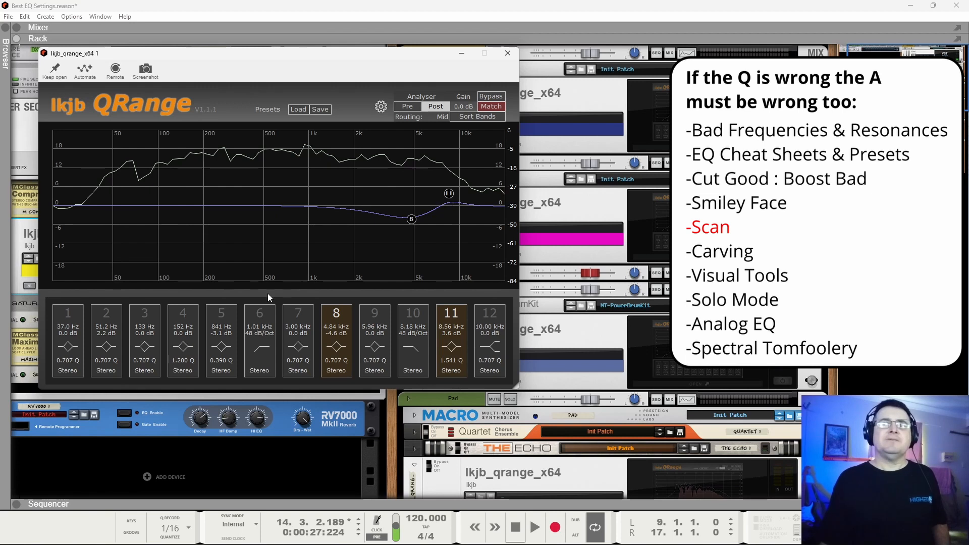
click(188, 311)
key(space)
drag(186, 206, 216, 227)
key(space)
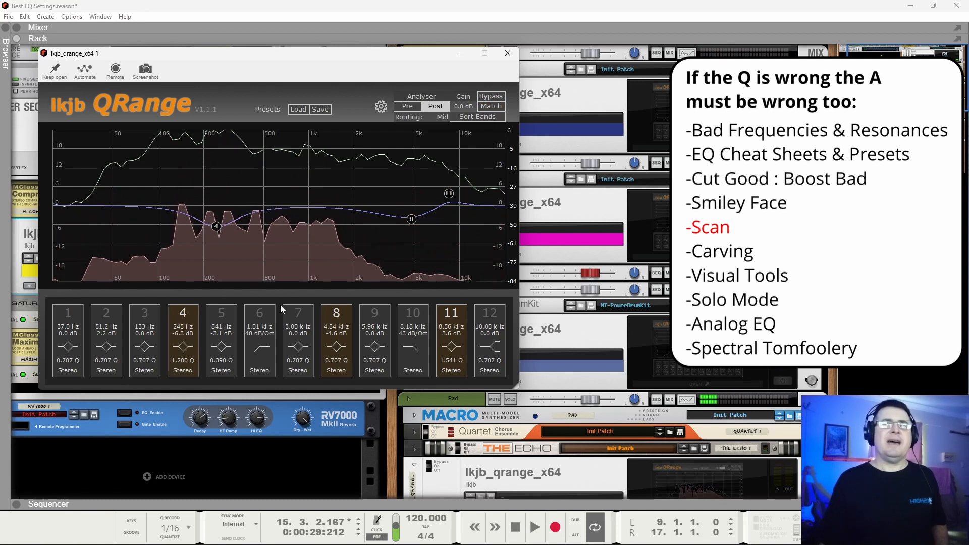
click(261, 348)
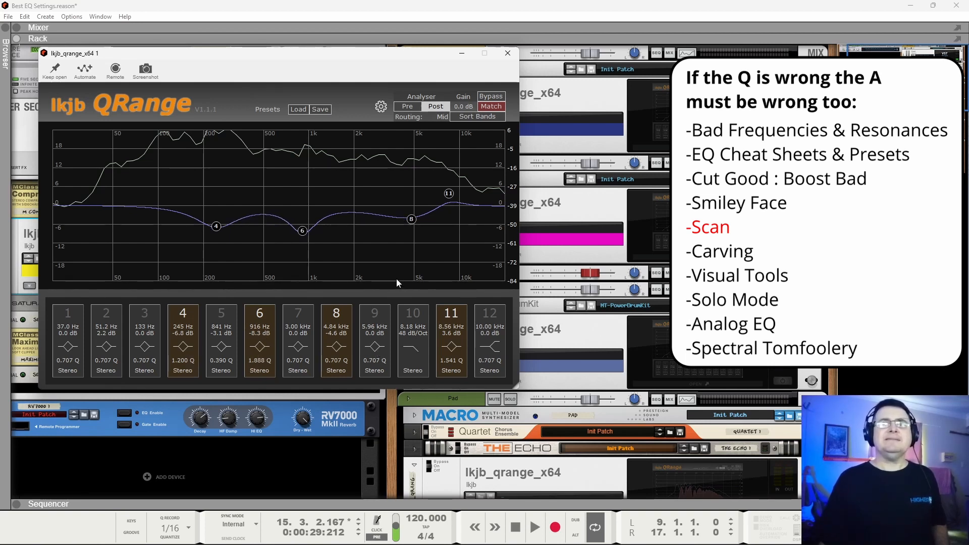
Play the mix while toggling the QRange bypass to compare the cuts, stop playback, and toggle gain matching.
key(space)
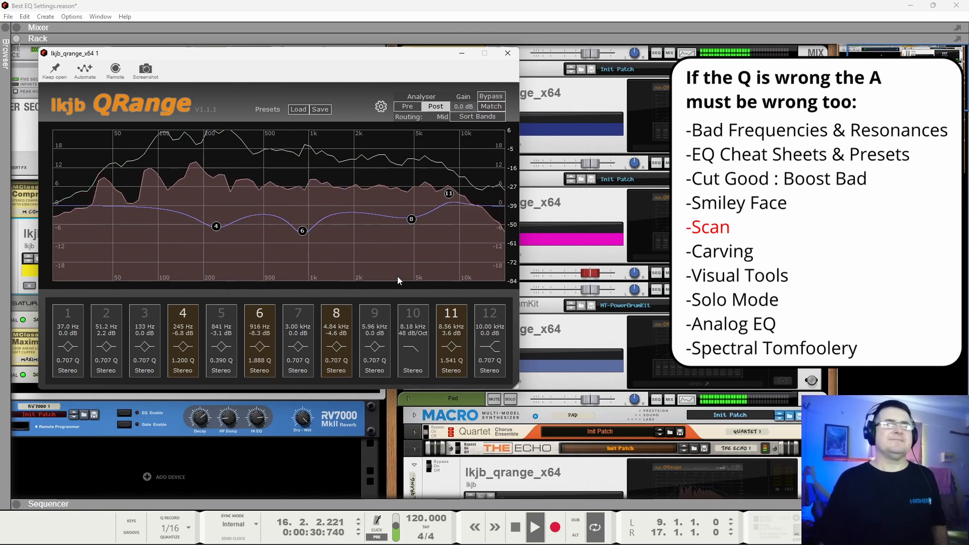
click(500, 94)
key(space)
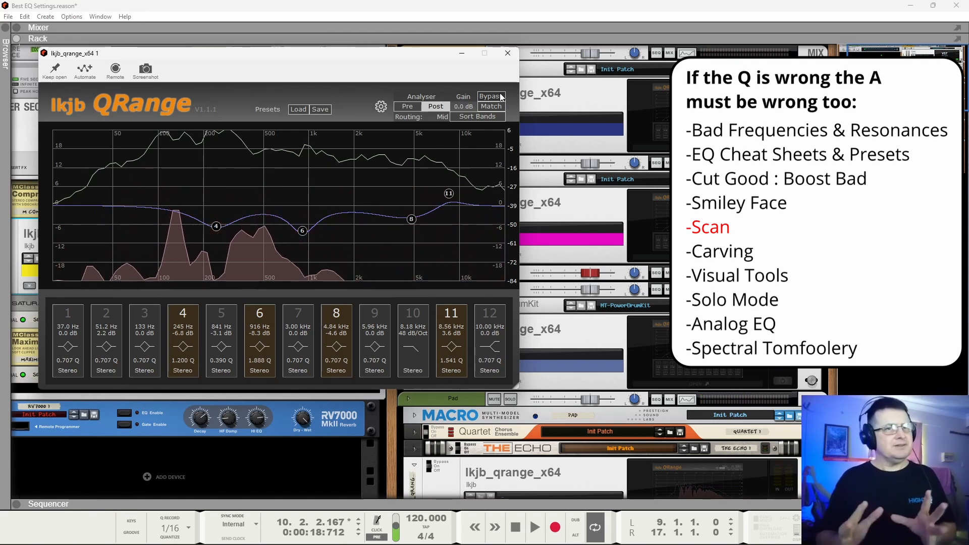
click(489, 106)
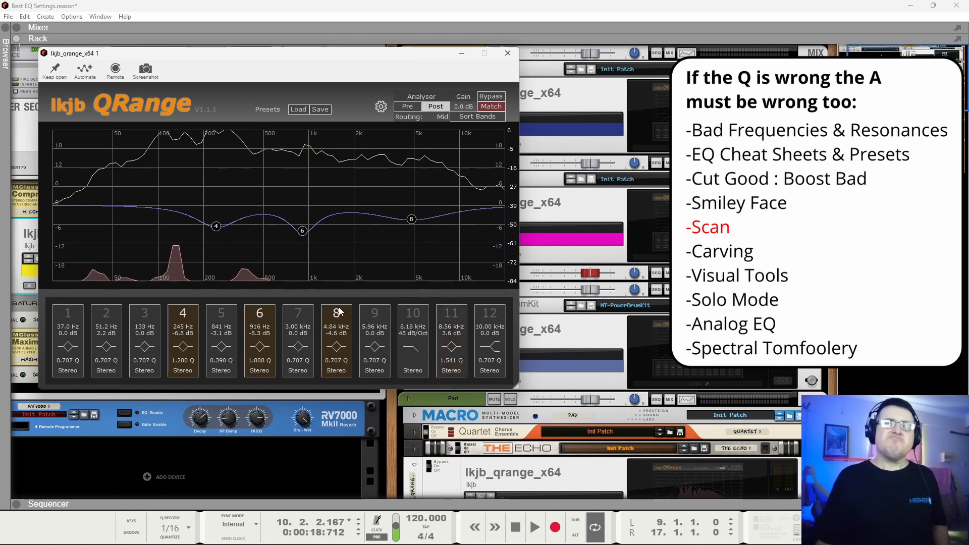
Switch off EQ bands 4, 6 and 8, and re-enable band 4 during playback with about a 2.8 dB boost at 179 Hz.
click(194, 313)
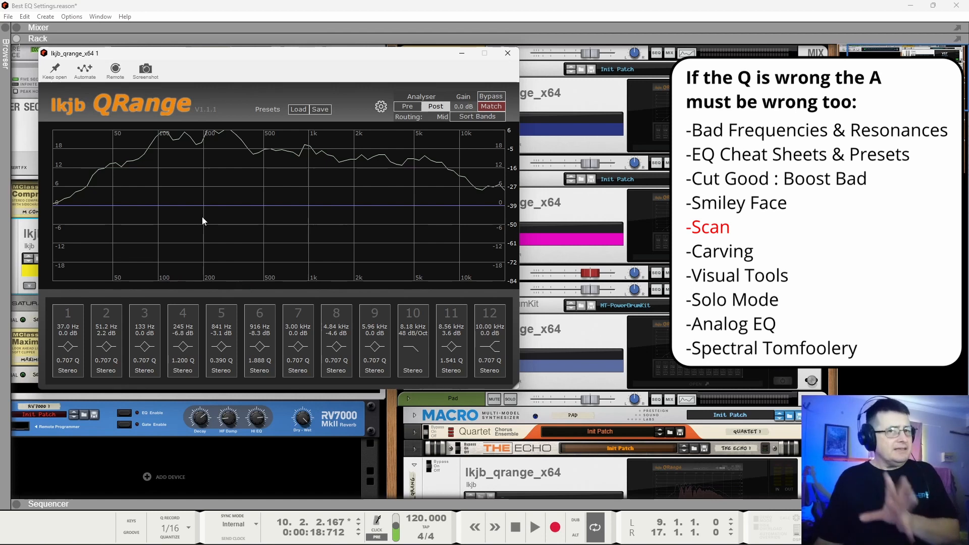
key(space)
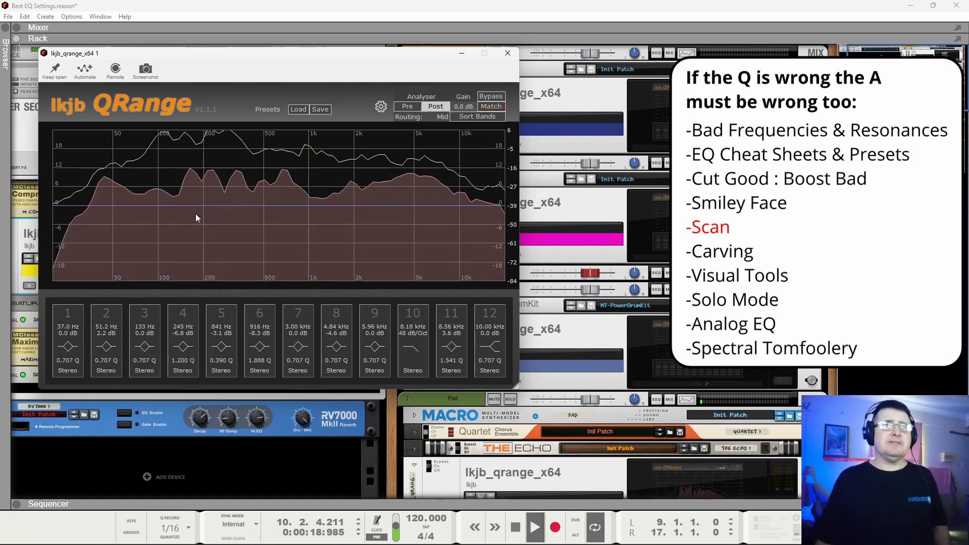
click(181, 312)
drag(216, 228, 197, 199)
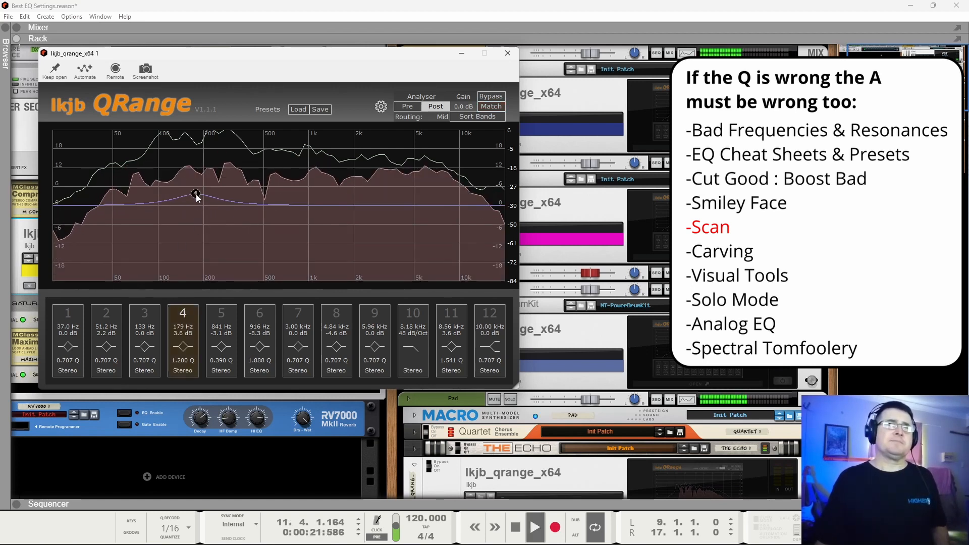
key(space)
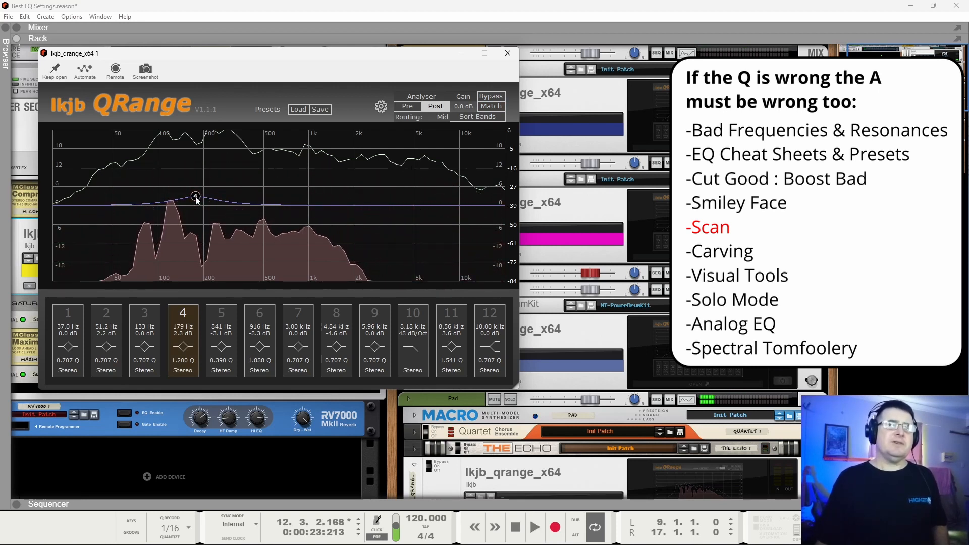
Flatten band 4 near 193 Hz, audition a boost of about 5.1 dB at 440 Hz, and lower it to about a 2.3 dB cut.
mouse_move(195, 196)
mouse_down()
mouse_move(196, 115)
mouse_move(200, 205)
mouse_up()
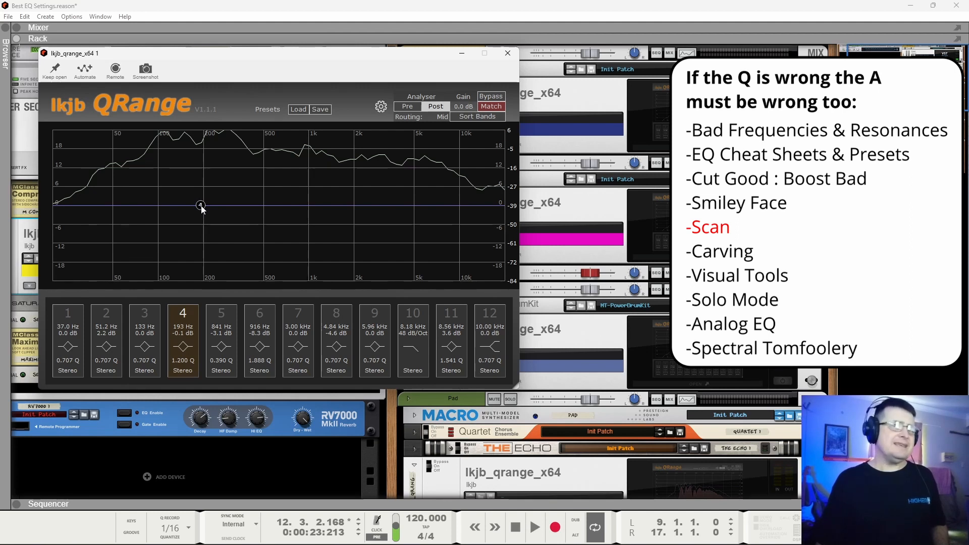
key(space)
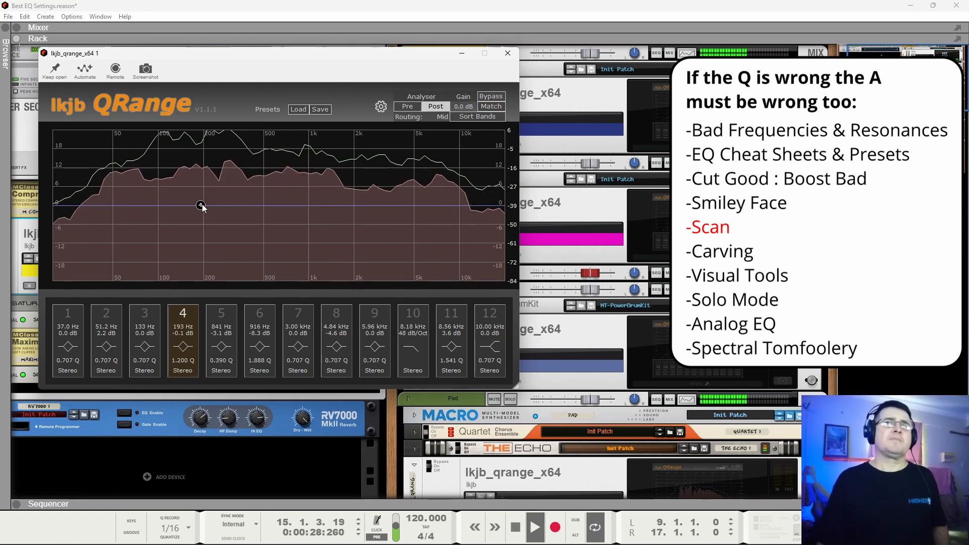
drag(202, 207, 255, 190)
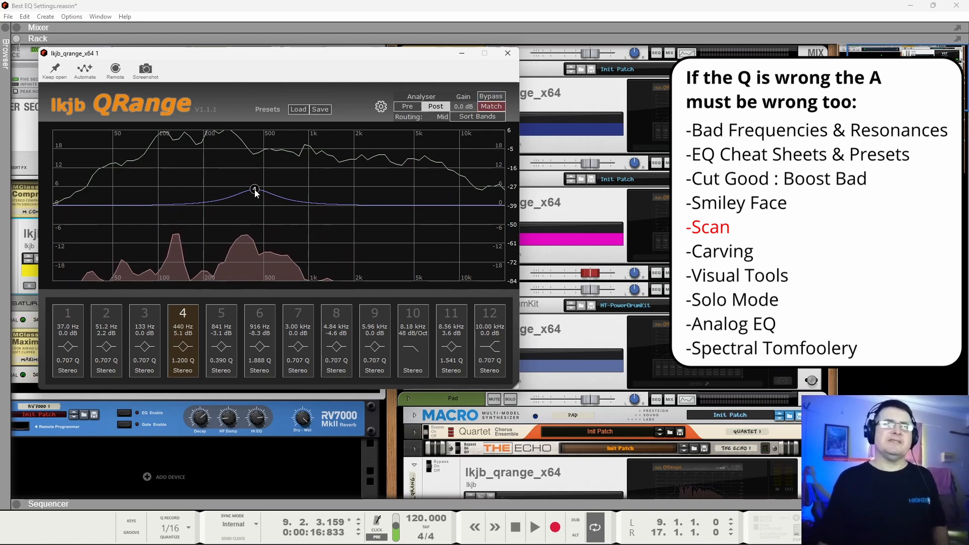
key(space)
mouse_move(254, 190)
mouse_down()
mouse_move(250, 177)
mouse_move(255, 201)
mouse_up()
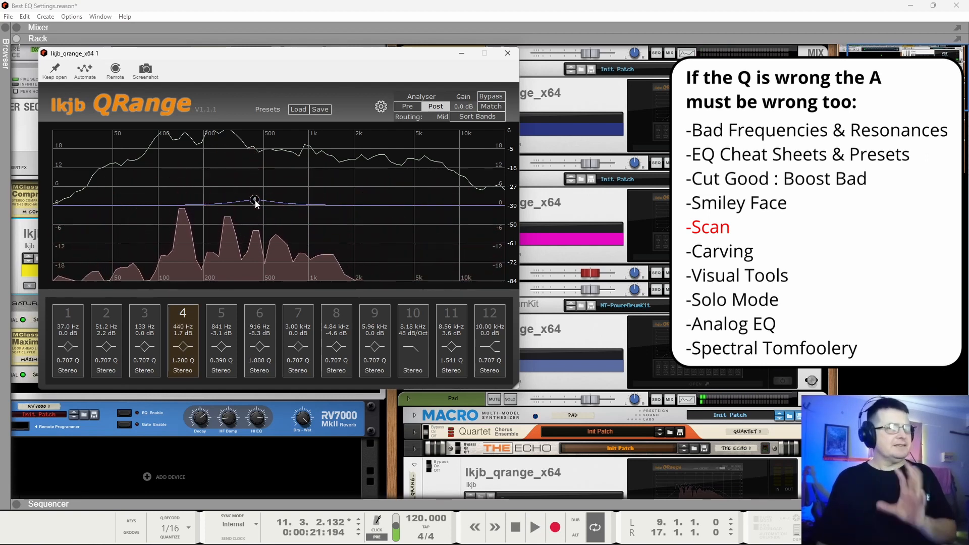
drag(256, 209, 256, 215)
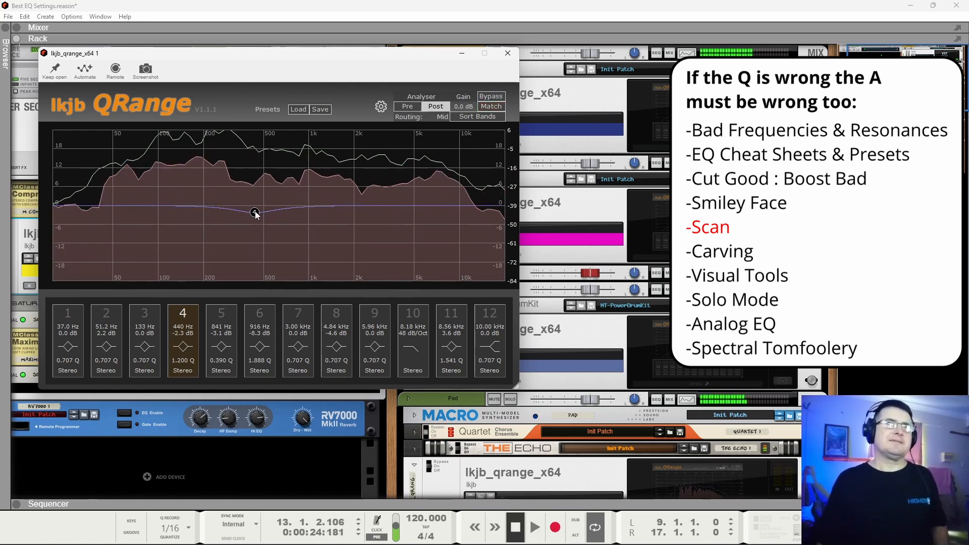
Bring band 4 back to about 0.1 dB at 336 Hz, switch it off and play the mix.
drag(255, 213, 112, 210)
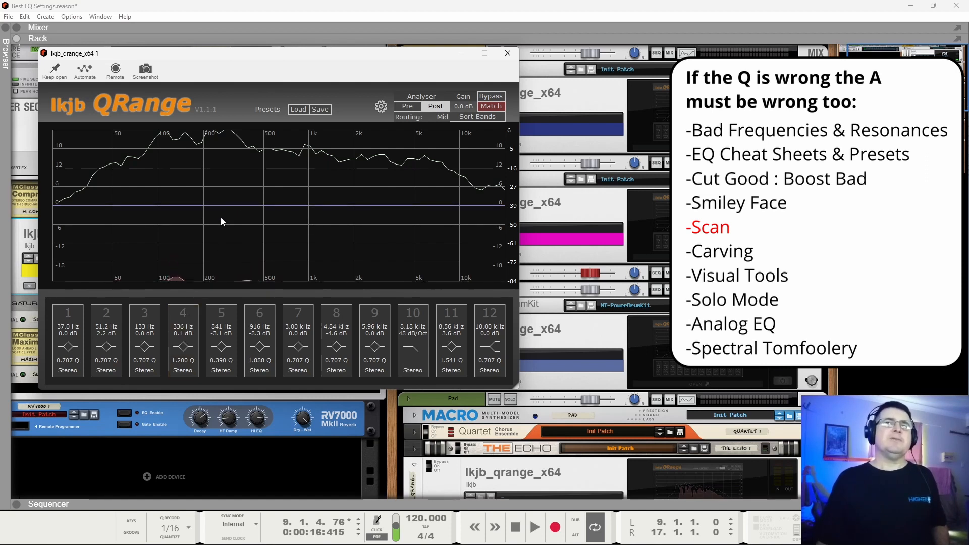
double_click(186, 333)
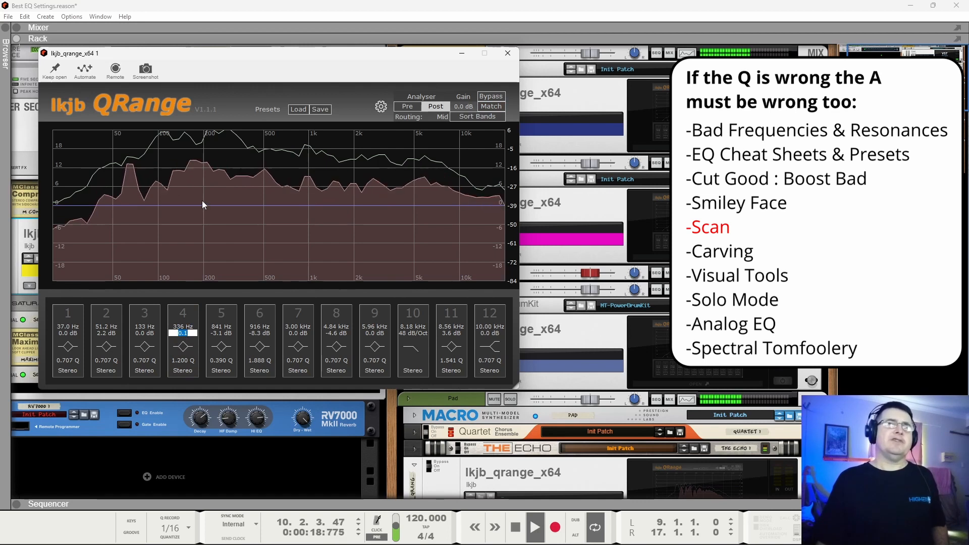
click(195, 276)
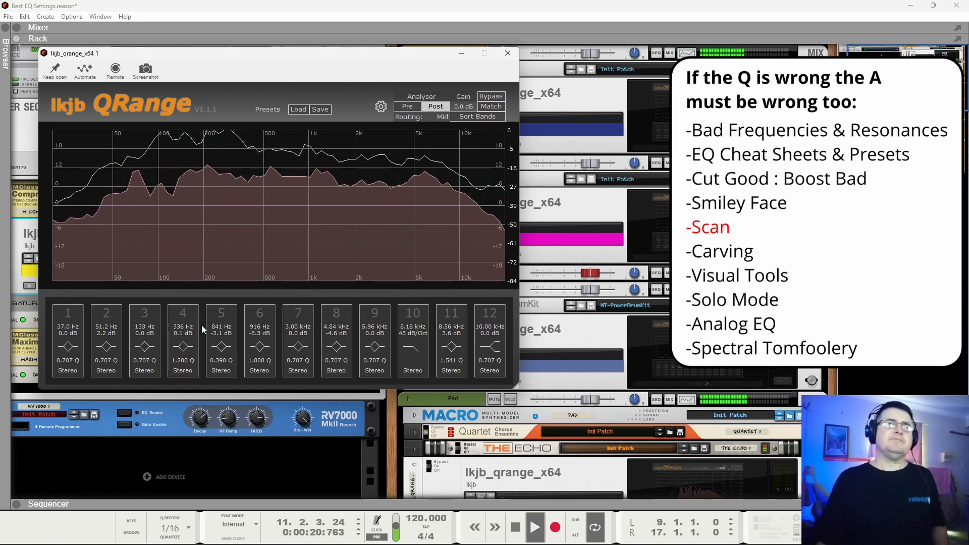
Audition a cut of about 3.5 dB at 2.24 kHz on band 4, switch the band off again and stop playback.
click(190, 311)
drag(238, 206, 362, 217)
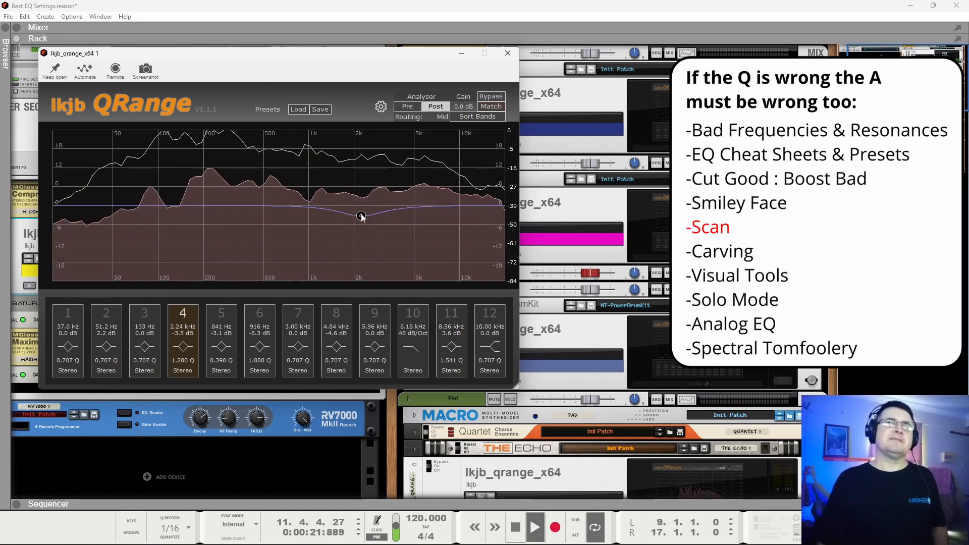
click(183, 313)
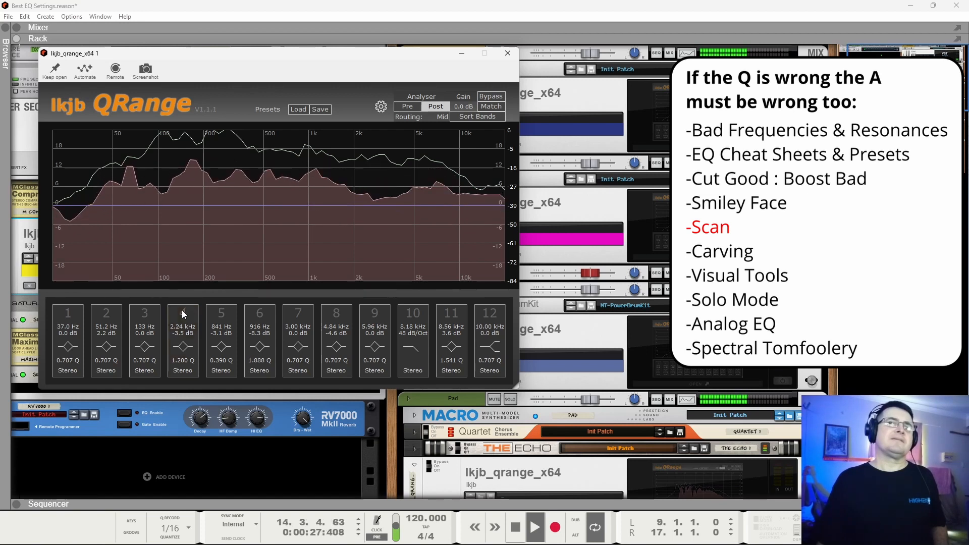
key(space)
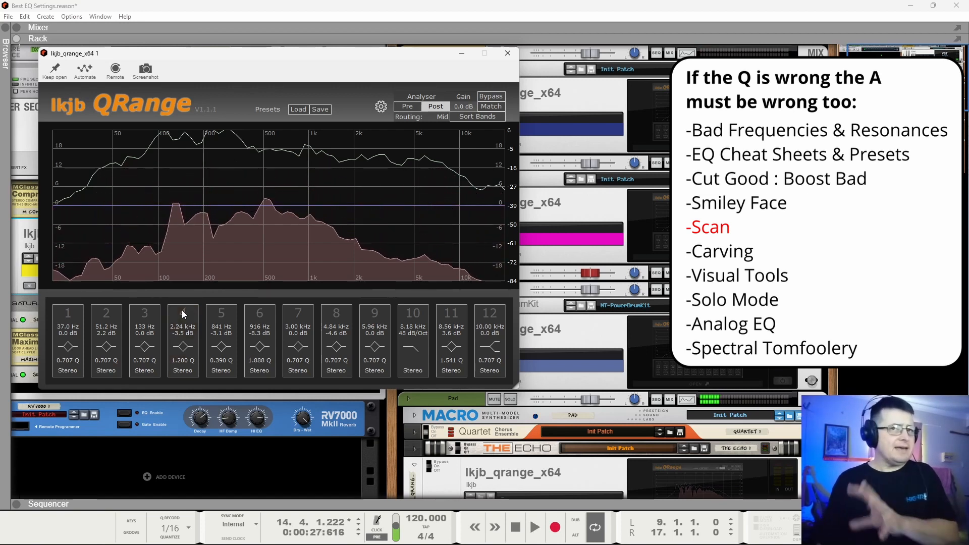
Switch band 4 back on and flatten it to 0.0 dB at about 357 Hz.
click(182, 312)
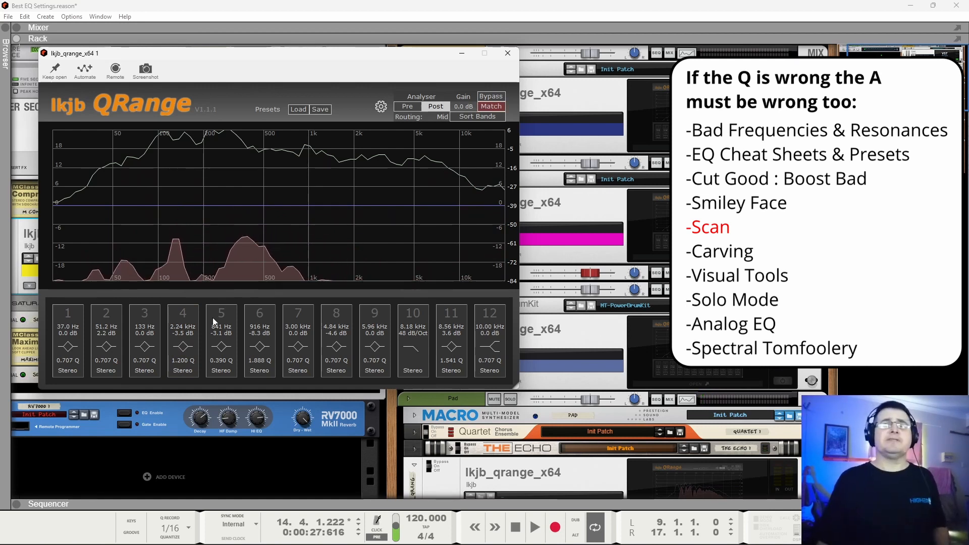
click(186, 337)
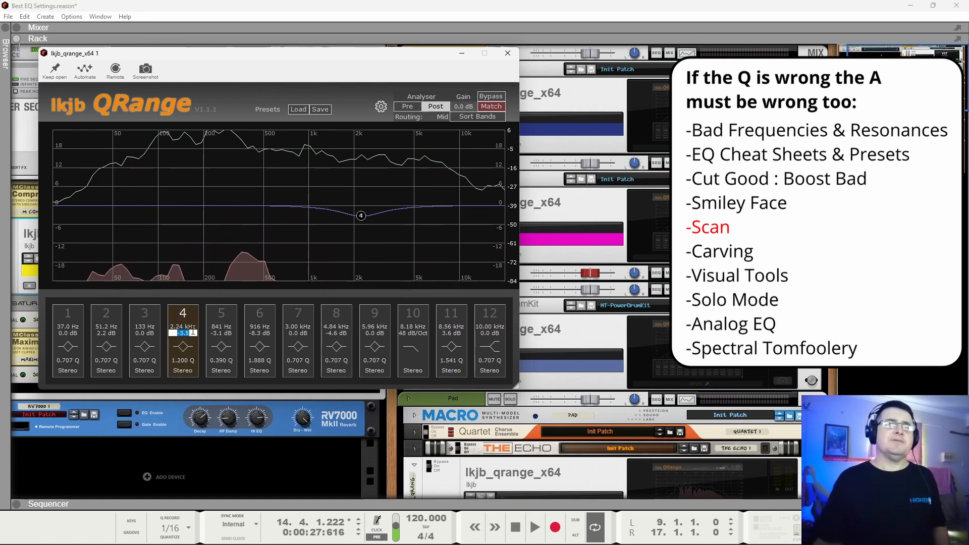
drag(178, 327, 179, 337)
drag(184, 435, 194, 458)
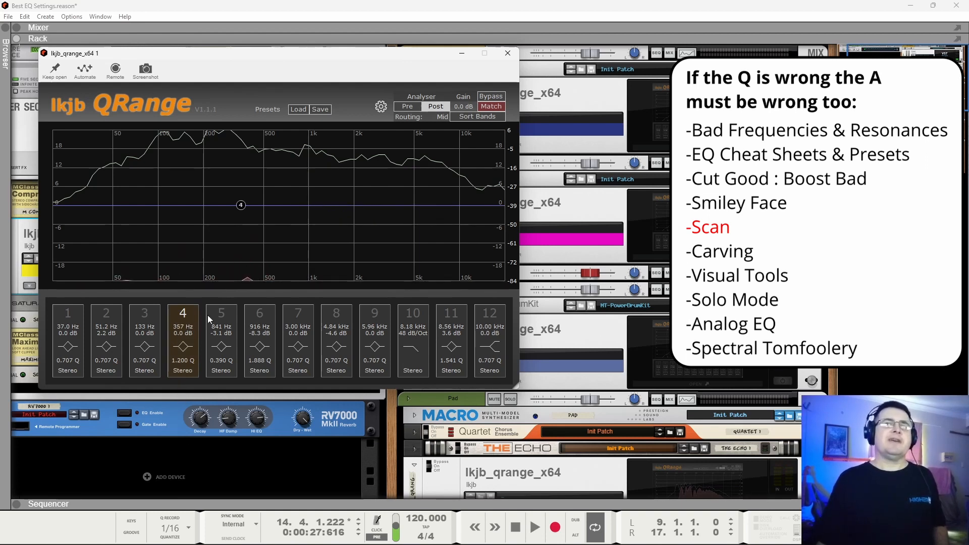
drag(187, 337, 188, 369)
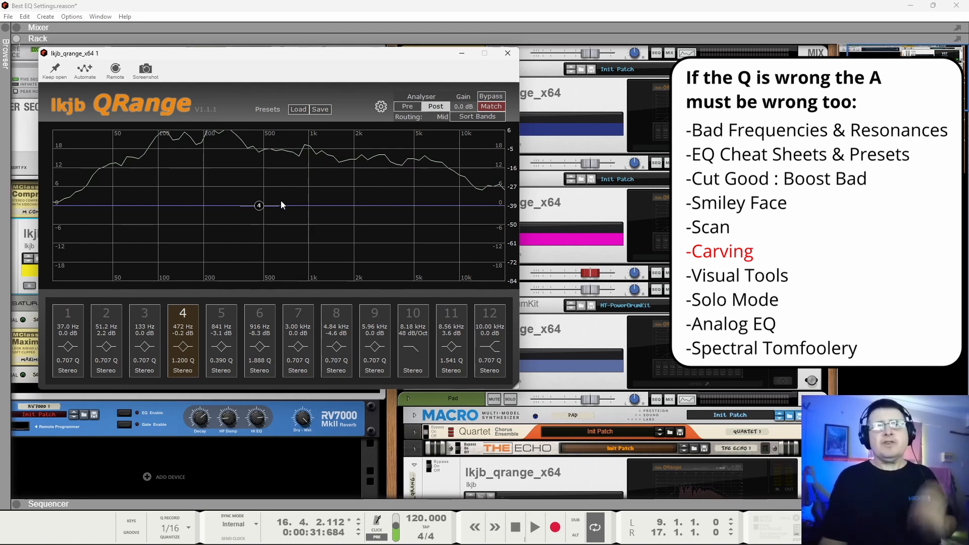
Demonstrate carving on band 4 with cuts of about 7.3 dB at 1.08 kHz, 20 dB at 279 Hz and 5.1 dB at 273 Hz.
drag(259, 205, 262, 206)
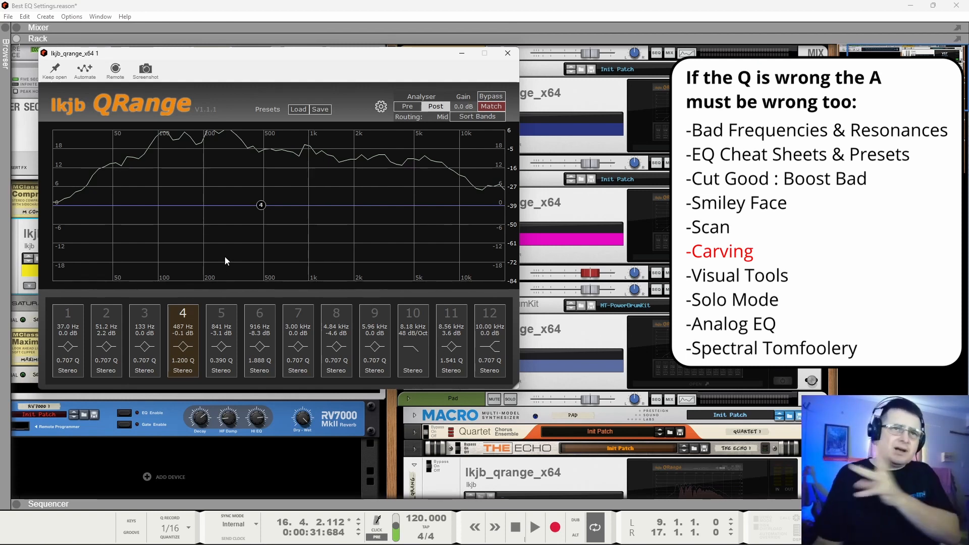
drag(261, 205, 313, 231)
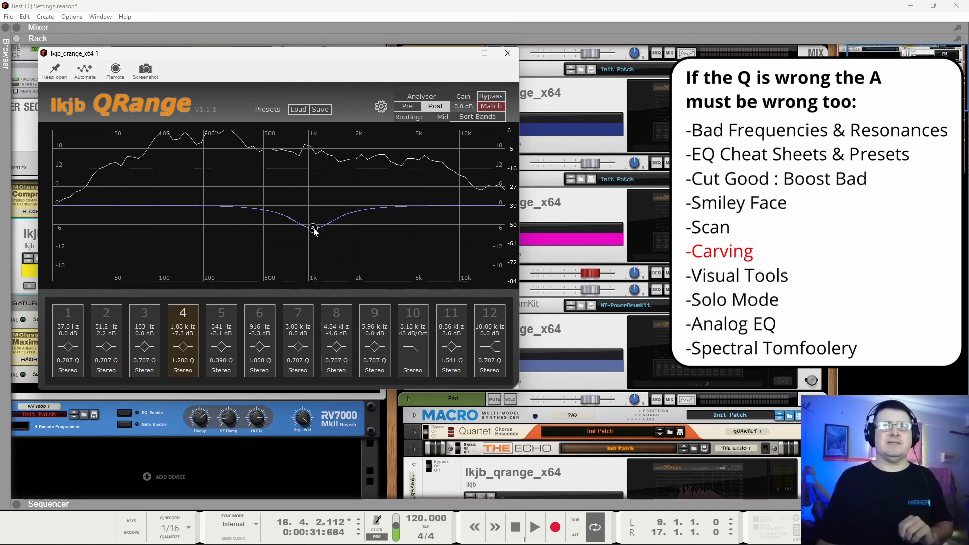
drag(313, 231, 224, 233)
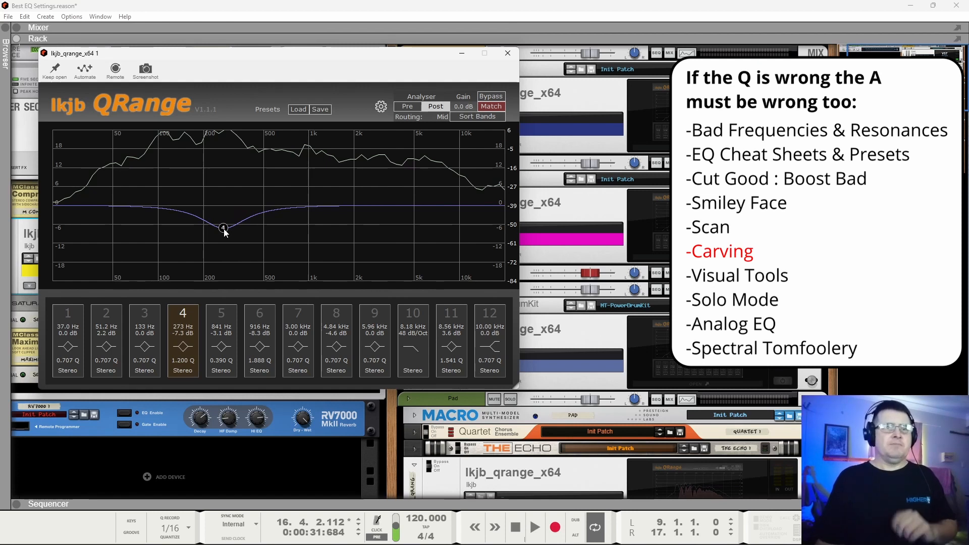
drag(224, 229, 225, 271)
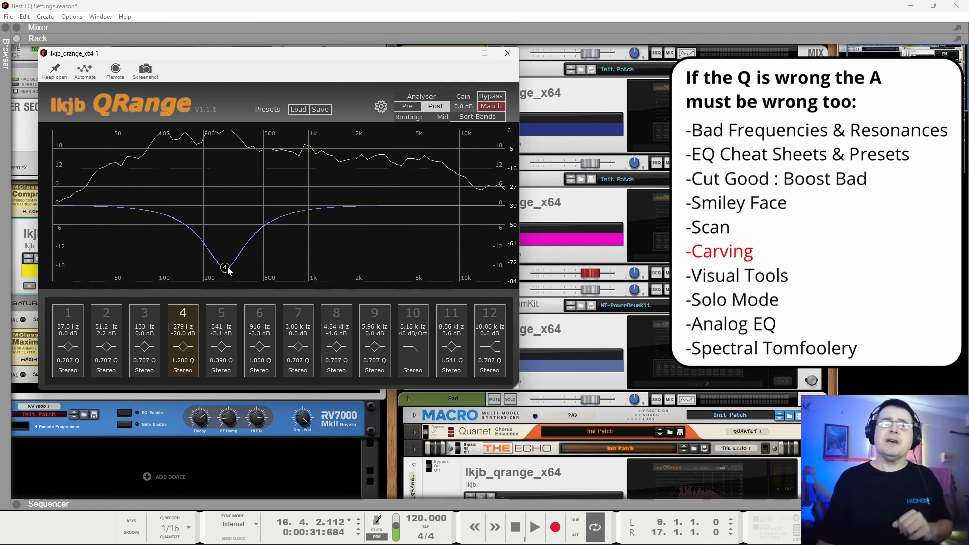
drag(226, 273, 225, 226)
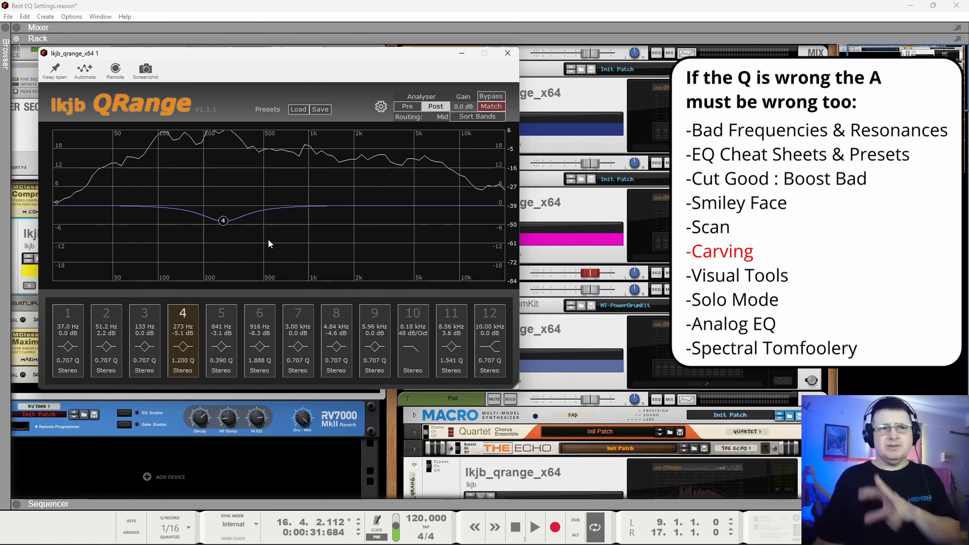
Move band 4 through boosts of about 1.5 dB at 5.39 kHz and 9.6 dB at 205 Hz, ending at a 4.4 dB cut at 197 Hz.
drag(226, 223, 420, 202)
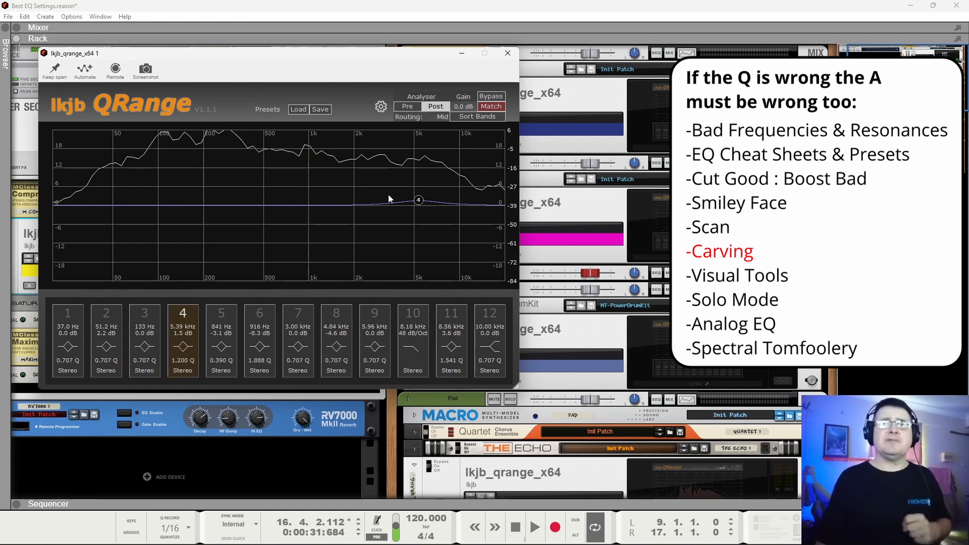
drag(418, 200, 206, 180)
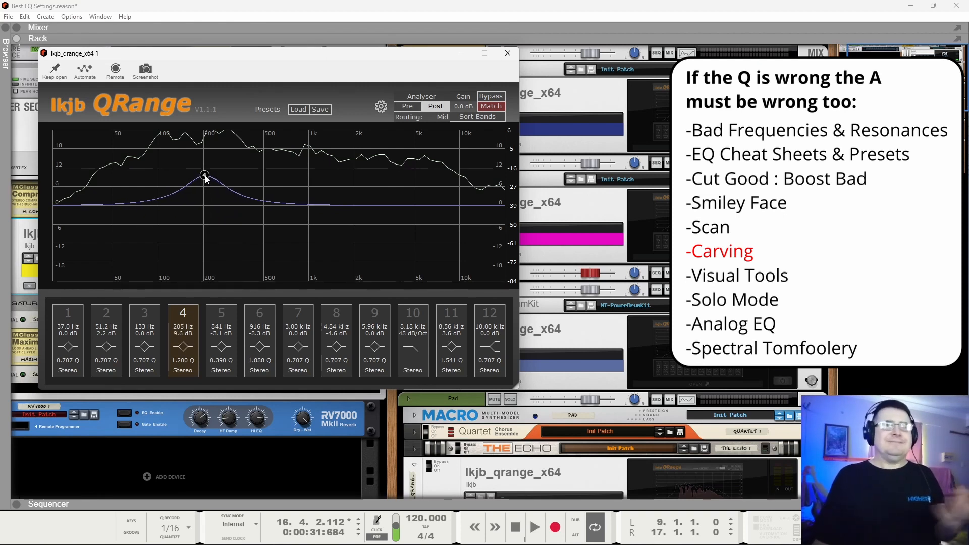
drag(206, 179, 206, 216)
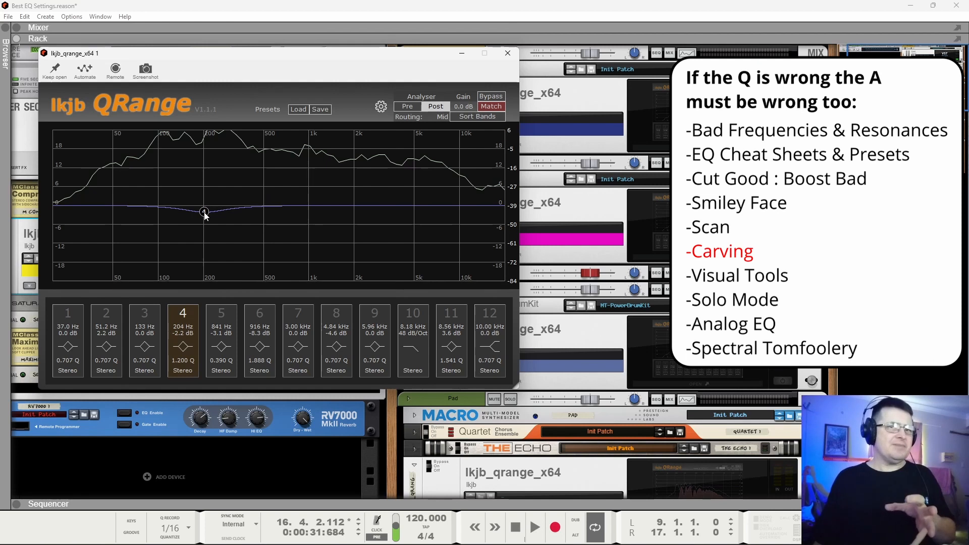
drag(205, 216, 206, 219)
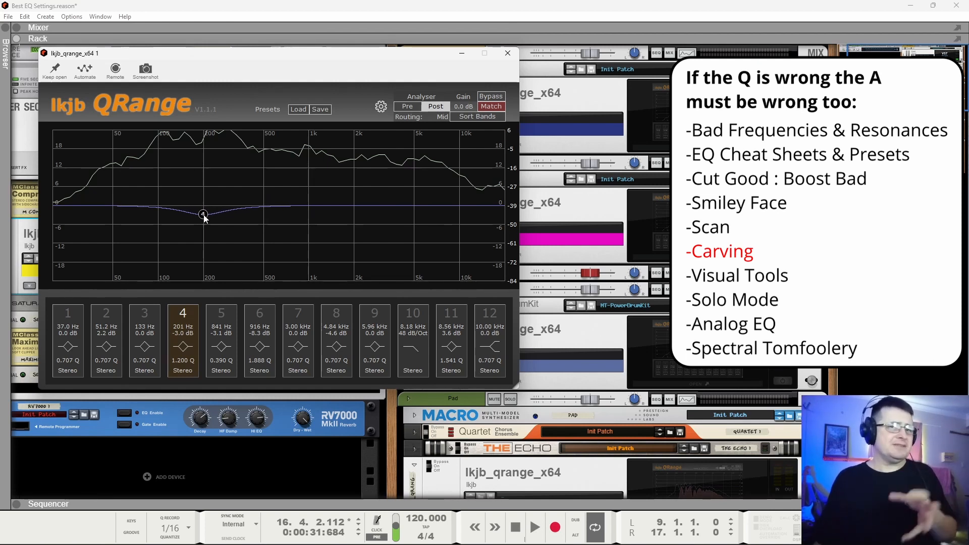
mouse_move(205, 217)
mouse_down()
mouse_move(232, 214)
mouse_move(197, 212)
mouse_move(206, 224)
mouse_up()
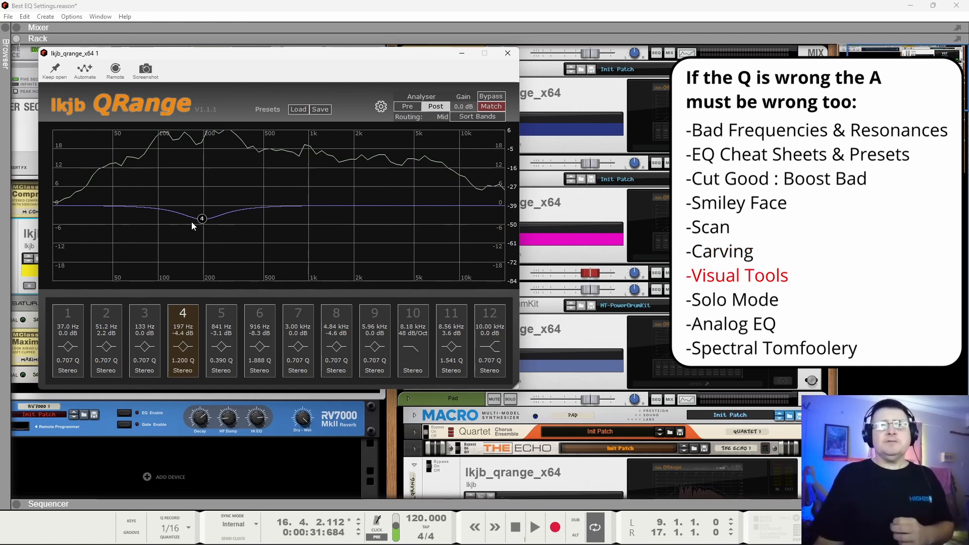
Shift band 4 through +1.0 dB at 243 Hz and -6.7 dB at 6.96 kHz between playbacks, and flatten it to about -0.1 dB at 7.17 kHz.
drag(203, 218, 216, 202)
key(space)
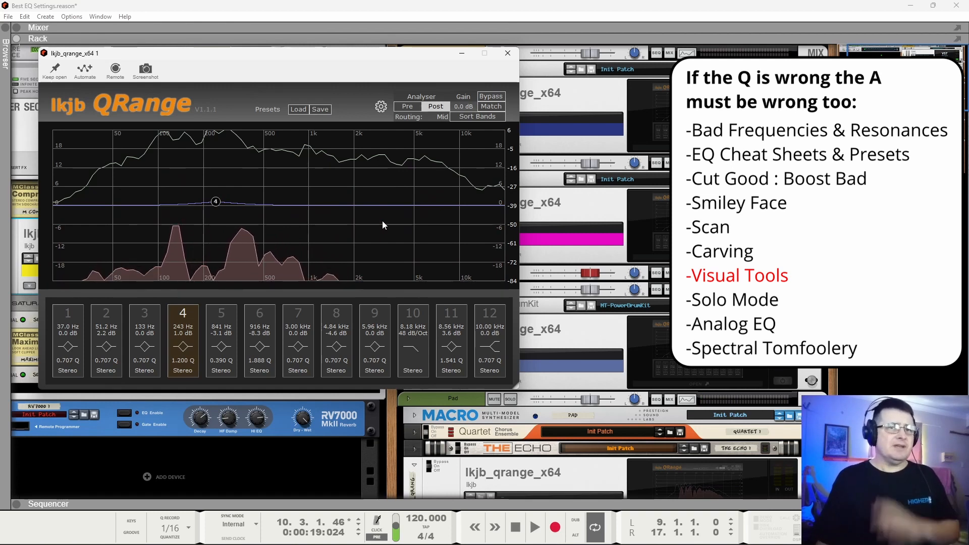
drag(217, 204, 437, 230)
key(space)
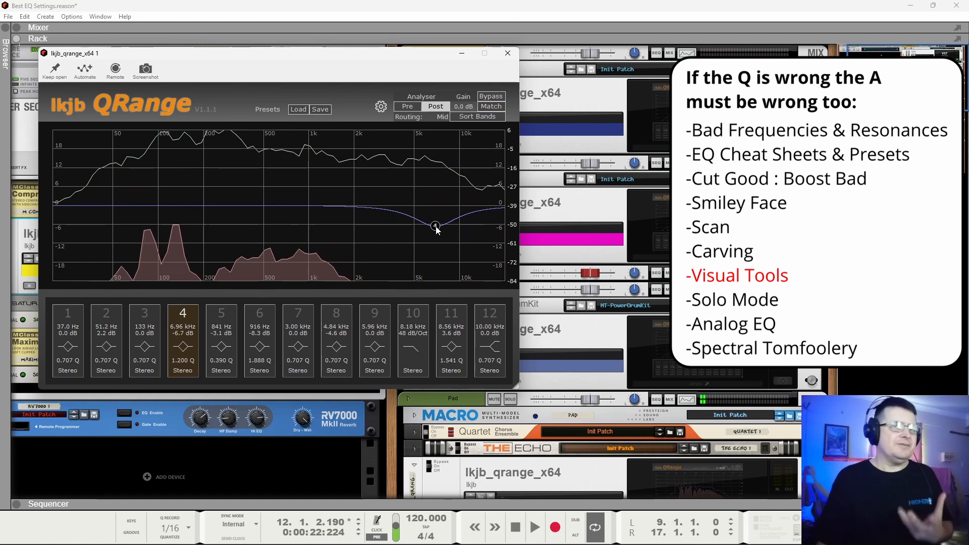
drag(437, 231, 439, 211)
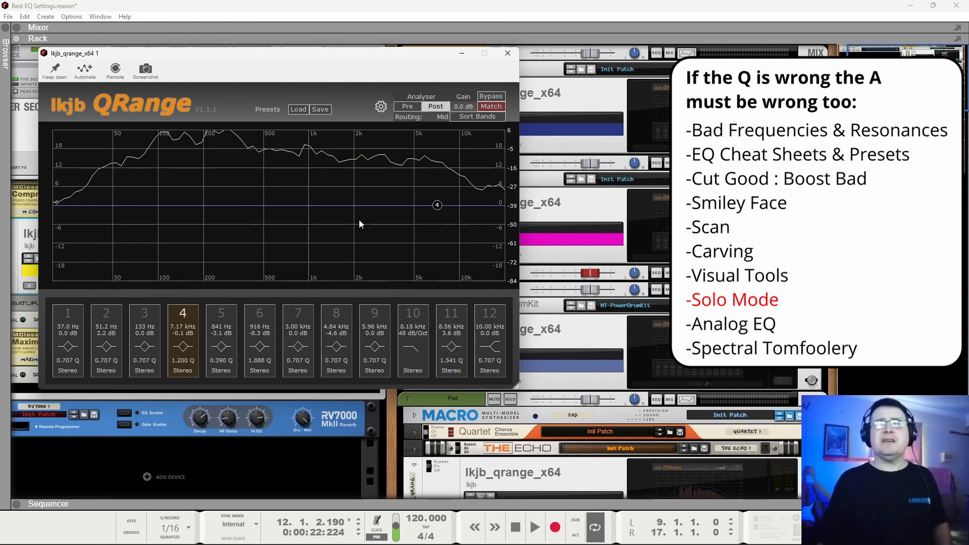
Leave the QRange editor, audition the Guitar channel in solo during playback, then stop and turn its solo off.
drag(436, 77, 398, 70)
click(510, 163)
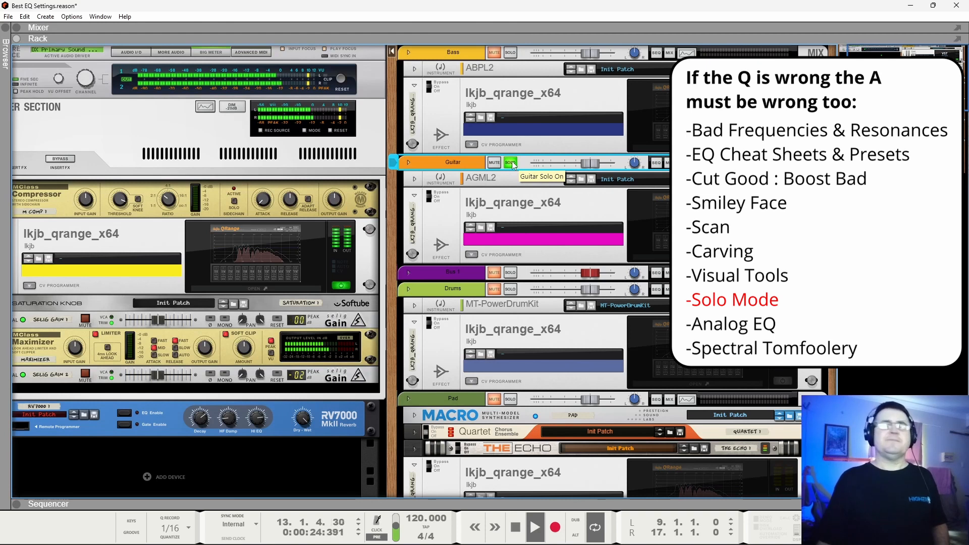
key(space)
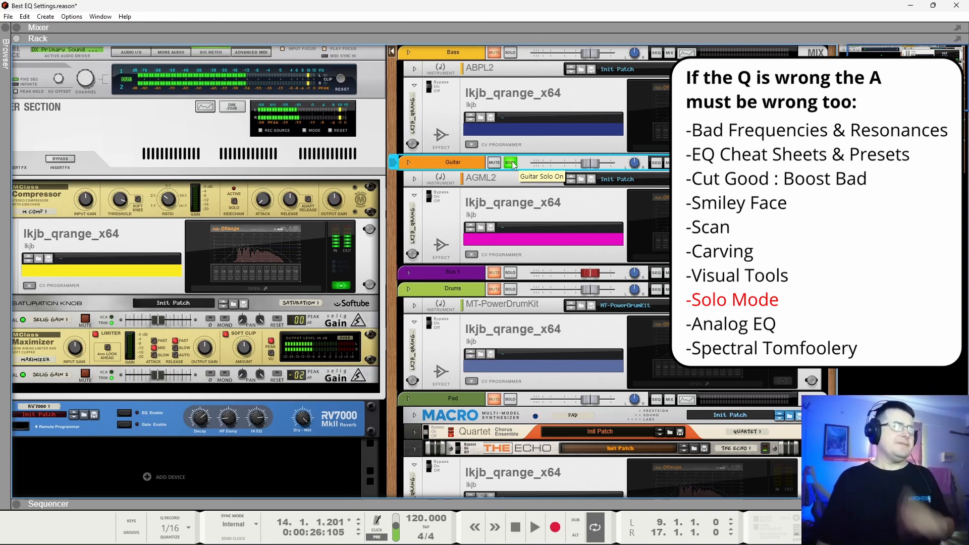
key(space)
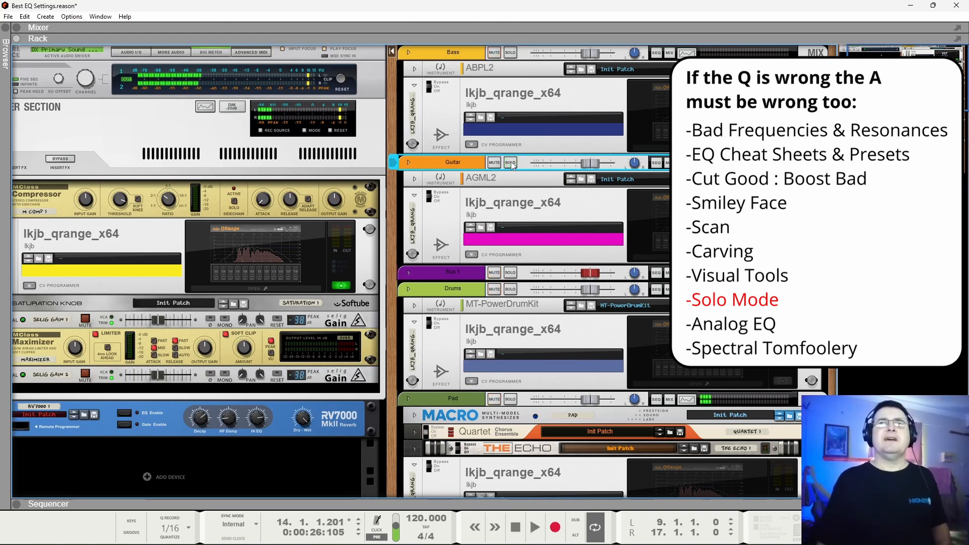
Audition the full mix without the Guitar channel soloed, stop playback, and switch the Guitar solo on and off.
click(511, 163)
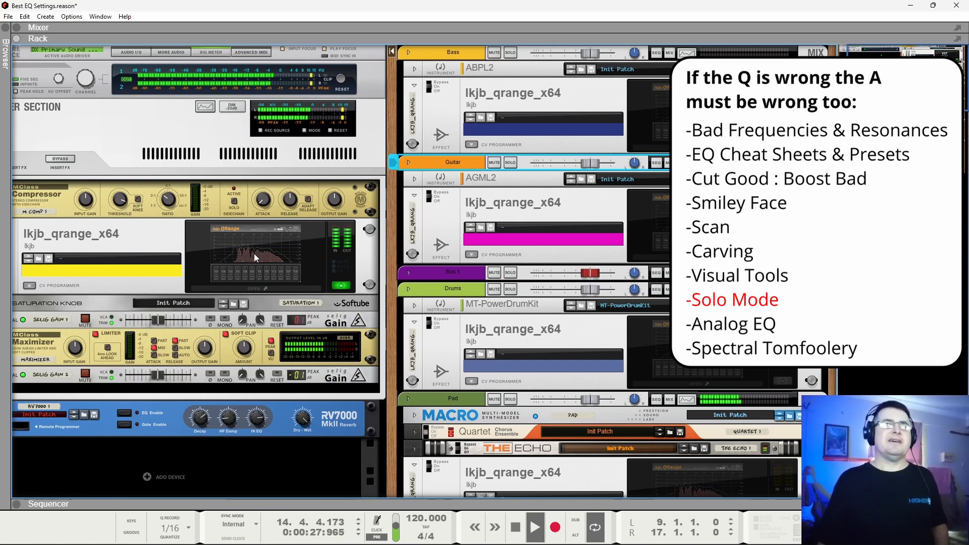
key(space)
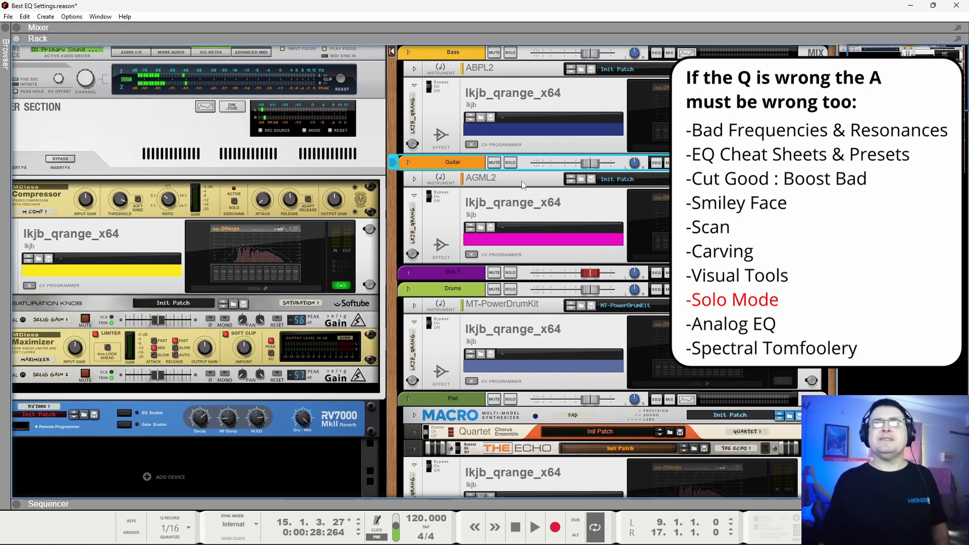
click(511, 162)
click(512, 163)
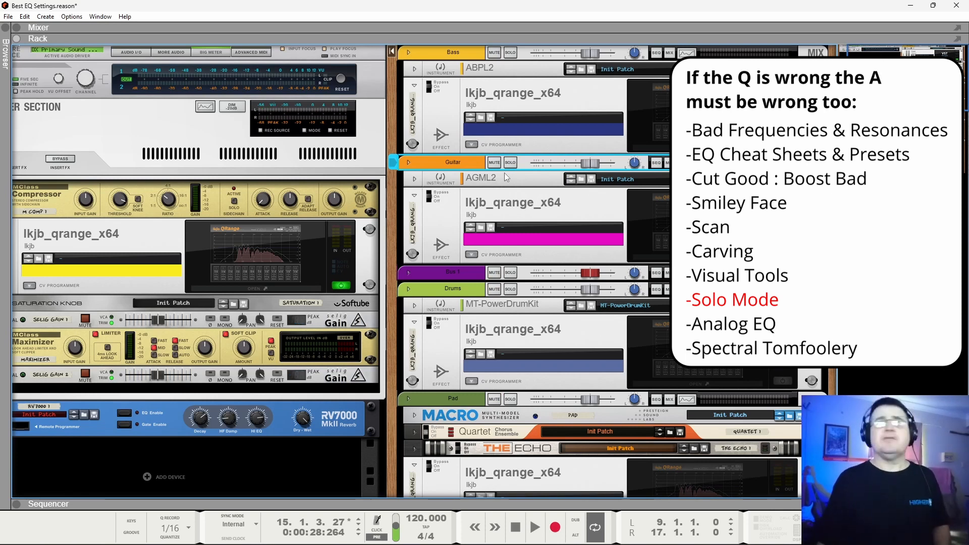
Solo the Guitar channel, enable its QRange and open the editor, then play the track while toggling the EQ bypass, and stop.
click(633, 206)
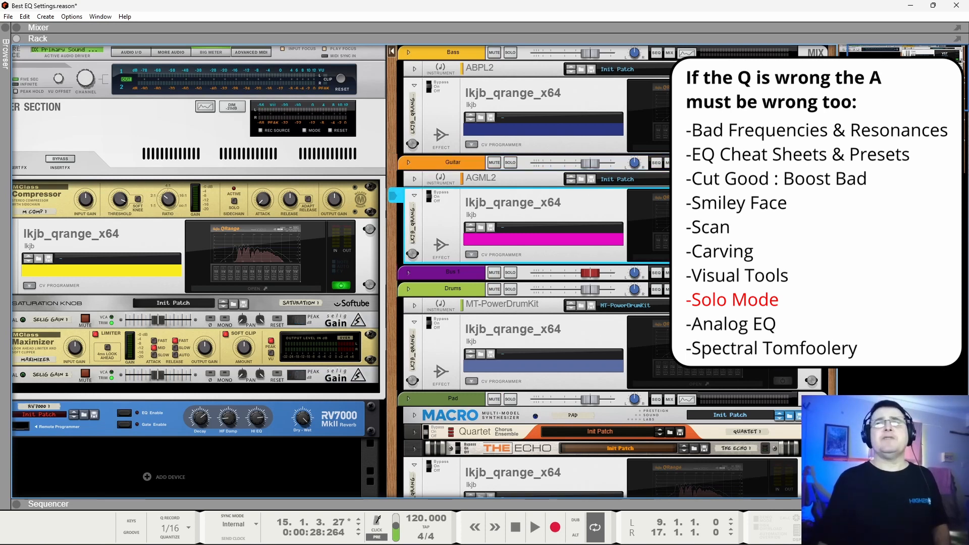
click(510, 162)
click(782, 254)
click(699, 257)
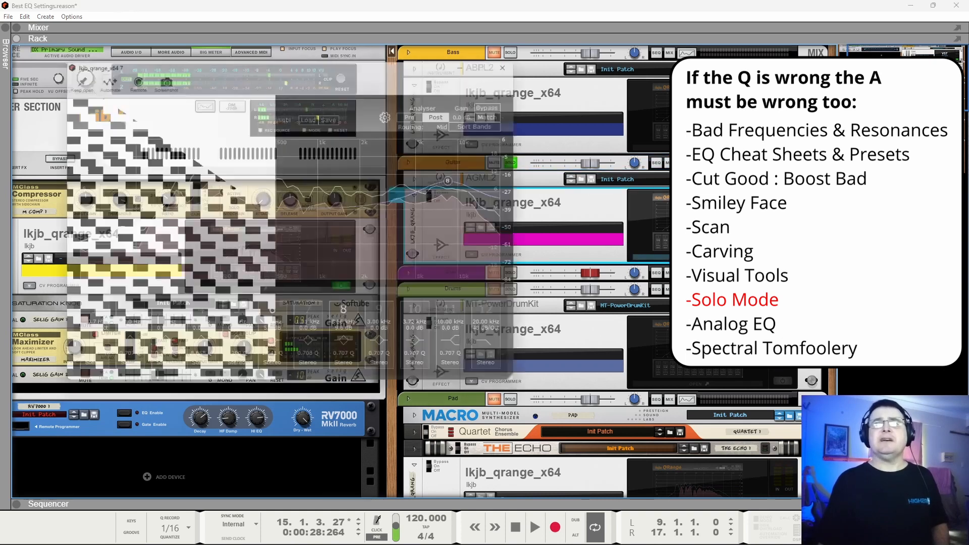
key(space)
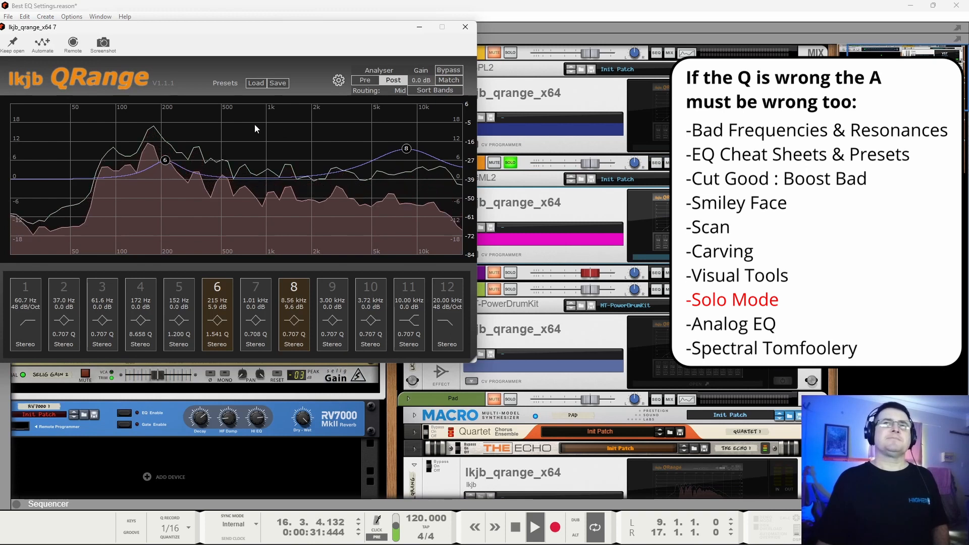
click(447, 69)
key(space)
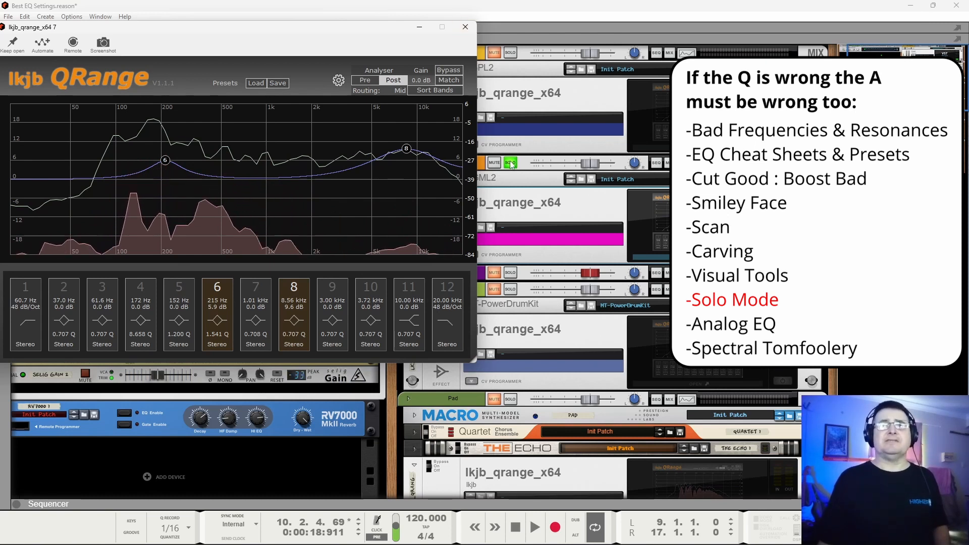
Turn off the Guitar solo, play the full mix while toggling the Guitar's QRange on and off, then stop playback.
click(541, 166)
key(space)
click(782, 254)
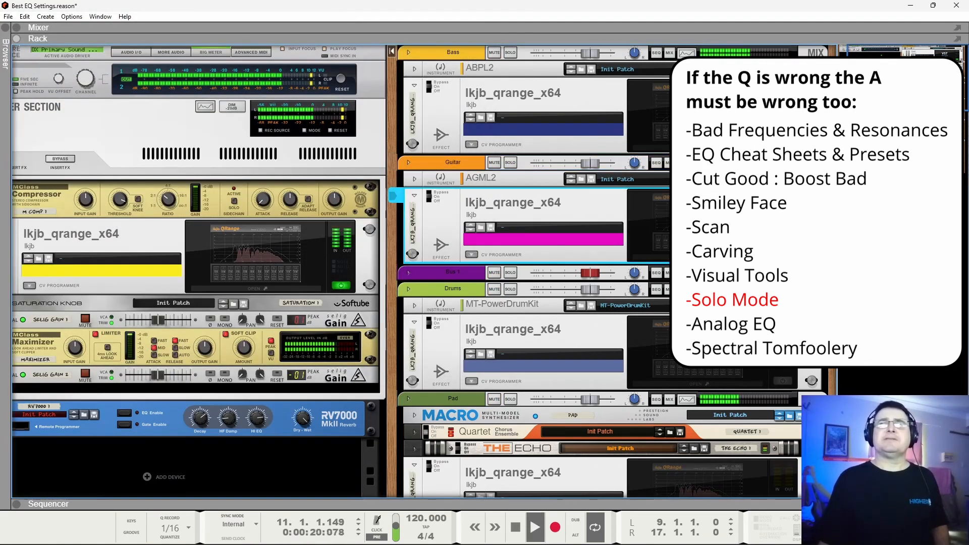
click(782, 254)
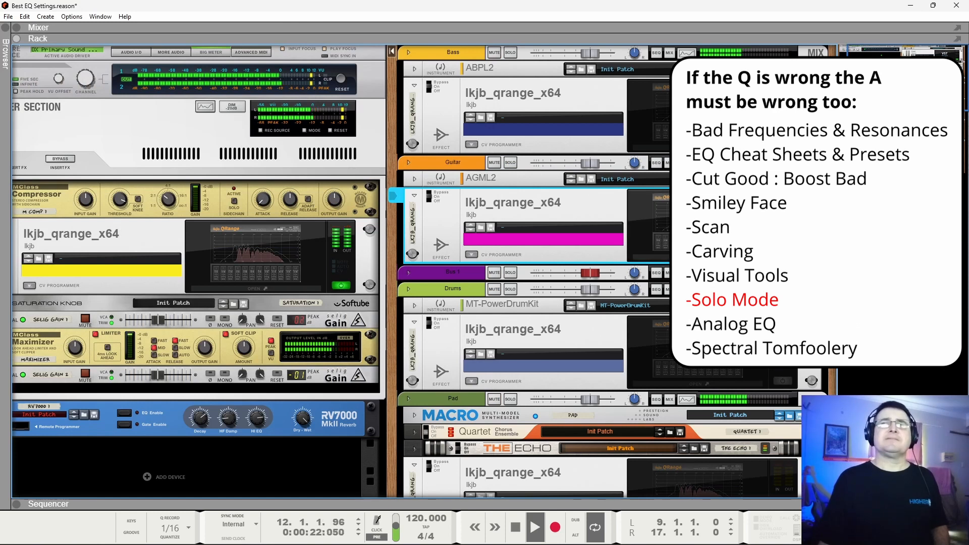
key(space)
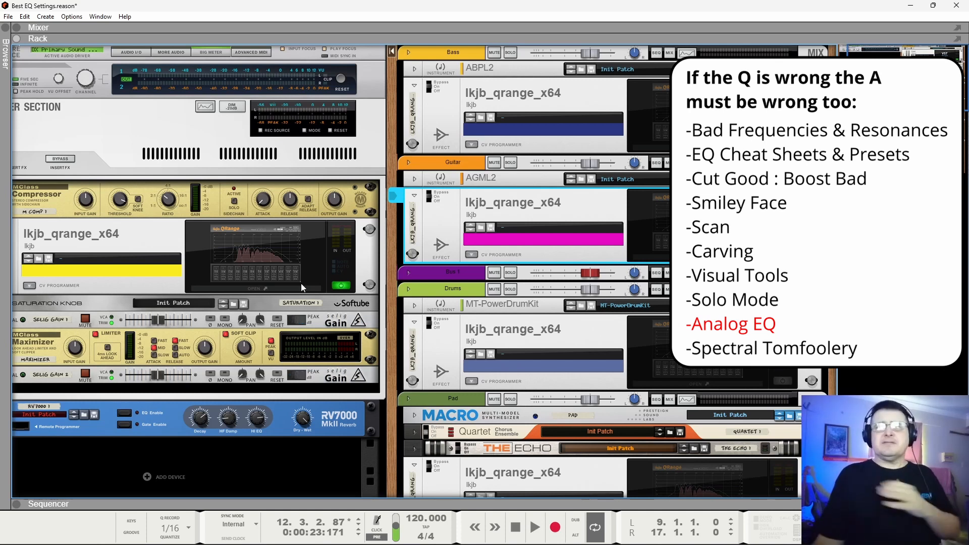
Open and pin the master QRange editor, then boost band 4 about 10.7 dB at 749 Hz and band 5 about 4.6 dB at 1.68 kHz.
click(256, 260)
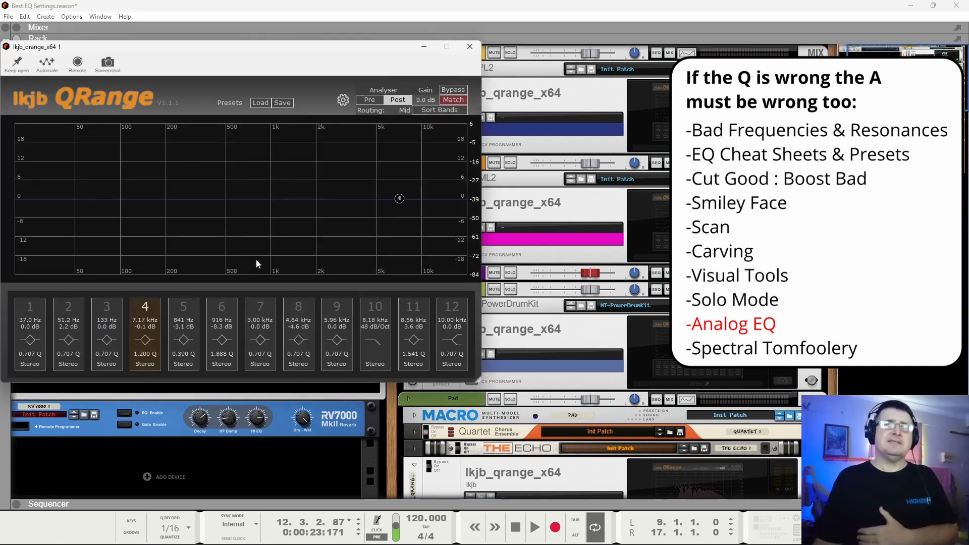
click(16, 62)
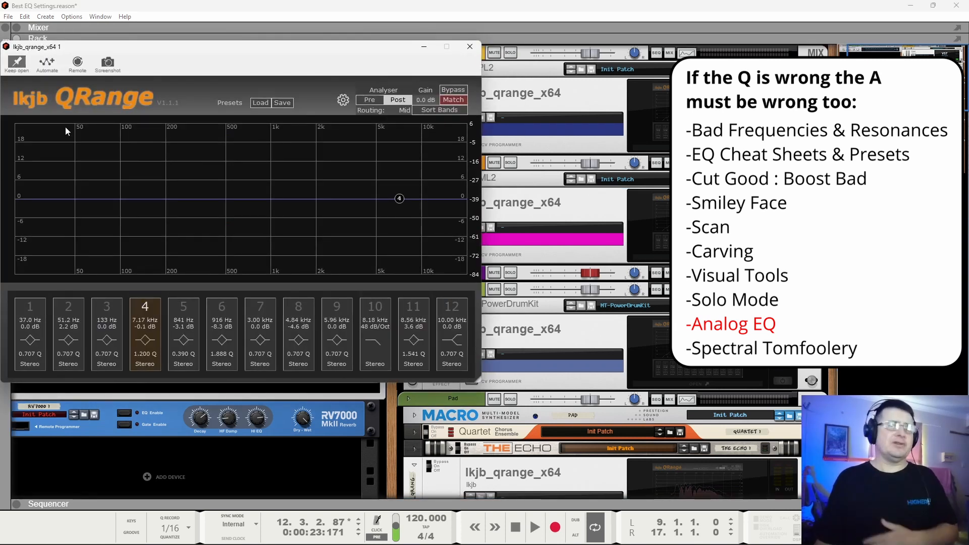
drag(398, 199, 254, 169)
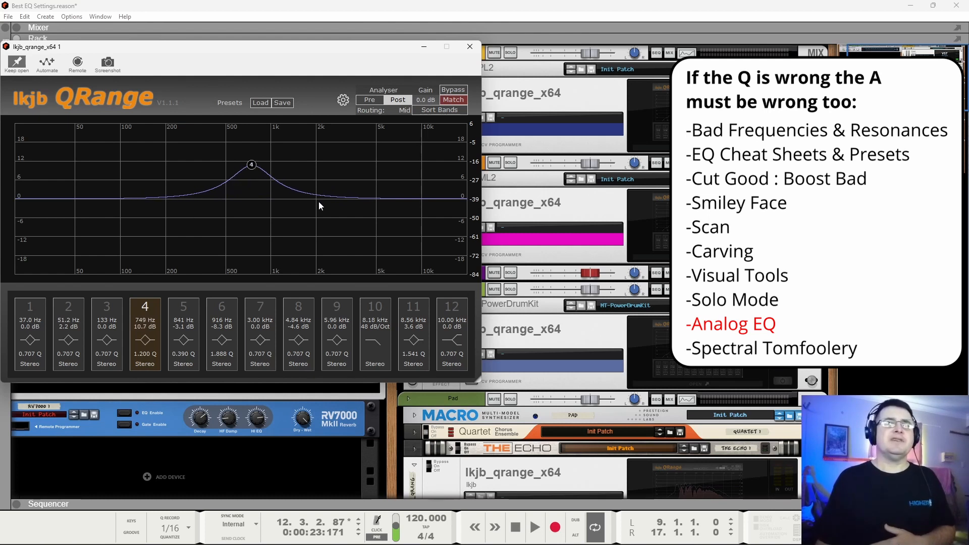
click(186, 306)
drag(259, 209, 304, 188)
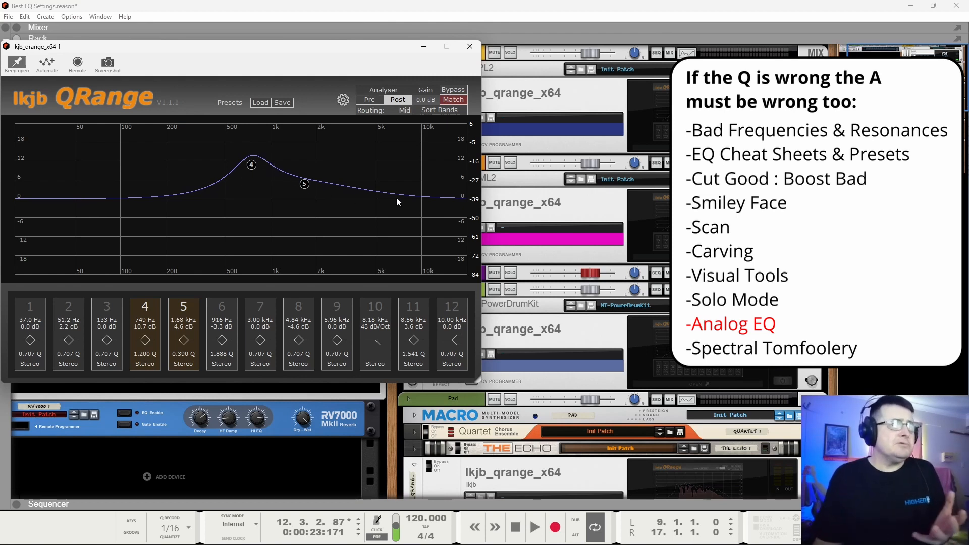
Lower band 4 to about 7.3 dB, shift band 5 to about 4.9 dB at 1.51 kHz, and compare with band 5 off and on.
drag(305, 186, 253, 180)
click(188, 312)
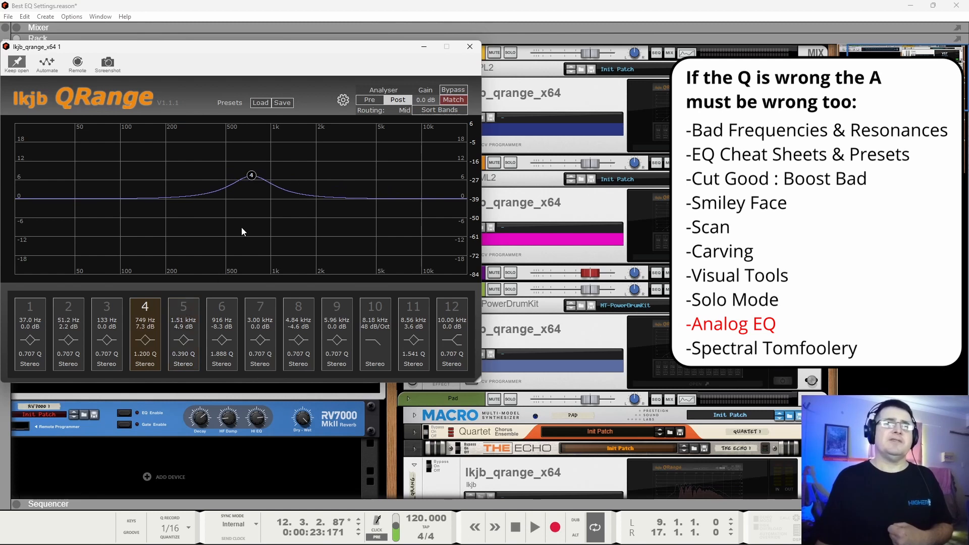
click(183, 307)
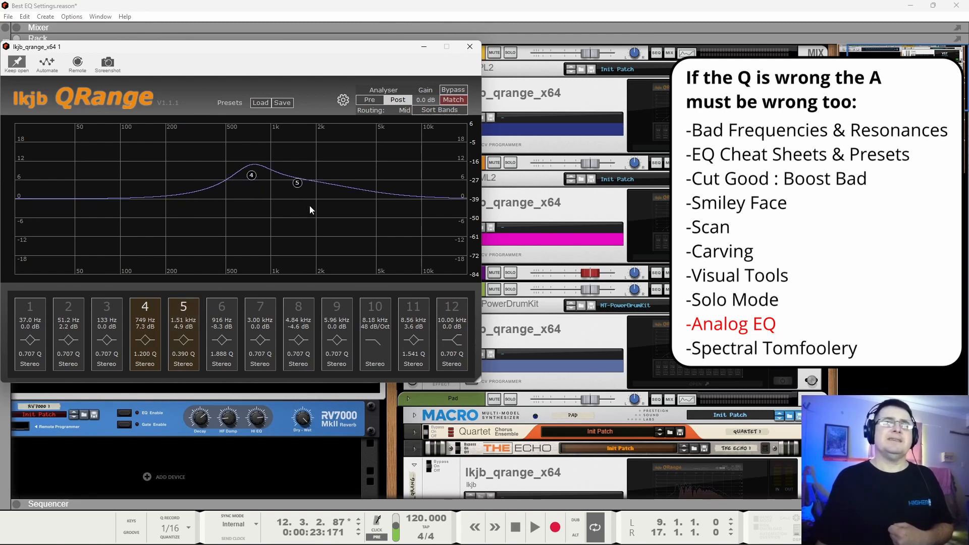
Move band 5 to about 3.3 dB at 1.17 kHz and toggle it repeatedly to compare the combined curve with band 4 alone.
drag(299, 183, 282, 193)
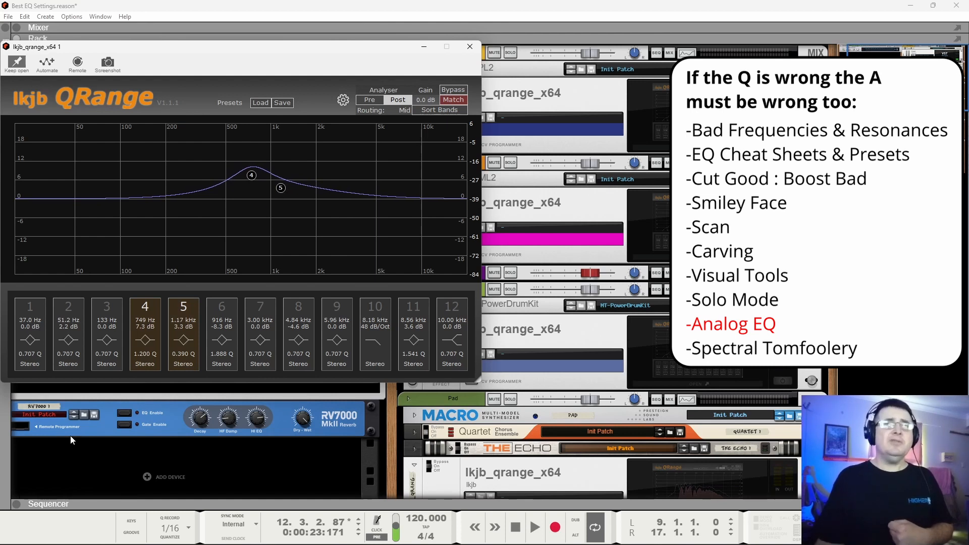
click(182, 310)
click(182, 309)
click(181, 309)
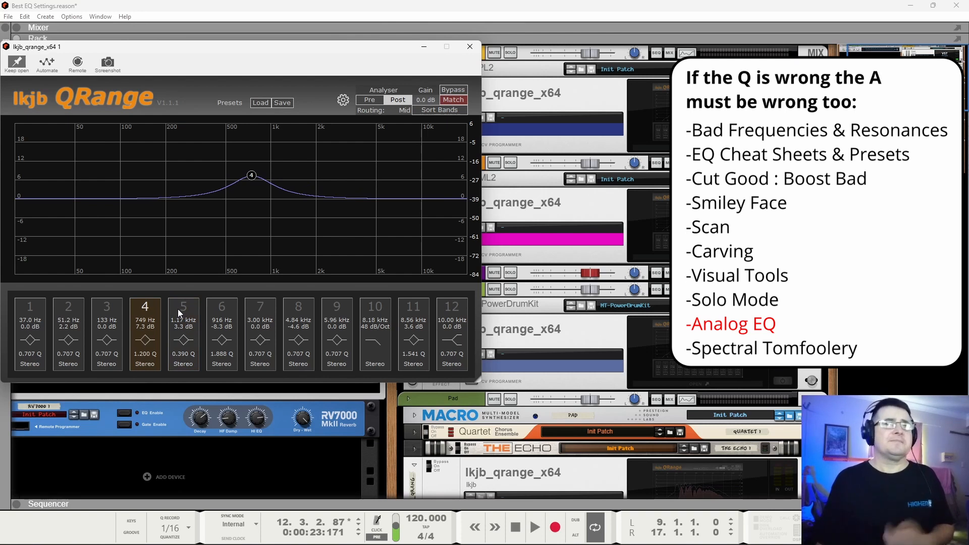
click(183, 309)
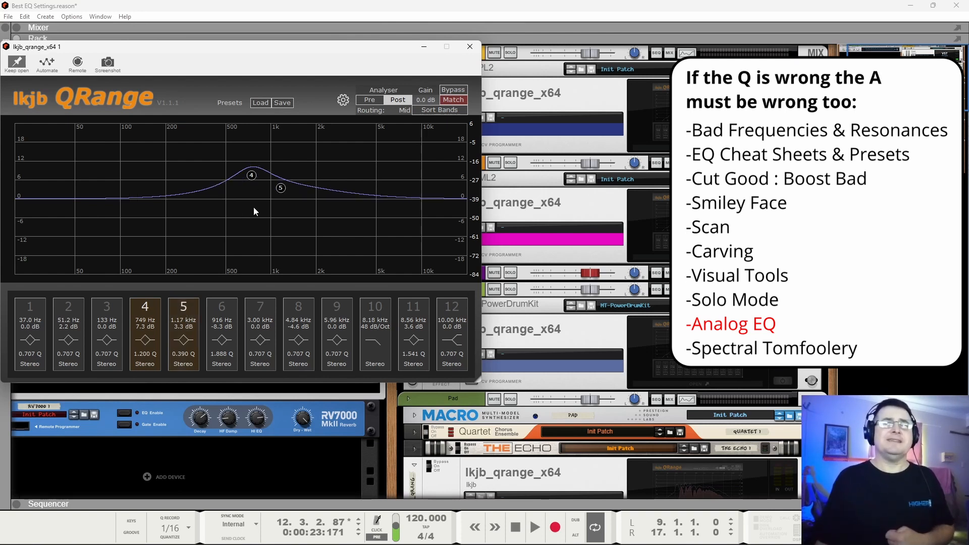
Set band 4 to about 4.3 dB at 738 Hz and band 5 to 2.0 dB at 1.12 kHz, compare band 5 off and on, and close the editor.
drag(251, 176, 279, 196)
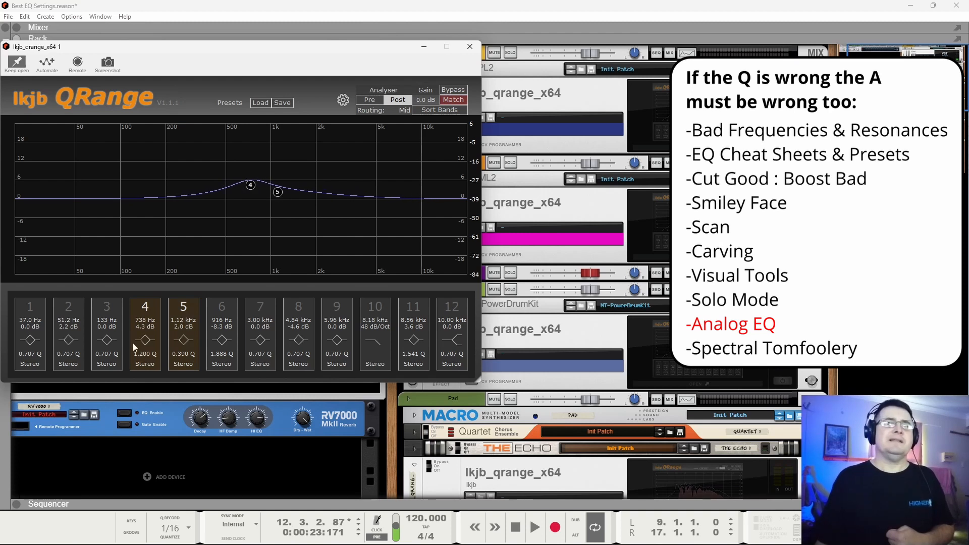
click(184, 309)
click(187, 310)
click(186, 310)
click(186, 310)
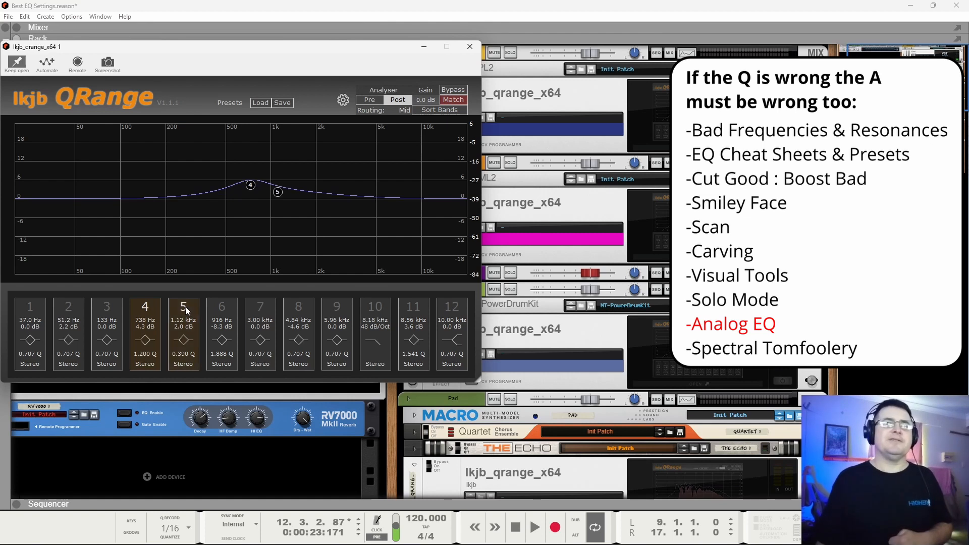
click(186, 310)
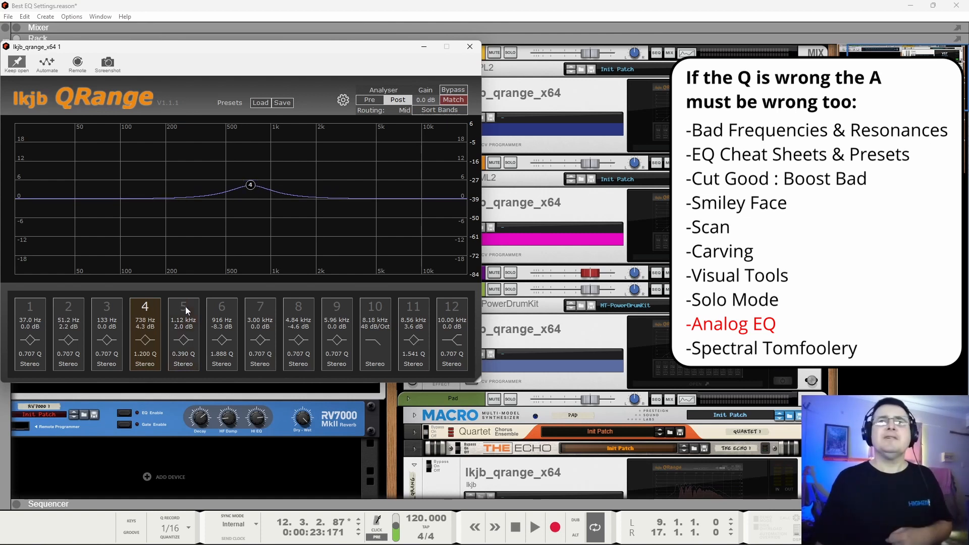
click(186, 307)
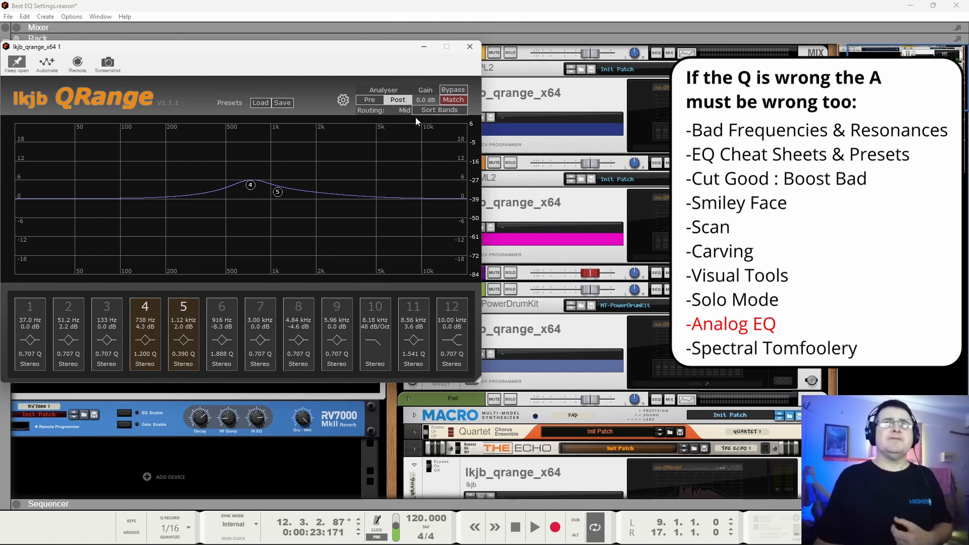
click(470, 46)
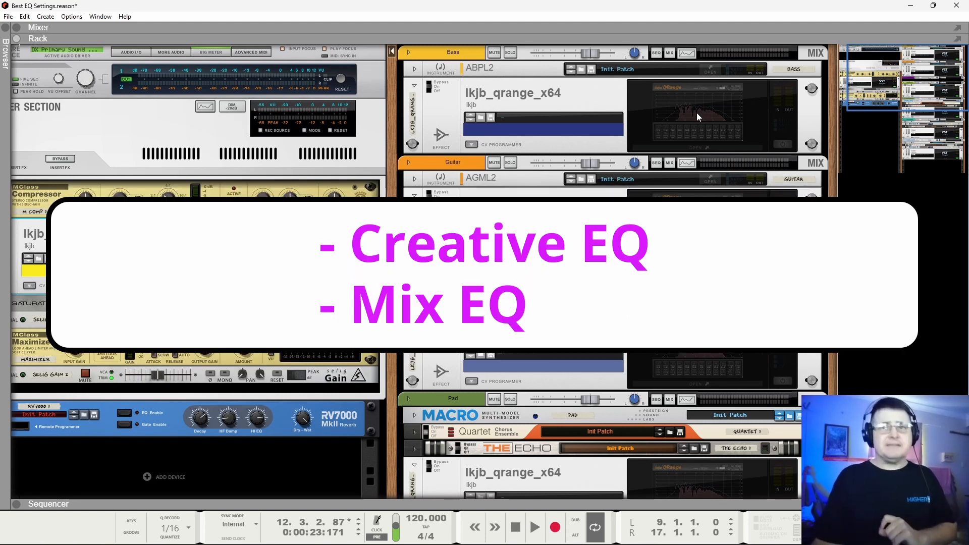
Enable the Bass channel's QRange, open its editor, and move the window clear of the master devices.
click(689, 112)
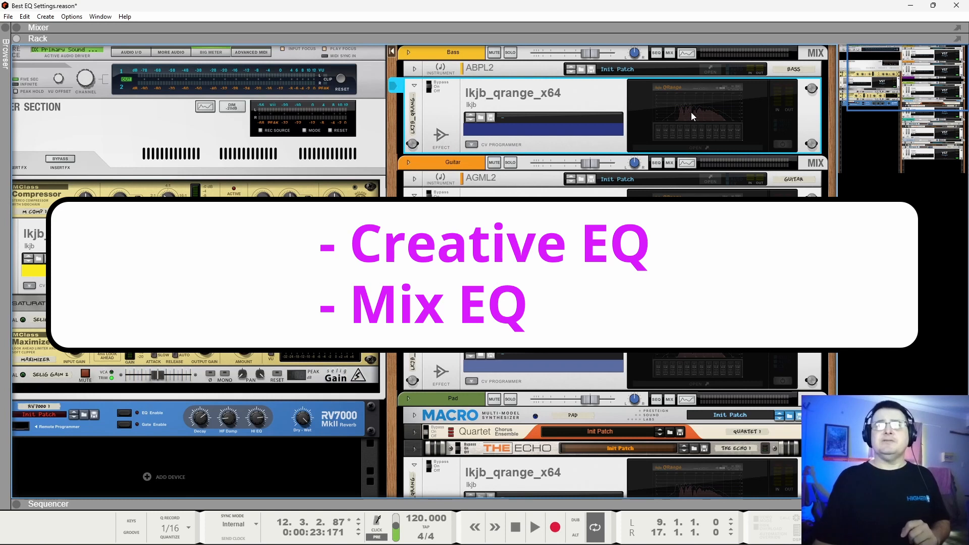
click(691, 227)
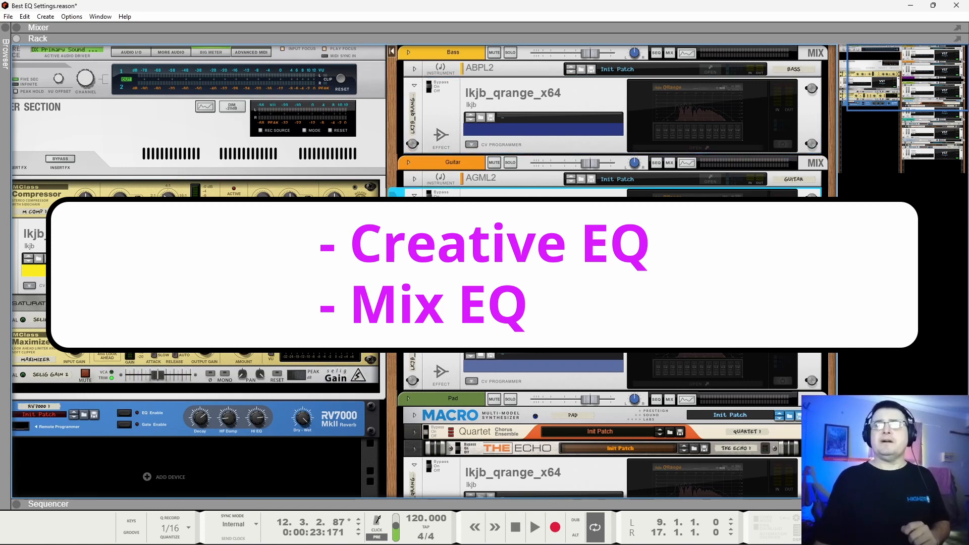
click(711, 95)
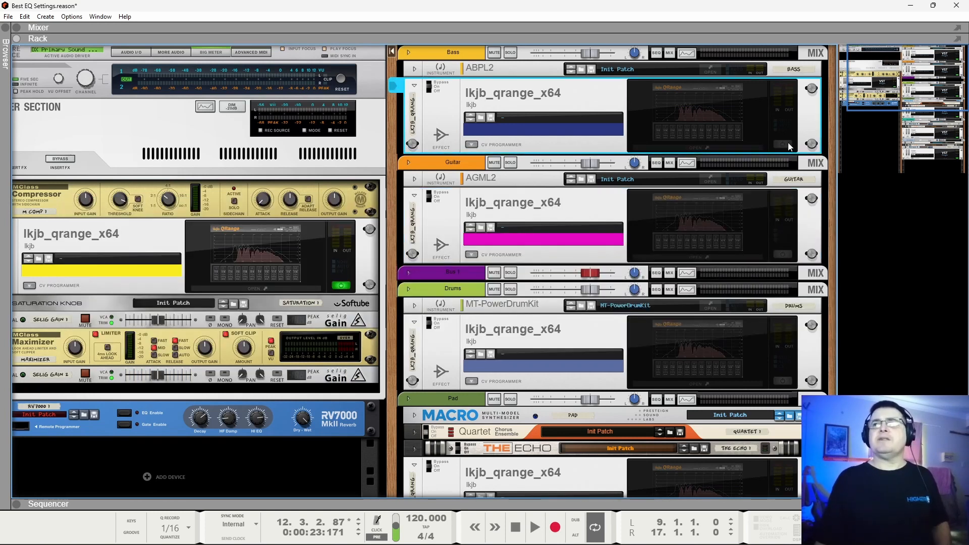
click(690, 105)
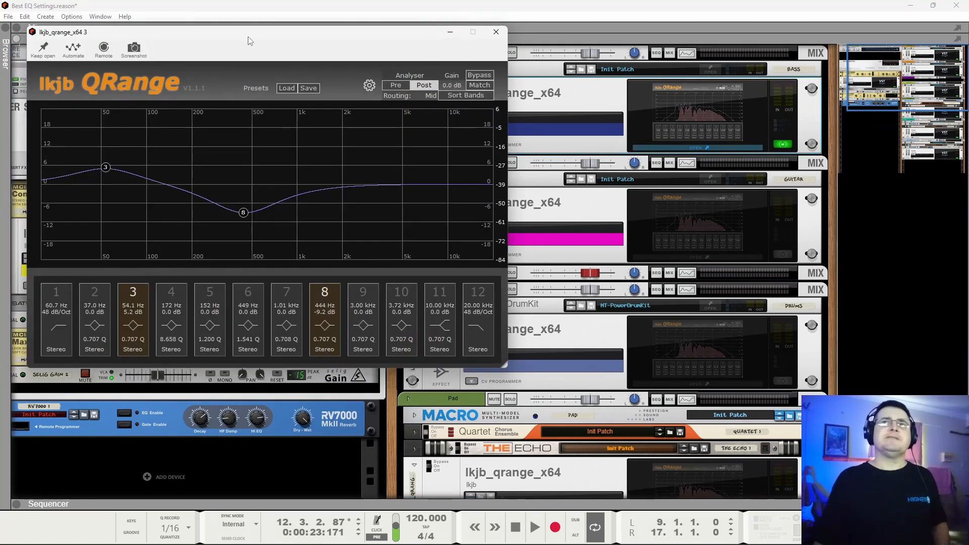
drag(250, 35, 687, 93)
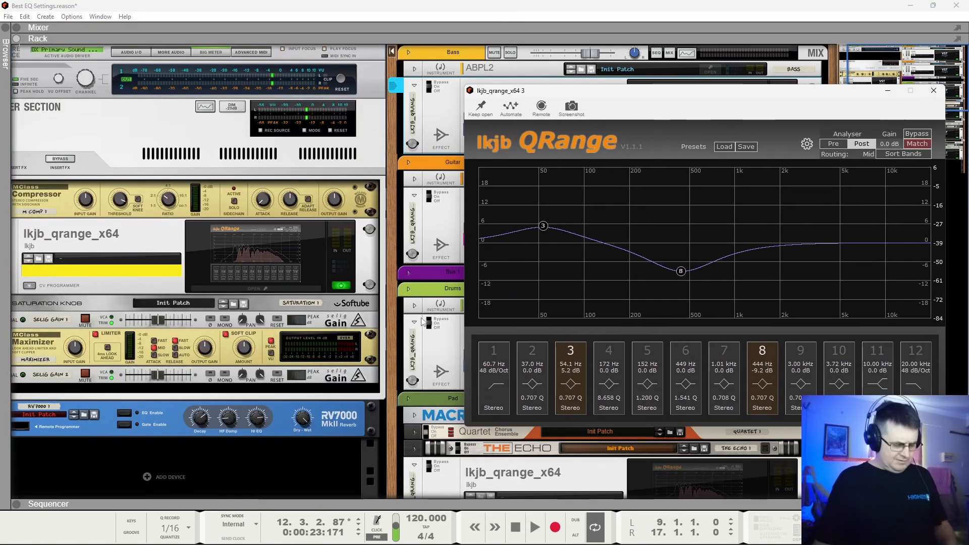
Show the Bass channel in Spectrum EQ with its EQ on, audition the Bass in solo, inspect the low and low-mid bands, and reposition the QRange editor.
key(F2)
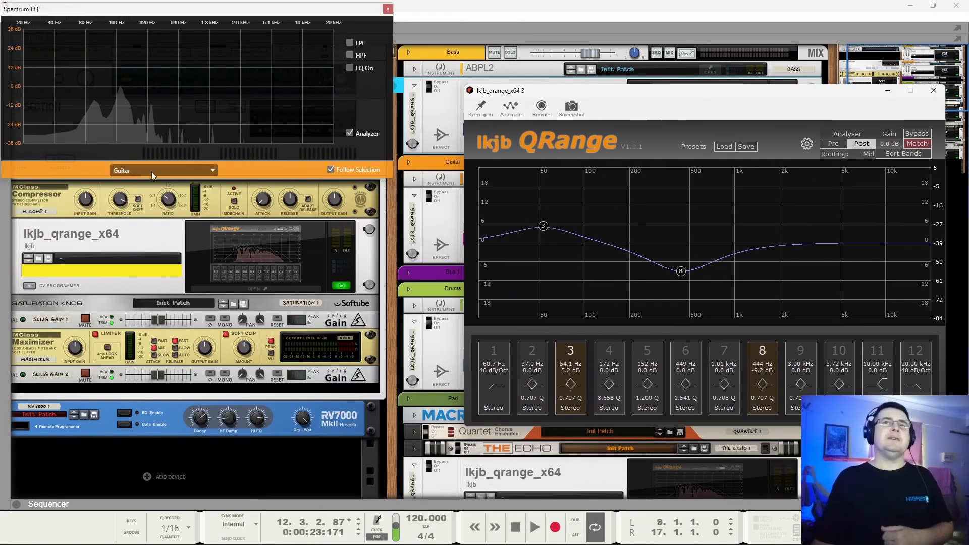
key(space)
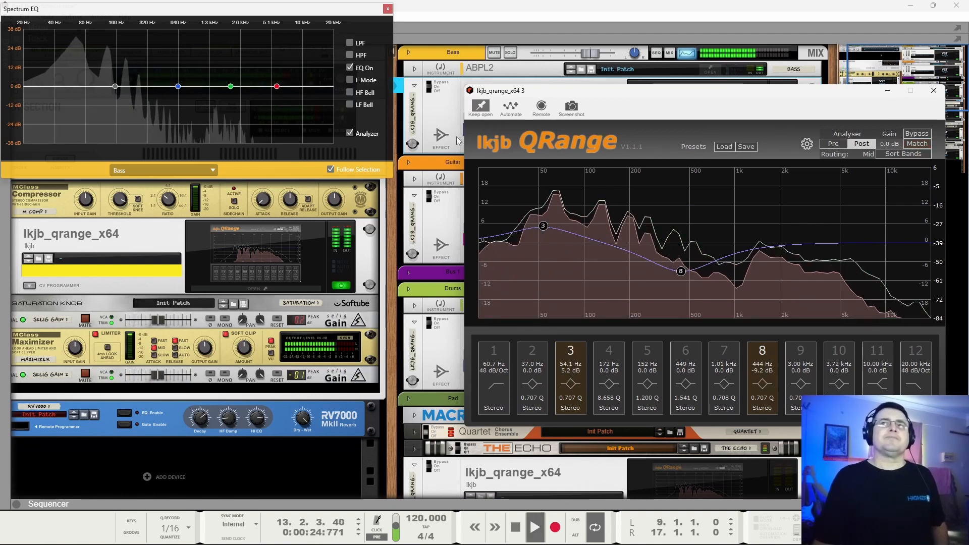
click(510, 52)
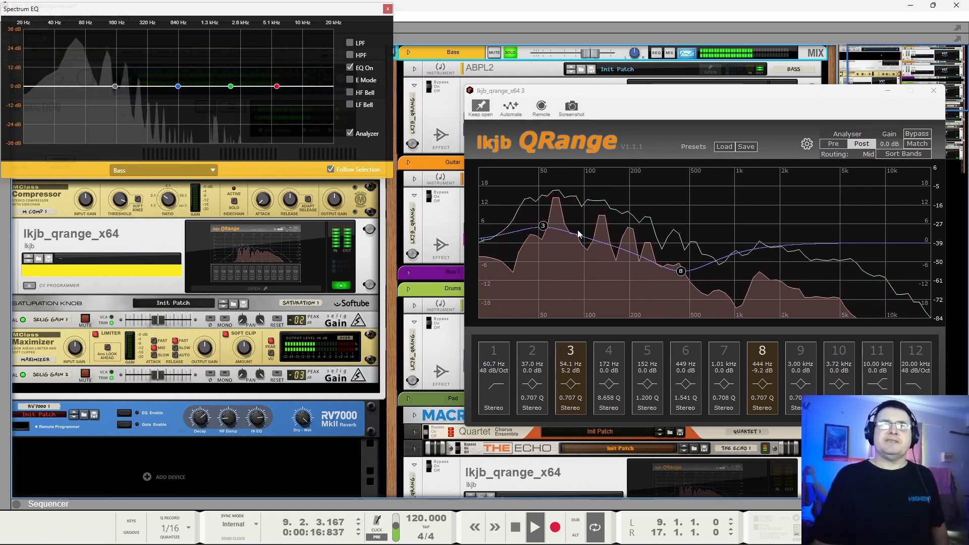
mouse_move(116, 87)
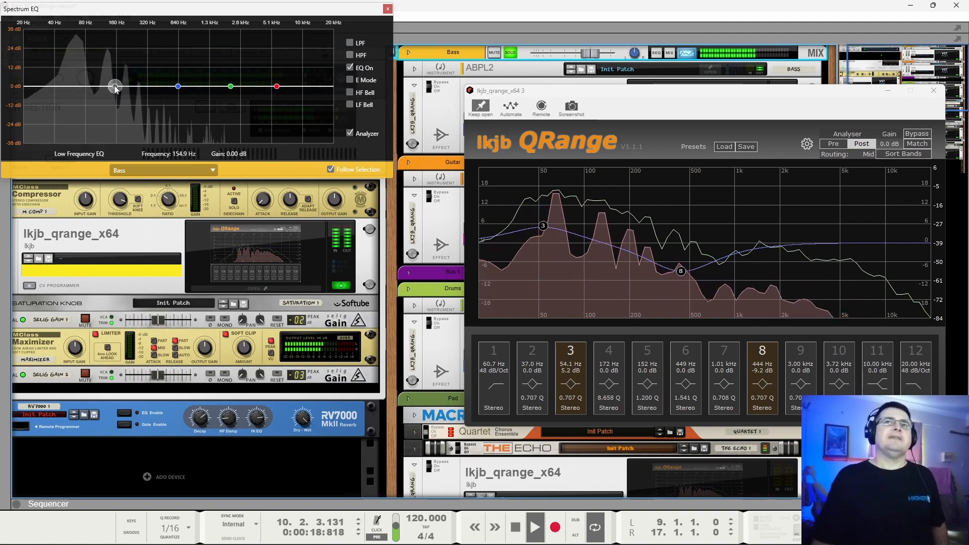
mouse_move(180, 88)
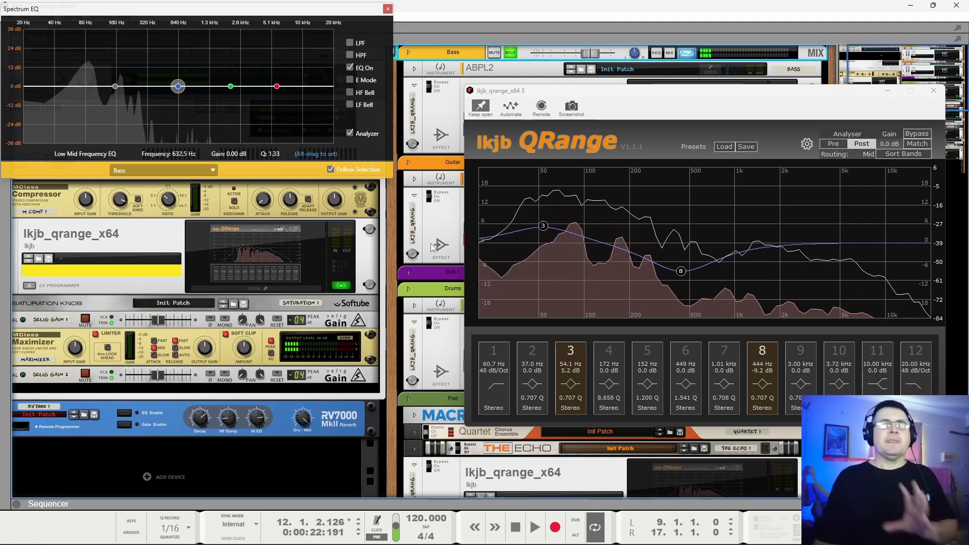
drag(516, 95, 456, 54)
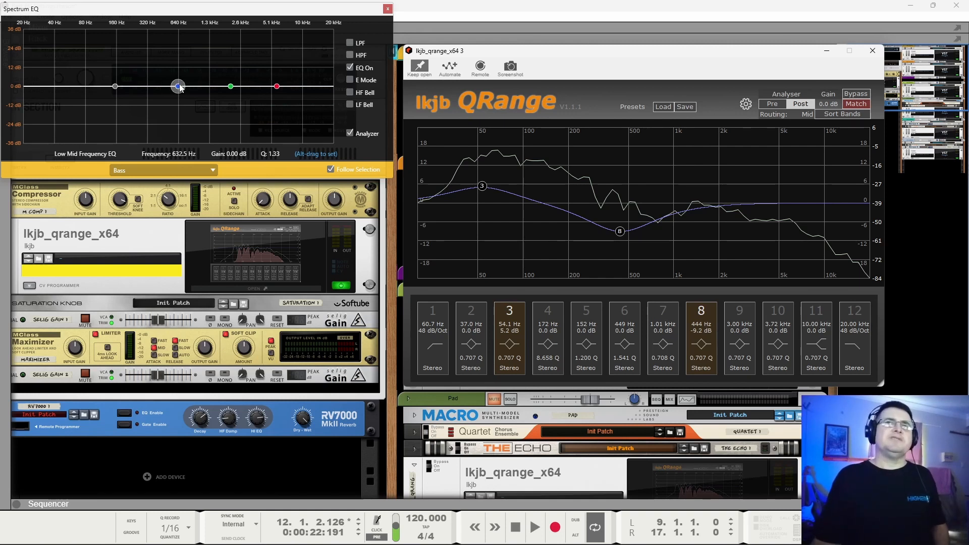
Play the Bass and move its low-mid EQ band to about 1.3 dB at 433.5 Hz, and stop playback.
key(space)
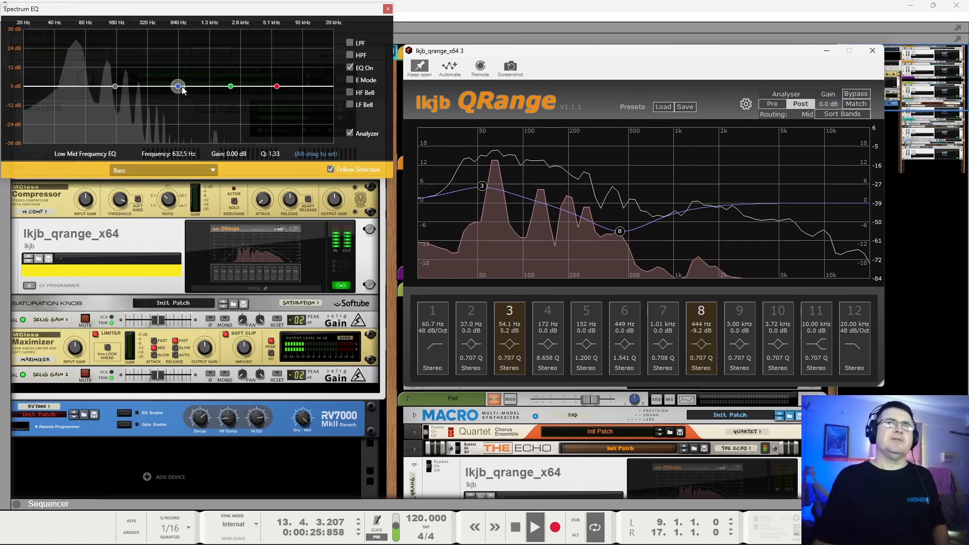
drag(183, 89, 160, 87)
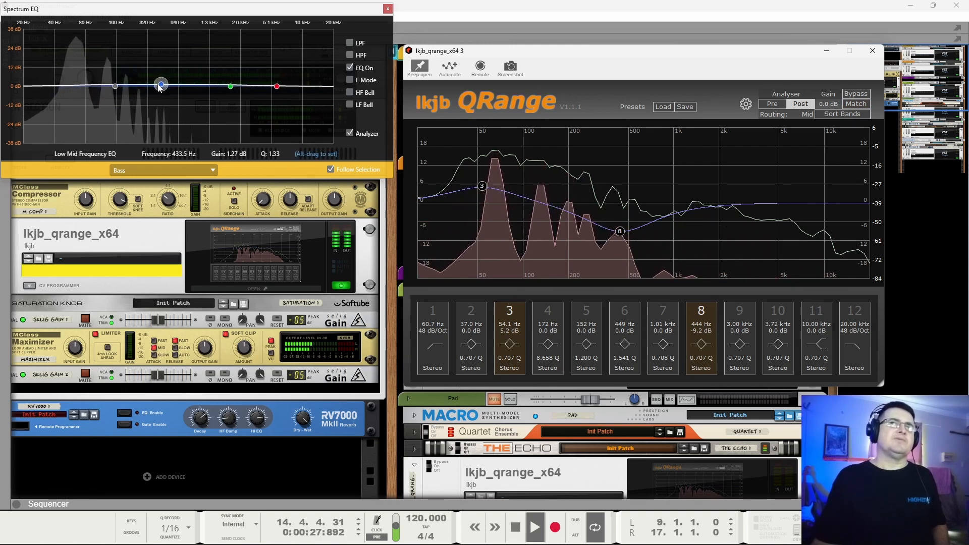
key(space)
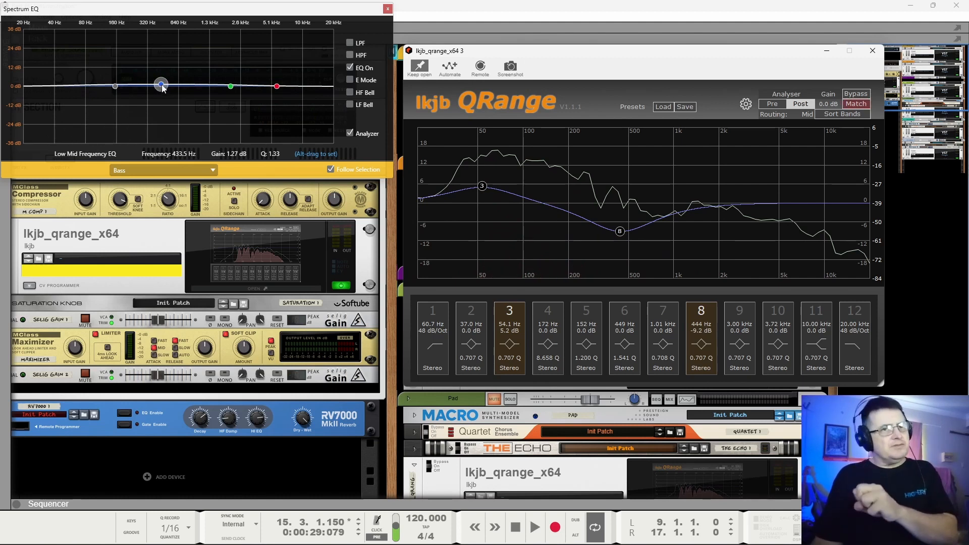
Boost the Bass low-mid EQ band to 20 dB at 2.00 kHz and select the high-mid band for comparison.
drag(162, 88, 229, 54)
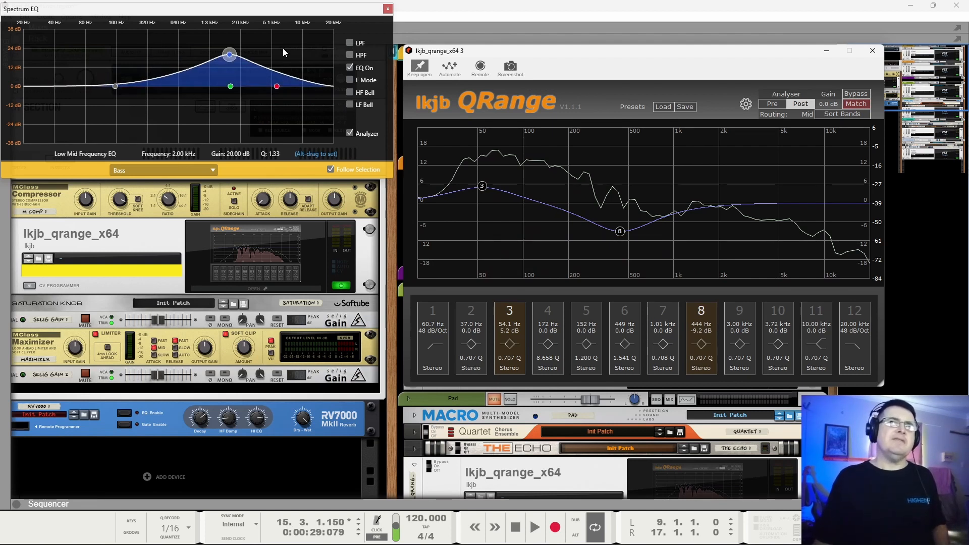
mouse_move(229, 56)
mouse_down()
mouse_move(230, 75)
mouse_move(230, 45)
mouse_up()
click(230, 86)
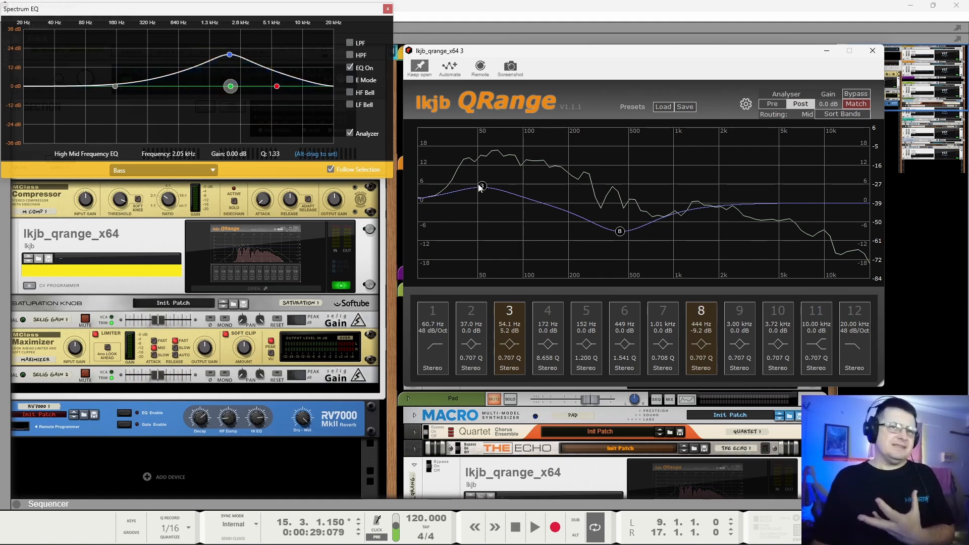
Set the Bass low-mid band to about 7 dB at 869 Hz, compare the EQ off and on during playback, and reset the band's gain.
drag(229, 54, 191, 83)
key(space)
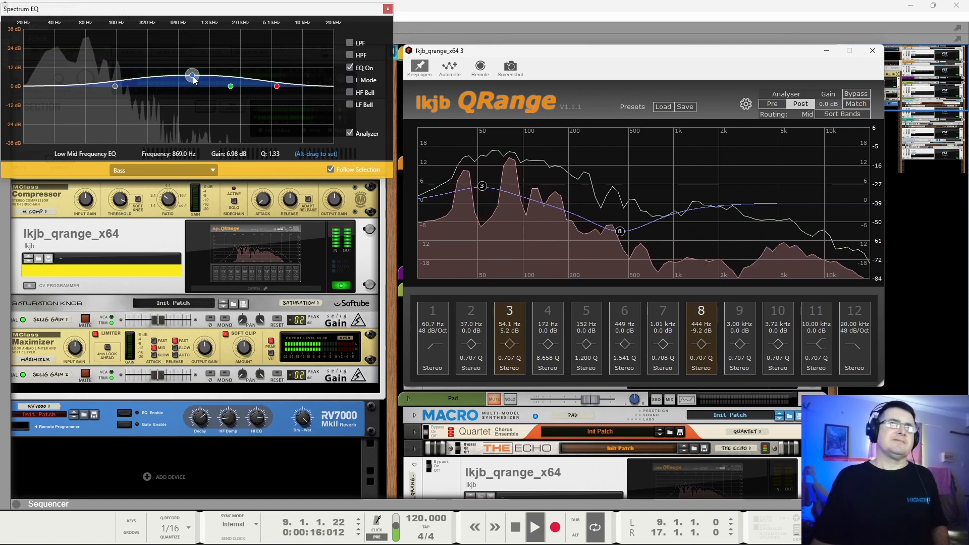
click(351, 68)
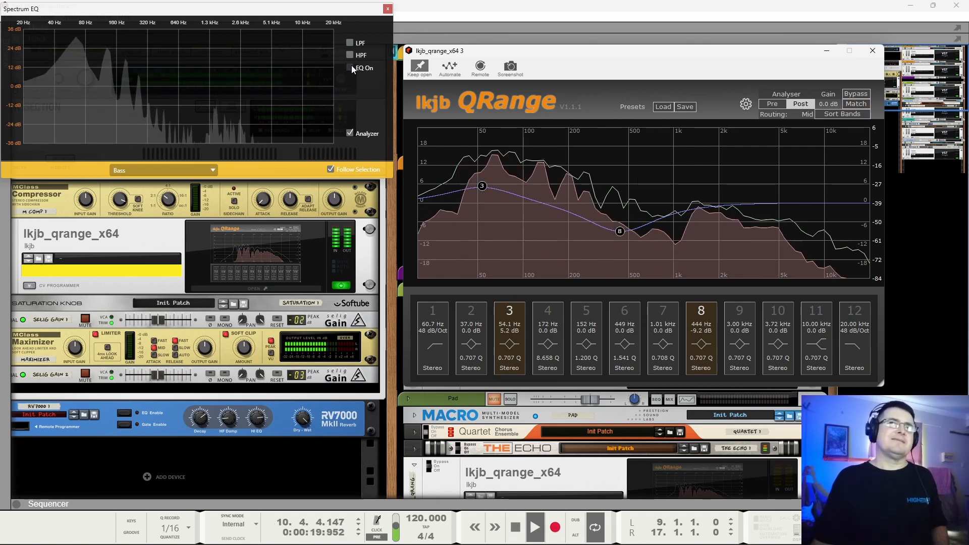
click(351, 67)
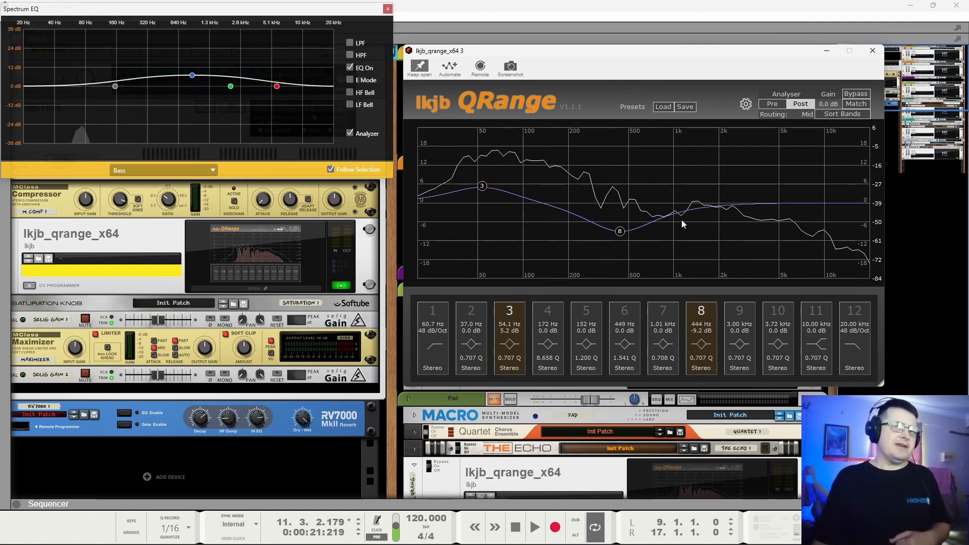
ctrl+click(193, 76)
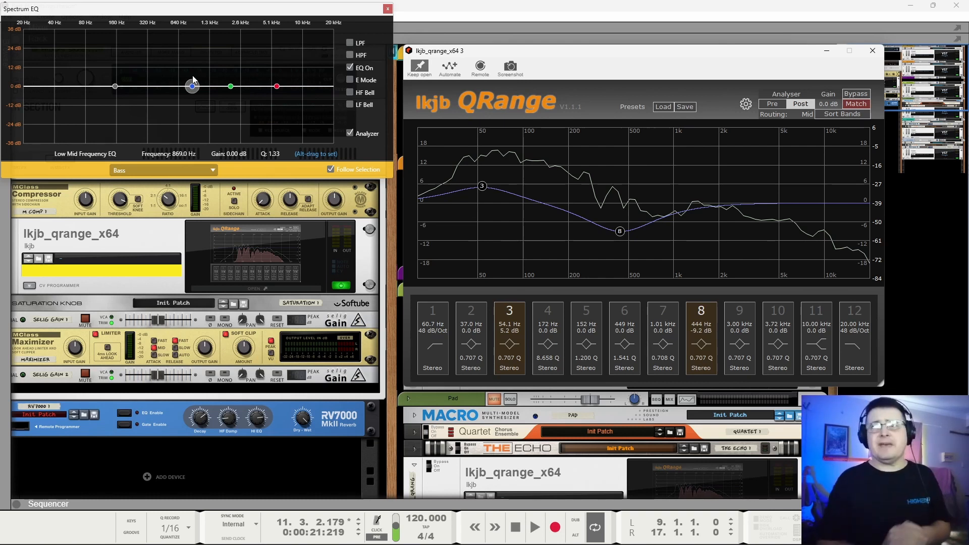
Close the Bass QRange editor and inspect the high and low-mid bands in Spectrum EQ.
click(872, 50)
click(505, 116)
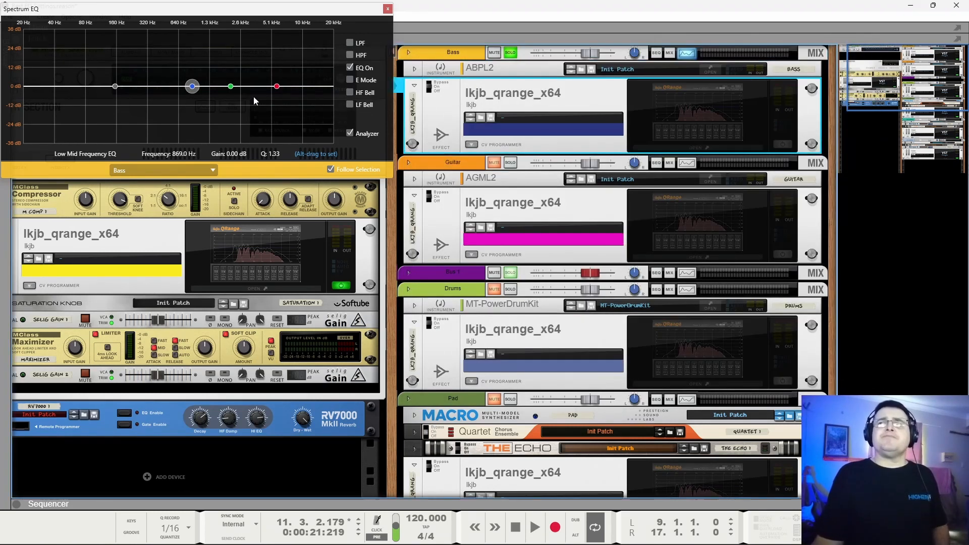
click(276, 86)
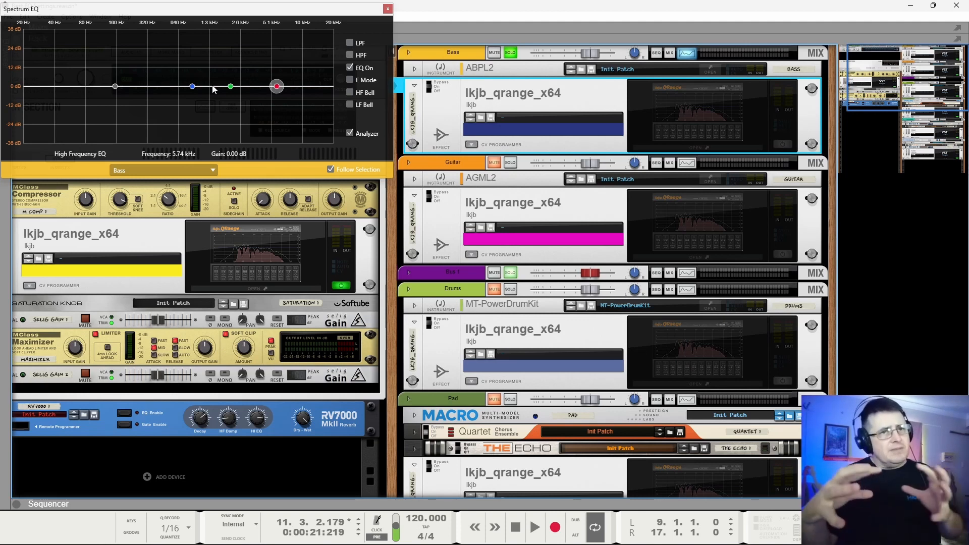
click(192, 87)
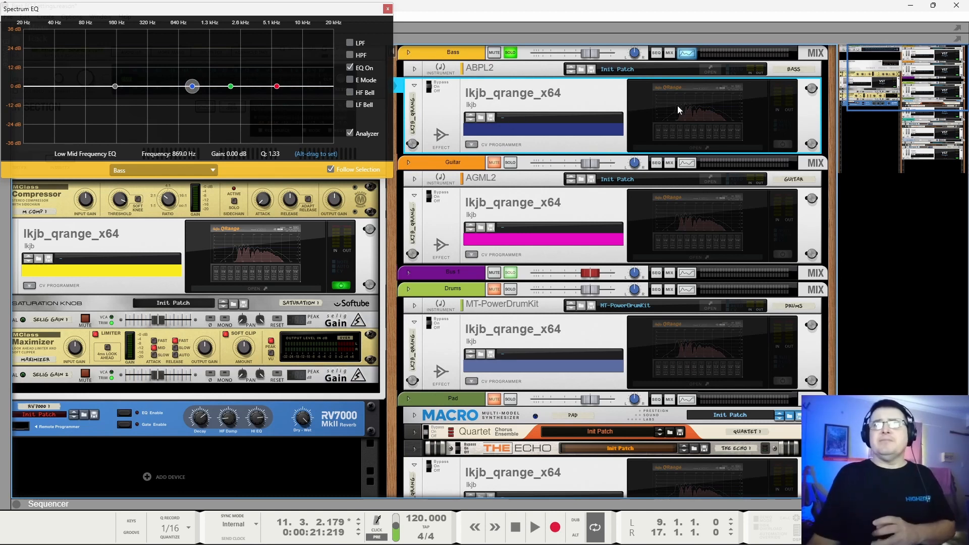
Add band 9 to the Bass QRange with about 1.4 dB of boost at 3.37 kHz and close the editor.
click(729, 124)
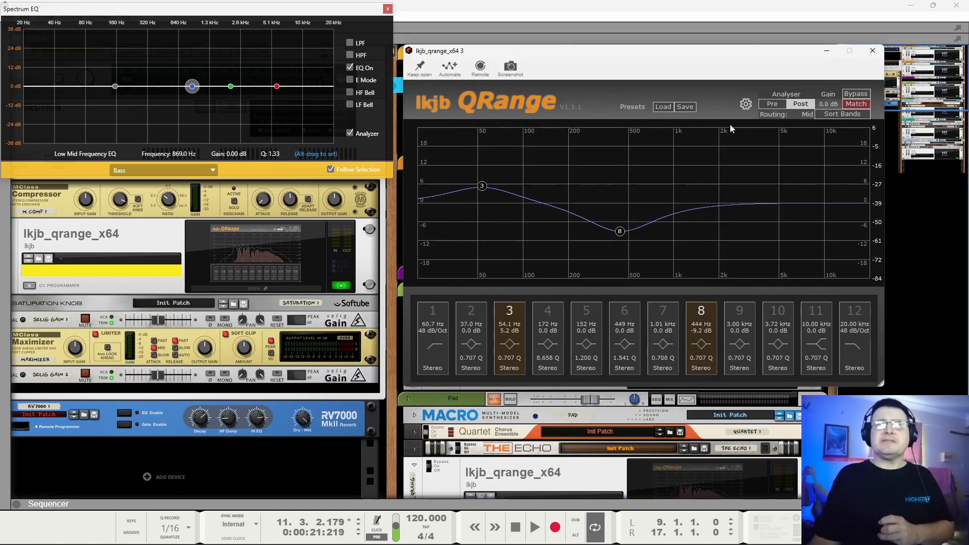
click(751, 204)
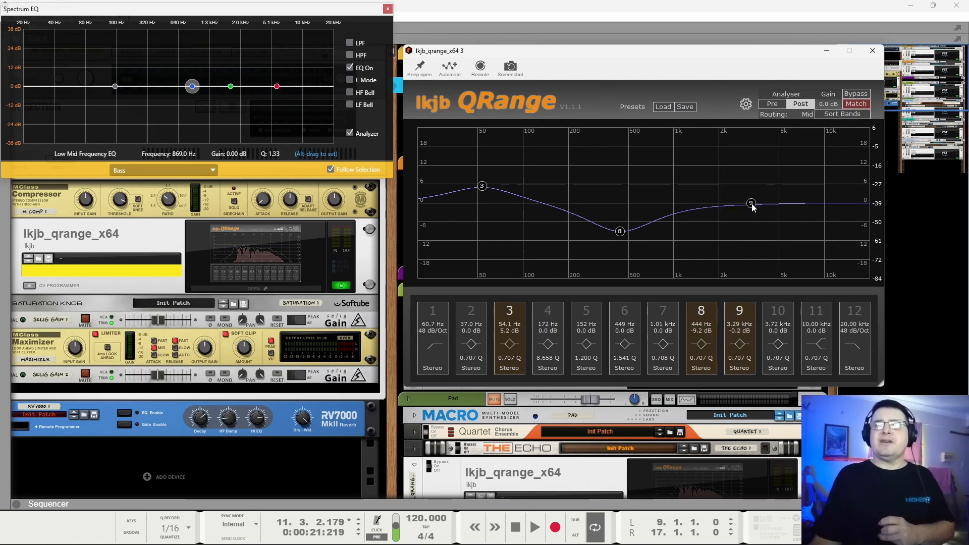
drag(751, 204, 752, 201)
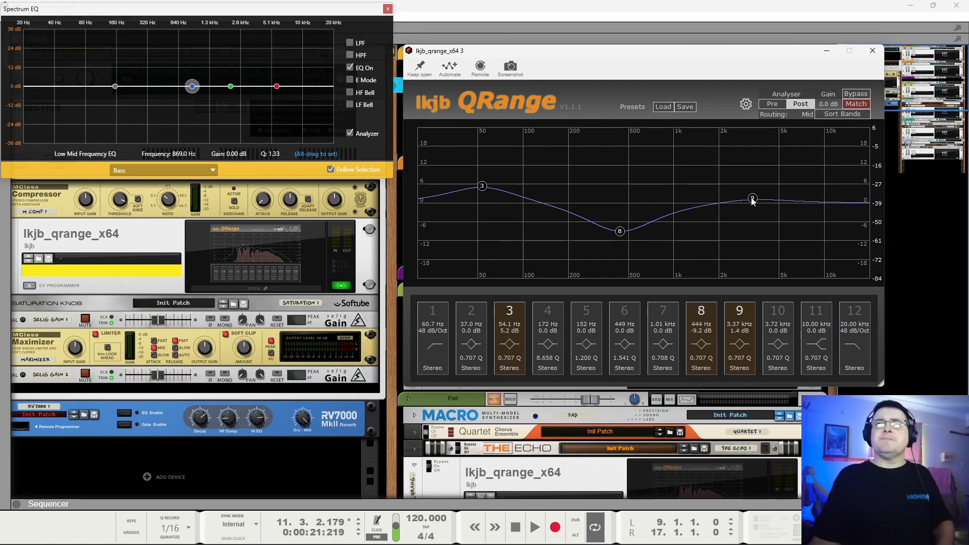
click(872, 51)
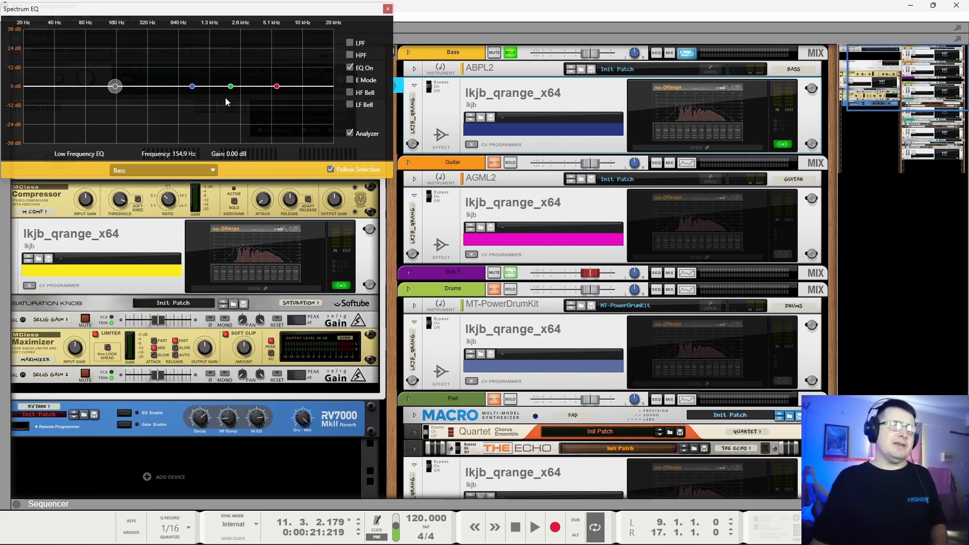
Close Spectrum EQ, reopen the Bass QRange editor, and move it clear of the channel devices.
click(388, 9)
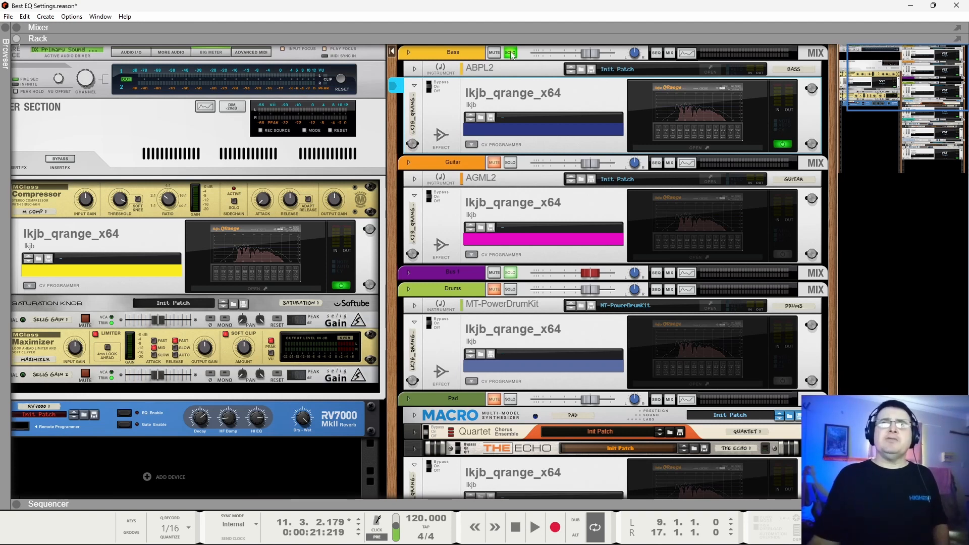
click(639, 91)
drag(579, 50, 194, 15)
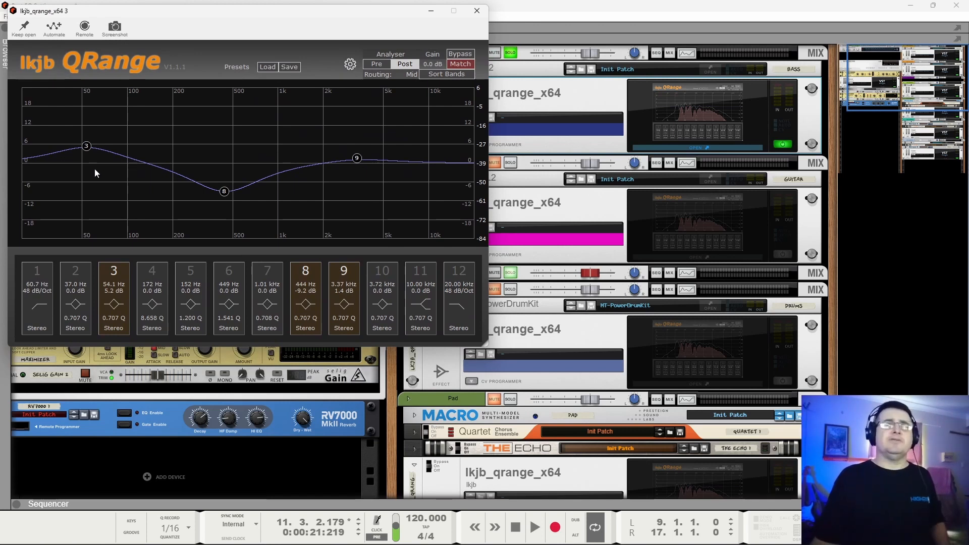
Switch off bands 3, 8 and 9 in the Bass QRange, close its editor, and turn off the Bass solo.
click(114, 272)
click(312, 274)
click(343, 272)
click(476, 11)
click(510, 53)
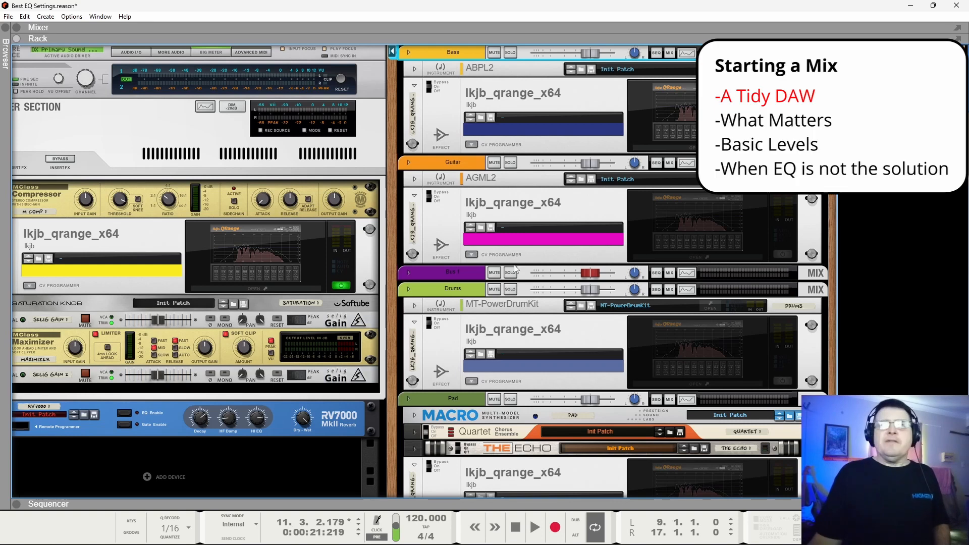
Examine the order and colors of the channels in the rack, from Bass through Guitar Mute.
scroll(589, 283, down, 5)
scroll(588, 337, up, 5)
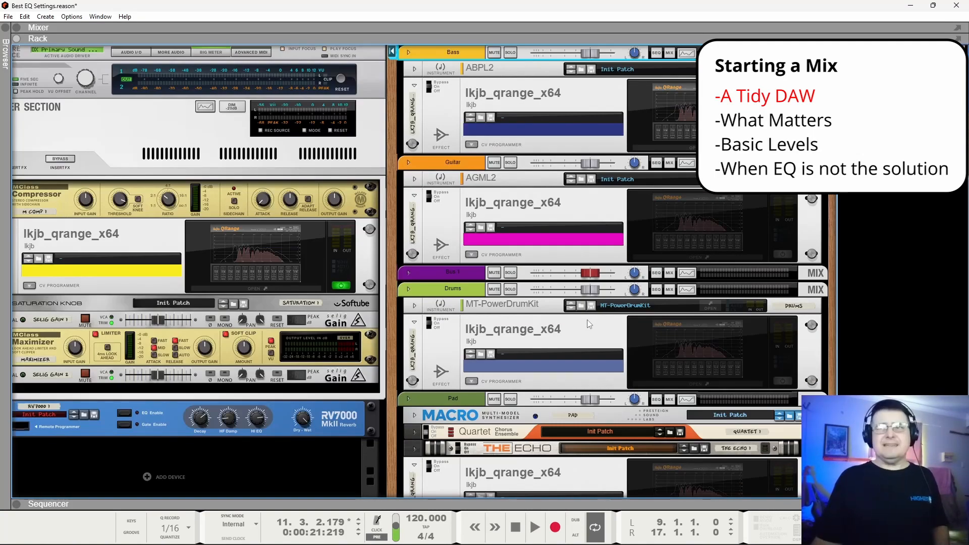
scroll(696, 388, down, 6)
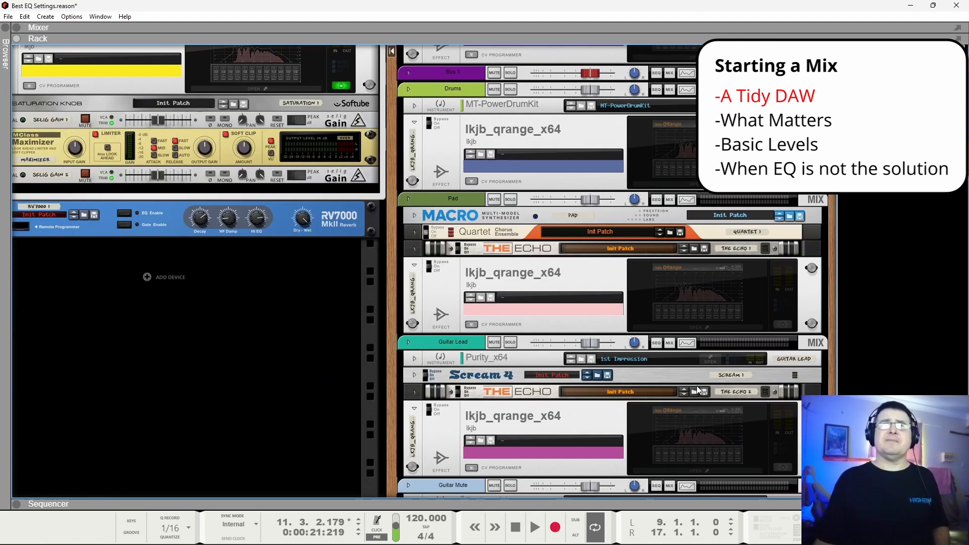
scroll(709, 375, up, 6)
scroll(696, 330, down, 6)
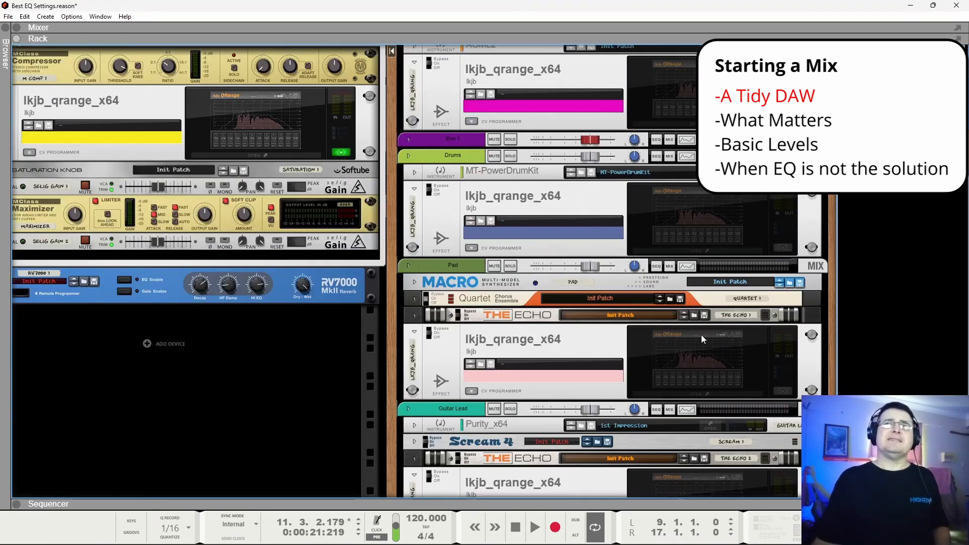
scroll(727, 394, up, 6)
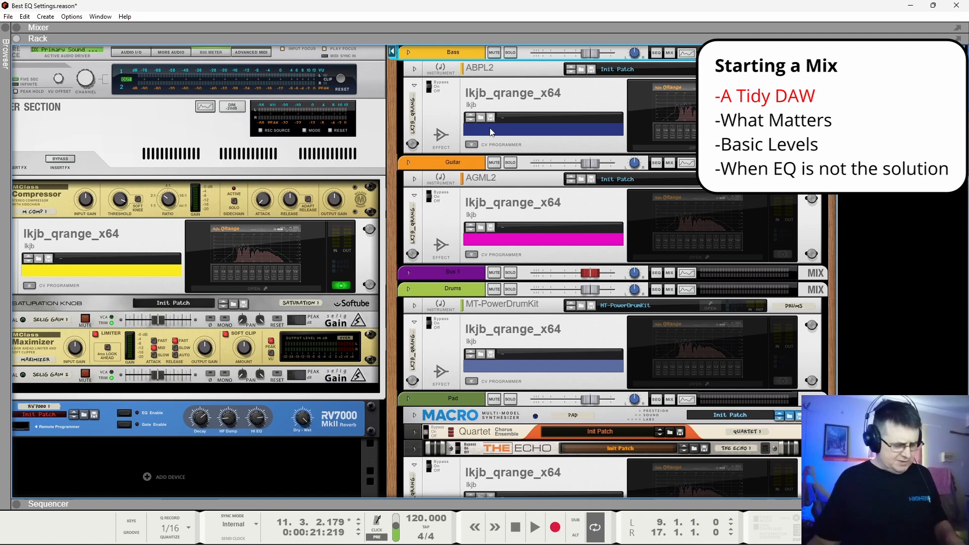
Show the Mixer above the Rack and set the Drums channel color to Wheat.
key(F5)
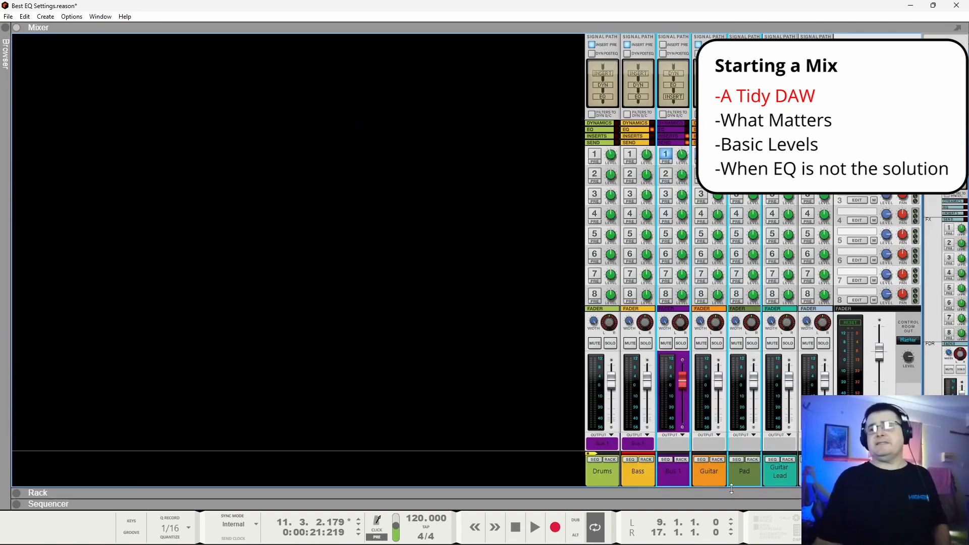
drag(731, 498, 695, 218)
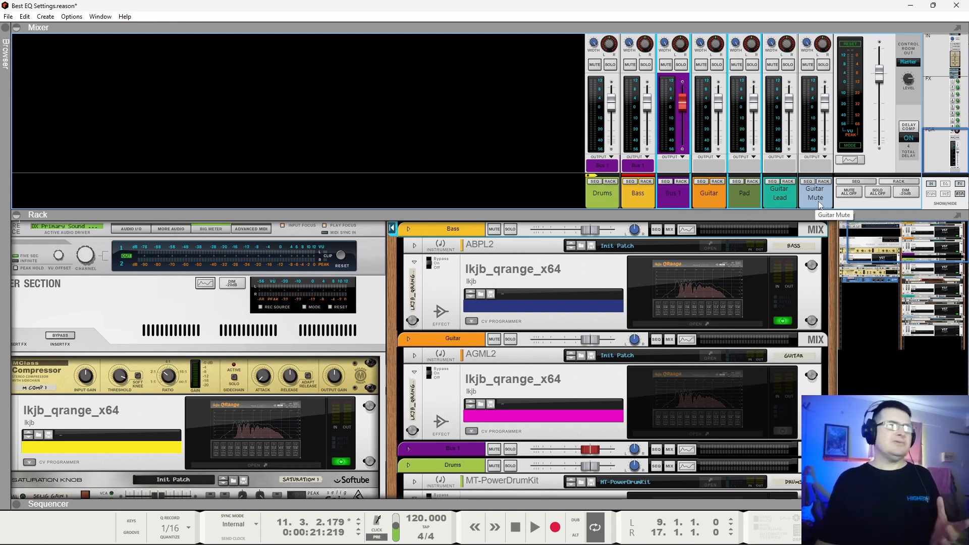
right_click(602, 199)
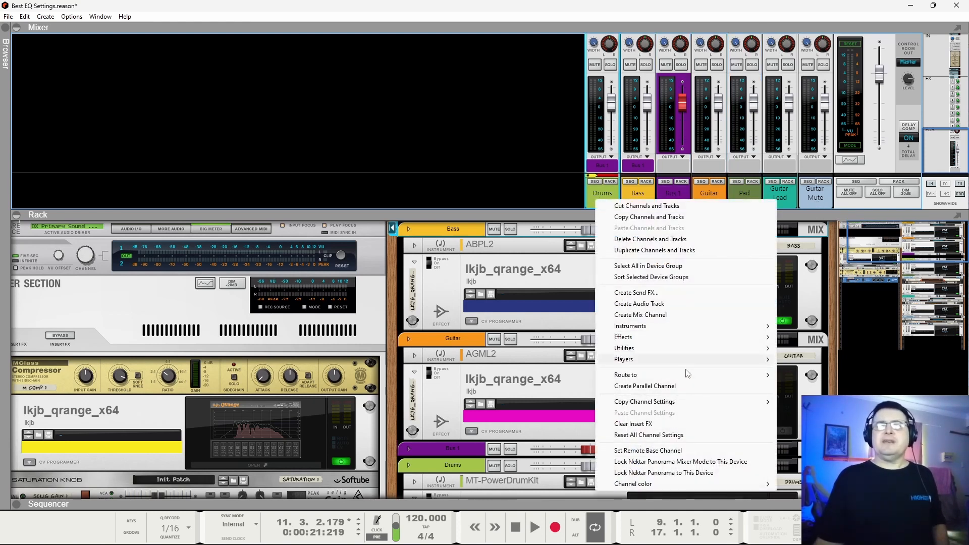
mouse_move(766, 485)
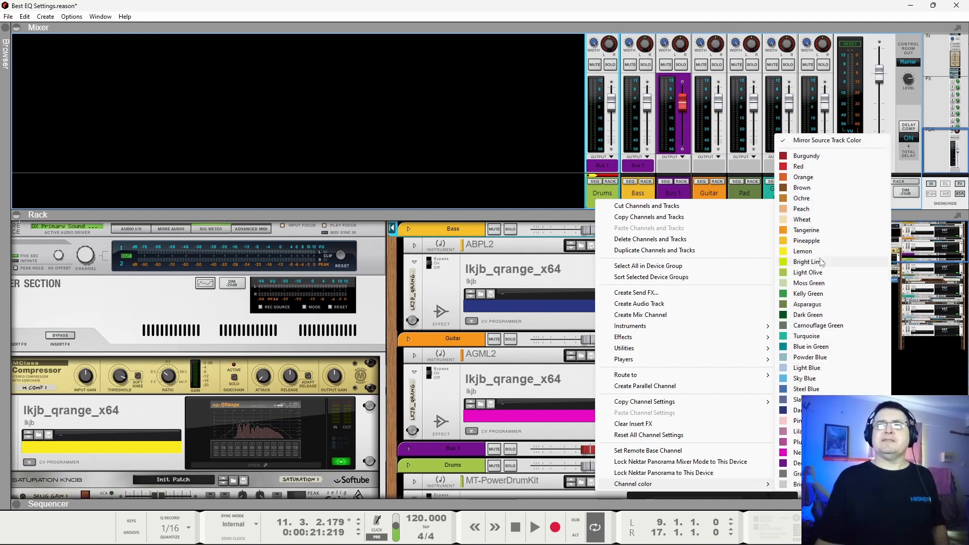
click(802, 219)
Set the Bass channel color to Peach.
right_click(638, 192)
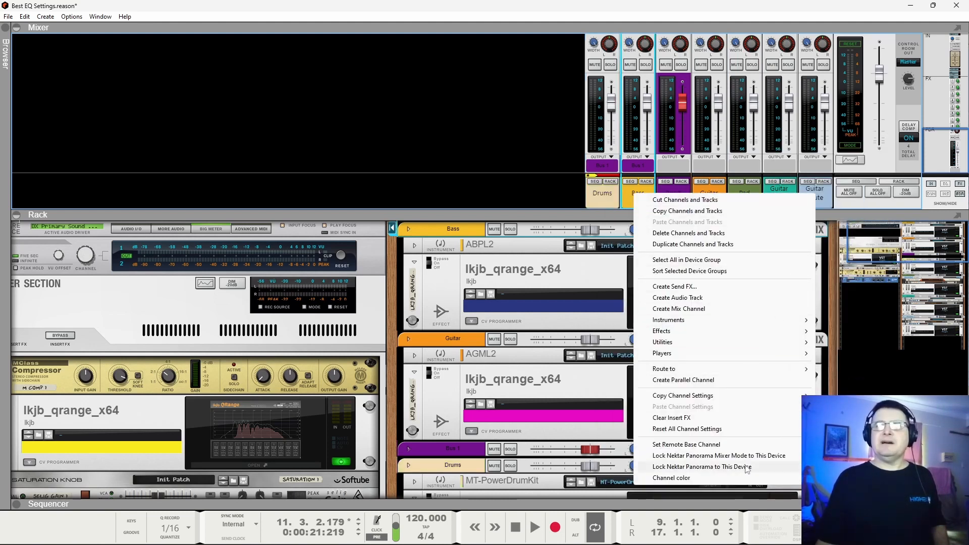
mouse_move(772, 478)
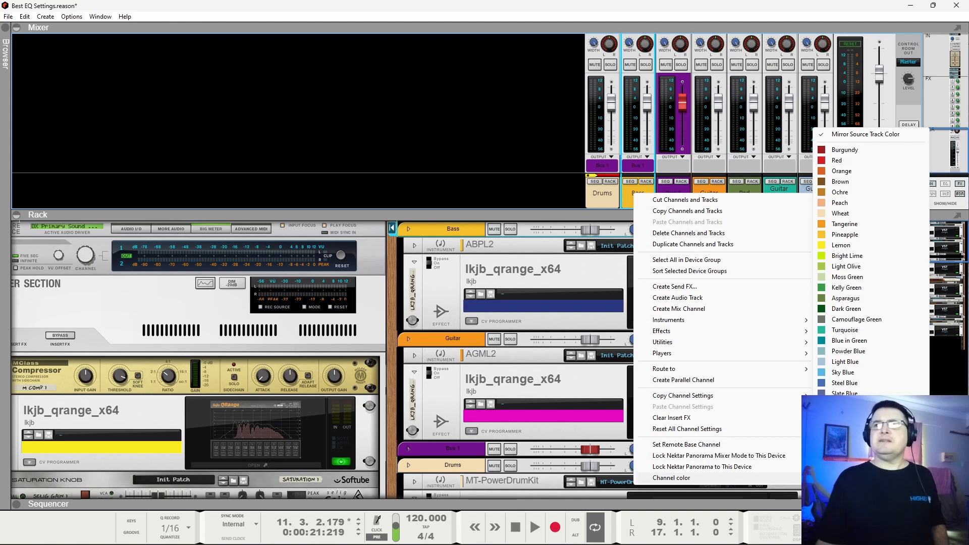
click(833, 214)
Set the Bus 1 channel color to Lemon and rename the bus as Ry.
right_click(668, 196)
mouse_move(772, 484)
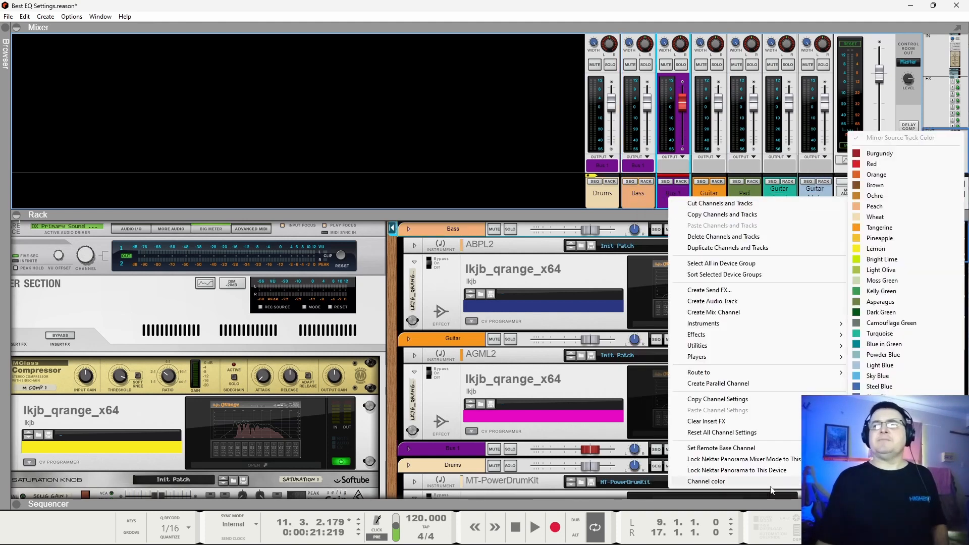
click(903, 251)
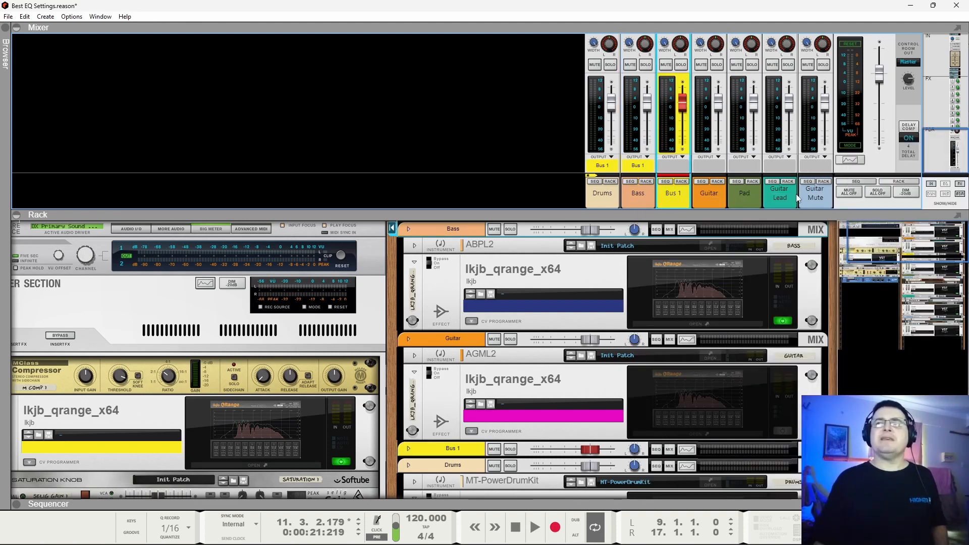
double_click(681, 195)
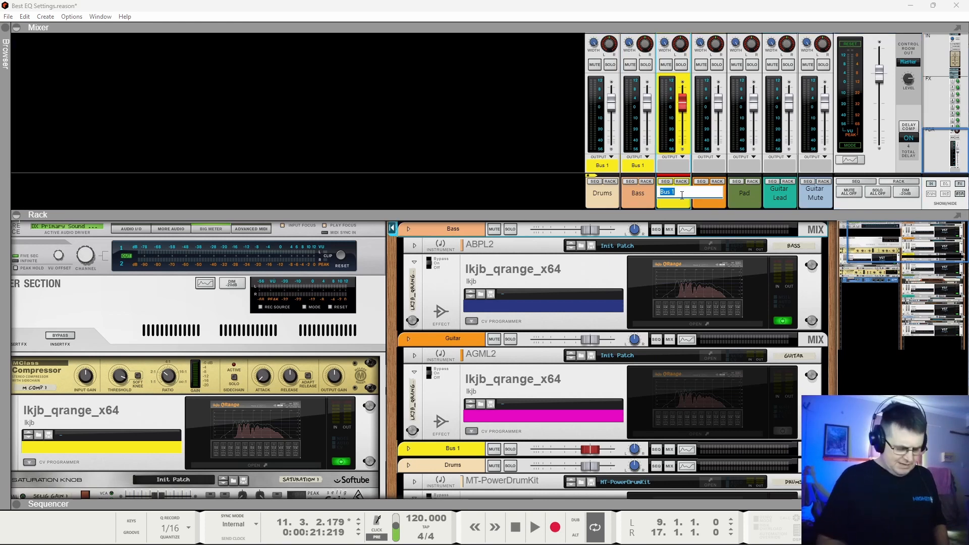
text(Ry)
key(Return)
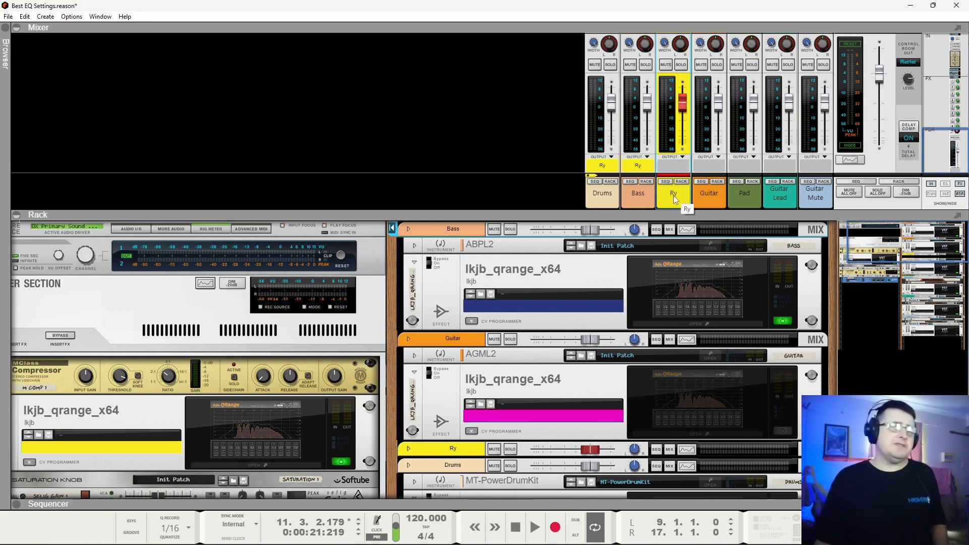
Solo the Guitar channel in the Mixer and play the song to audition it.
click(707, 199)
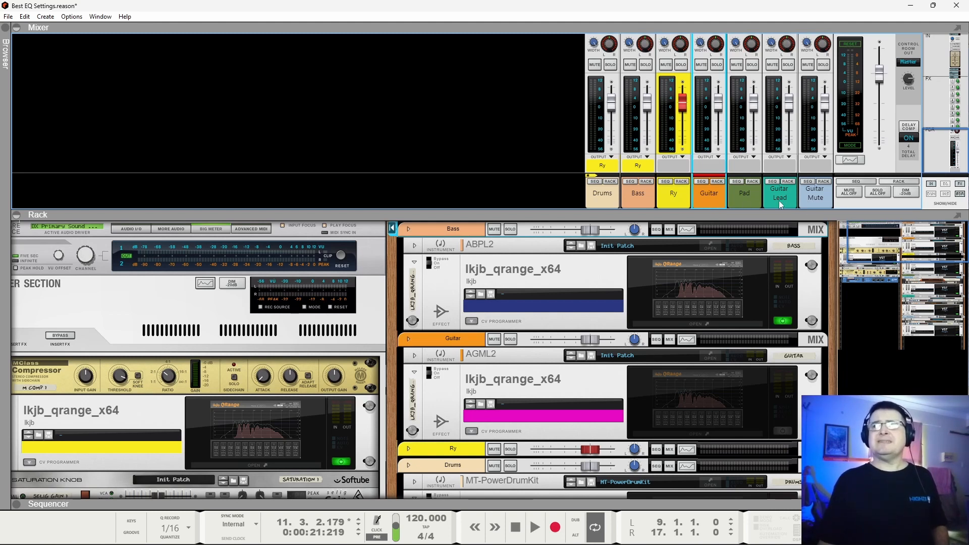
click(717, 64)
key(space)
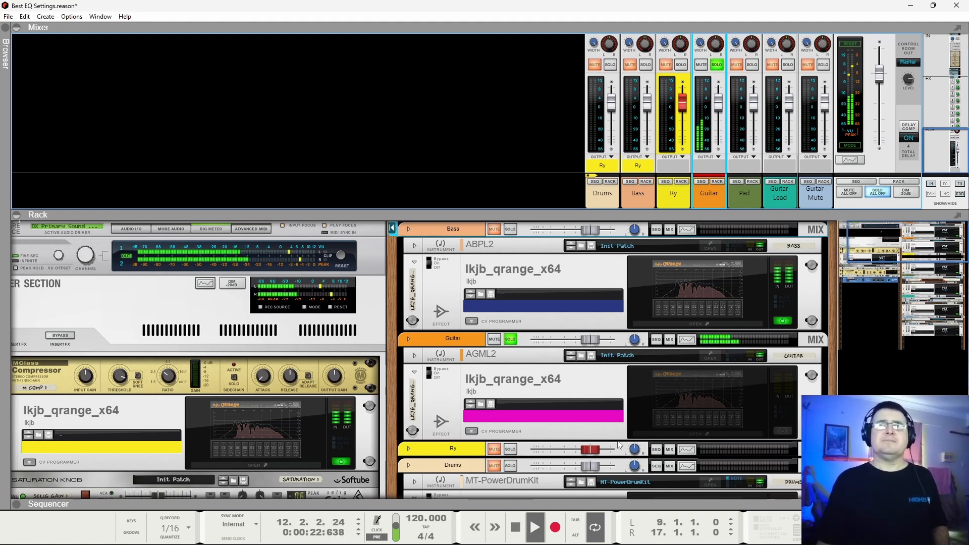
Stop playback, rename the Guitar channel as Acc Guitar and set its color to Bright Lime.
key(space)
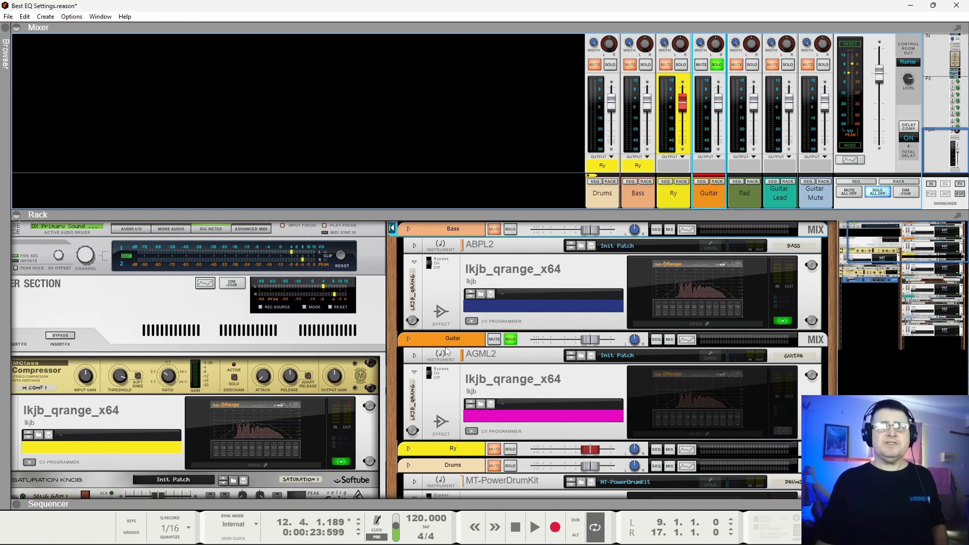
double_click(427, 338)
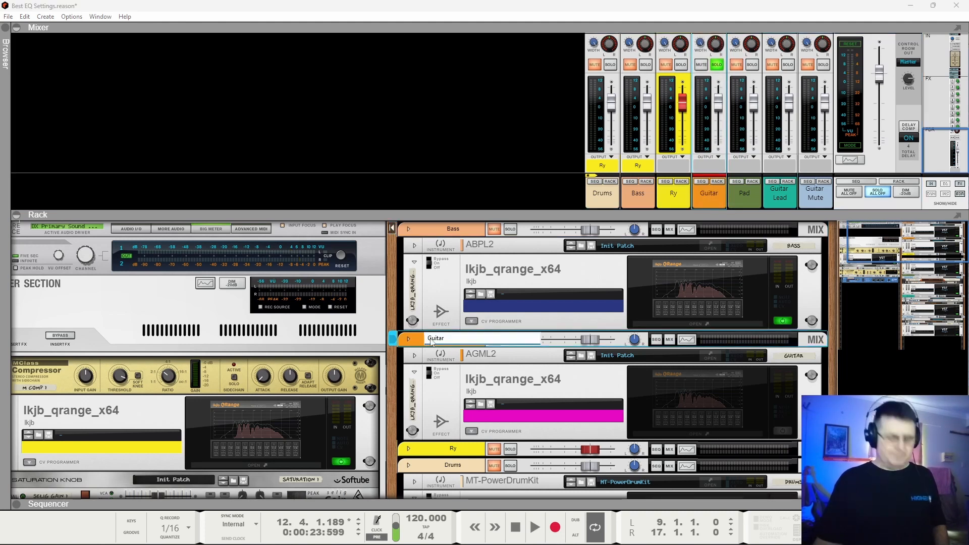
text(Acc)
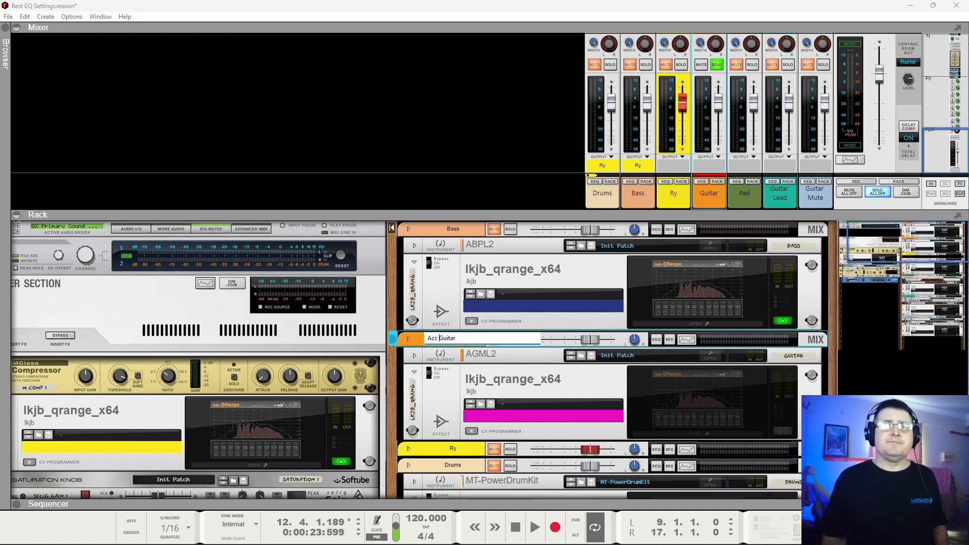
key(Return)
Reorder the Mixer channels so Pad comes last and Guitar Mute sits before Guitar Lead.
drag(743, 194, 820, 202)
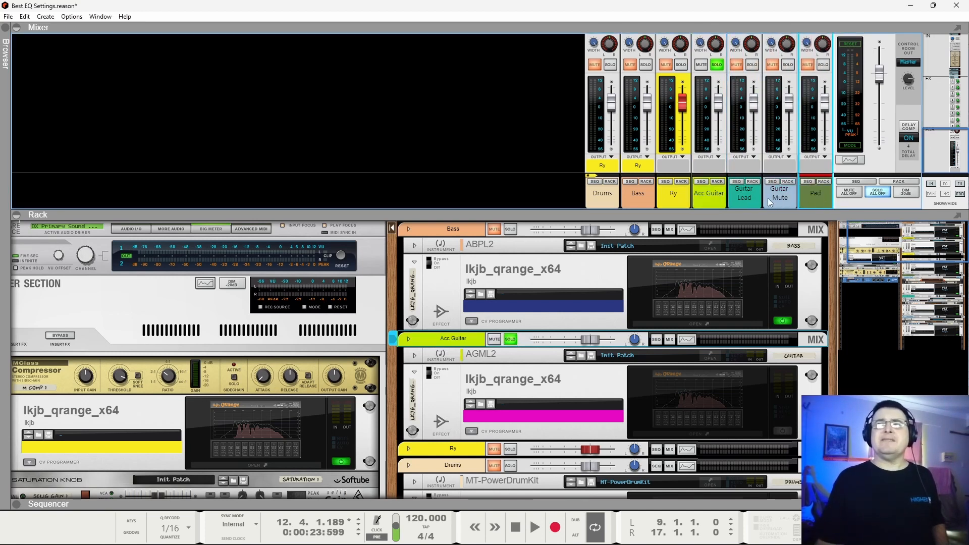
mouse_move(752, 203)
mouse_down()
mouse_move(787, 203)
mouse_move(735, 198)
mouse_up()
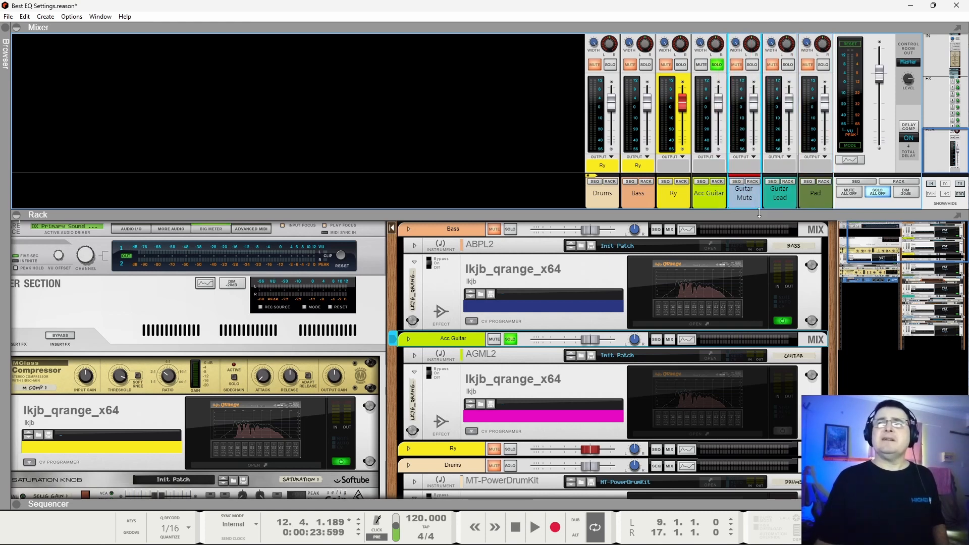
Set the color of both the Guitar Mute and Guitar Lead channels to Moss Green.
click(774, 198)
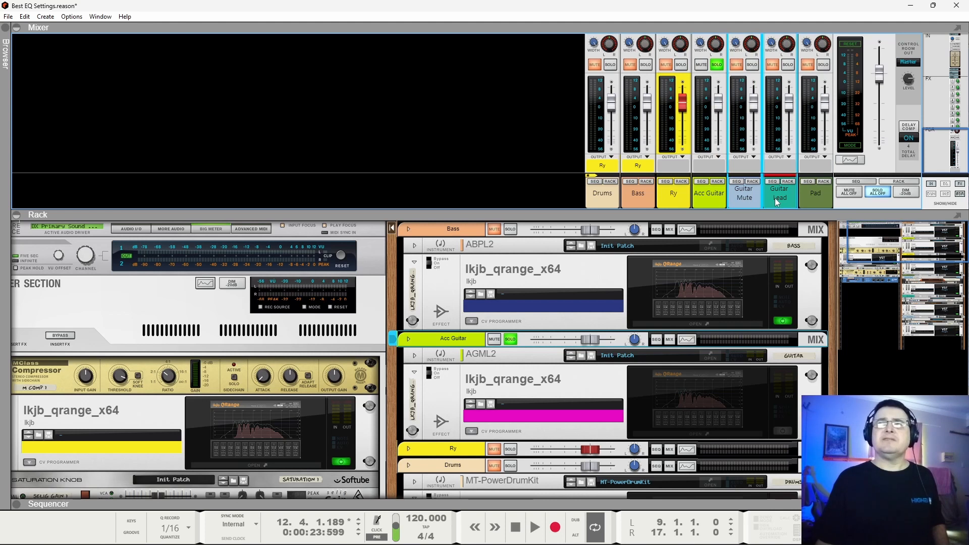
right_click(774, 197)
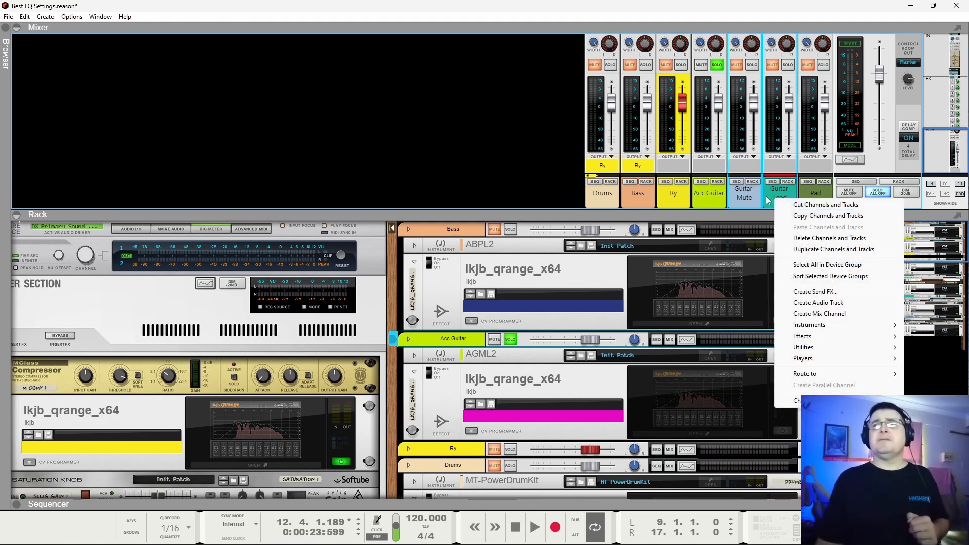
mouse_move(807, 400)
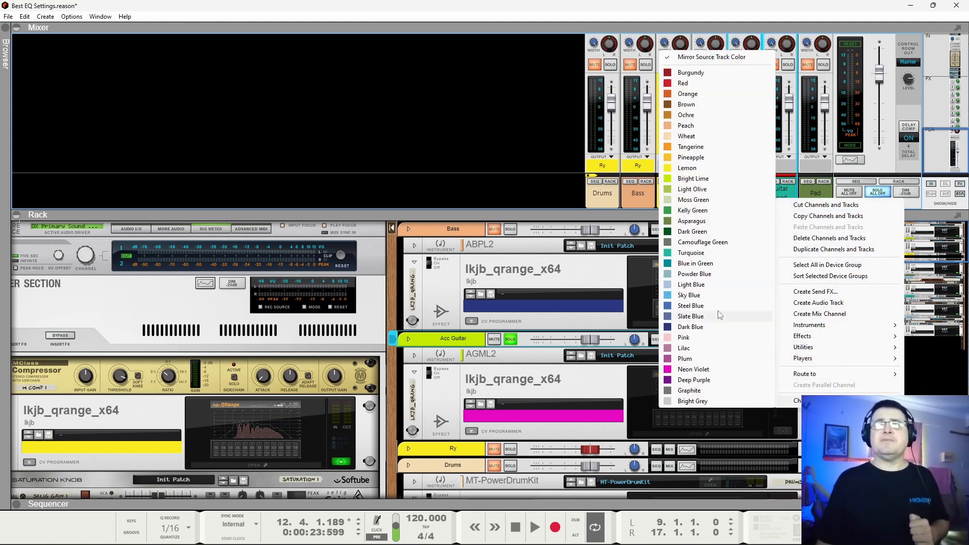
click(697, 200)
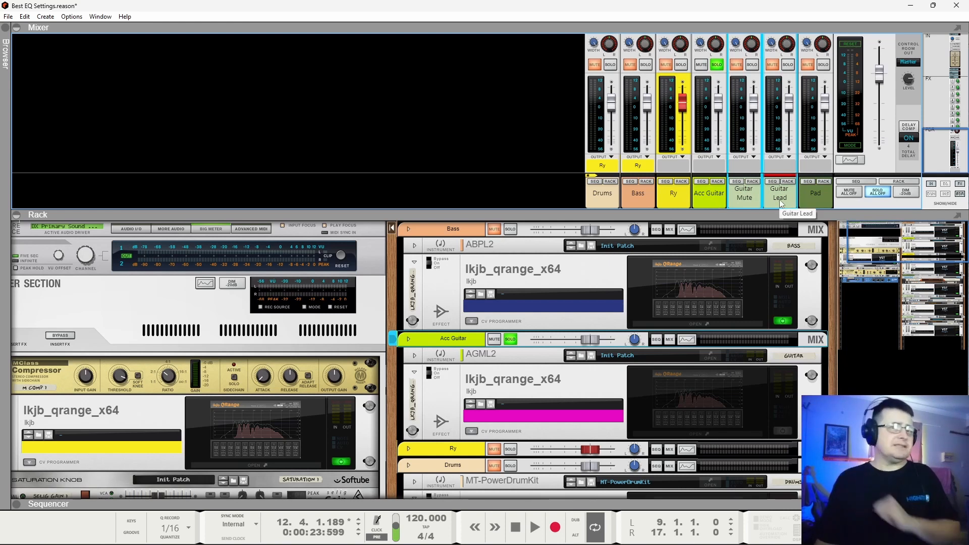
Set the Pad channel color to Light Blue and take the Acc Guitar channel out of solo.
right_click(804, 198)
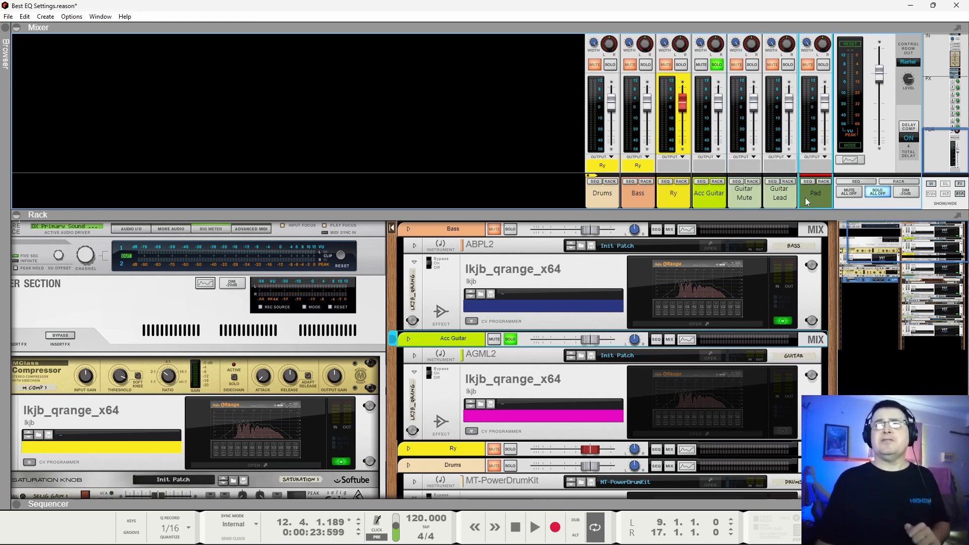
mouse_move(828, 481)
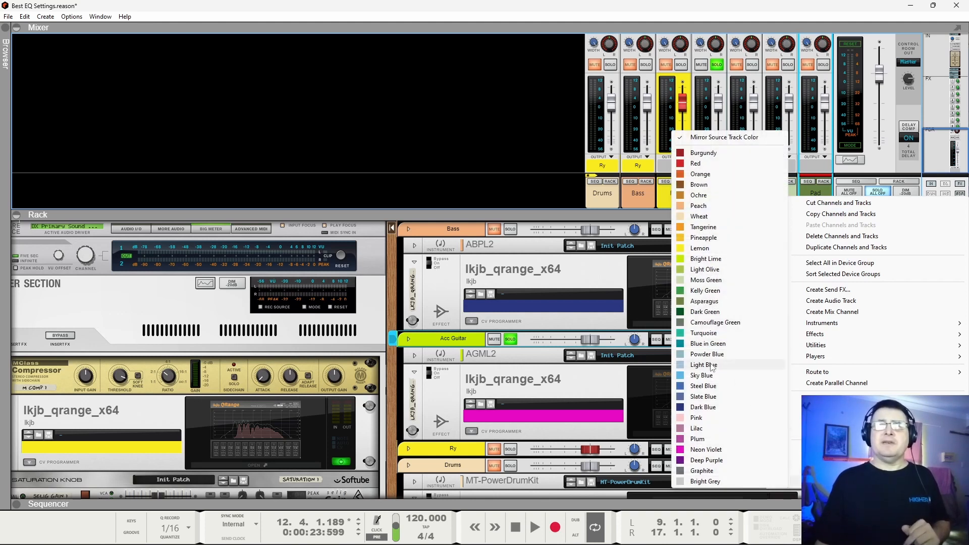
click(706, 365)
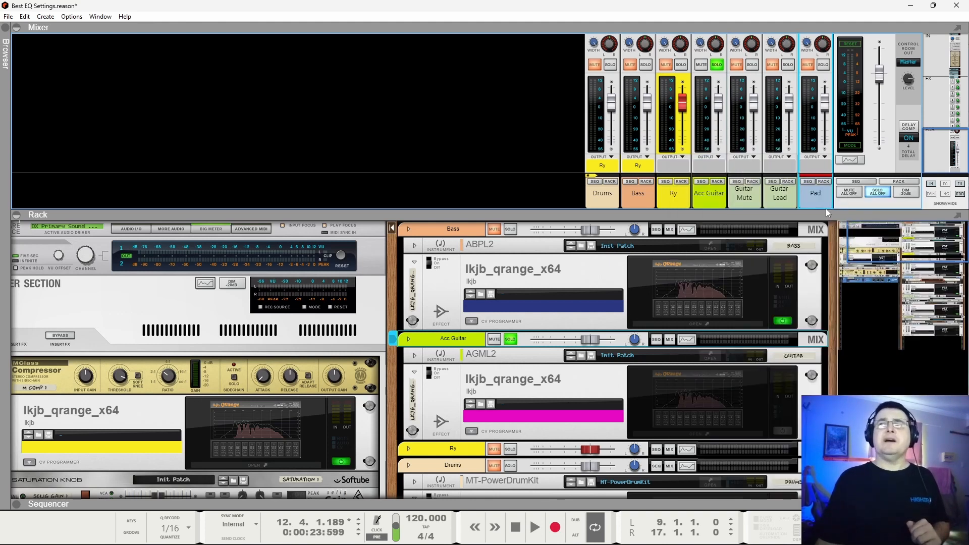
click(717, 64)
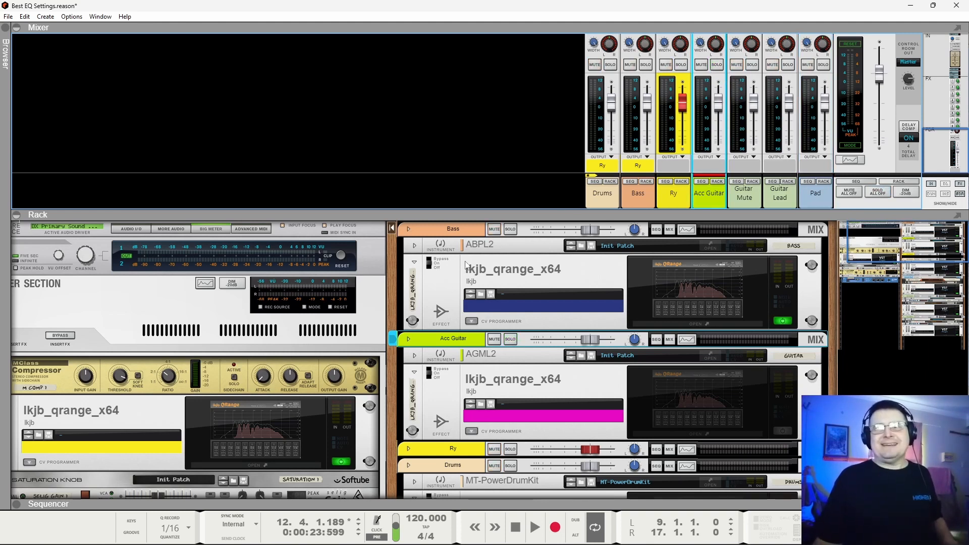
Reorder the Rack column so Drums sits above Bass and Acc Guitar follows the Ry bus.
click(446, 467)
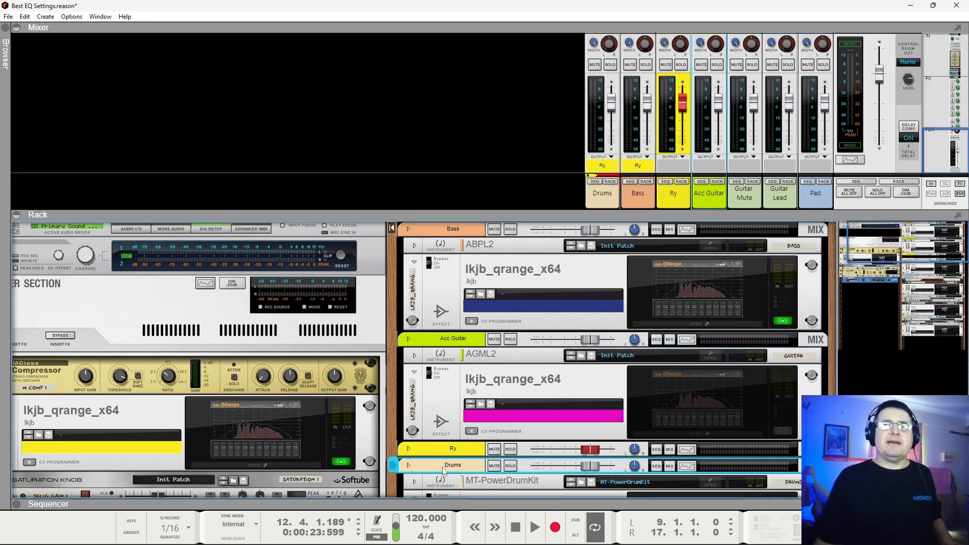
click(434, 338)
drag(434, 338, 484, 453)
scroll(477, 388, up, 3)
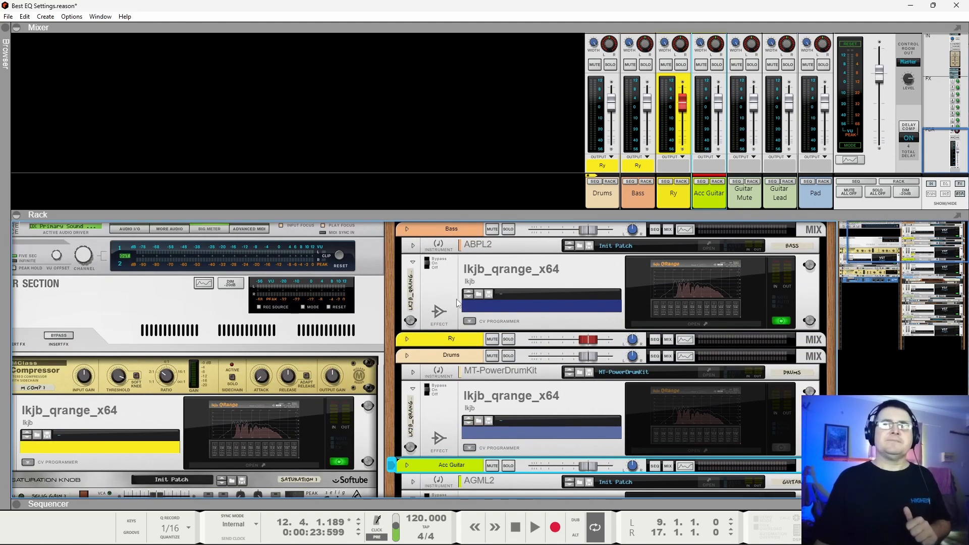
drag(444, 356, 447, 234)
Show the Rack full size and move all devices from Acc Guitar through Guitar Mute into a new rack column.
key(F5)
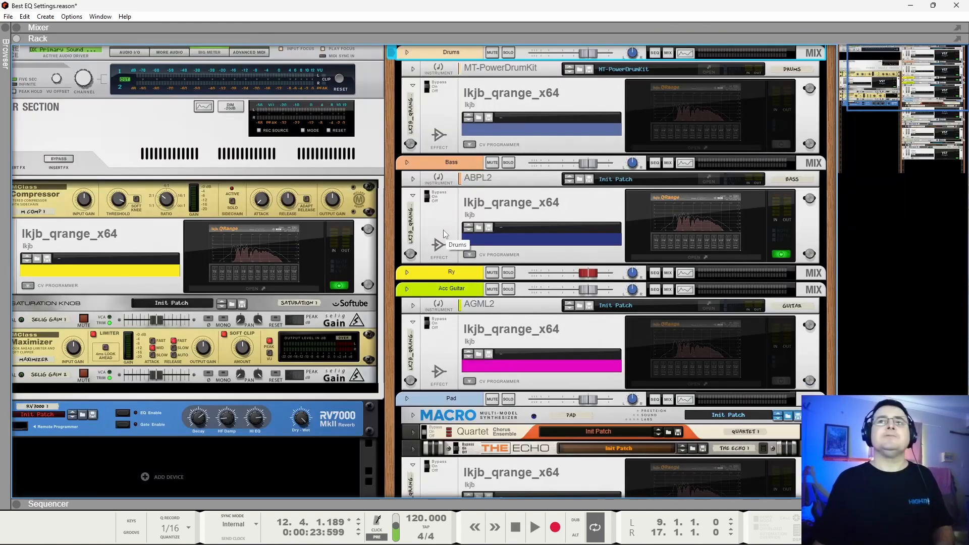
scroll(447, 217, down, 3)
click(446, 204)
click(444, 220)
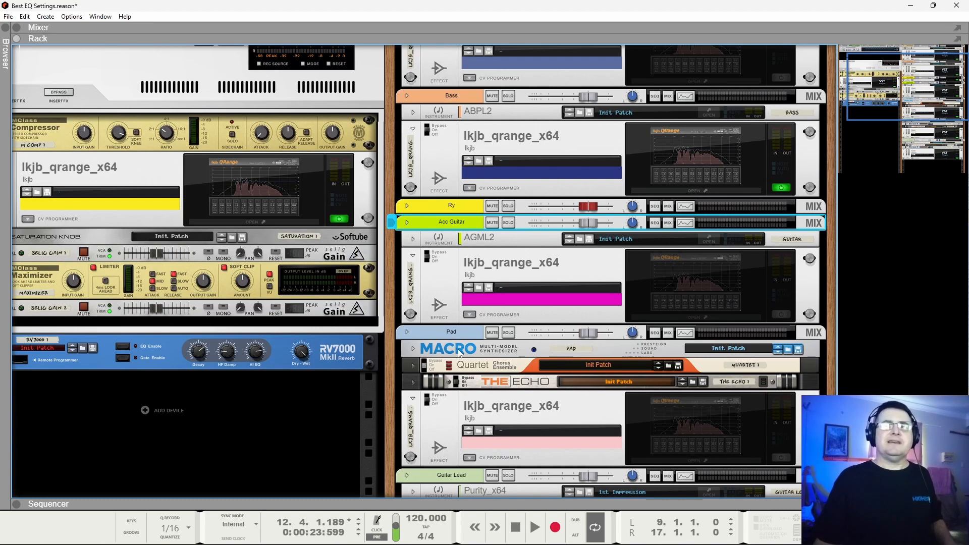
scroll(459, 353, down, 12)
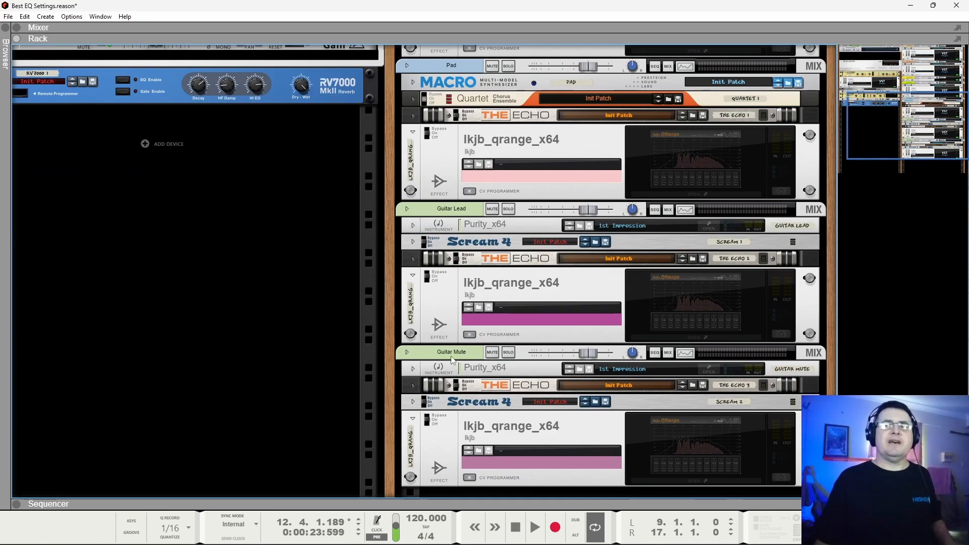
shift+click(452, 358)
scroll(480, 398, up, 9)
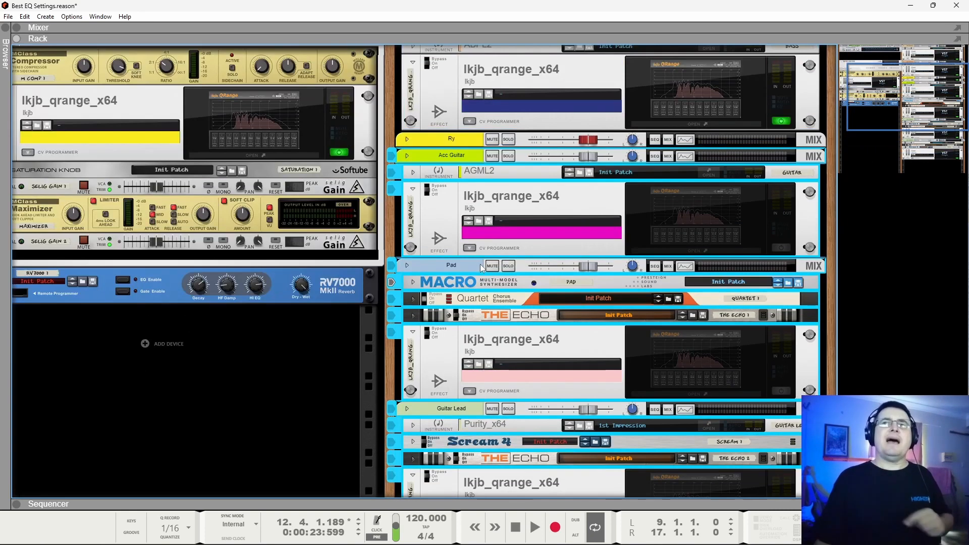
drag(423, 152, 826, 174)
Unfold the Ry bus in the Rack to show its compressor and EQ insert effects.
scroll(479, 293, up, 6)
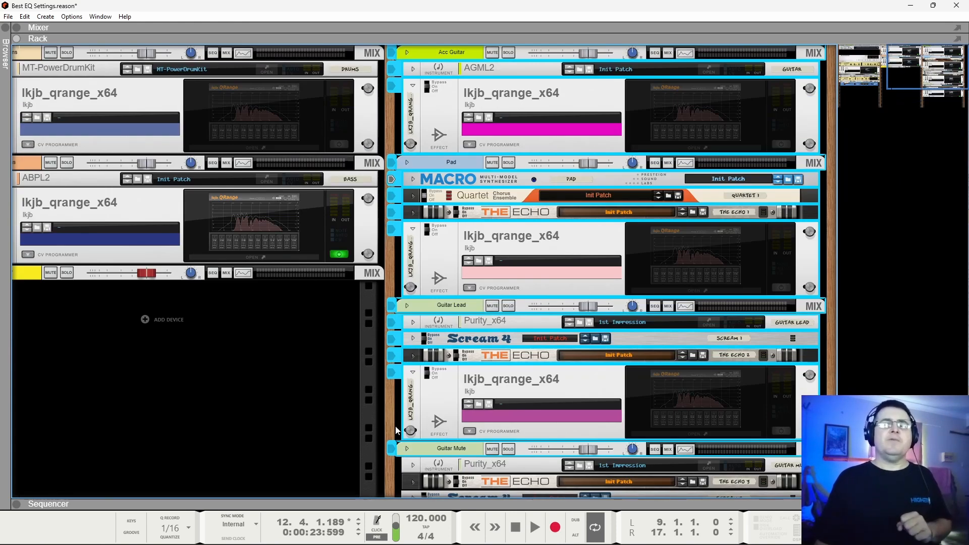
drag(394, 419, 622, 414)
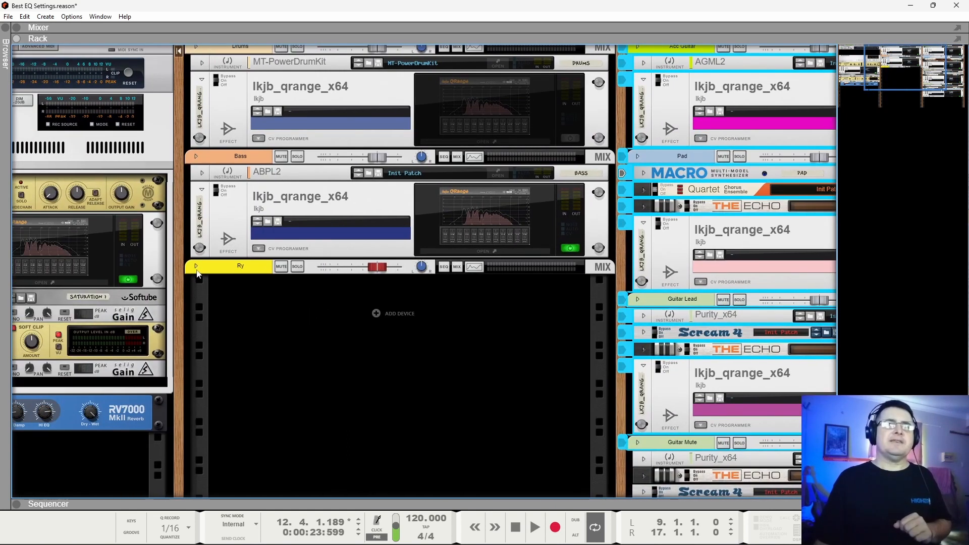
click(196, 266)
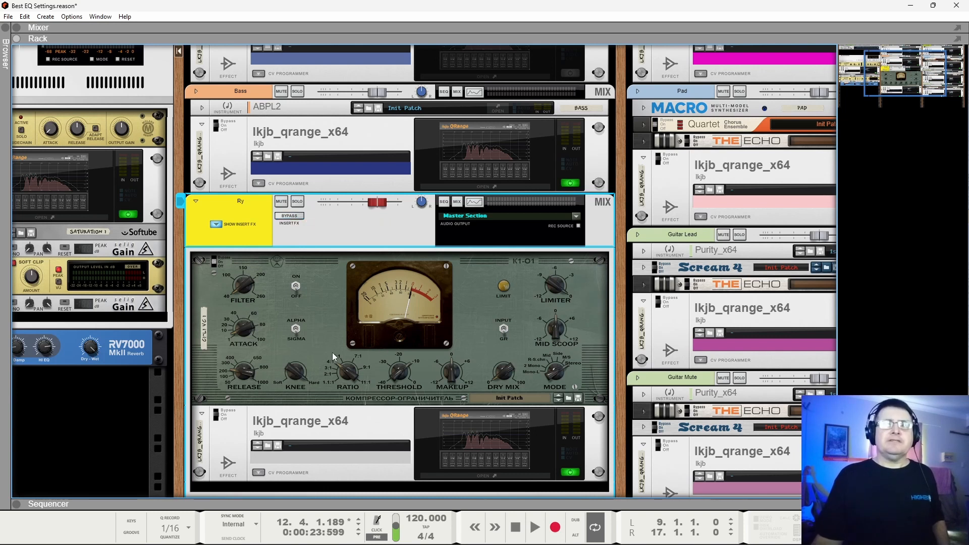
click(403, 378)
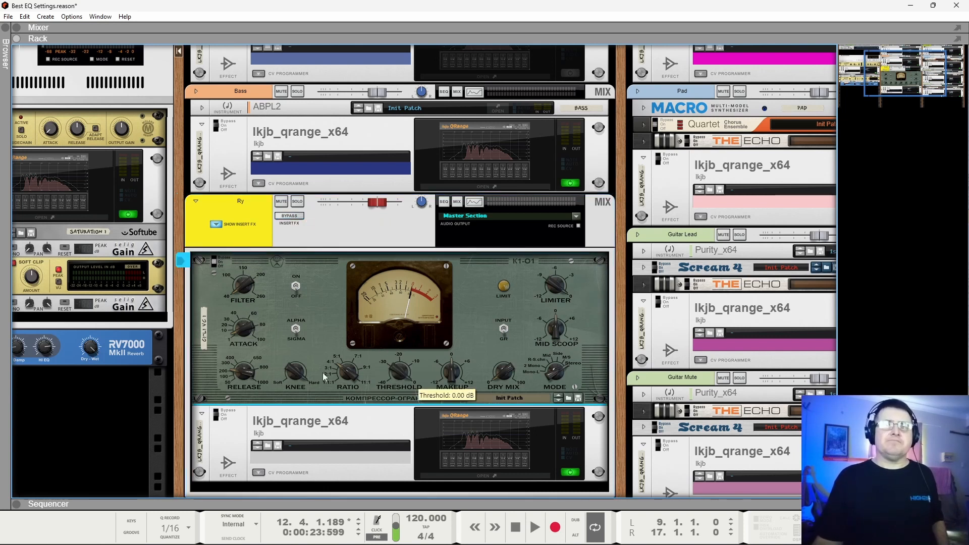
click(226, 418)
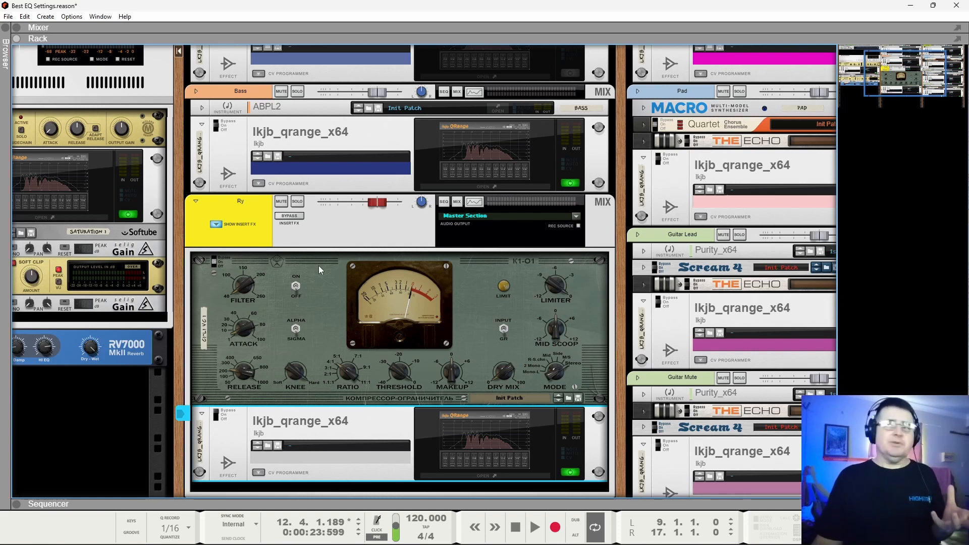
Move the Pad channel and its devices into a separate rack column beside the guitars.
drag(898, 76, 921, 69)
click(437, 162)
drag(437, 162, 832, 165)
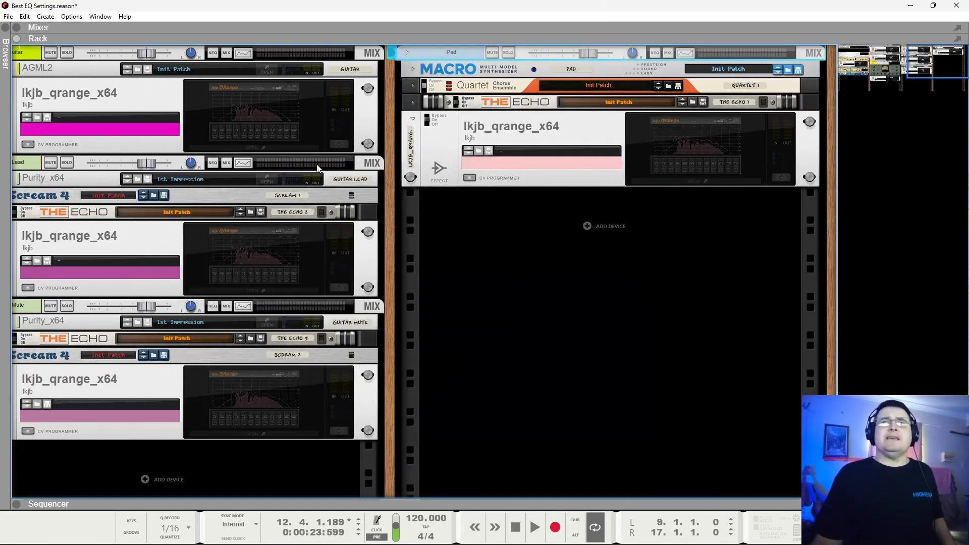
Place Guitar Mute above Guitar Lead in the guitar column and check the rack layout back to the Master Section.
drag(885, 83, 512, 59)
drag(458, 305, 545, 230)
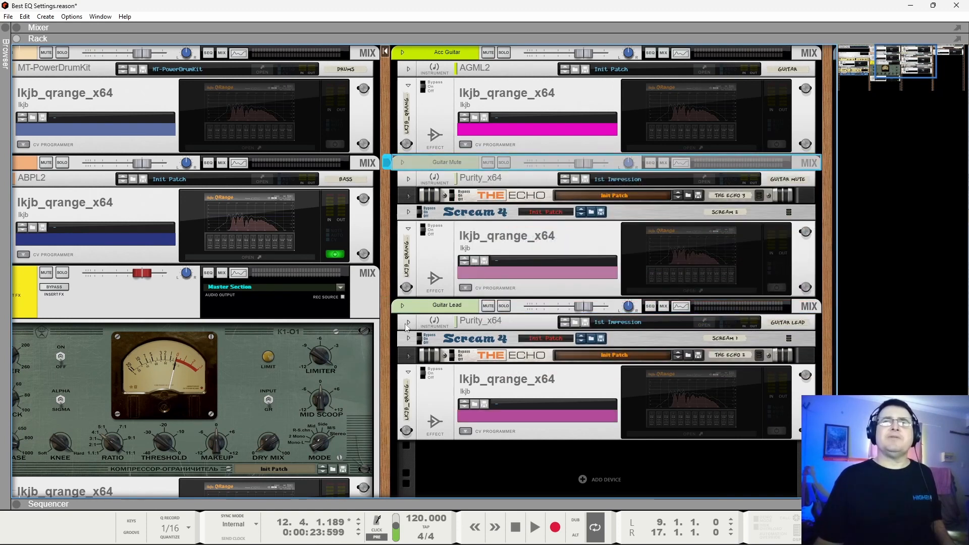
drag(884, 71, 883, 35)
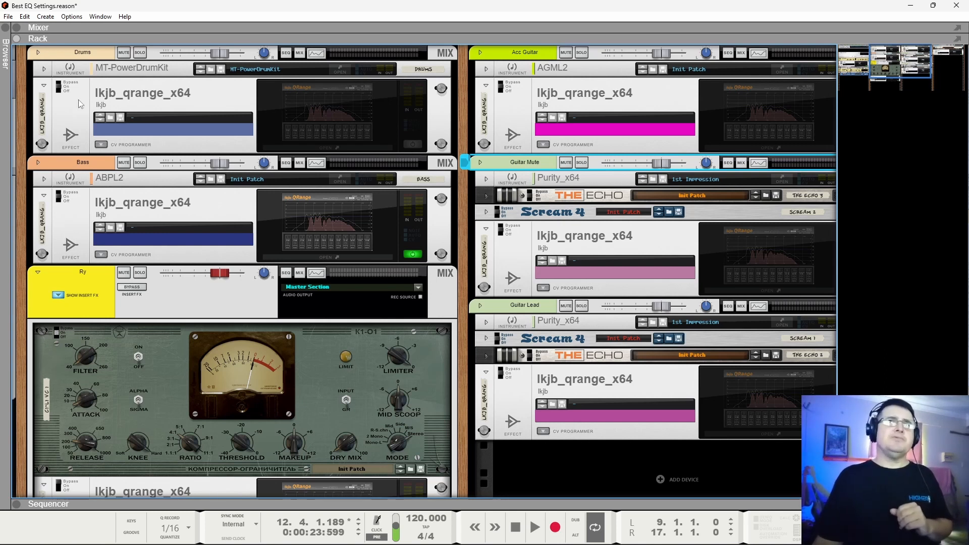
drag(897, 61, 843, 38)
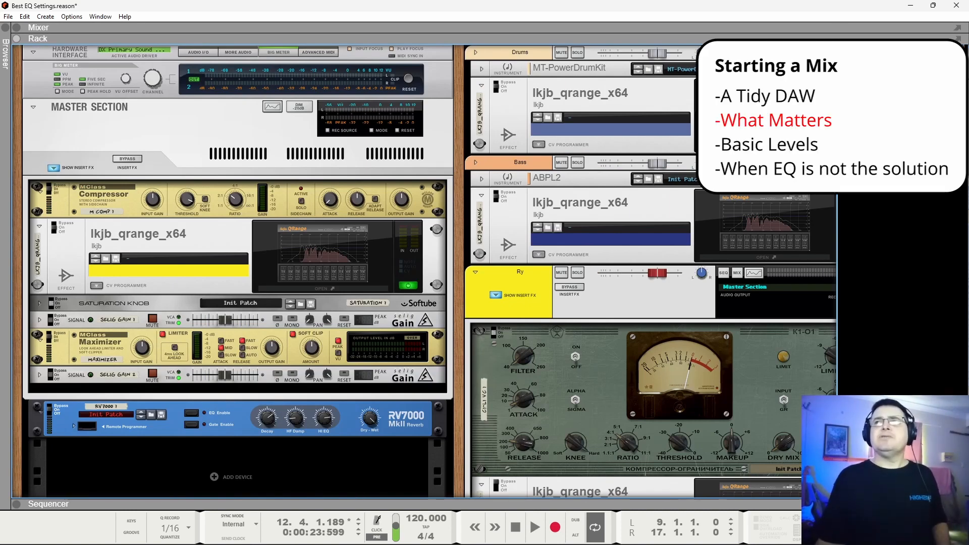
Show the Mixer full size and play a short passage of the song with all channels active.
key(F5)
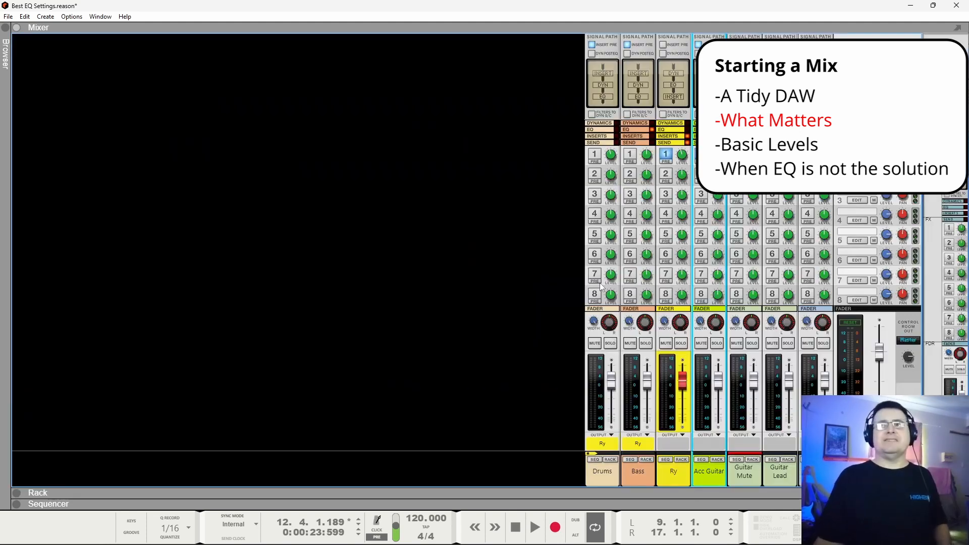
key(space)
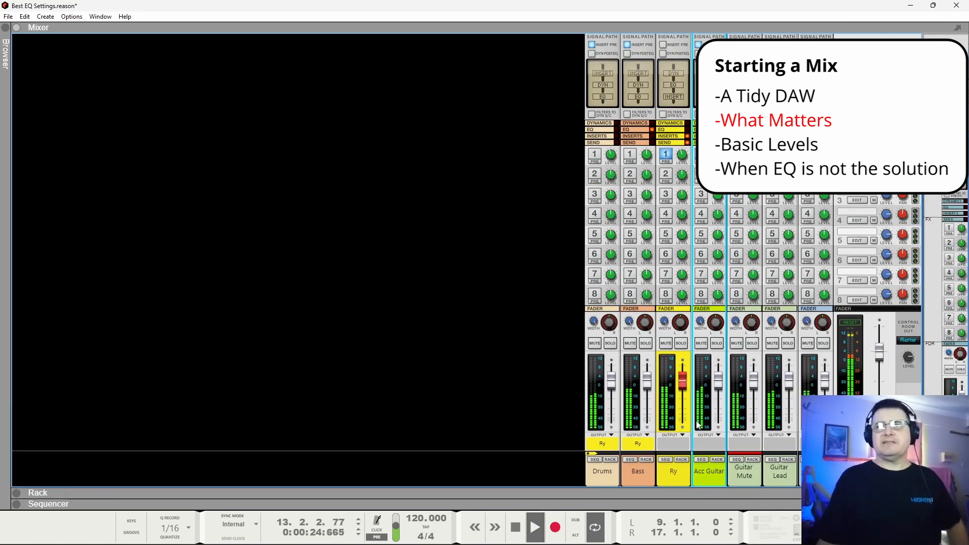
key(space)
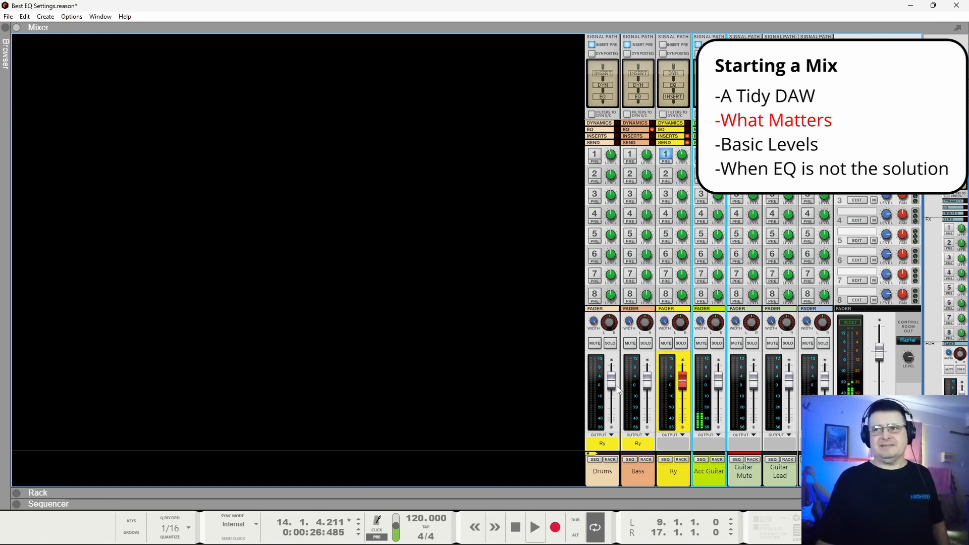
Pull the Drums, Bass, Acc Guitar, Guitar Mute and Guitar Lead faders all the way down.
drag(612, 387, 611, 422)
drag(647, 382, 647, 423)
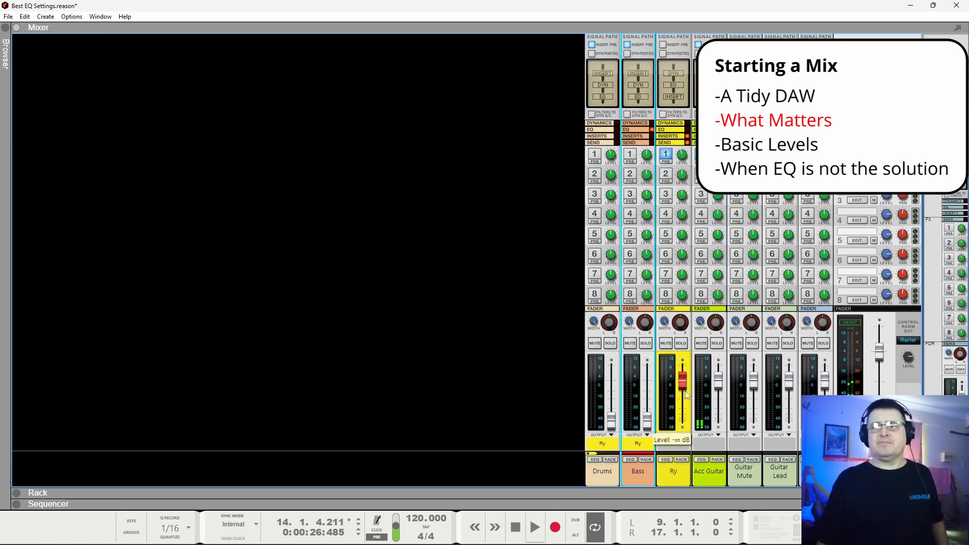
drag(725, 387, 718, 423)
drag(753, 382, 754, 423)
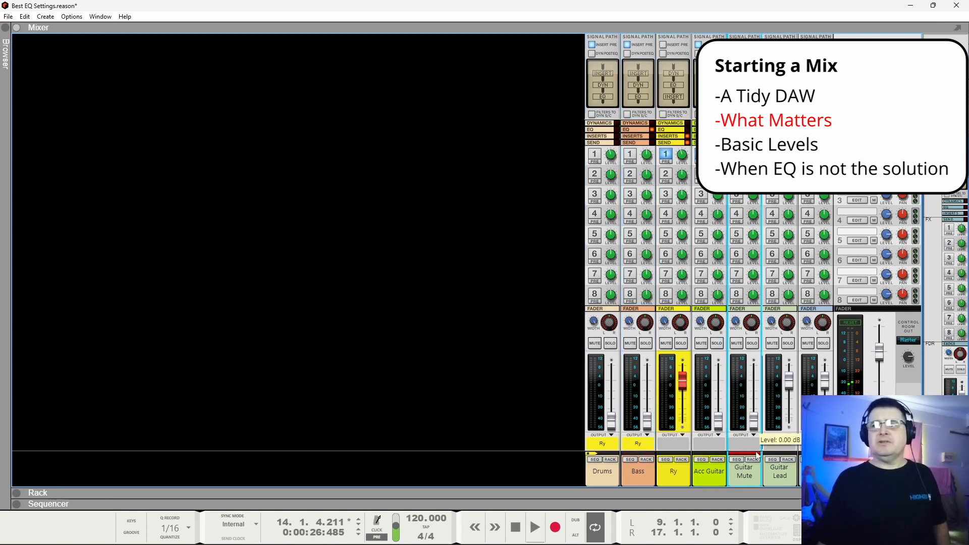
drag(789, 383, 789, 423)
Play the song and lower the Pad fader slightly while the drums, bass and guitar faders are down.
key(space)
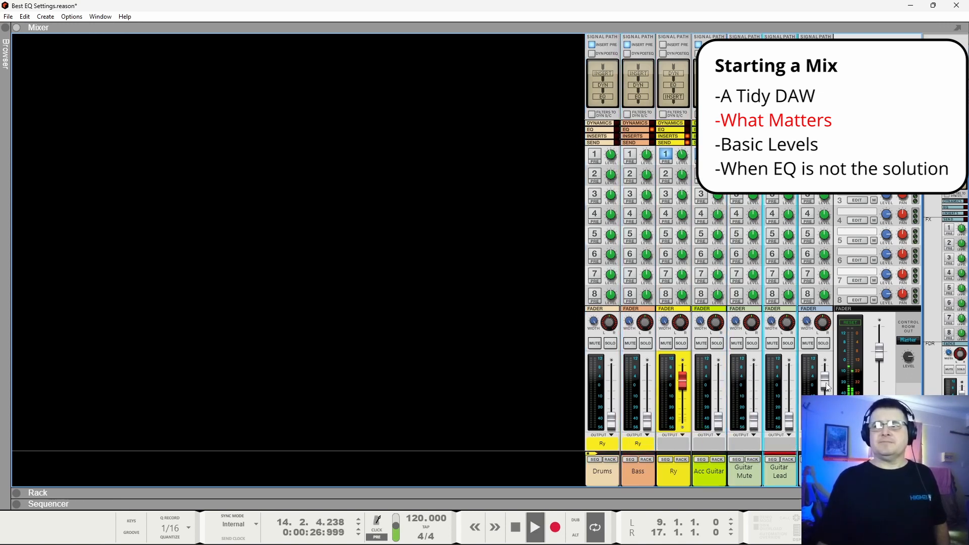
drag(827, 387, 827, 397)
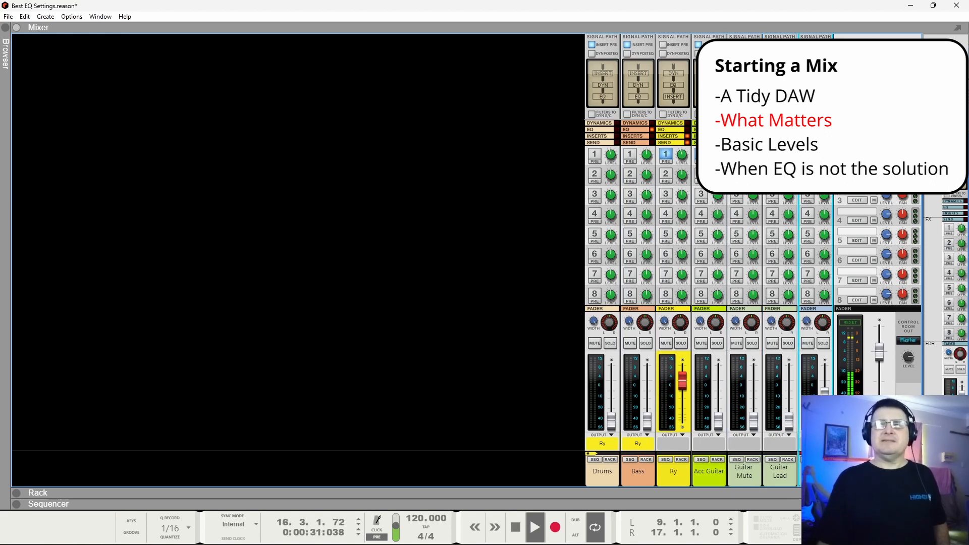
key(space)
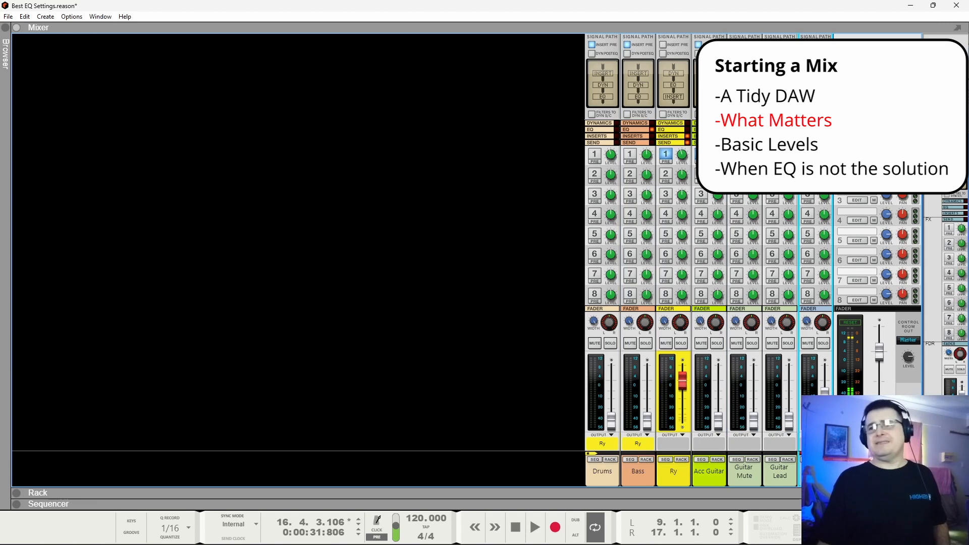
During playback, raise the Acc Guitar fader to -4.82 dB and pull the Pad fader all the way down.
key(space)
drag(720, 430, 722, 396)
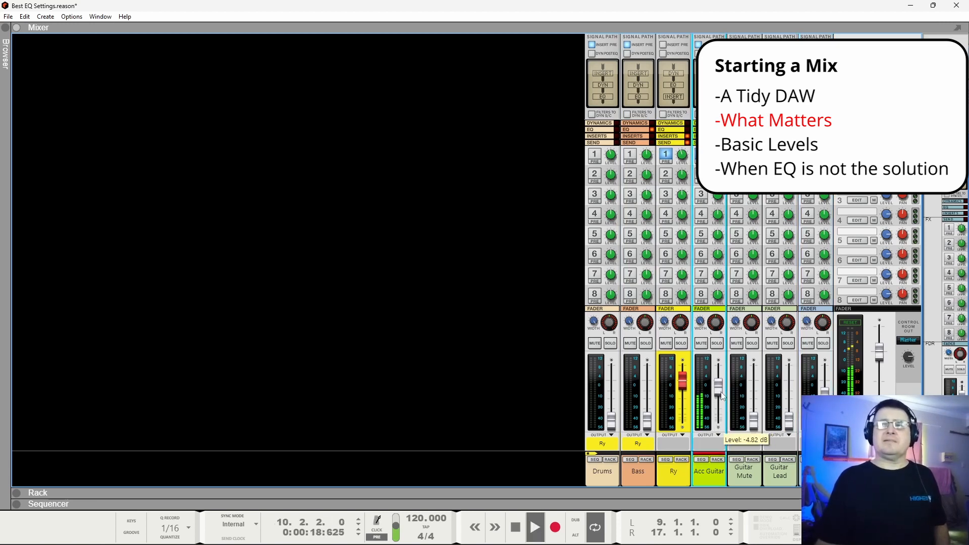
drag(824, 399, 825, 433)
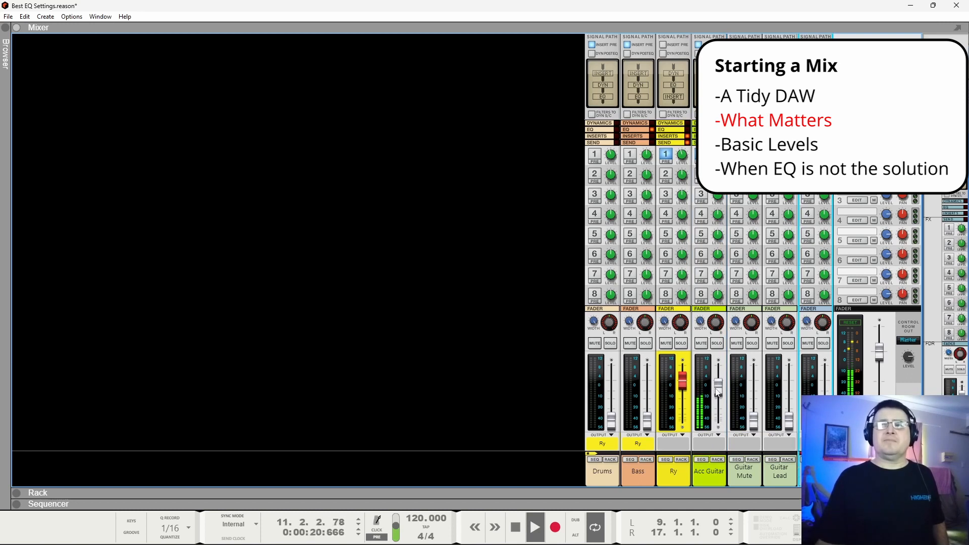
mouse_move(718, 393)
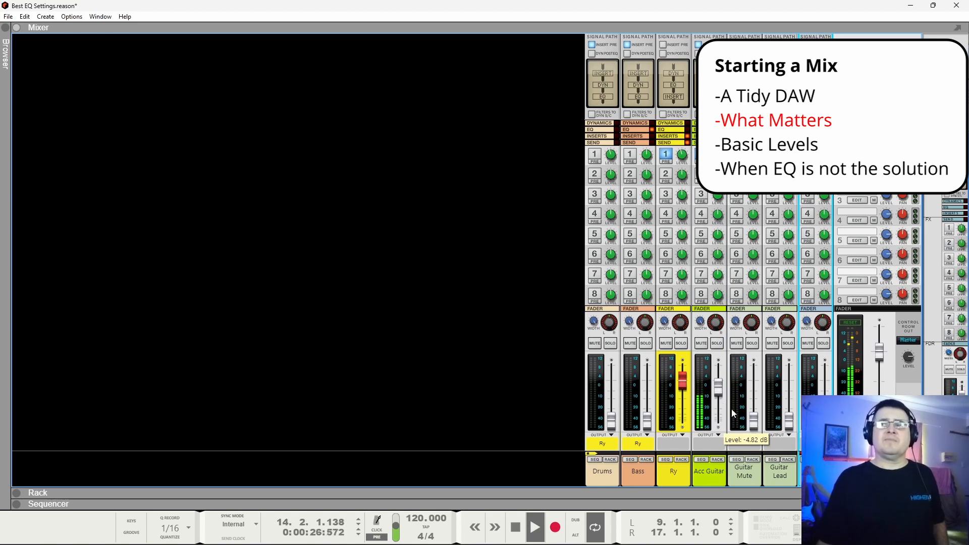
Bring up the Guitar Lead and Guitar Mute faders during playback, leaving both a little lower than Acc Guitar.
click(754, 423)
drag(784, 429, 791, 400)
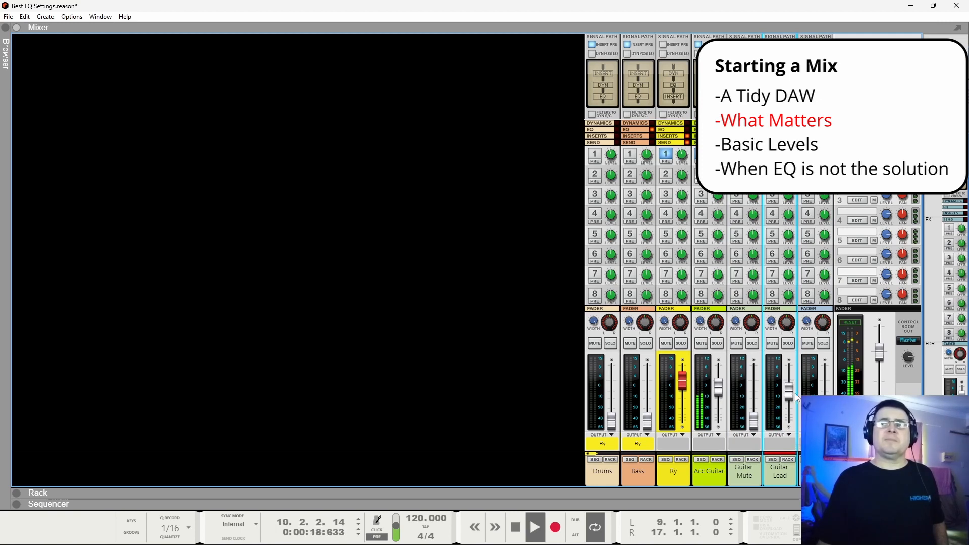
drag(753, 418, 755, 396)
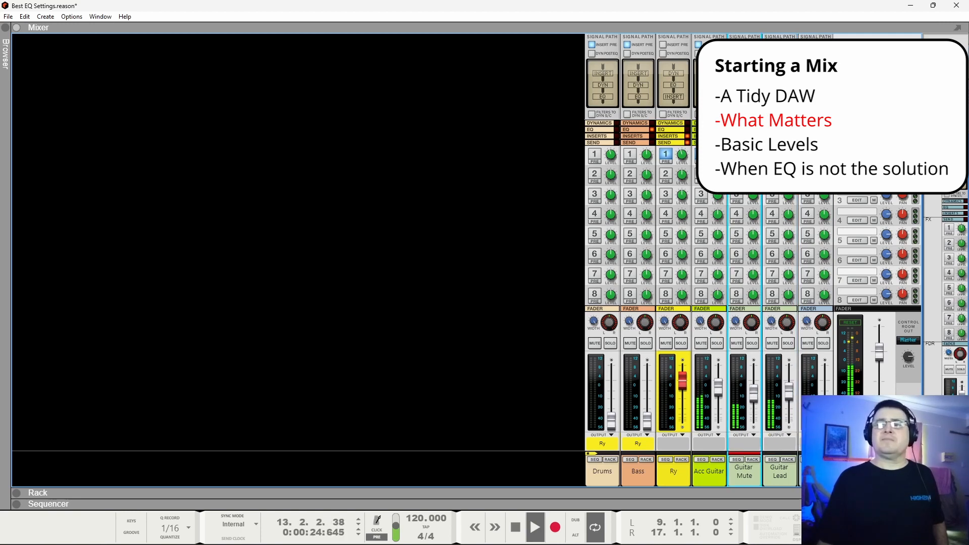
key(space)
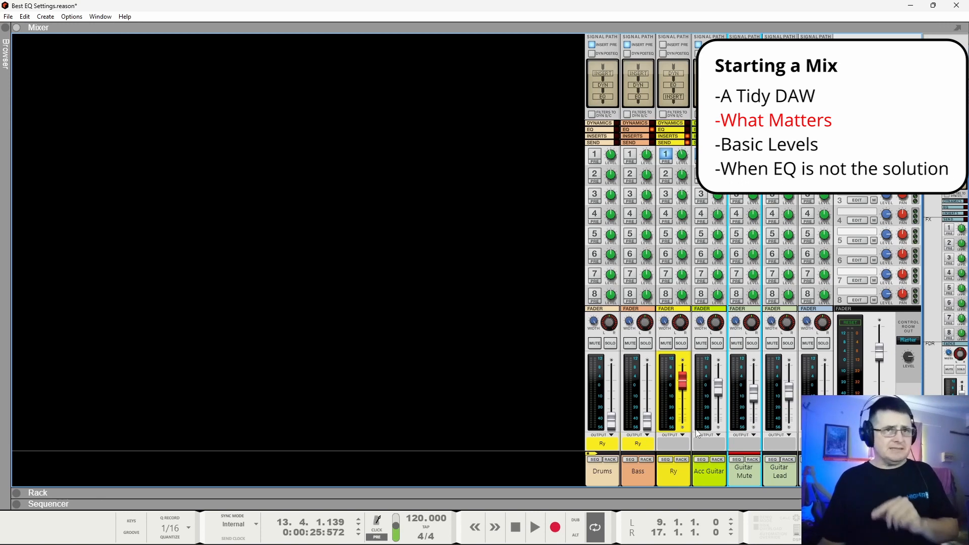
Pull the Acc Guitar fader down to -75.82 dB and set Guitar Mute to -11.07 dB while playing the passage.
drag(718, 392, 720, 411)
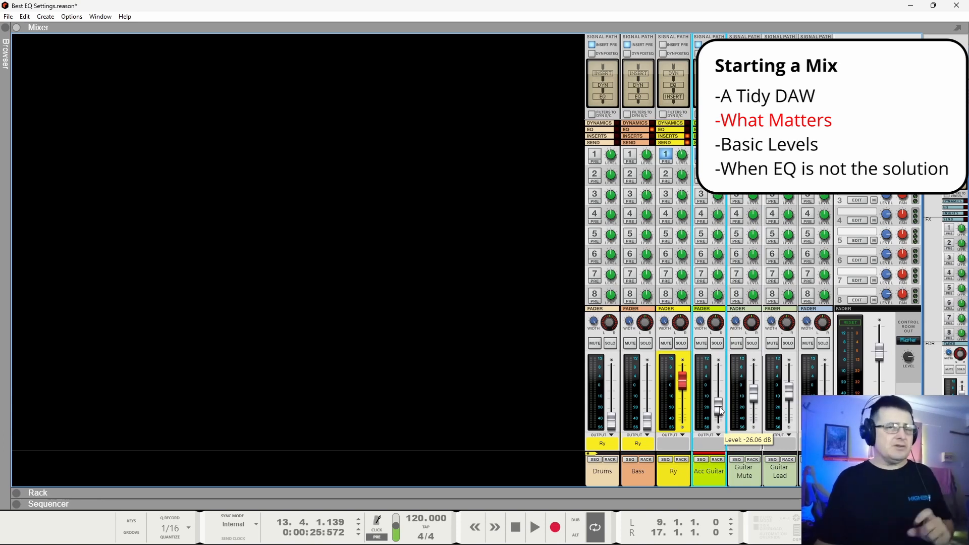
drag(721, 411, 725, 409)
drag(724, 405, 723, 426)
key(space)
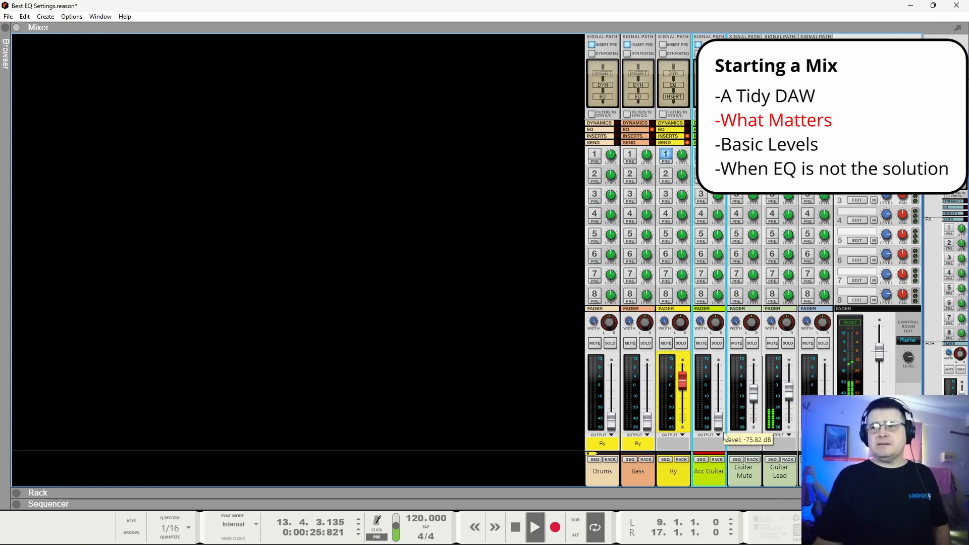
mouse_move(759, 397)
mouse_down()
mouse_move(790, 391)
mouse_move(758, 400)
mouse_up()
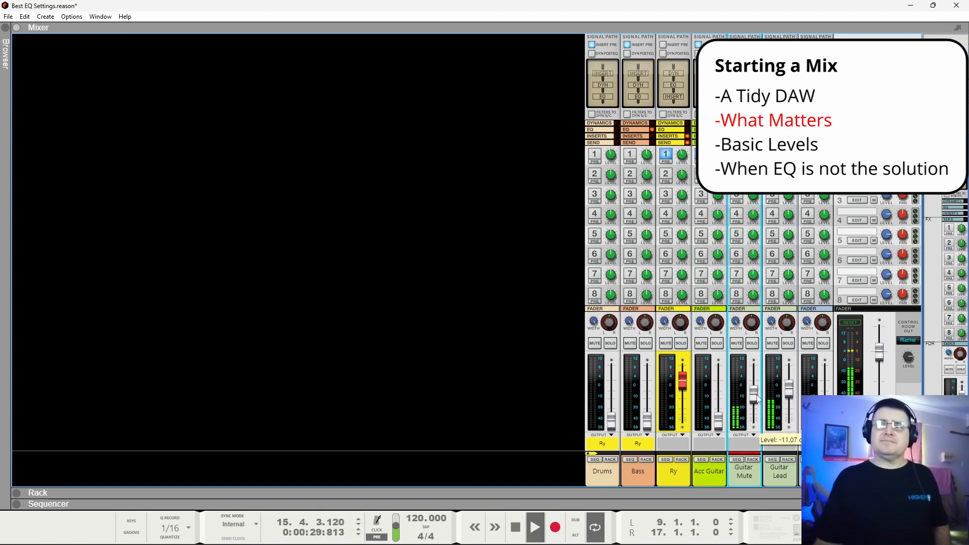
key(space)
Keep Acc Guitar fully down, bring the Pad fader back up and play a few bars of the passage.
mouse_move(720, 428)
mouse_down()
mouse_move(724, 412)
mouse_move(726, 434)
mouse_up()
click(826, 427)
key(space)
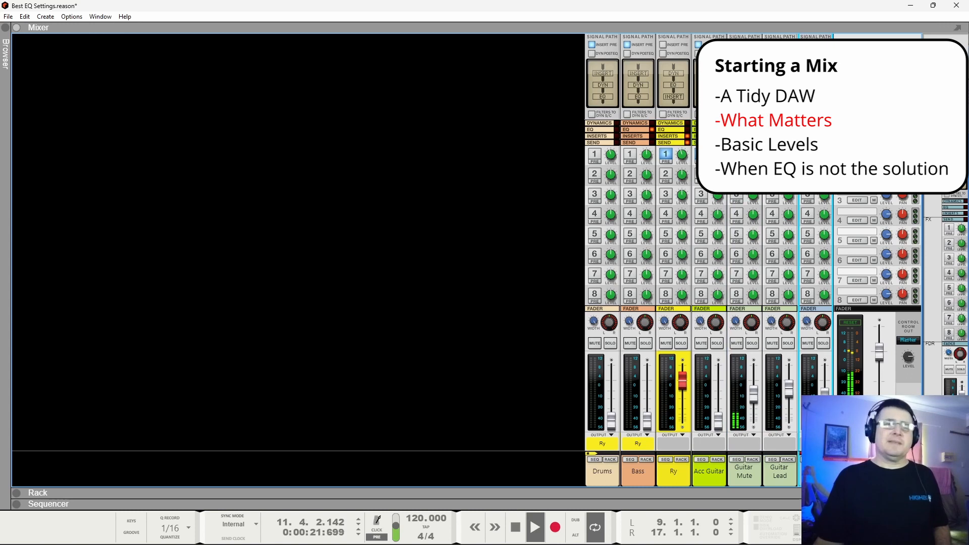
key(space)
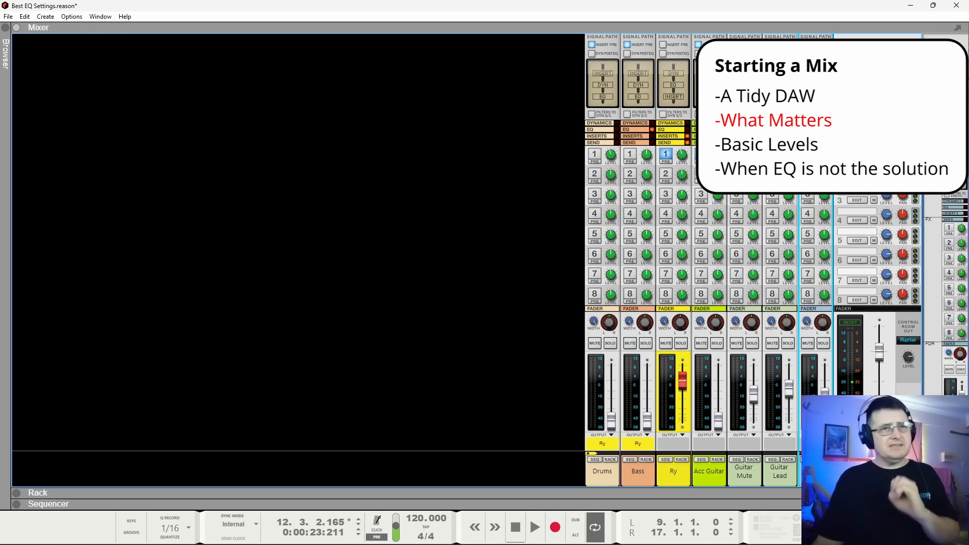
Raise the Acc Guitar fader to -9.49 dB and play it together with the other guitars and the Pad.
drag(722, 423, 721, 395)
key(space)
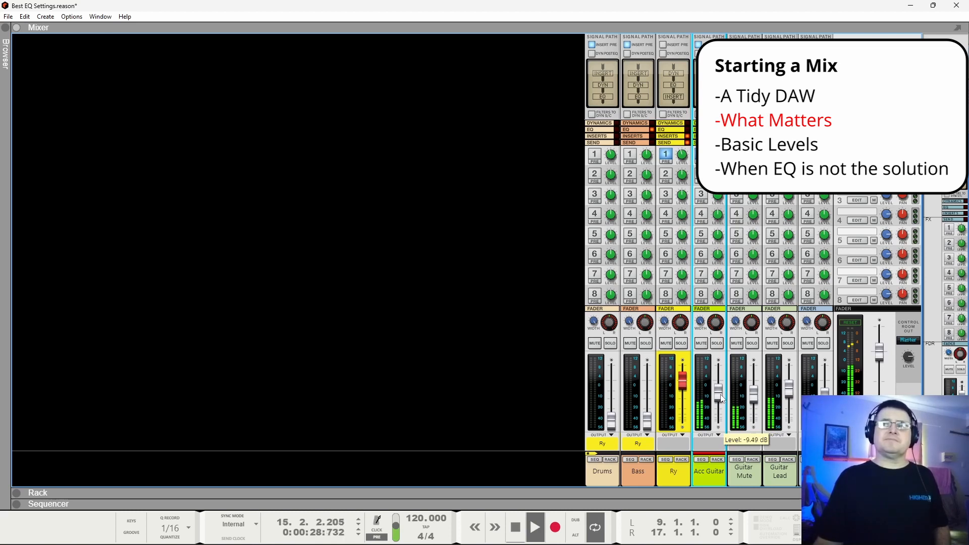
key(space)
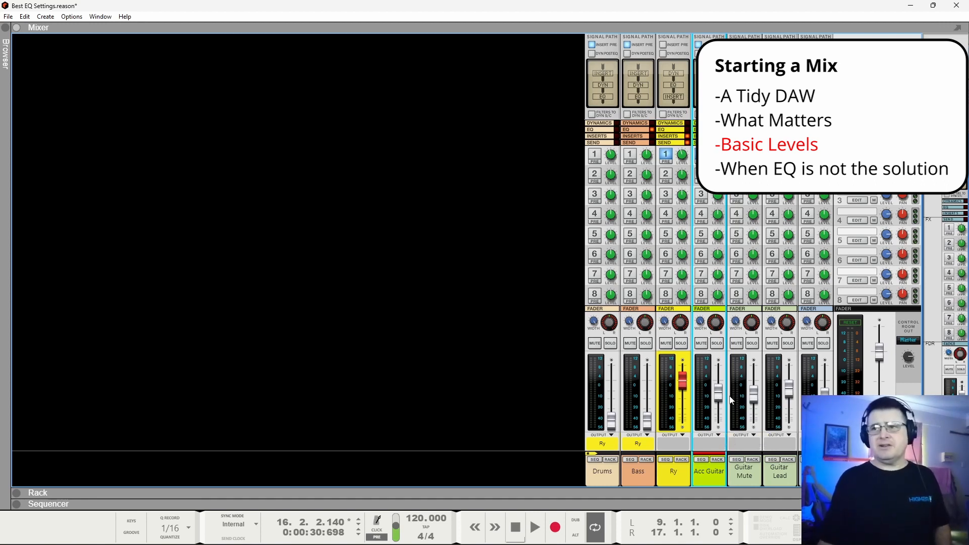
Raise the Drums and Bass faders to about the Acc Guitar fader's height and play the full mix.
key(space)
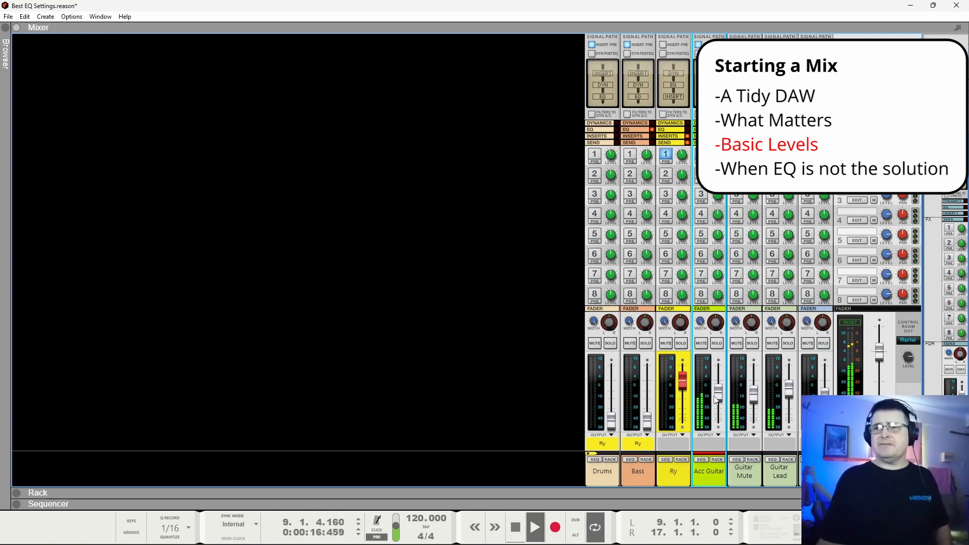
mouse_move(719, 398)
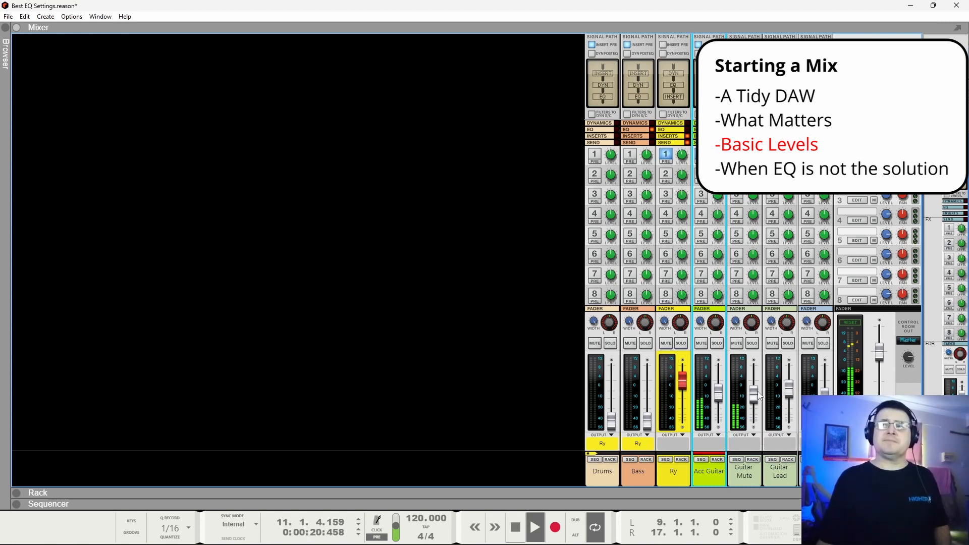
drag(606, 426, 652, 398)
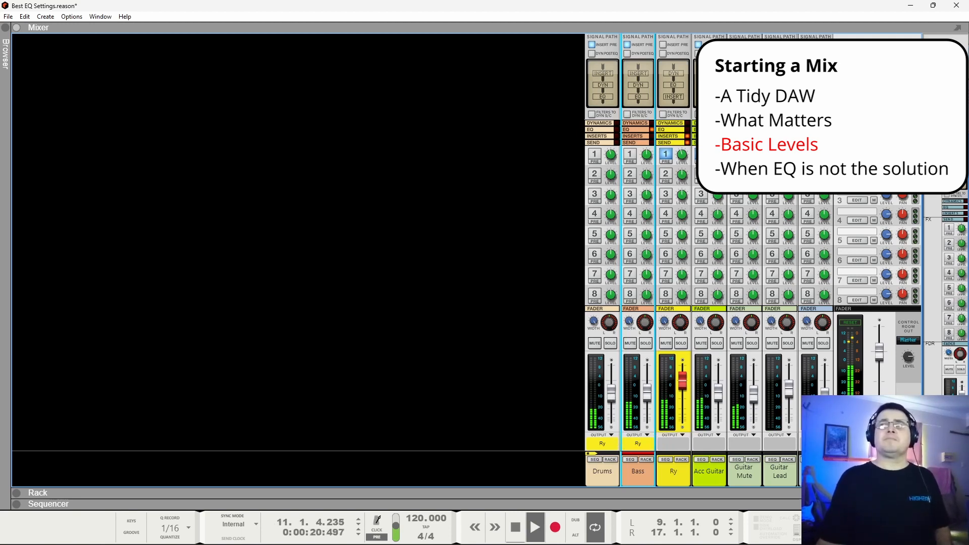
key(space)
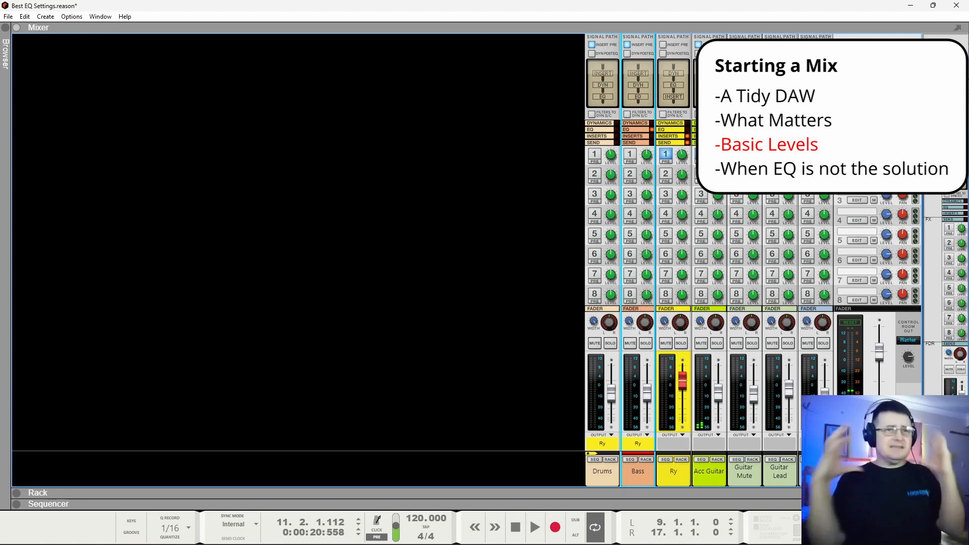
key(space)
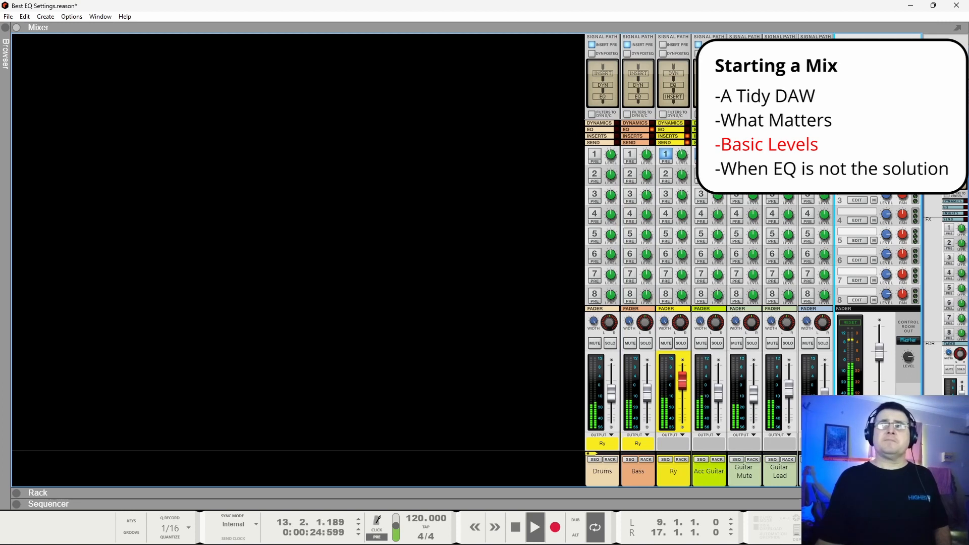
key(space)
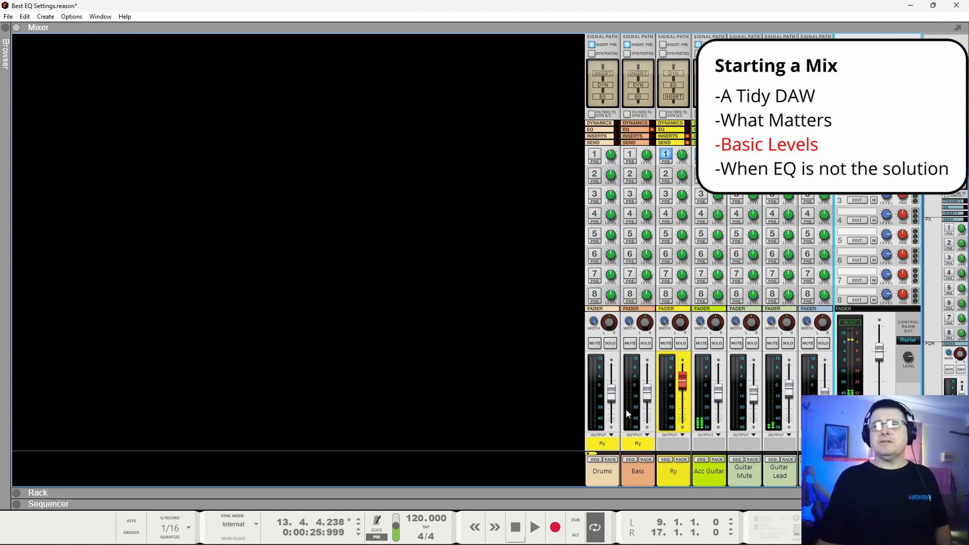
Select all instrument channels except Ry, raise their faders together until Bass is at -5.25 dB, and play the new balance.
click(608, 478)
ctrl+click(641, 477)
ctrl+click(717, 479)
ctrl+click(760, 482)
ctrl+click(780, 476)
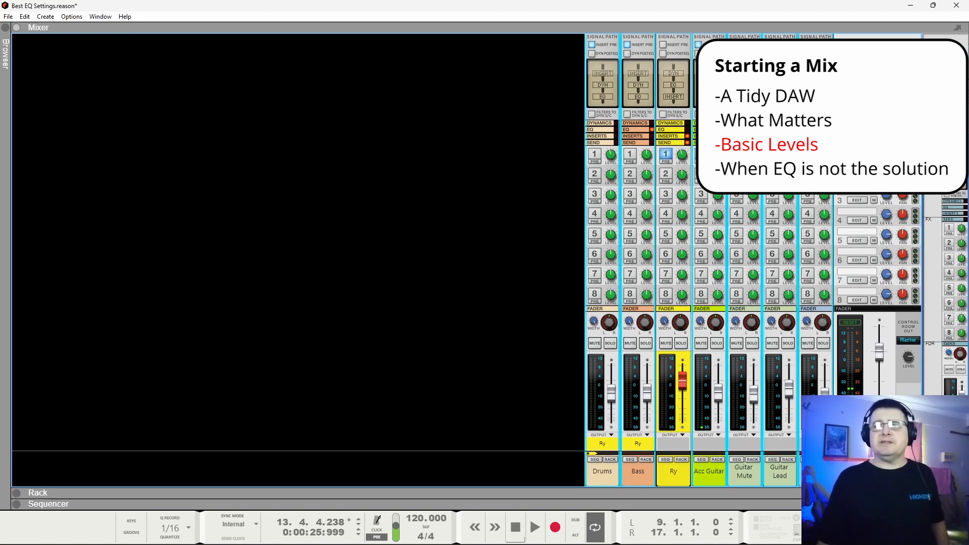
drag(648, 394, 648, 389)
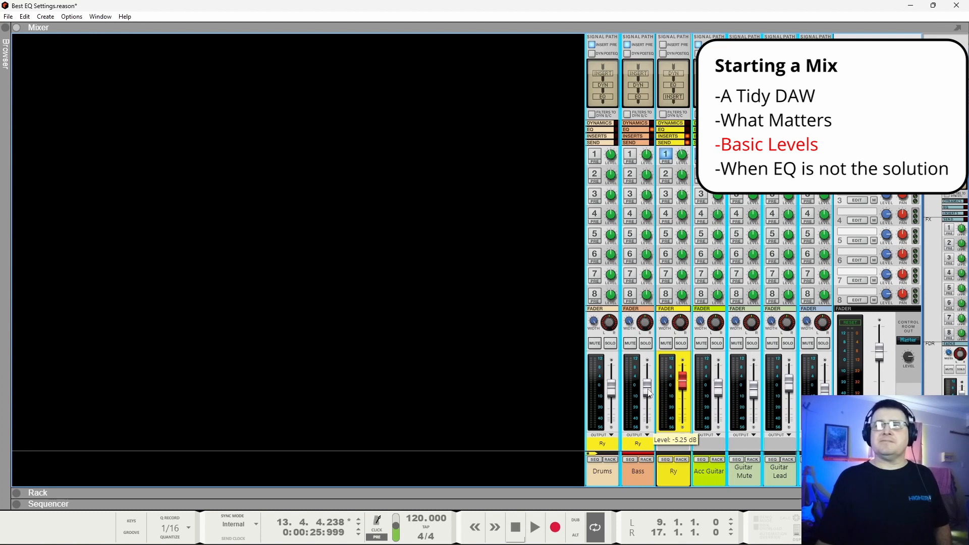
key(space)
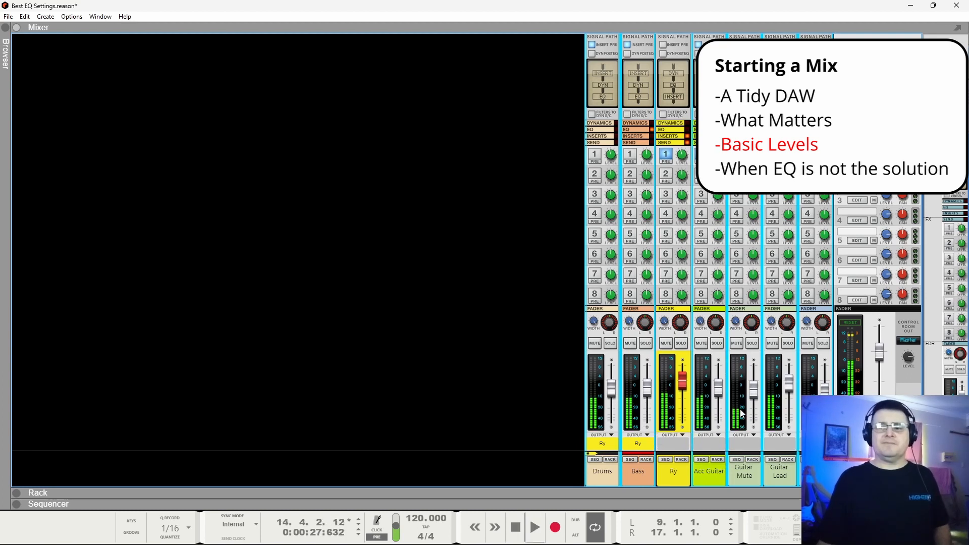
key(space)
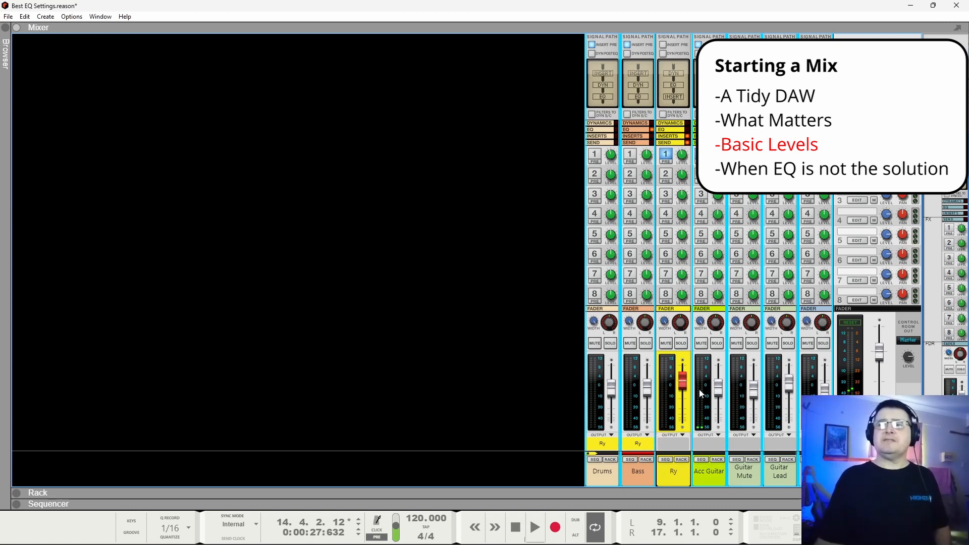
key(space)
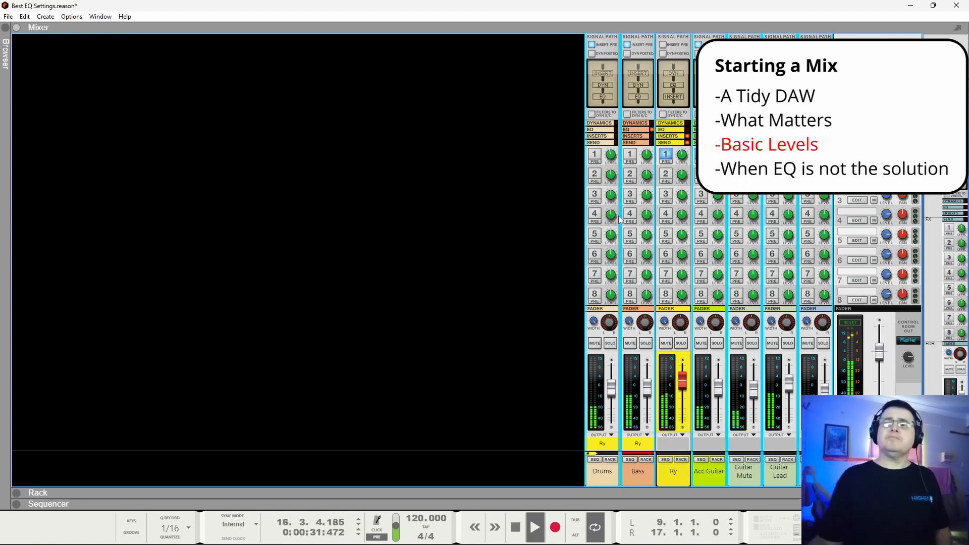
key(space)
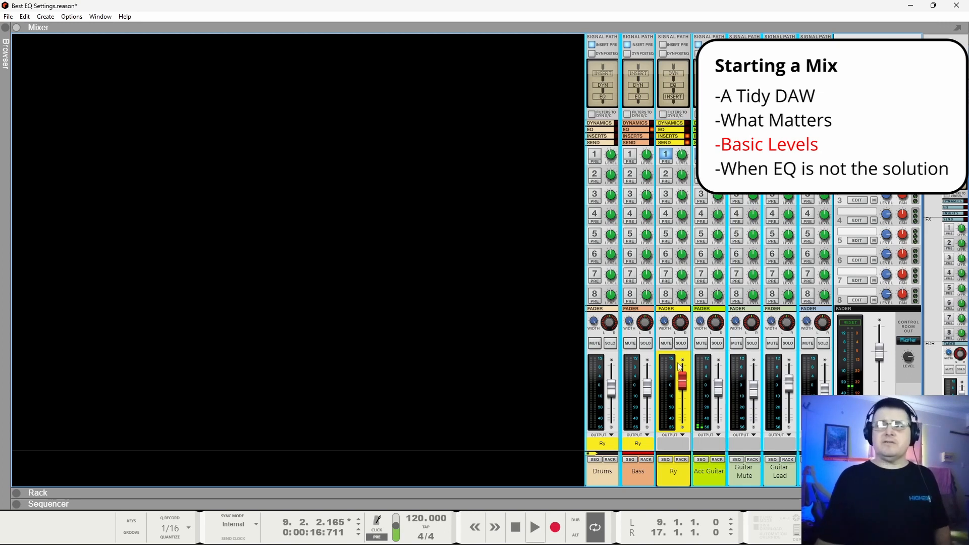
mouse_move(683, 373)
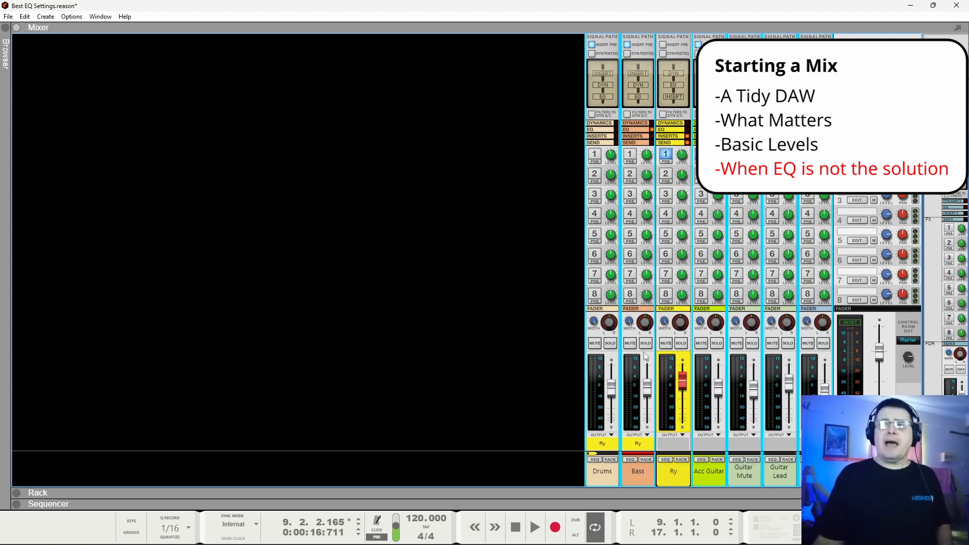
Solo only the Bass channel during playback, stop the song, and show the Rack.
key(space)
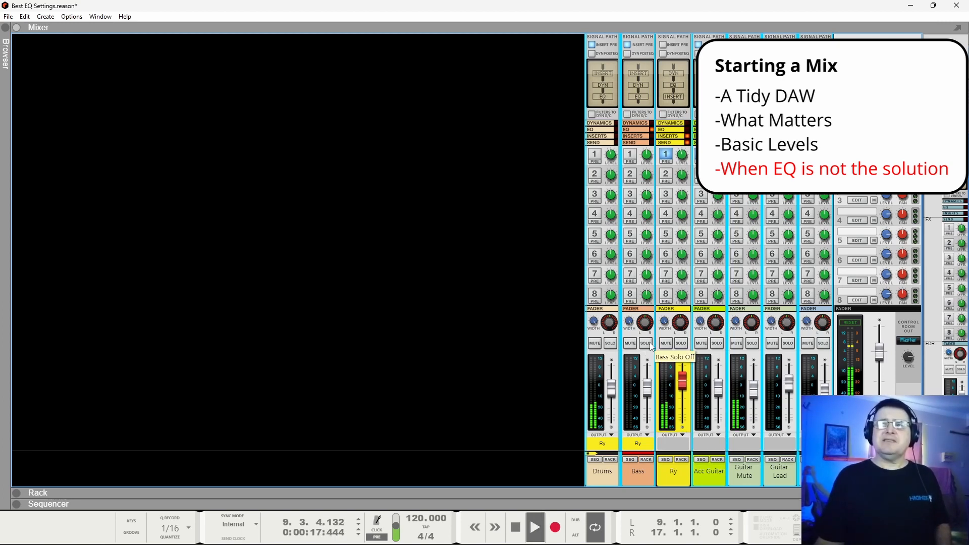
click(649, 343)
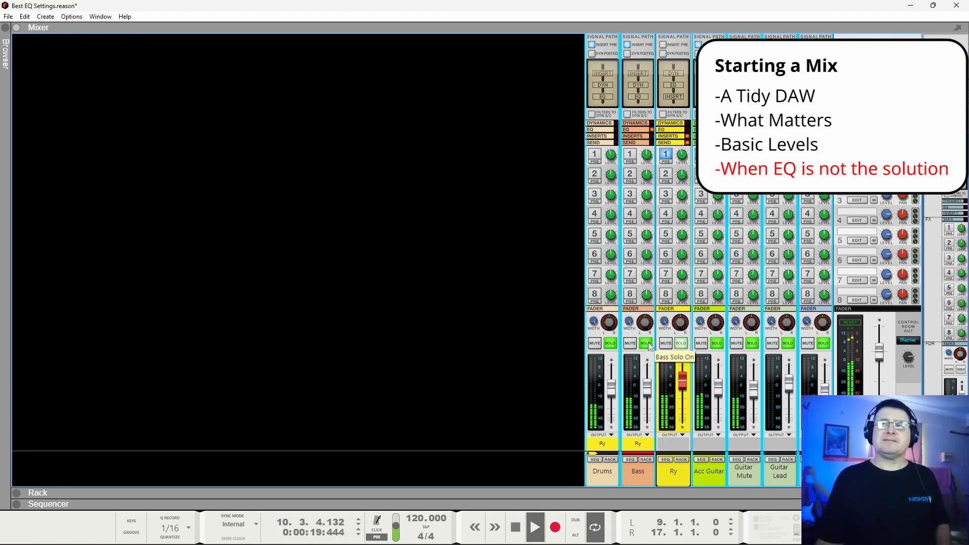
click(648, 342)
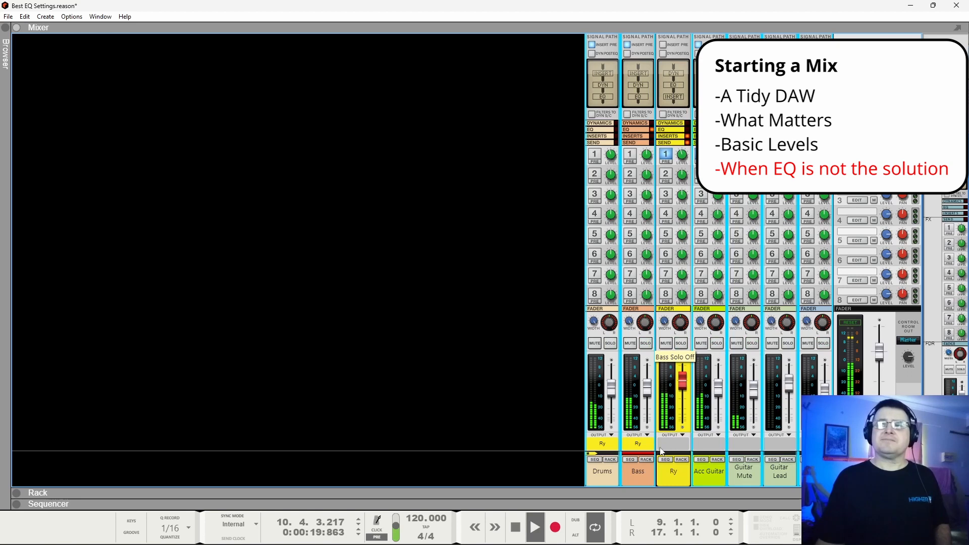
click(646, 343)
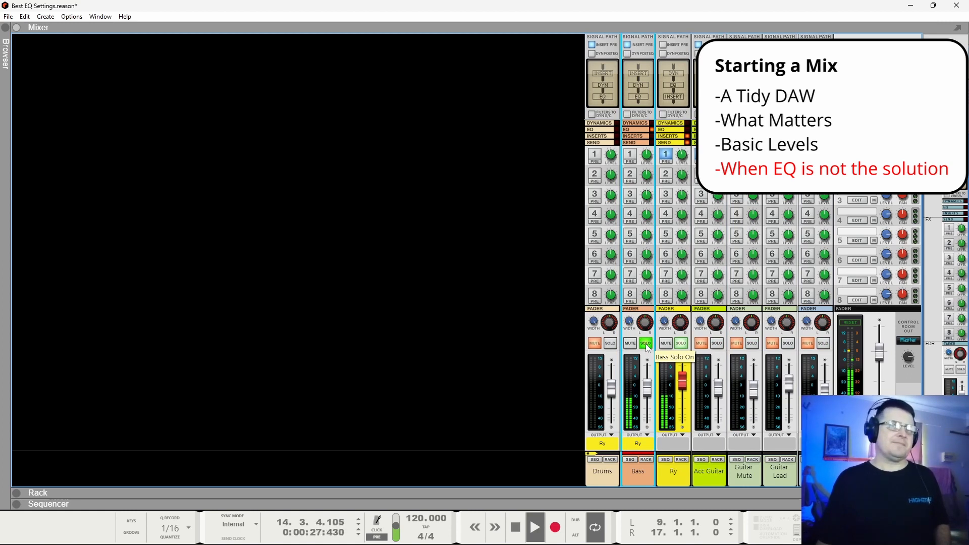
key(space)
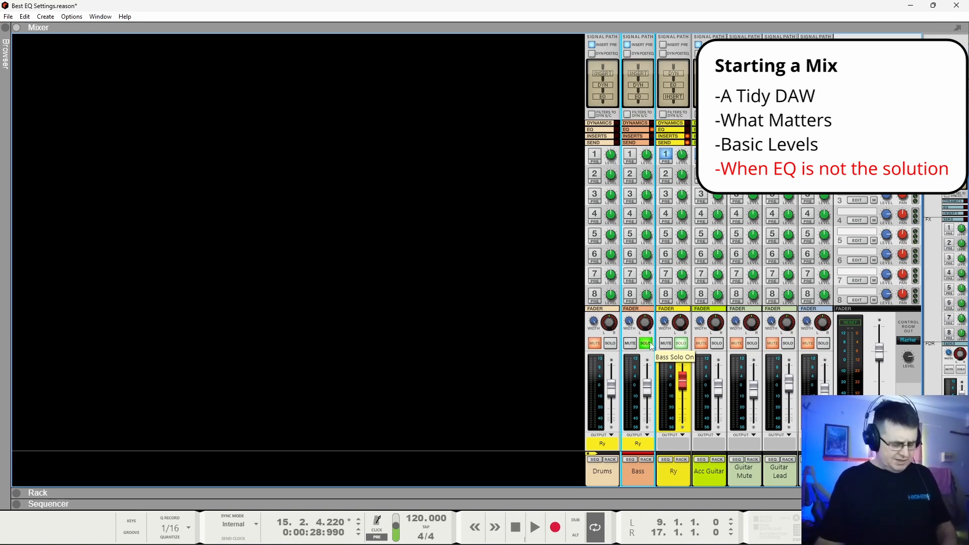
key(F6)
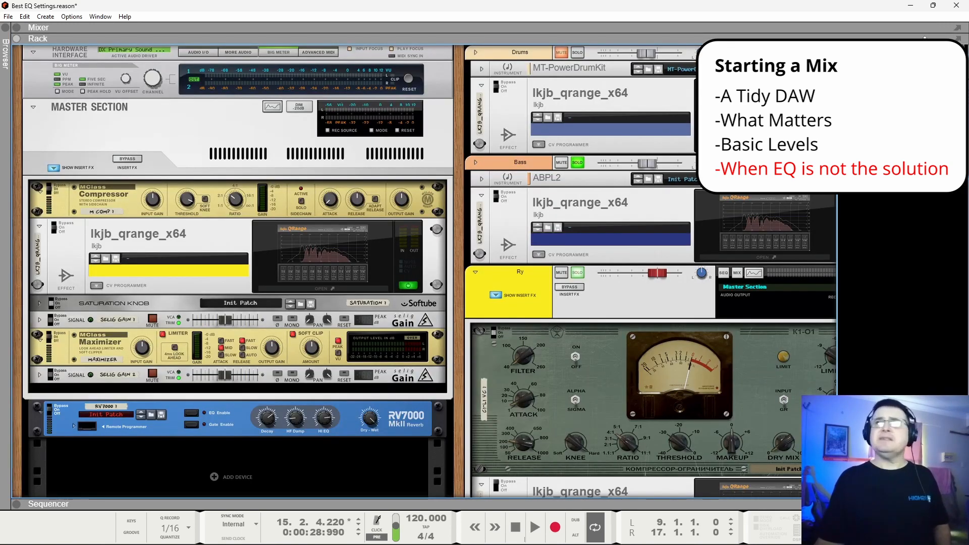
Take Bass out of solo, insert a Scream 4 distortion after the ABPL2 instrument, and start playback.
click(578, 163)
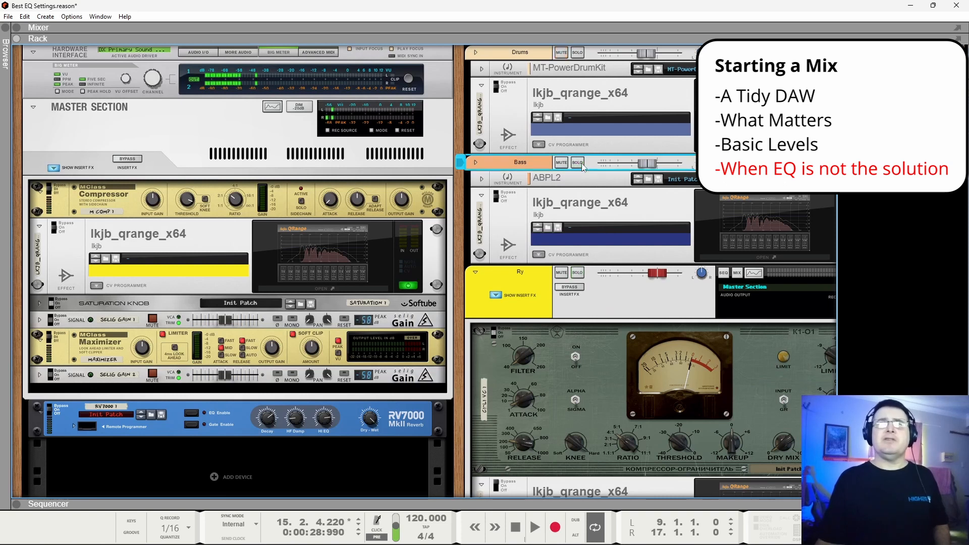
right_click(558, 186)
mouse_move(701, 314)
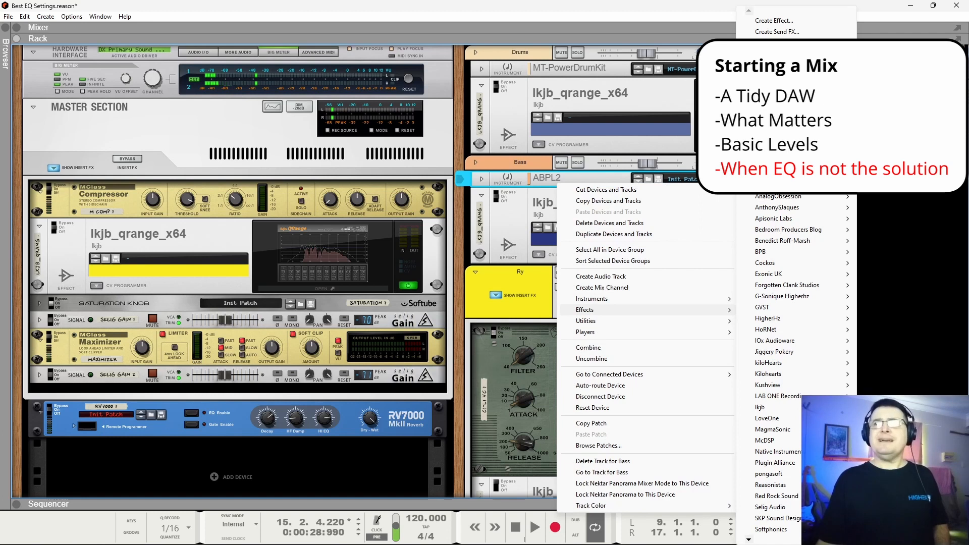
click(787, 121)
key(space)
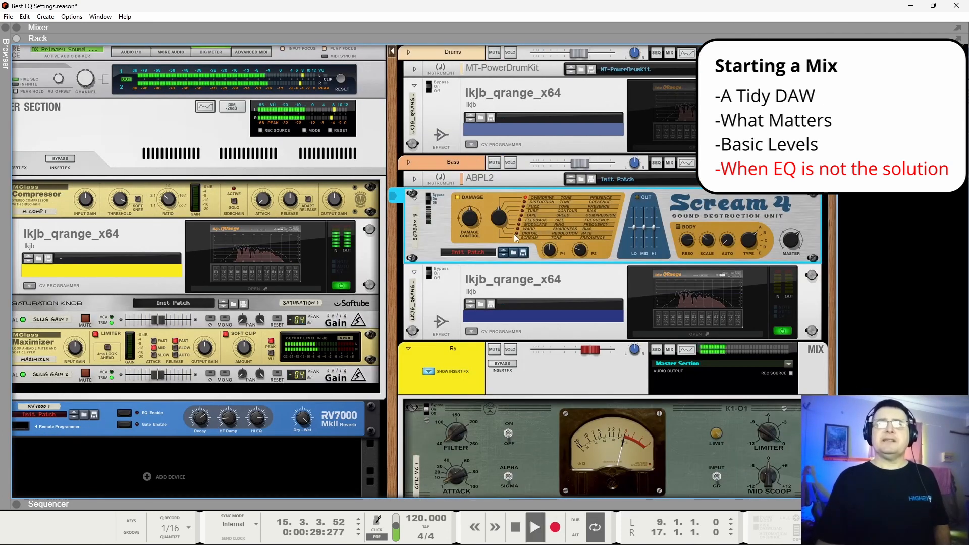
Solo Bass, set Scream 4's Damage Control to 50, and compare the sound with the device bypassed and on.
click(510, 162)
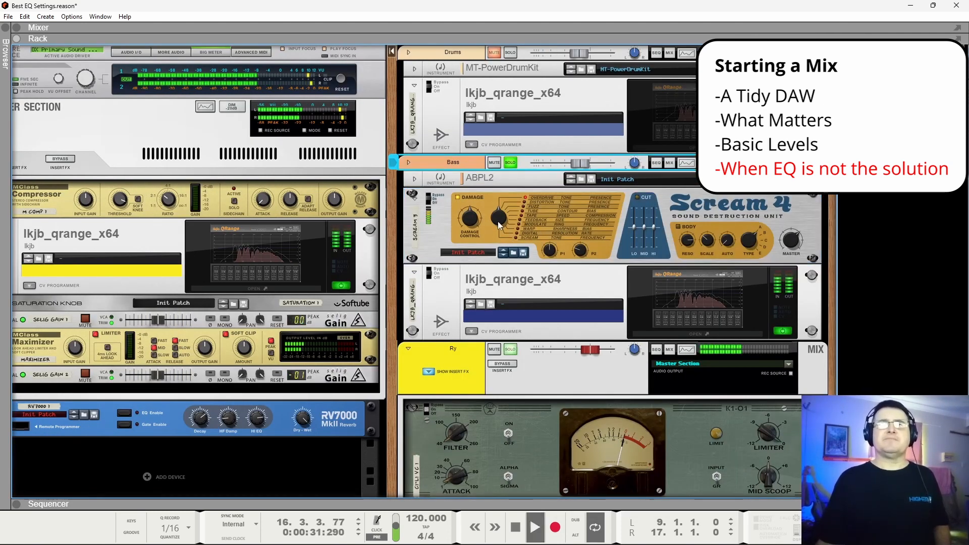
click(467, 226)
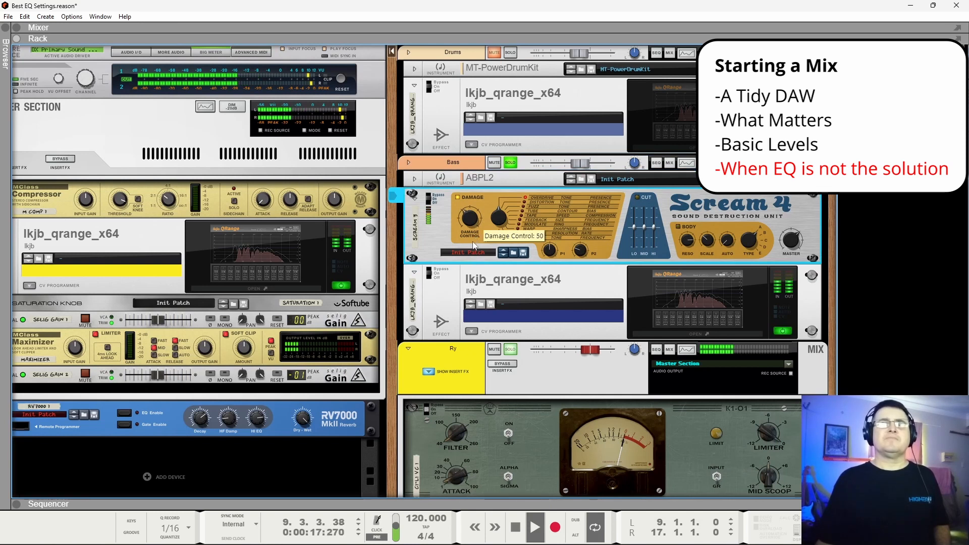
drag(477, 225, 476, 245)
click(433, 196)
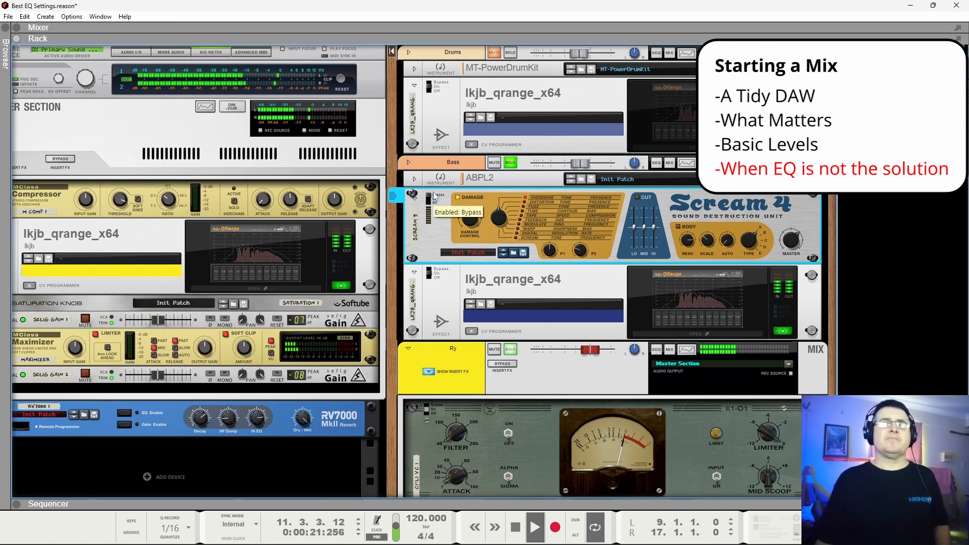
click(434, 200)
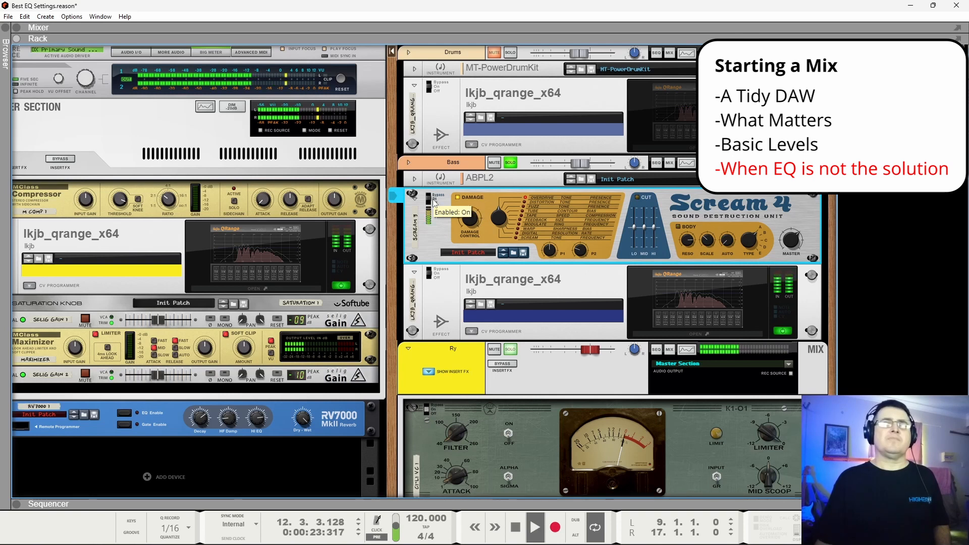
key(space)
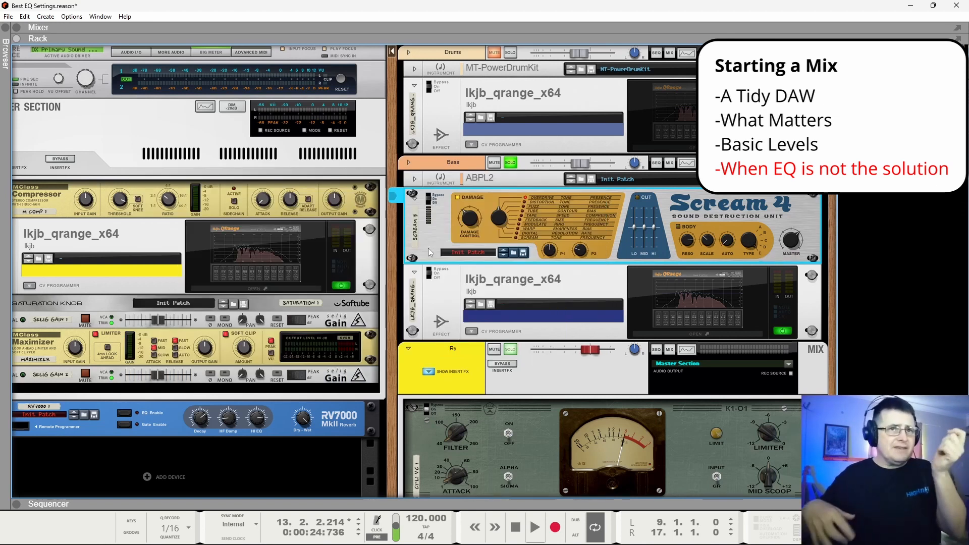
Compare the soloed bass with Scream 4's Body section switched on and off, and fold the device.
click(679, 228)
key(space)
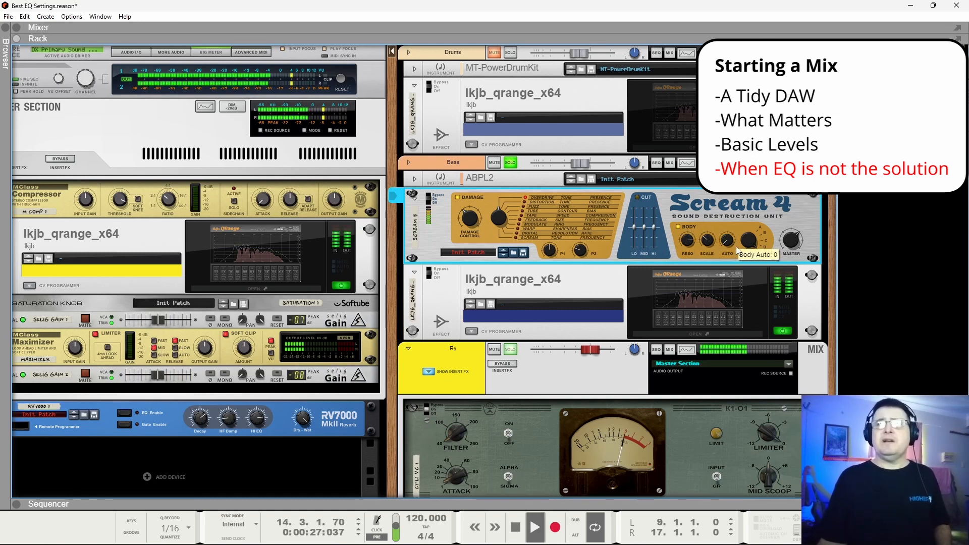
click(681, 229)
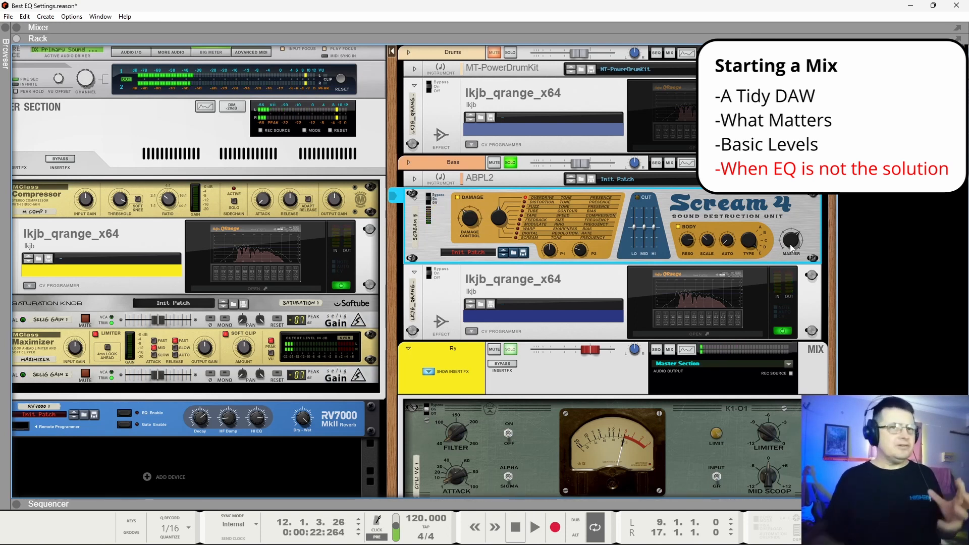
mouse_move(789, 244)
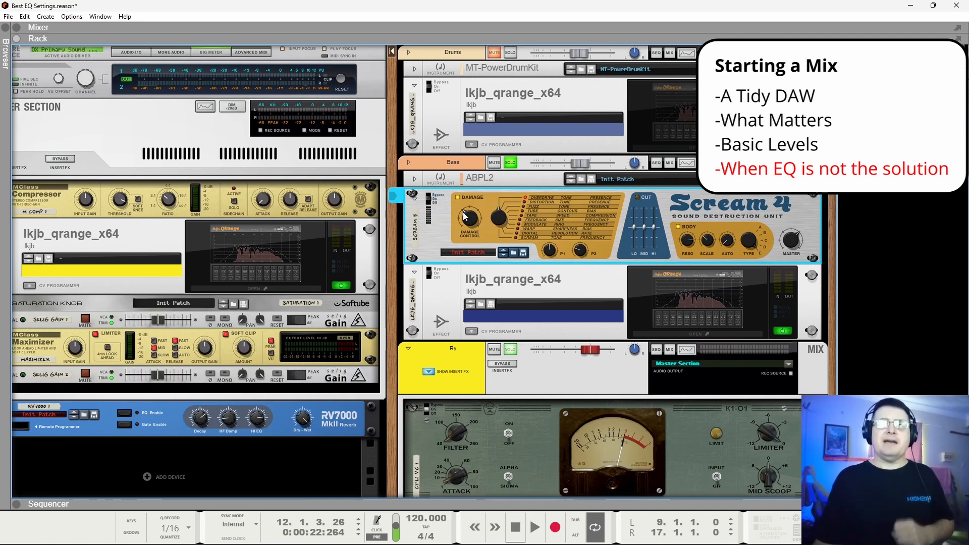
mouse_move(465, 217)
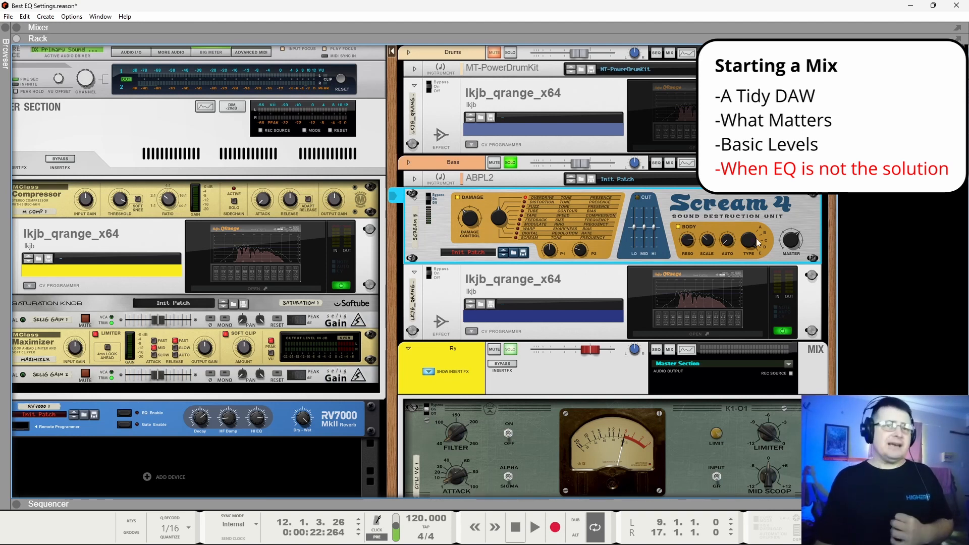
key(space)
mouse_move(708, 244)
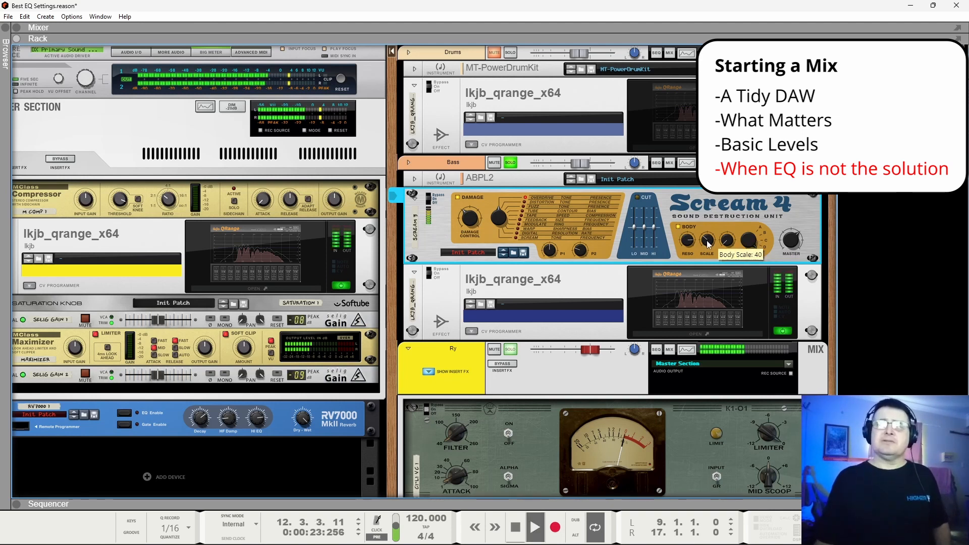
click(417, 202)
key(space)
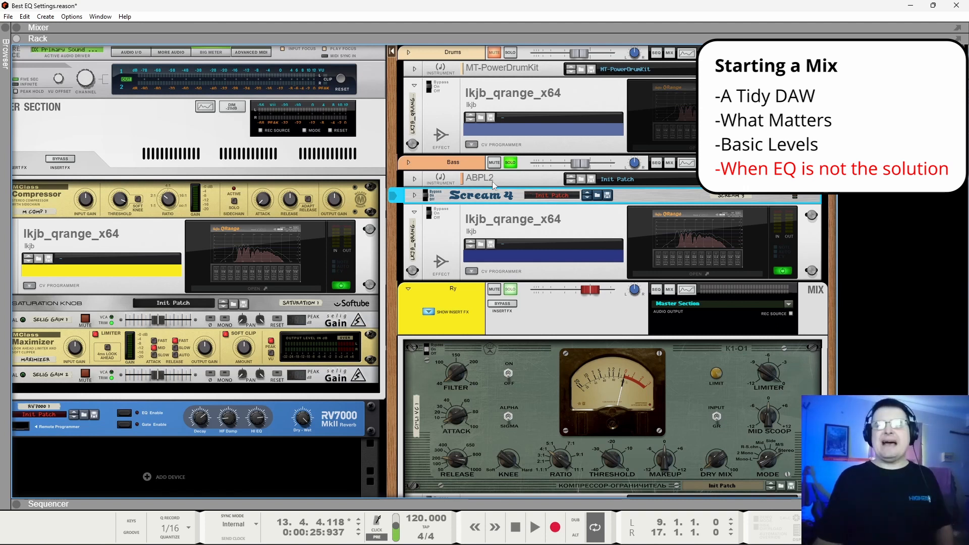
Take Bass out of solo and compare the full mix with its Scream 4 bypassed and on.
key(space)
click(510, 163)
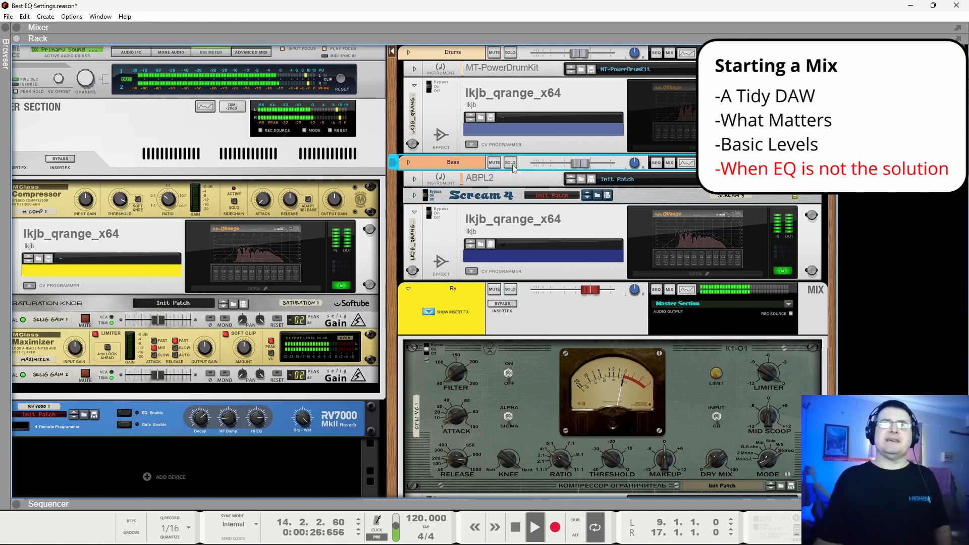
click(430, 194)
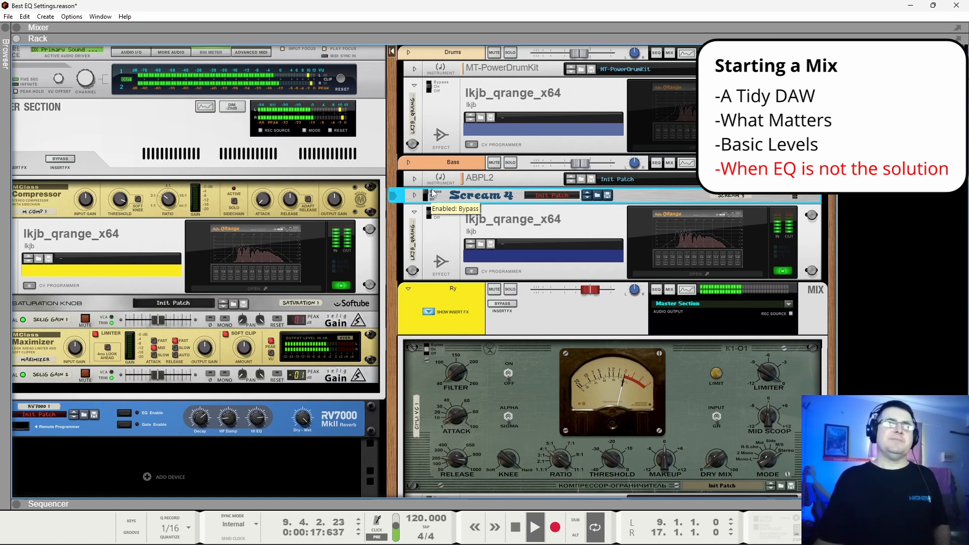
click(433, 194)
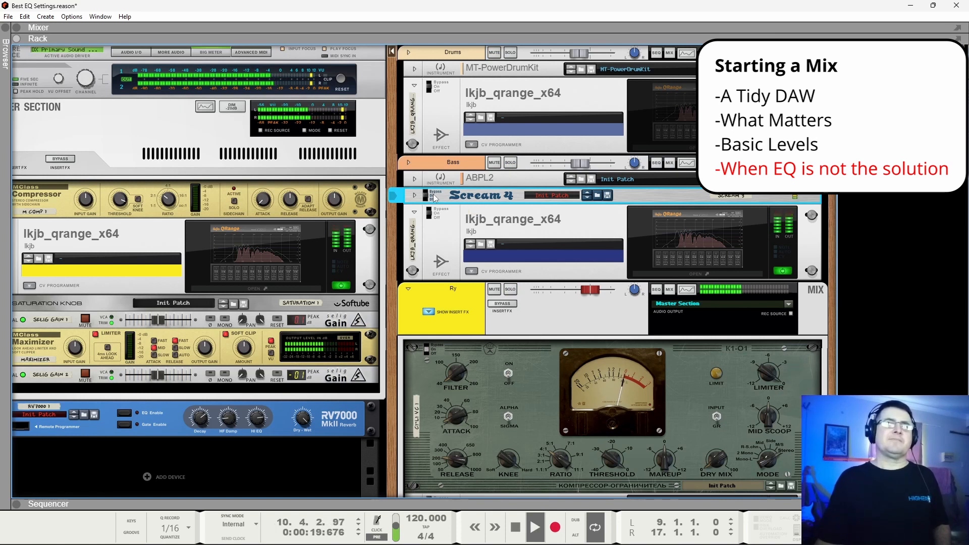
key(space)
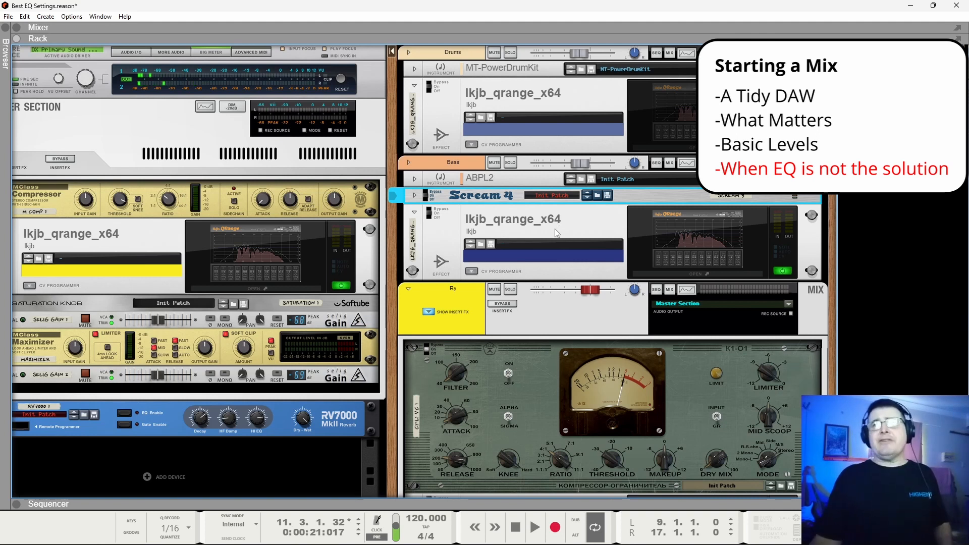
Show the Mixer, play the song, and listen to the Acc Guitar channel in solo.
scroll(573, 241, down, 6)
scroll(574, 240, up, 6)
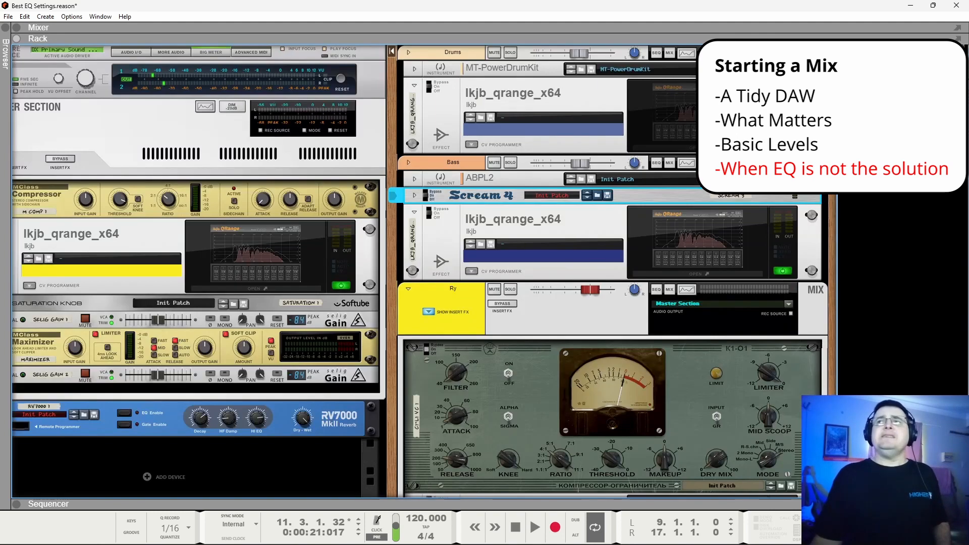
key(F5)
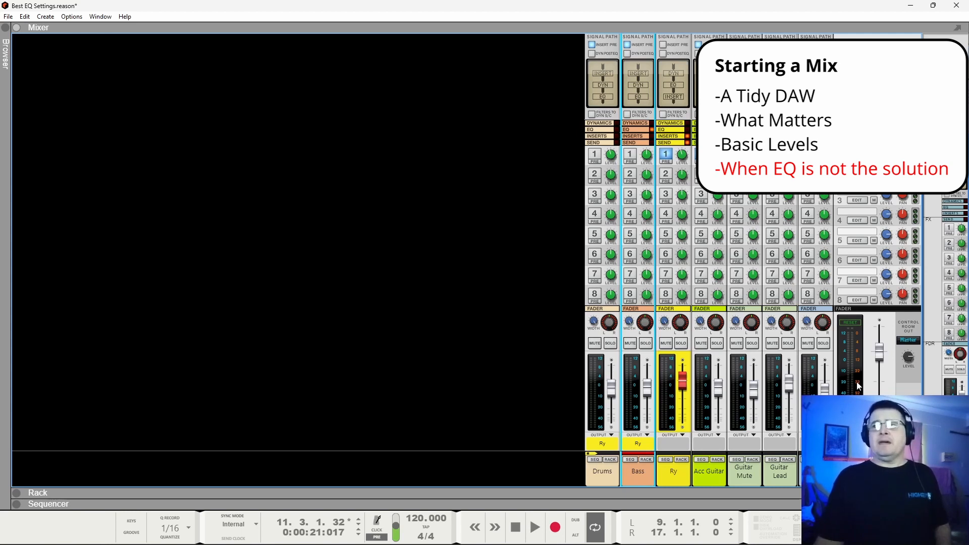
key(space)
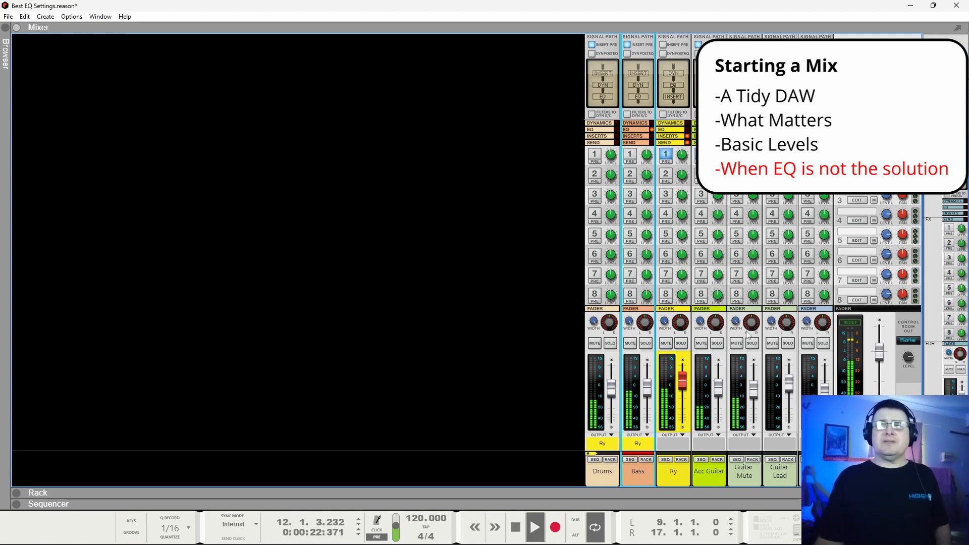
click(717, 344)
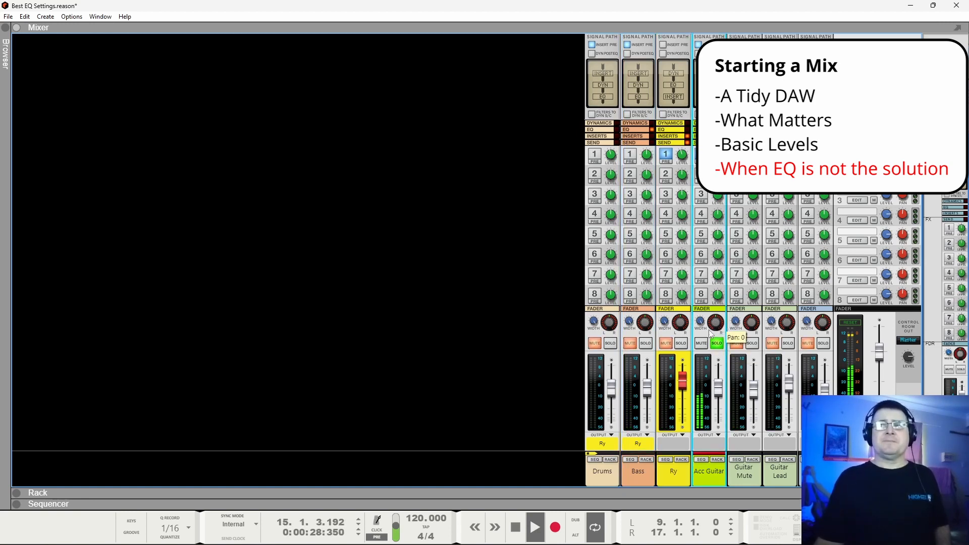
key(space)
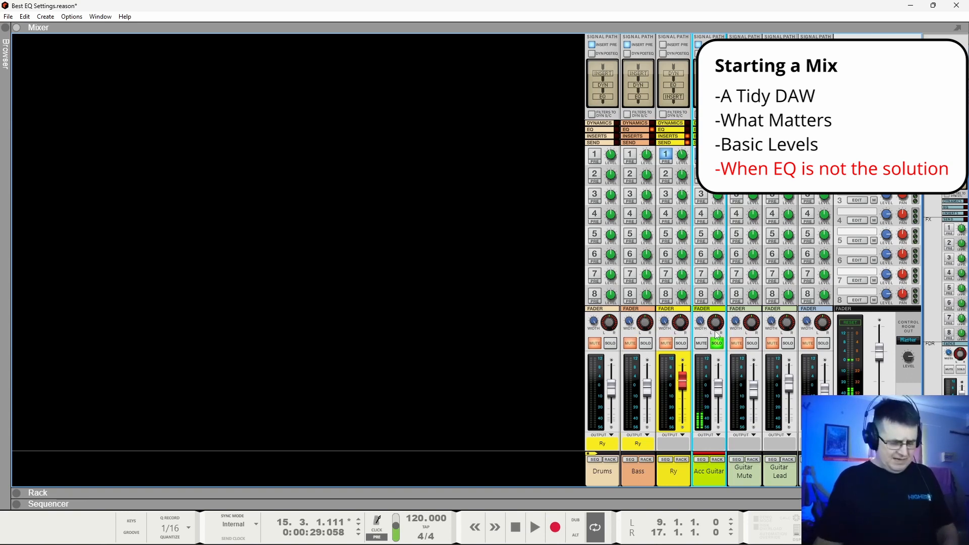
Open Acc Guitar's AGML2 instrument from the Rack, change its output mode to Mono1, and close its window.
key(F6)
scroll(705, 399, down, 4)
scroll(704, 402, up, 2)
scroll(704, 398, up, 5)
scroll(718, 325, right, 3)
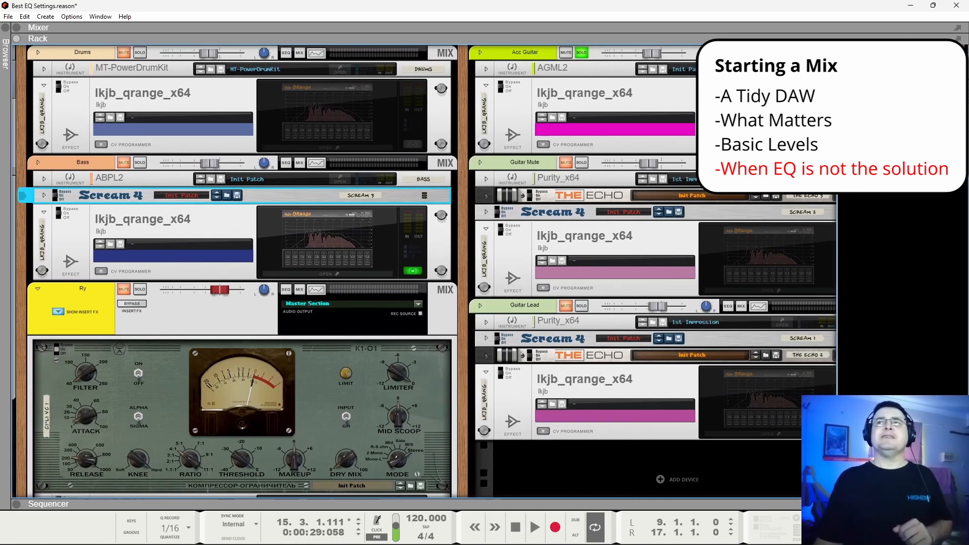
click(782, 68)
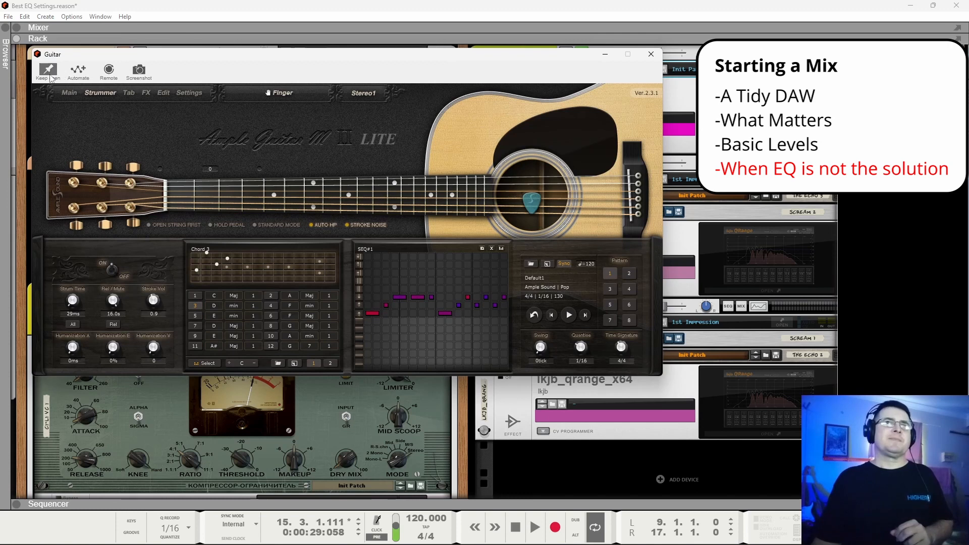
click(368, 92)
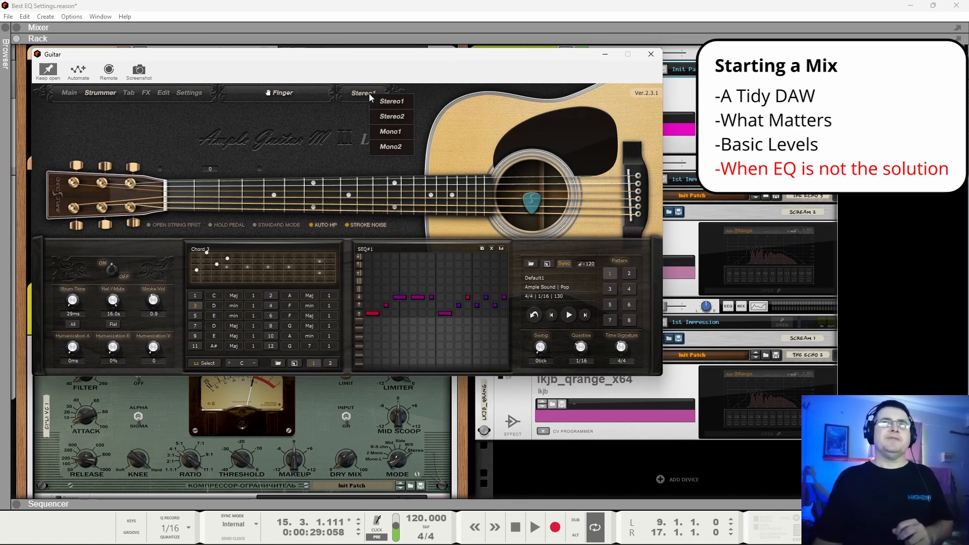
click(380, 131)
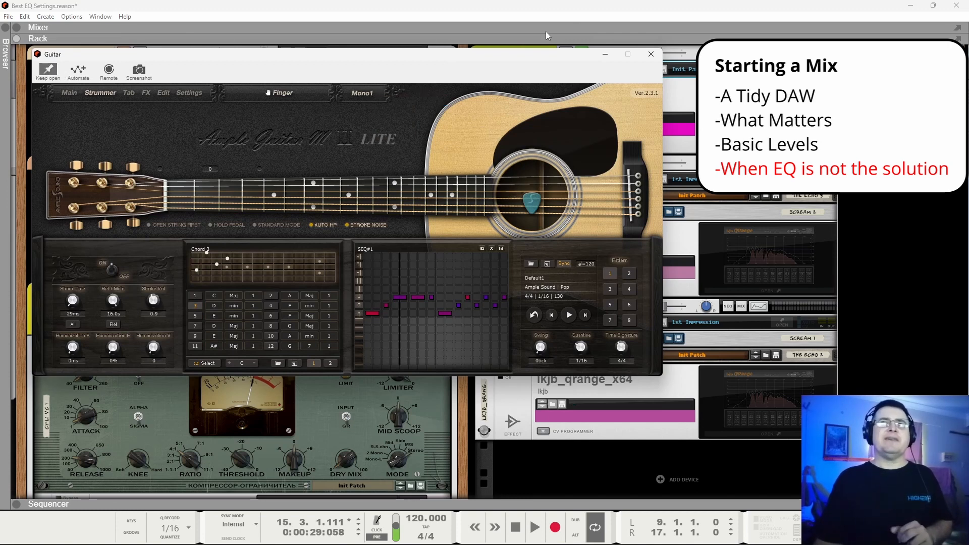
click(651, 54)
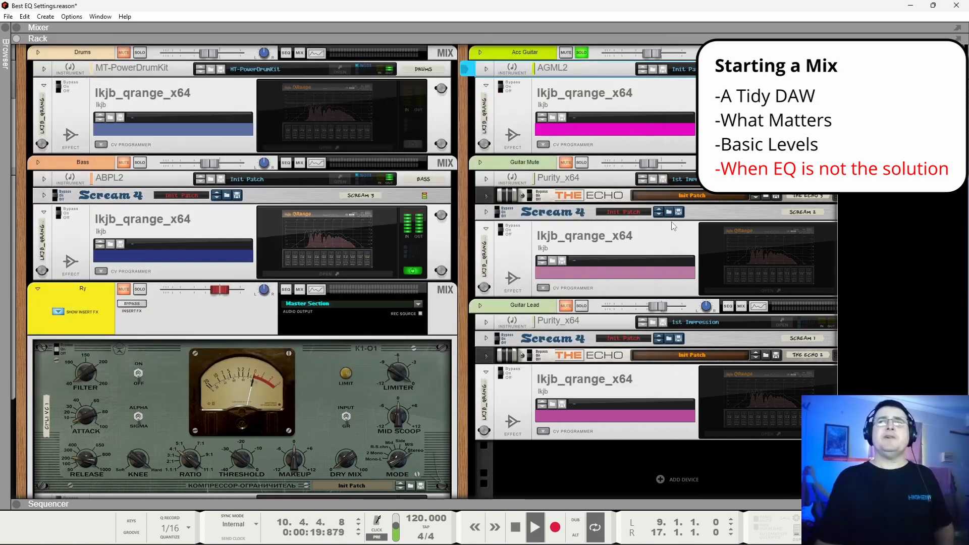
Take Acc Guitar out of solo and play the full mix with the mono guitar.
key(space)
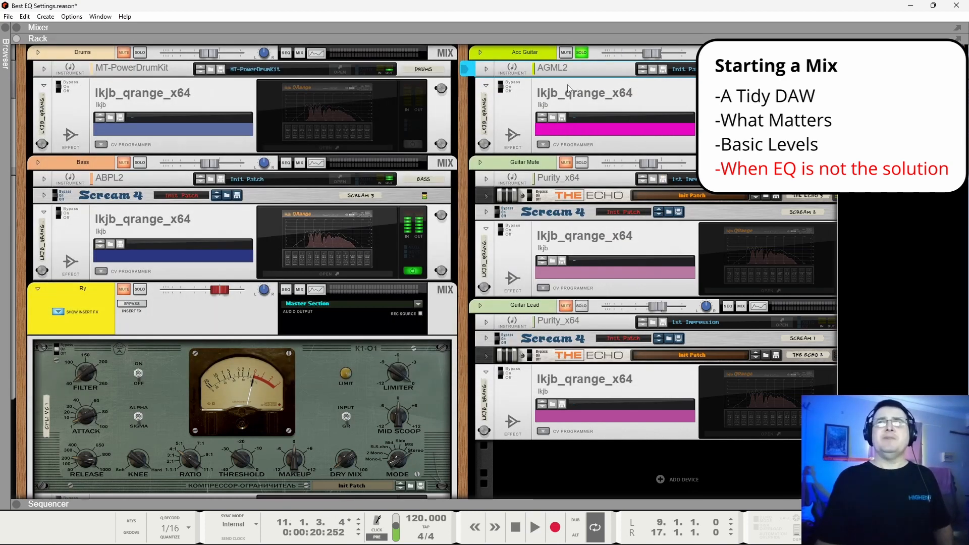
click(585, 52)
key(space)
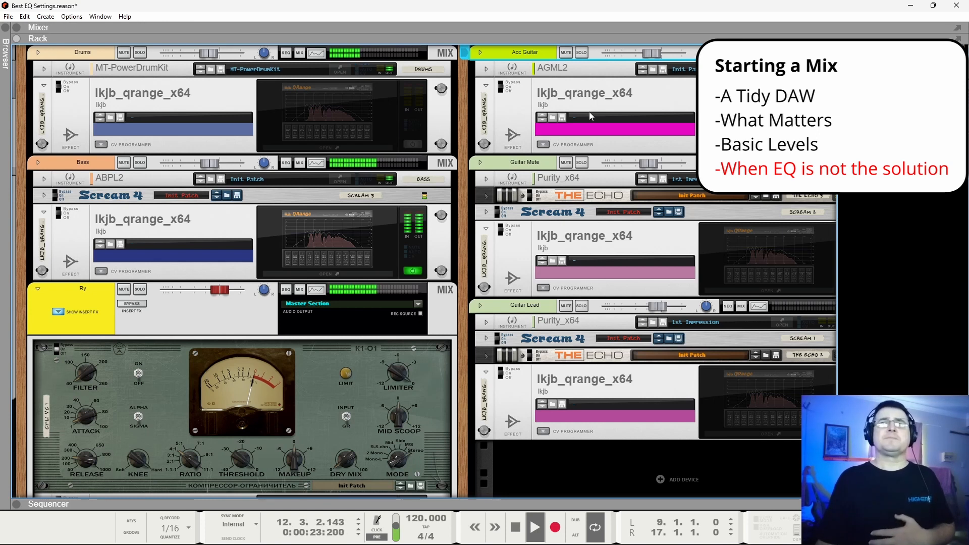
drag(898, 76, 905, 75)
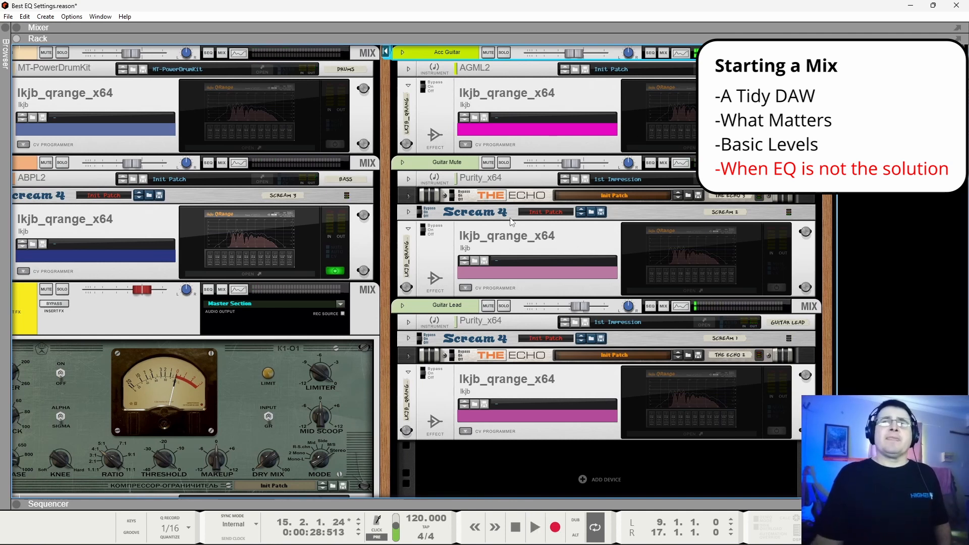
mouse_move(524, 163)
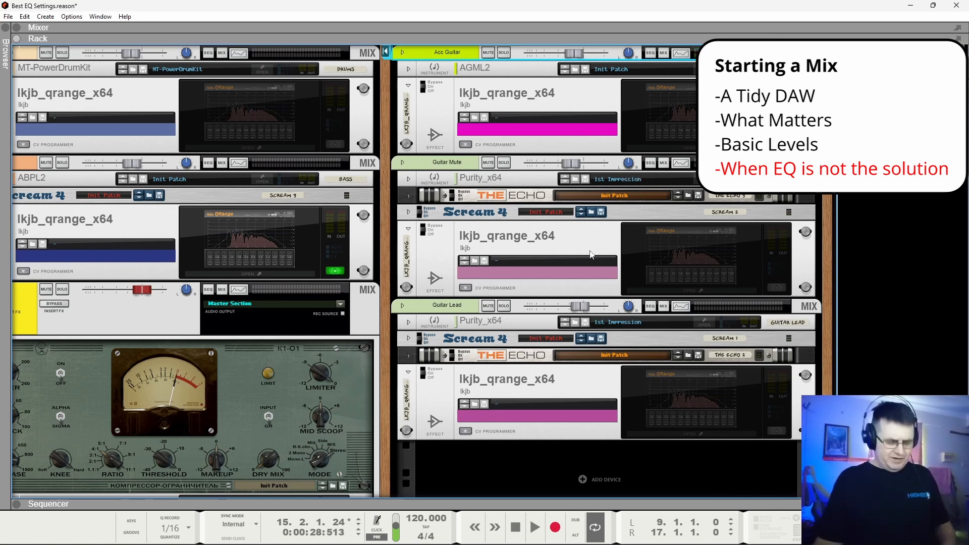
Return to the Mixer, play the song, and mute the Ry channel.
key(F5)
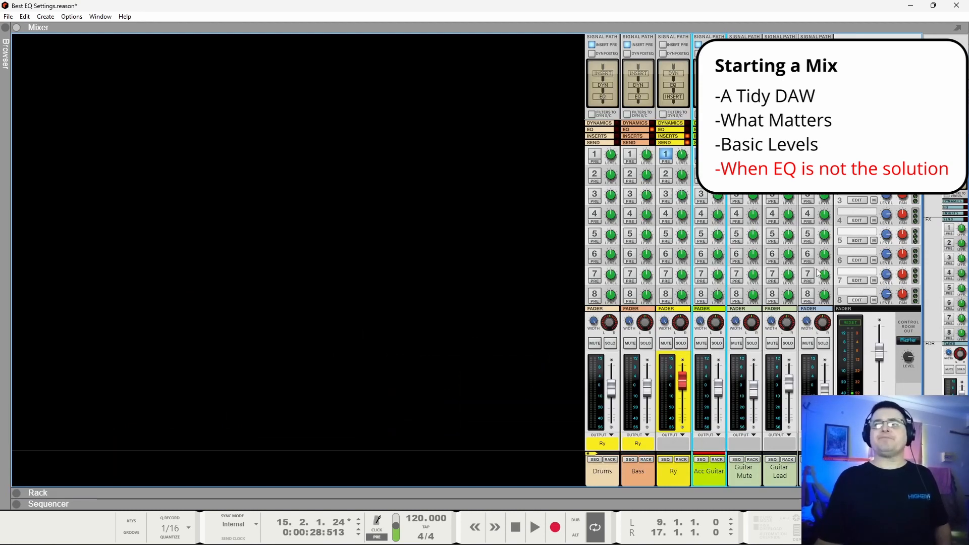
key(space)
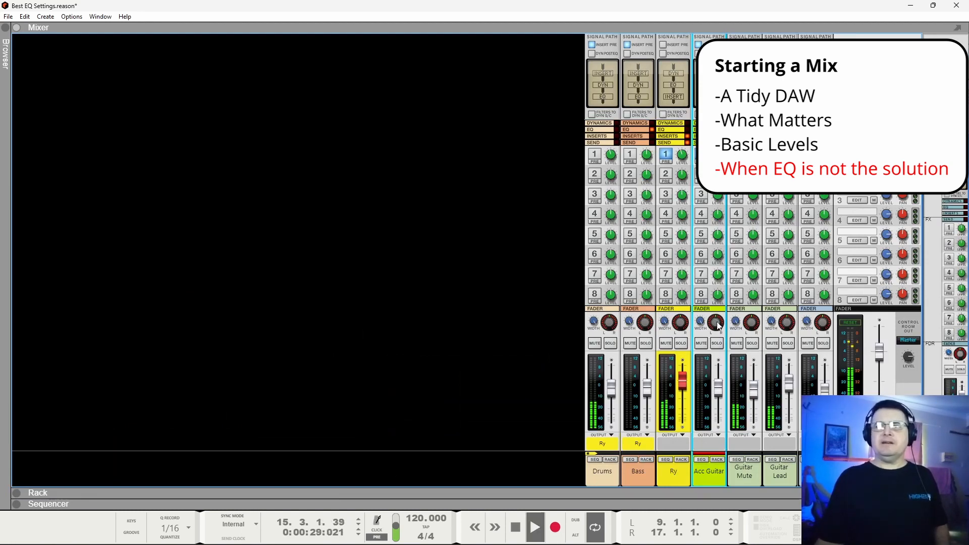
click(665, 343)
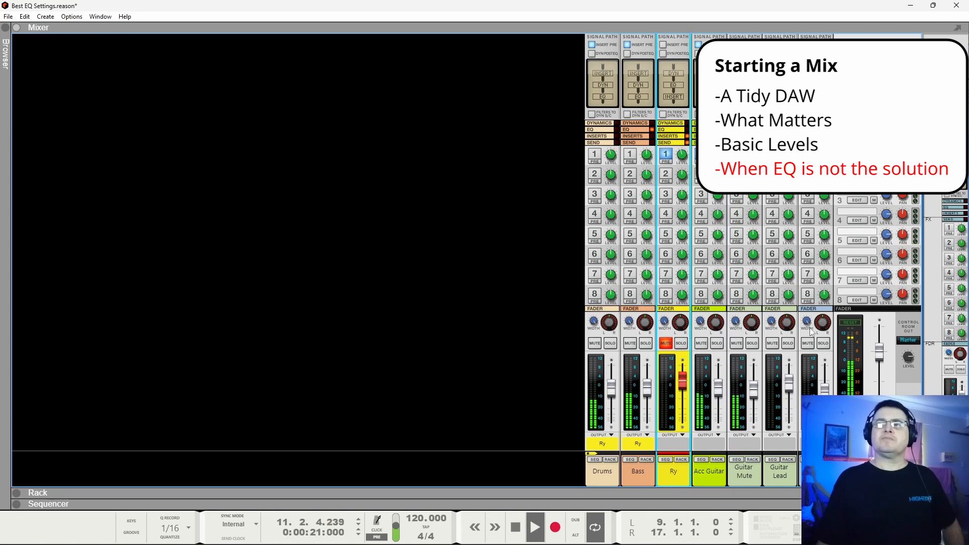
Mute the Pad channel and listen to short passes of the remaining mix.
click(807, 353)
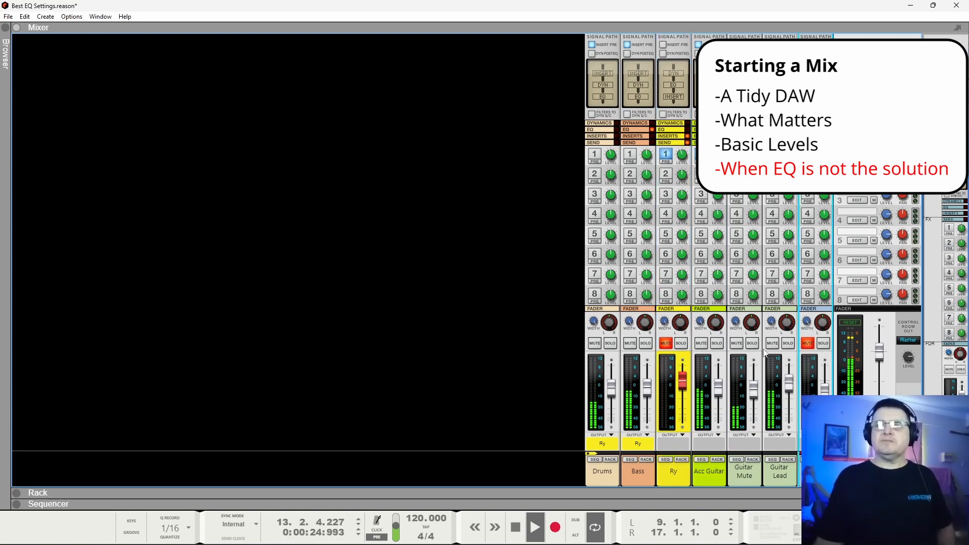
key(space)
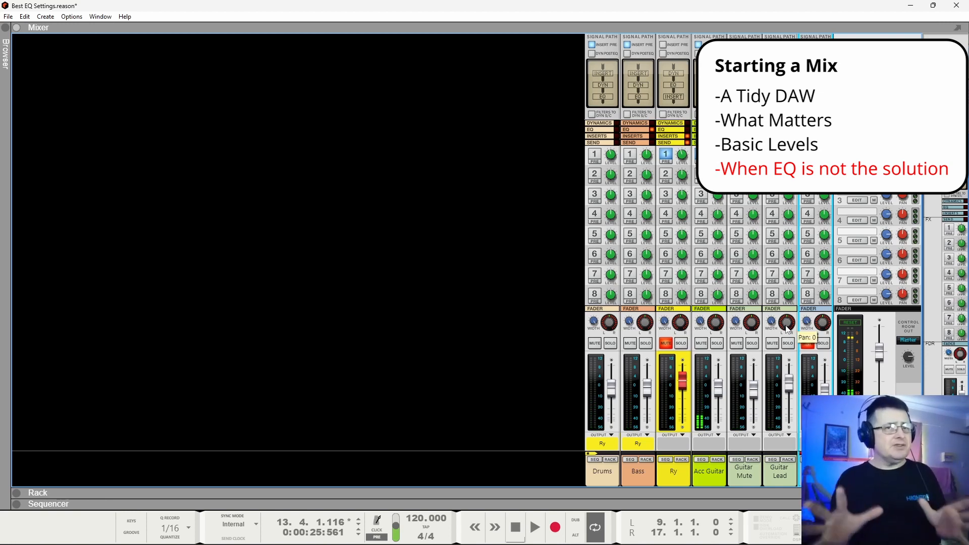
click(755, 328)
click(723, 335)
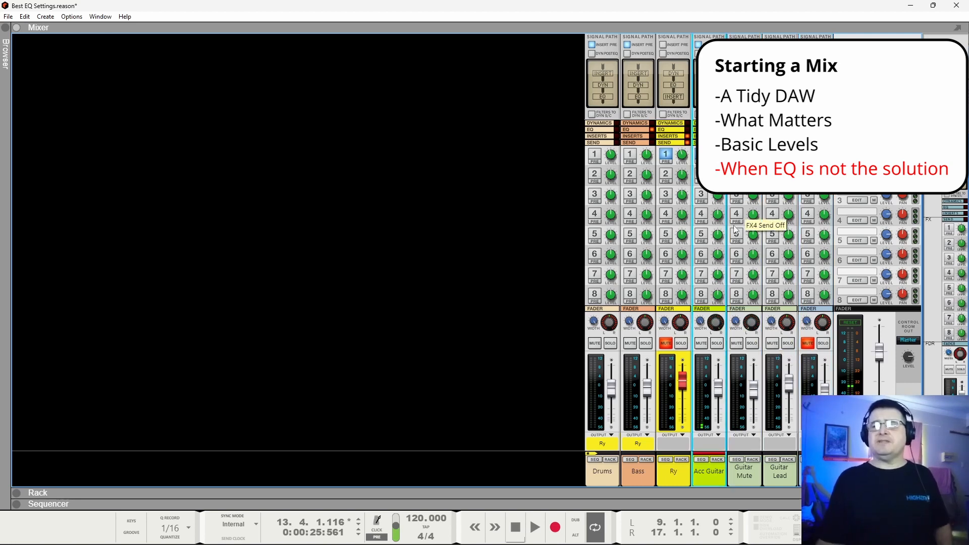
key(space)
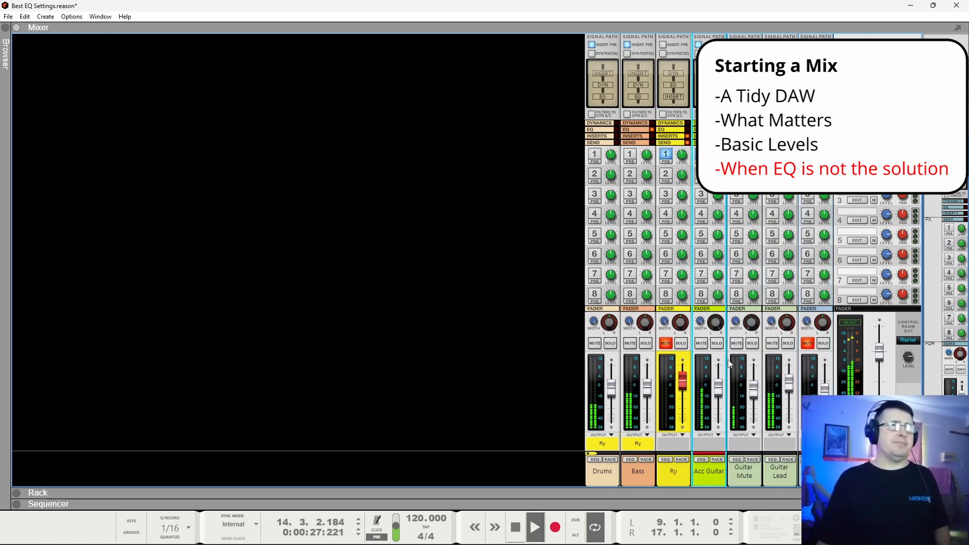
key(space)
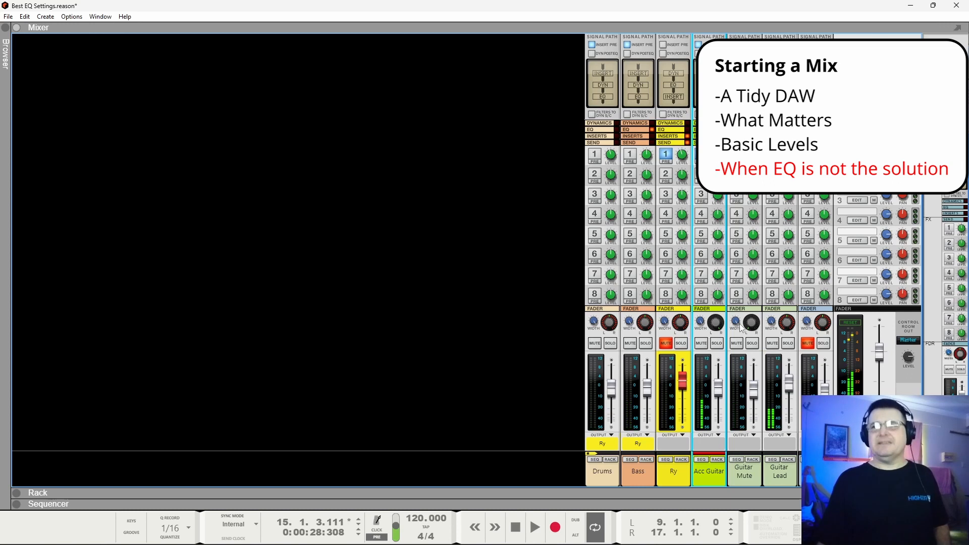
Pan the Acc Guitar channel to 20 and the Guitar Mute channel to -52.
drag(718, 328, 724, 403)
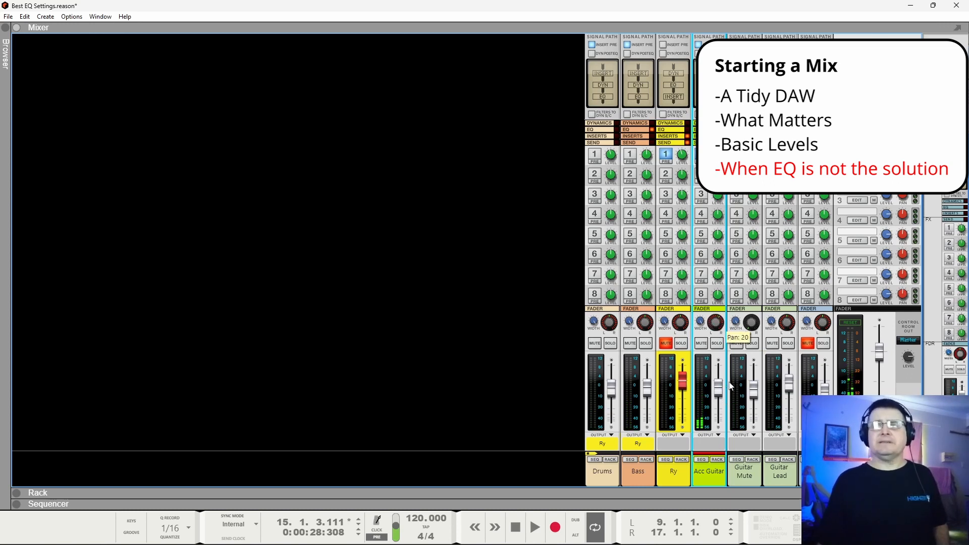
drag(756, 328, 755, 294)
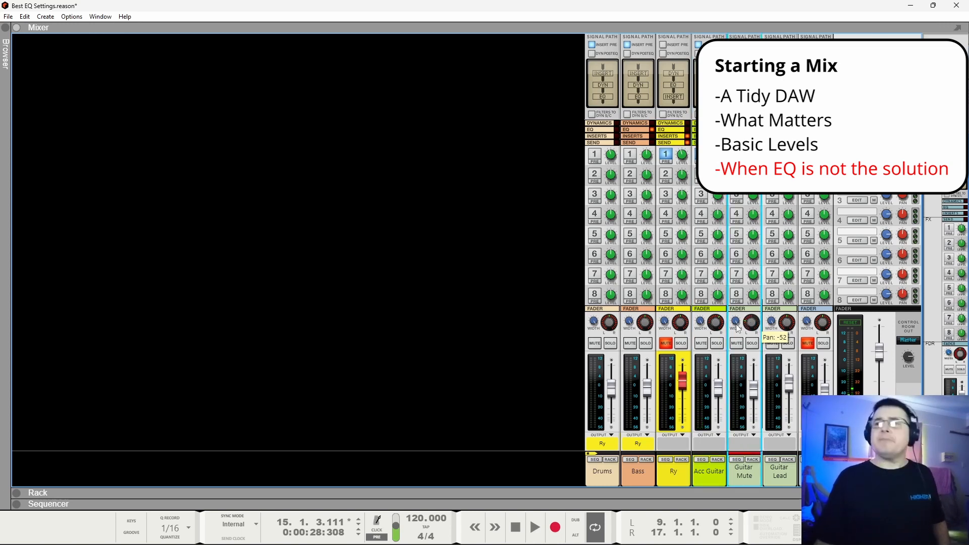
click(719, 326)
Mute the Acc Guitar channel, play the song, and adjust the Guitar Lead channel's pan.
click(701, 343)
click(736, 343)
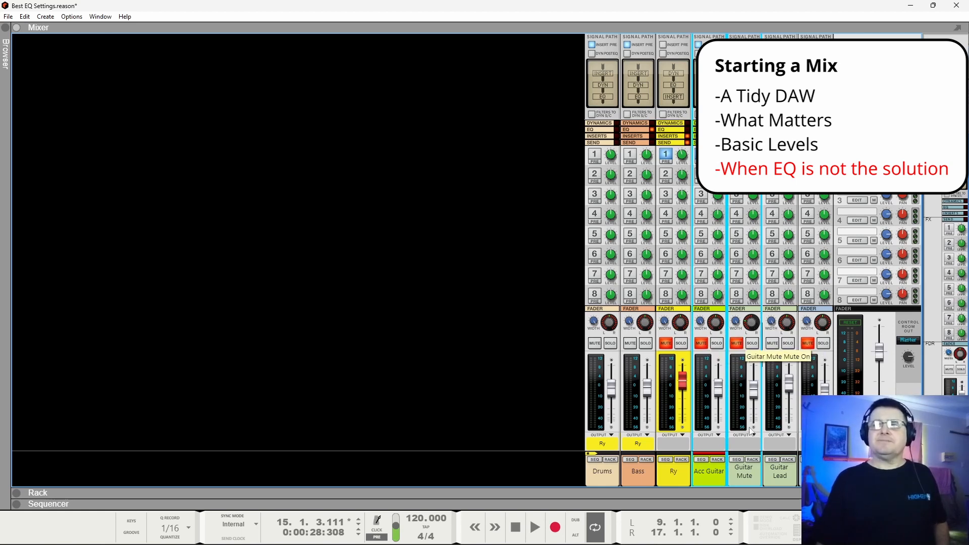
click(746, 474)
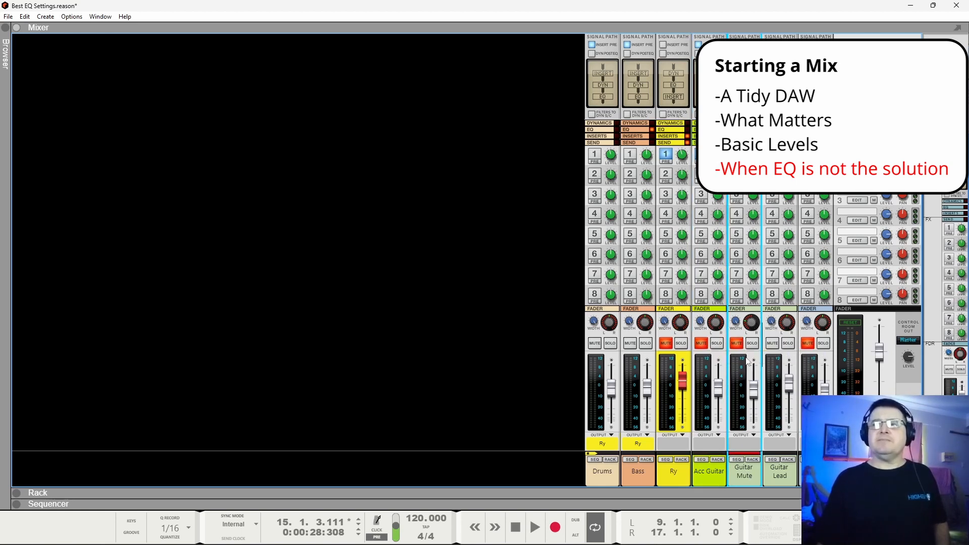
key(space)
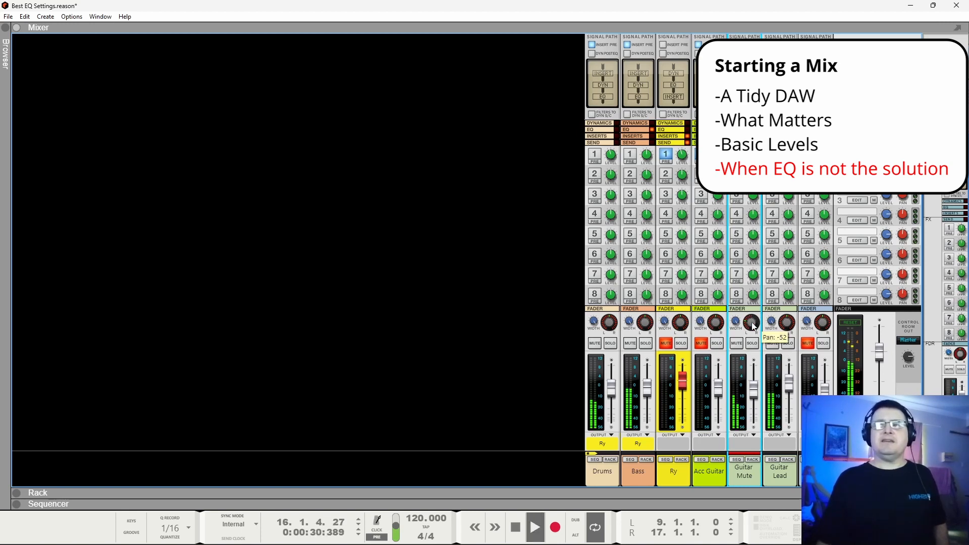
drag(788, 323, 797, 294)
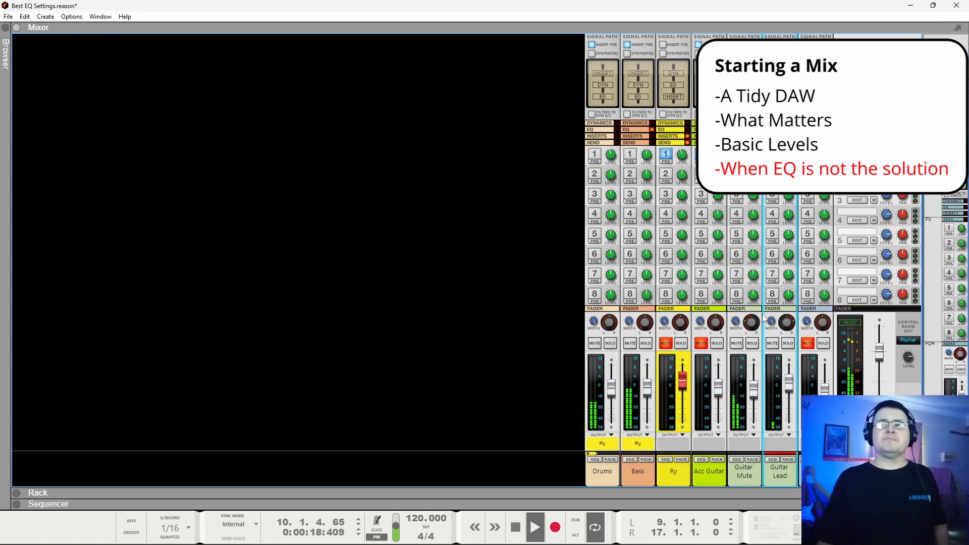
mouse_move(745, 319)
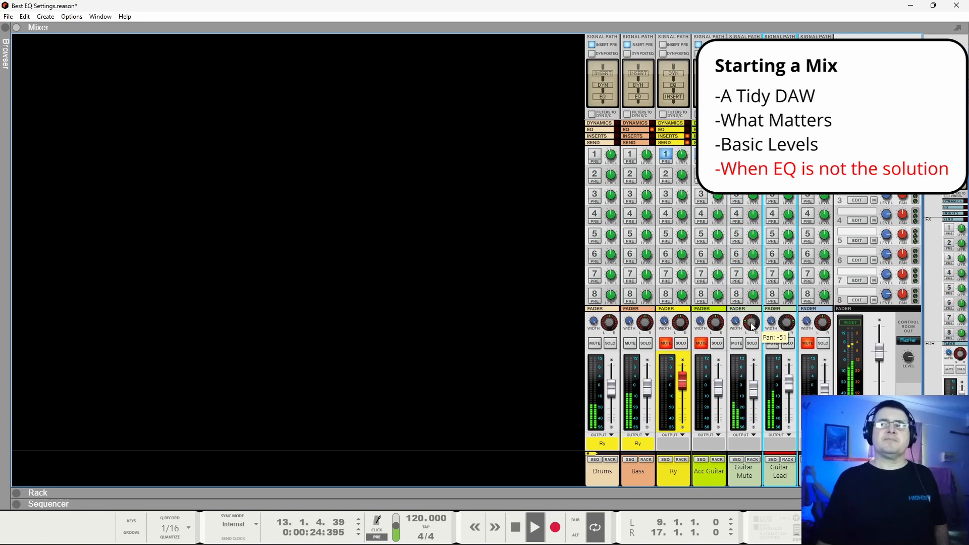
Unmute the Pad and Acc Guitar channels during playback and pan Acc Guitar to 24.
click(809, 344)
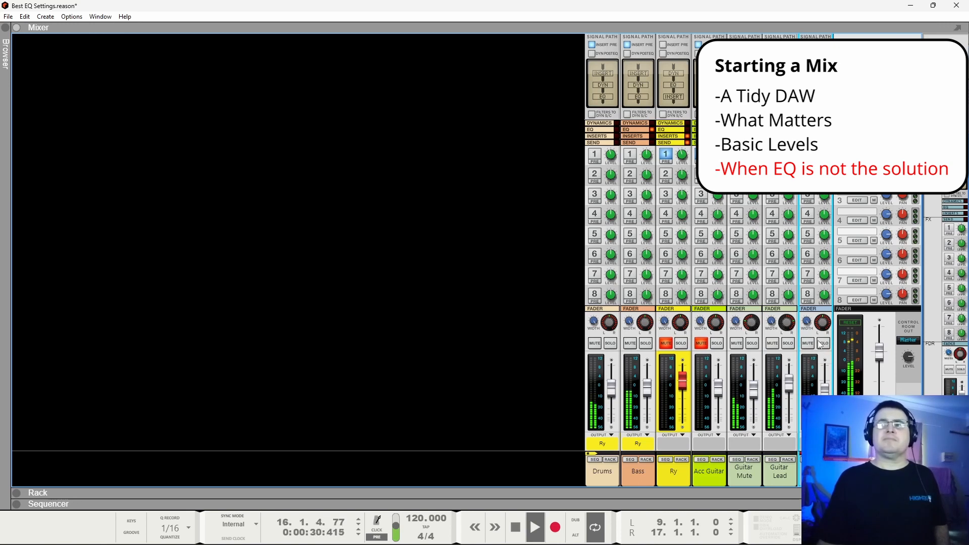
click(701, 344)
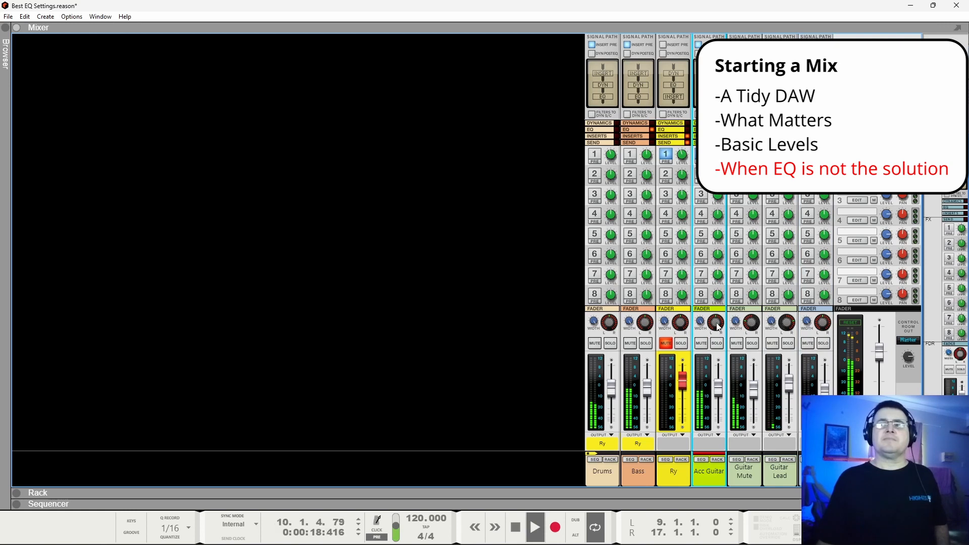
drag(717, 323, 717, 332)
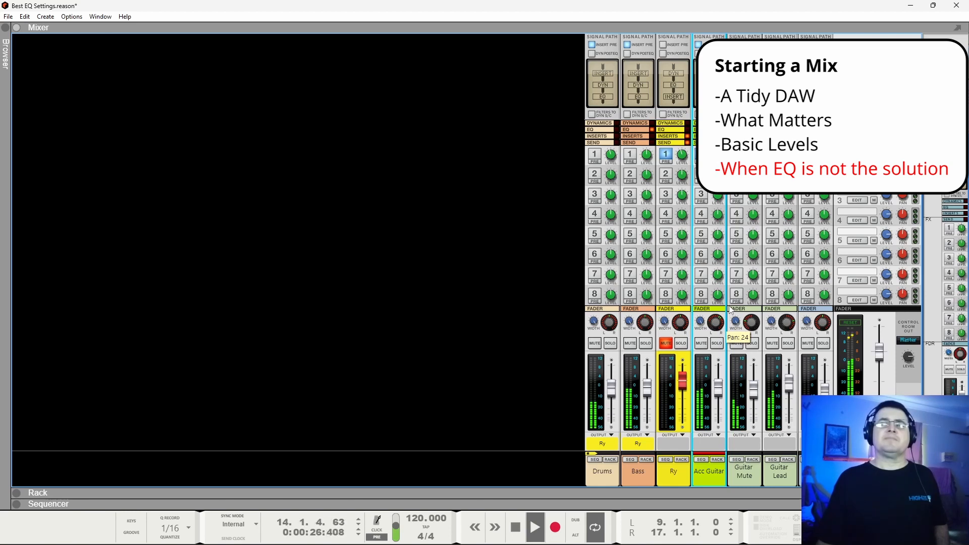
Lower the Guitar Mute level to about -9.2 dB and the Pad level slightly, ending with playback stopped.
click(753, 399)
click(716, 393)
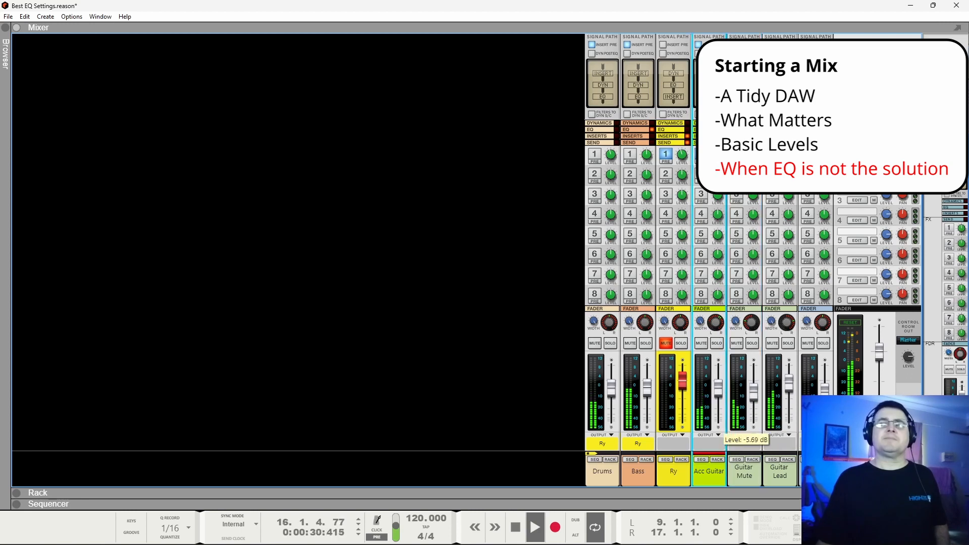
drag(824, 396, 825, 400)
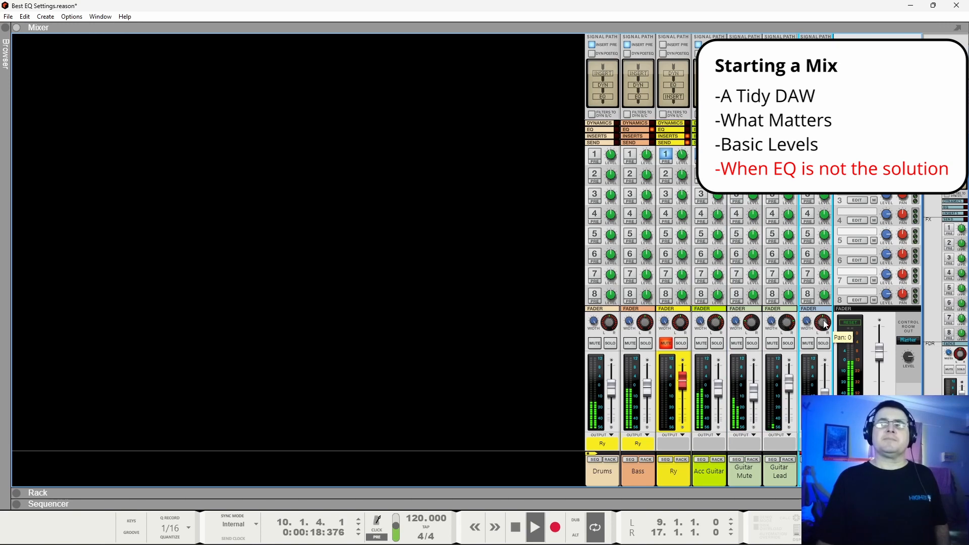
key(space)
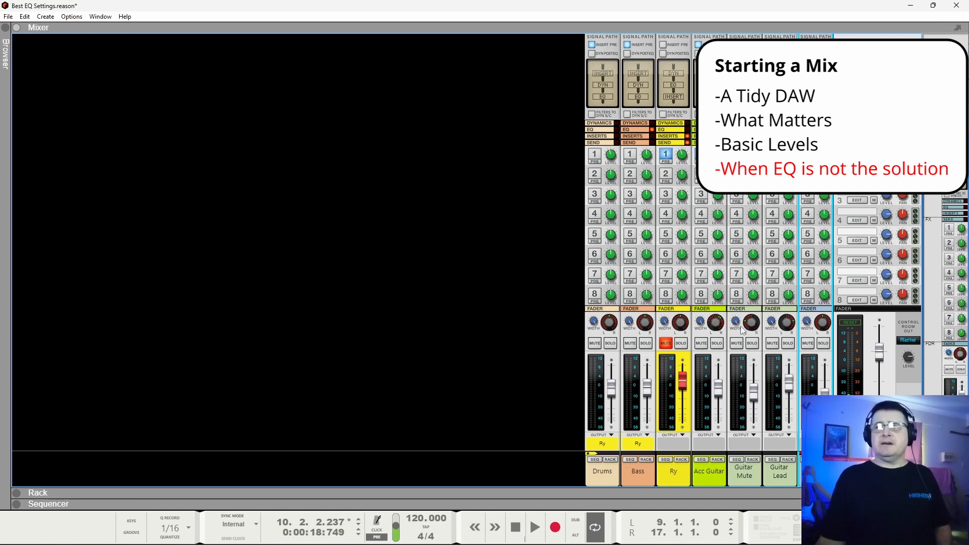
Mute the Guitar Lead channel, compare the song with Pad muted and unmuted, and pan Pad to -20.
mouse_move(715, 325)
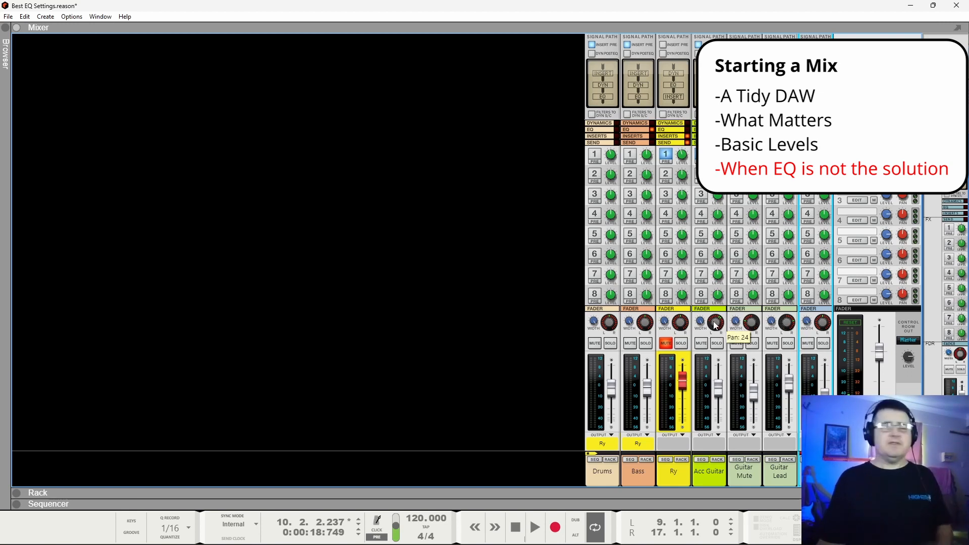
click(773, 343)
key(space)
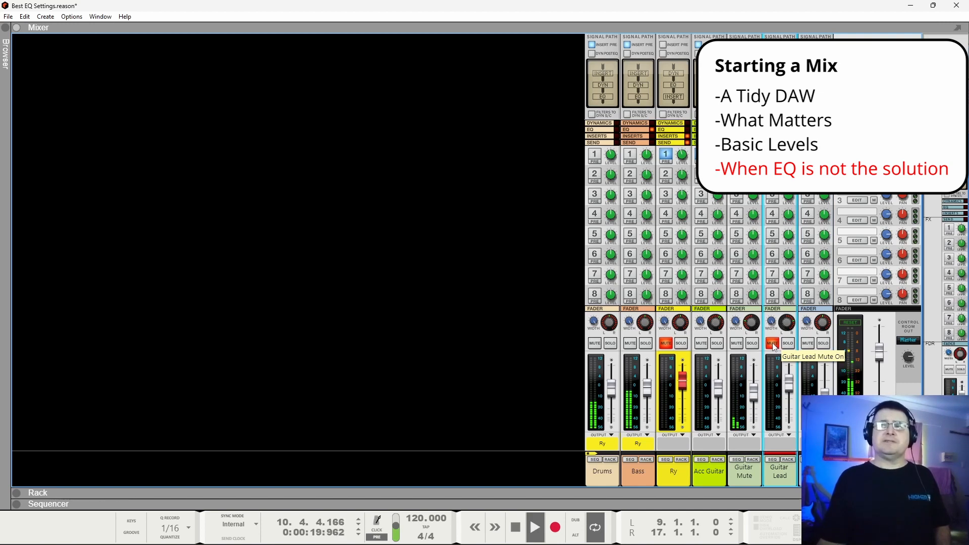
click(809, 344)
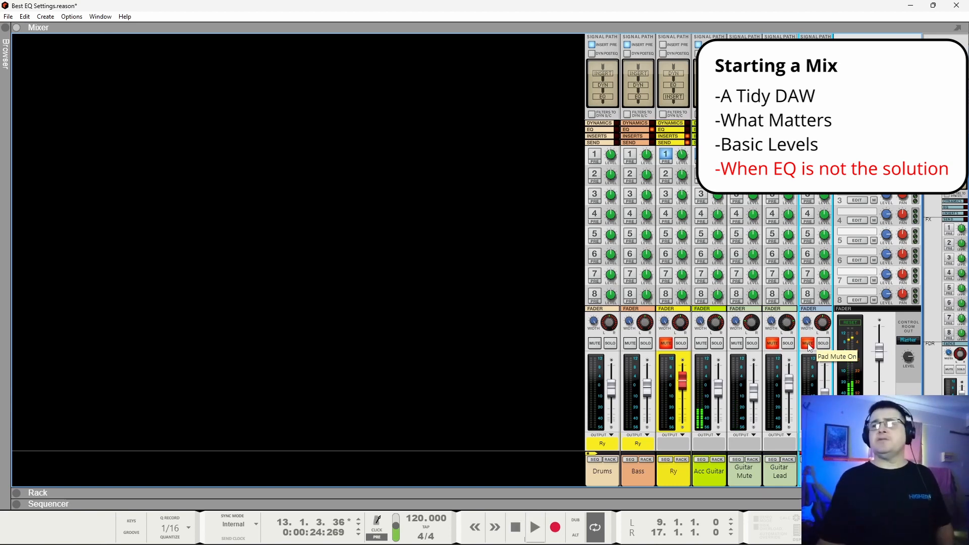
click(807, 344)
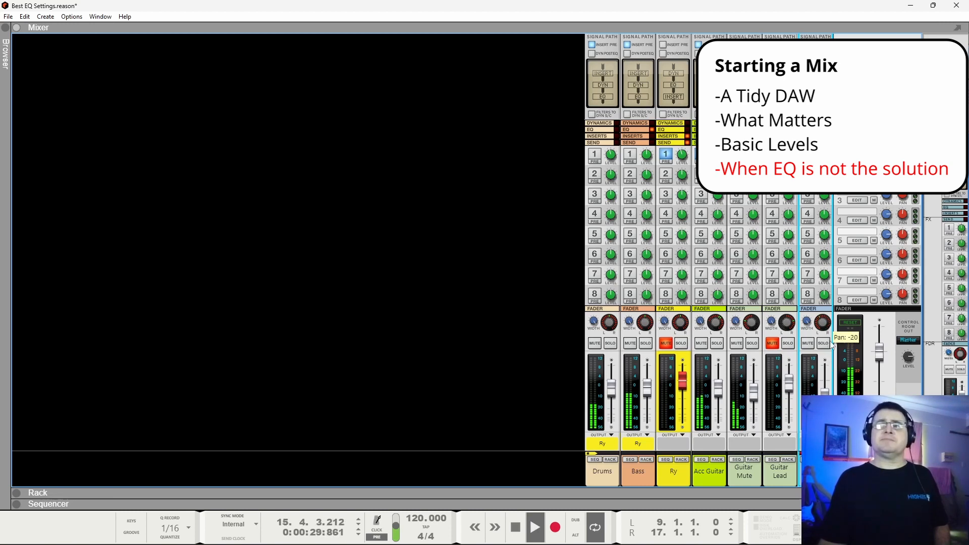
drag(829, 341, 823, 341)
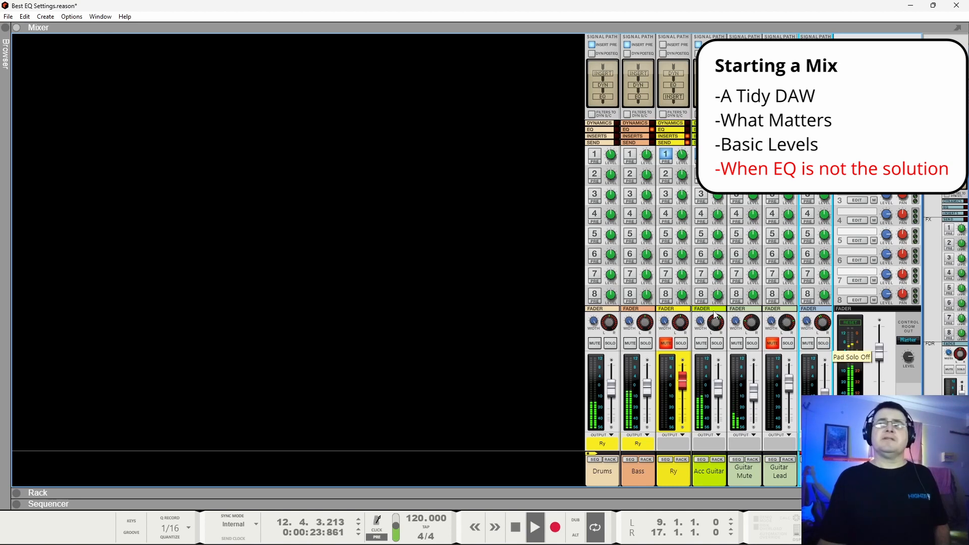
key(space)
Unmute the Guitar Lead channel and lower the Acc Guitar level slightly while the song plays.
mouse_move(701, 321)
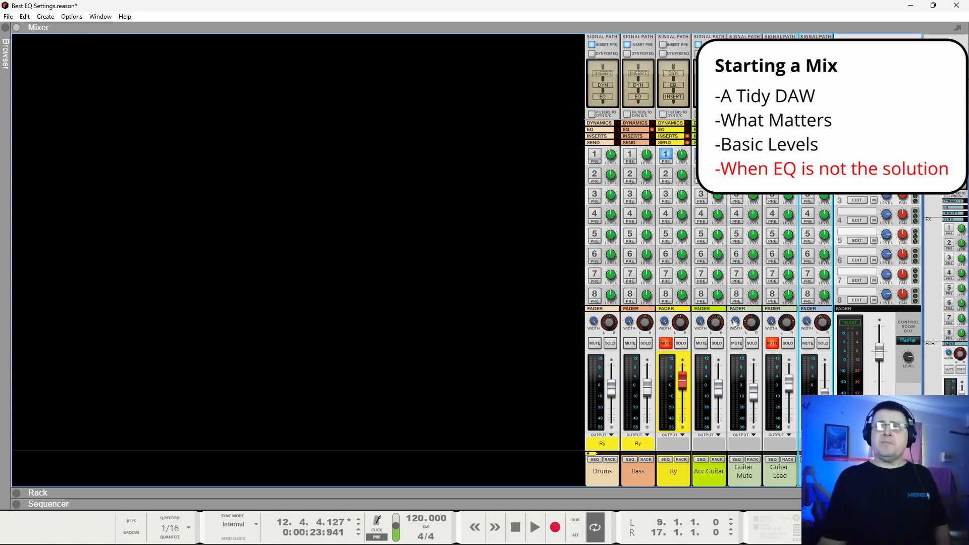
click(719, 326)
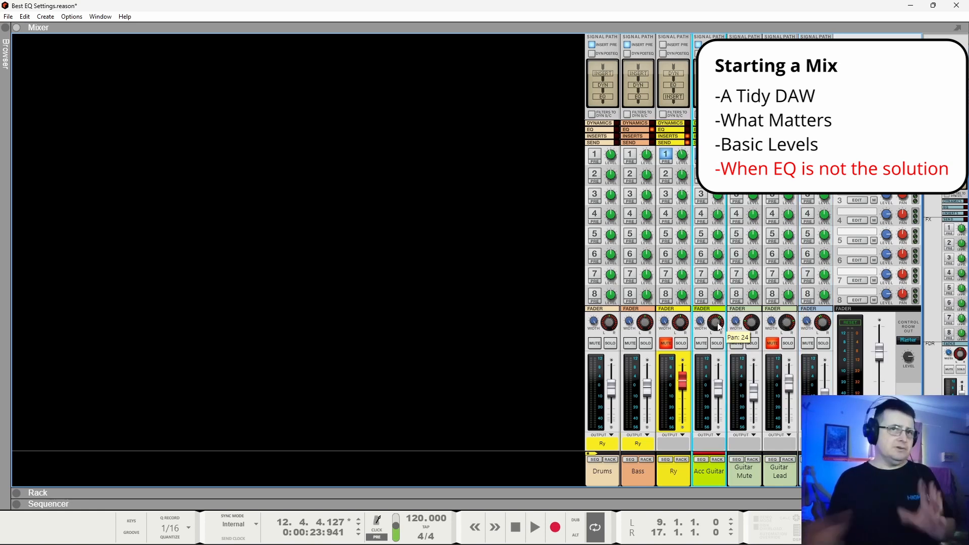
click(772, 343)
key(space)
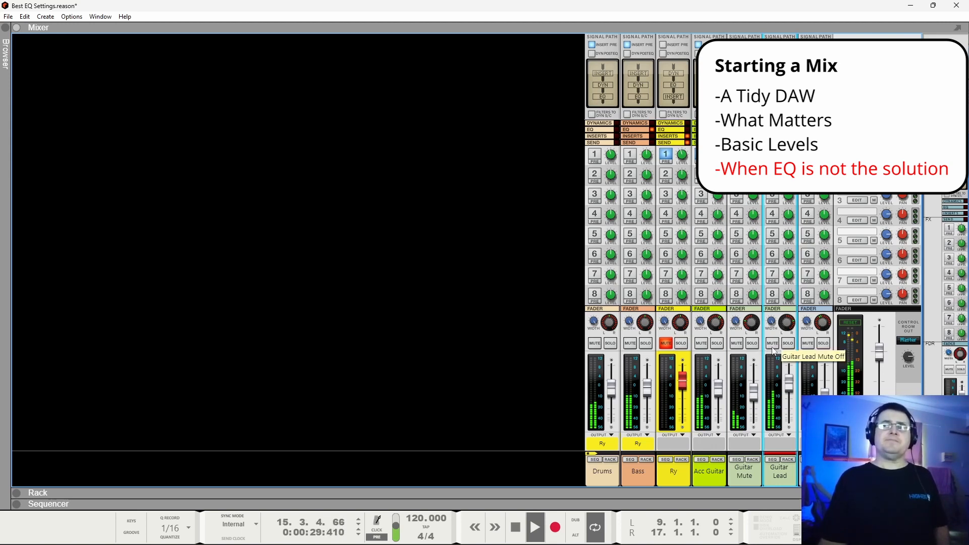
click(719, 390)
drag(719, 390, 723, 392)
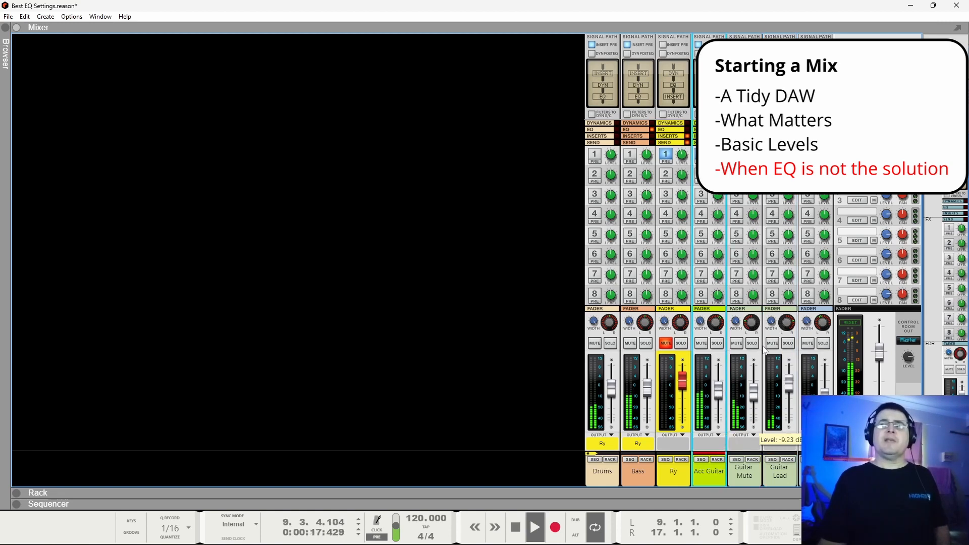
key(space)
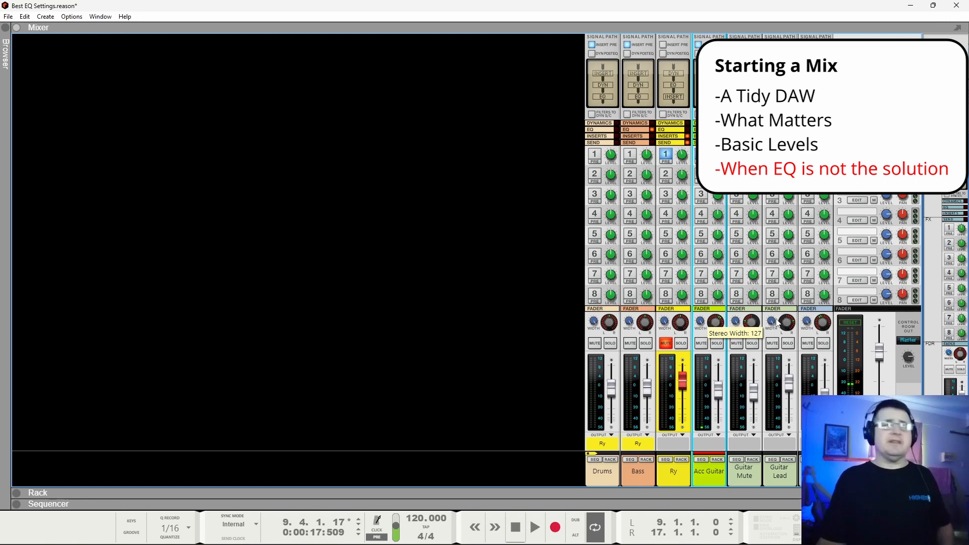
Fine-tune the Guitar Lead level, play the song, and unmute the Ry channel.
click(791, 384)
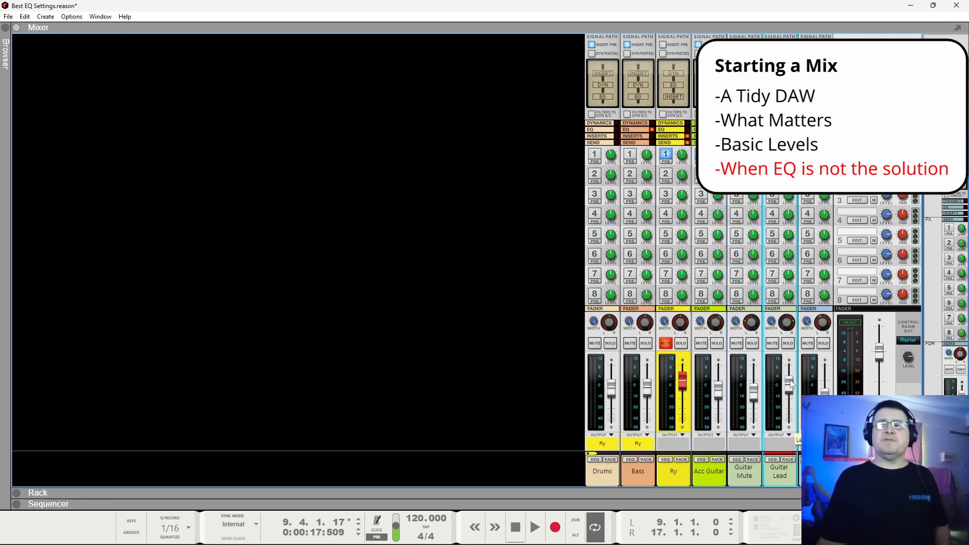
key(space)
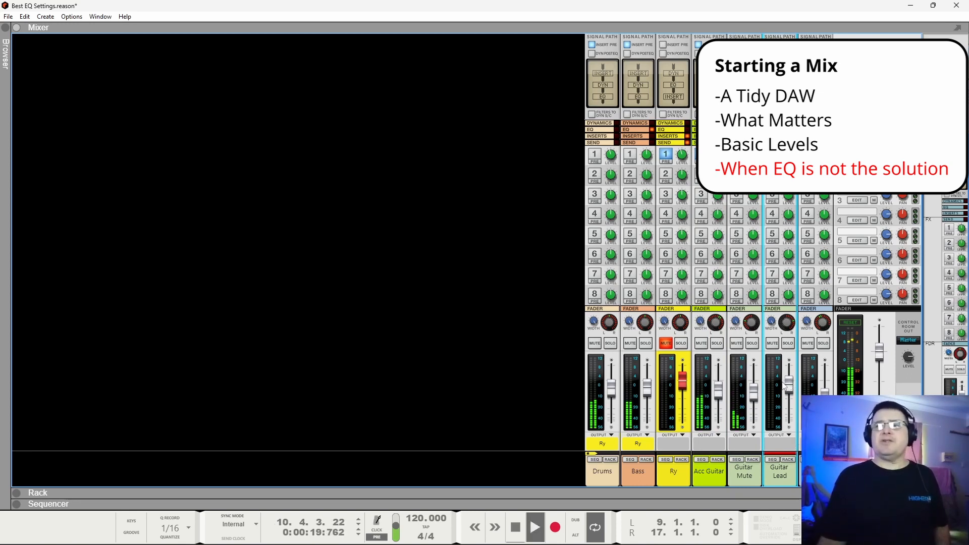
click(670, 344)
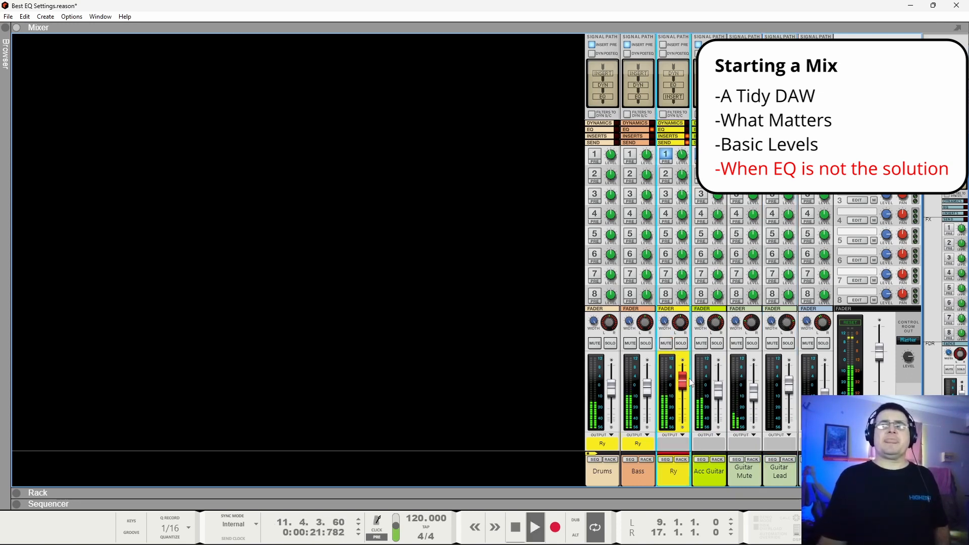
mouse_move(684, 384)
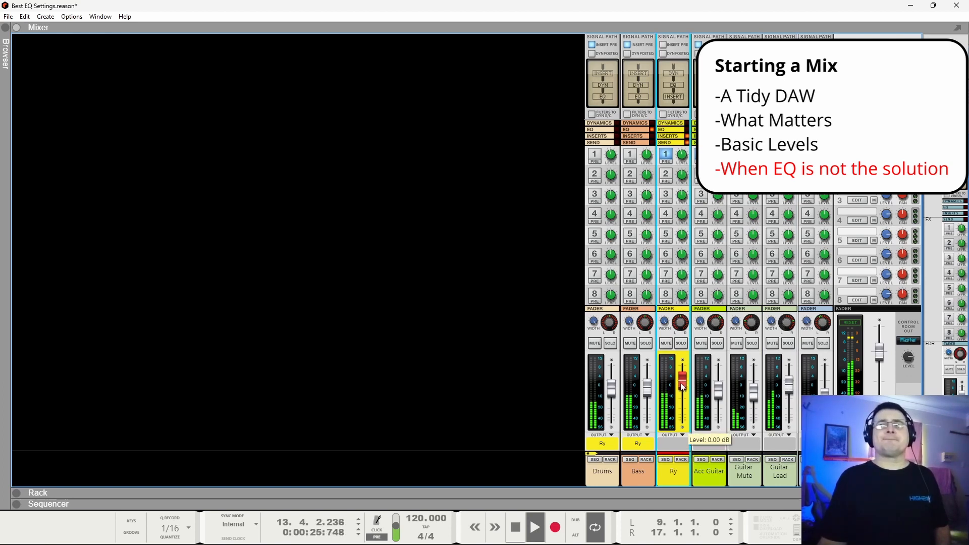
Lower the Bass level slightly against the full mix and save the song with playback stopped.
click(638, 395)
click(614, 395)
drag(650, 393, 614, 390)
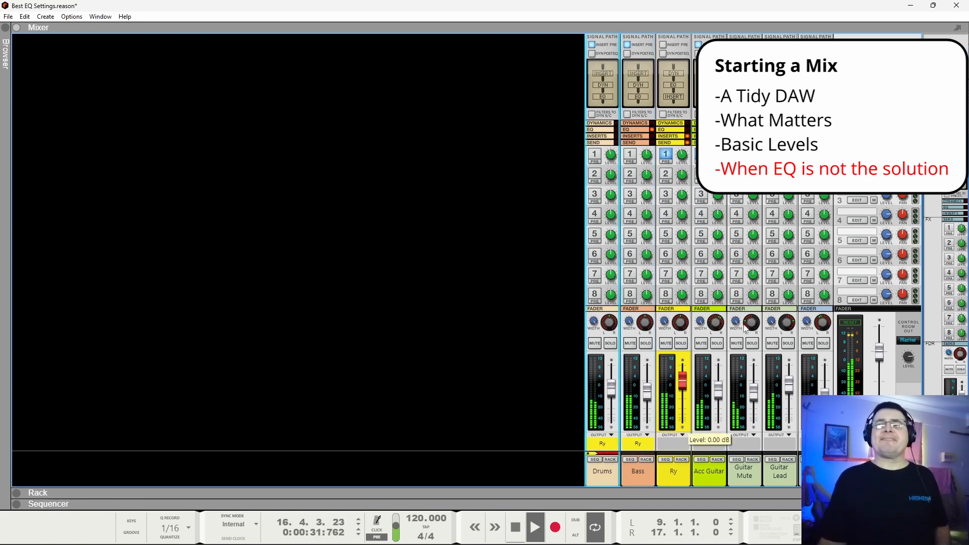
key(space)
key(ctrl+s)
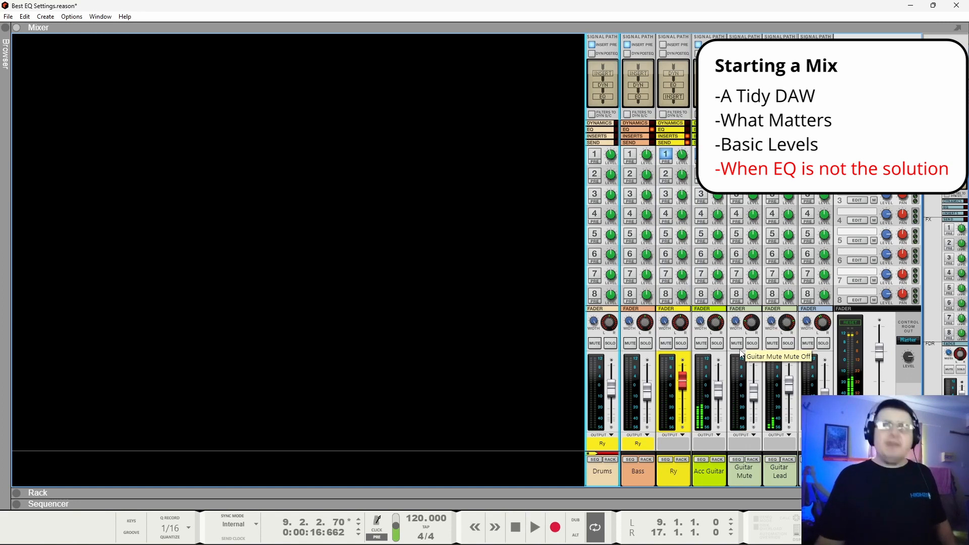
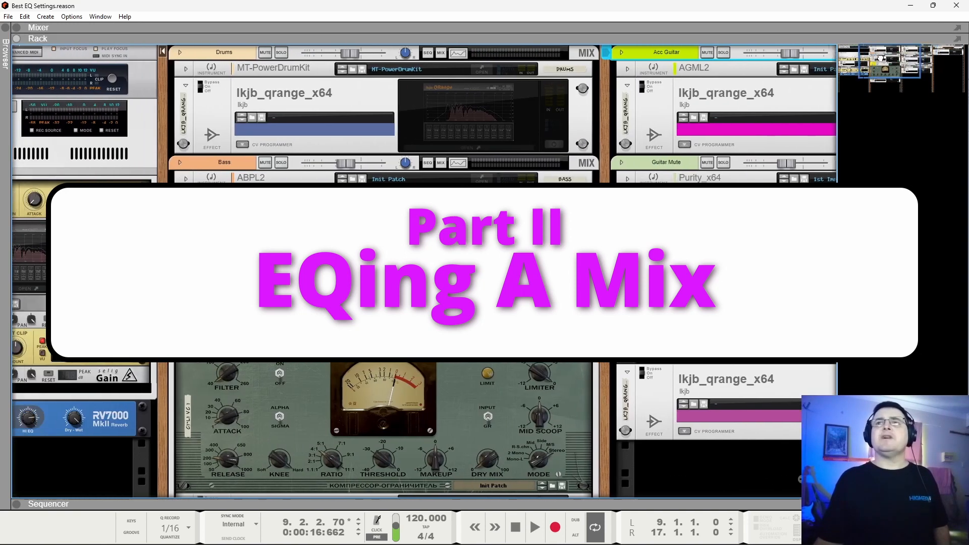
Turn on the QRange plugin on the Drums channel, then solo Drums and start playback.
mouse_move(880, 58)
mouse_down()
mouse_move(859, 58)
mouse_move(891, 54)
mouse_up()
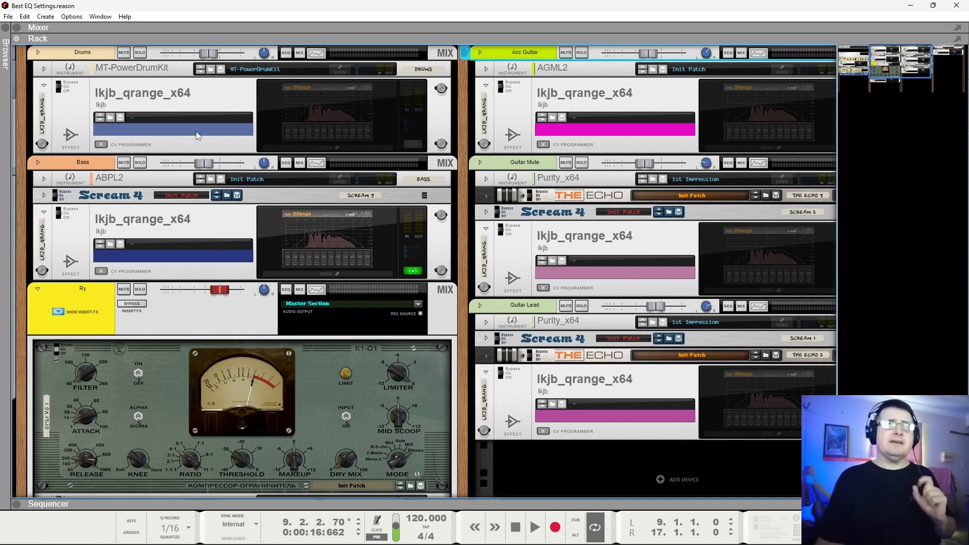
click(411, 145)
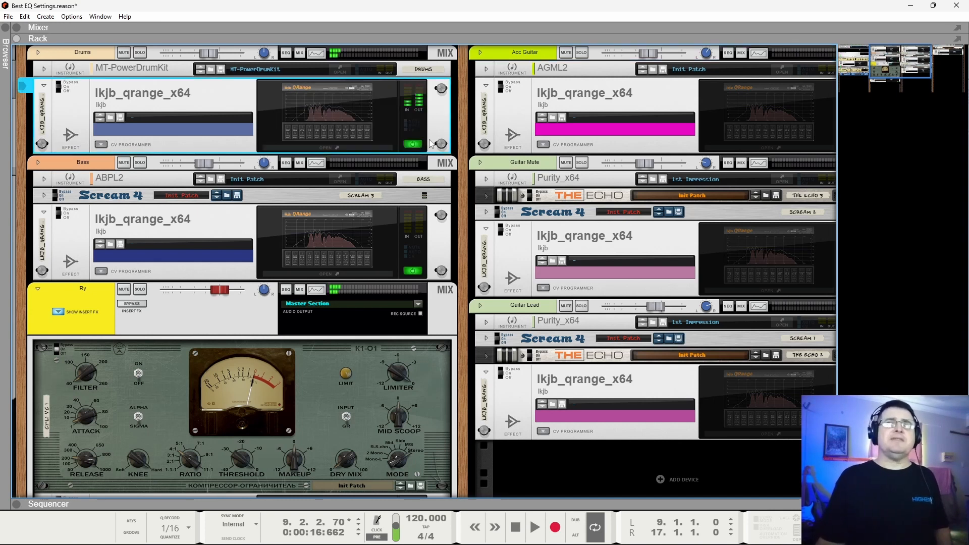
click(140, 53)
key(space)
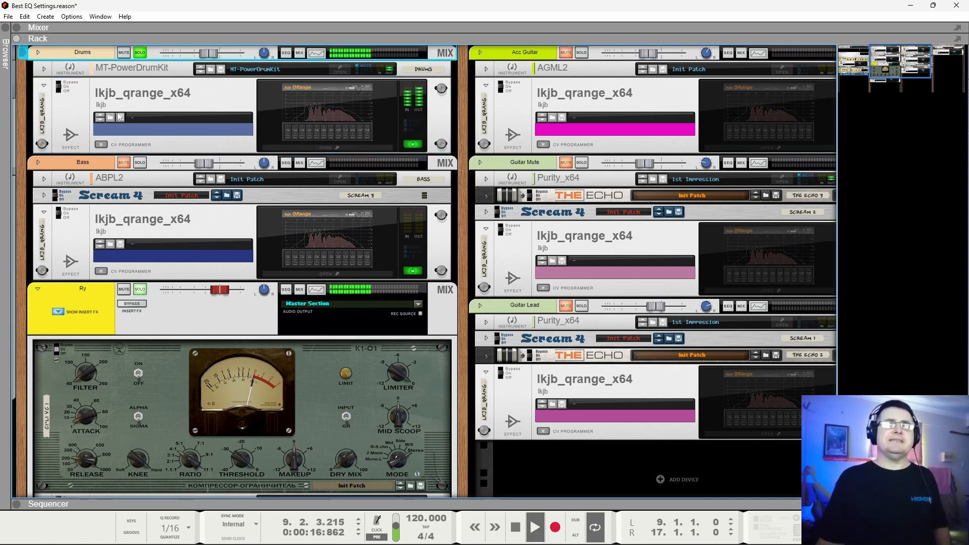
Examine the Drums QRange curve while the soloed drums play, then stop playback, close the plugin and unsolo Drums.
click(368, 121)
drag(239, 28, 259, 89)
key(space)
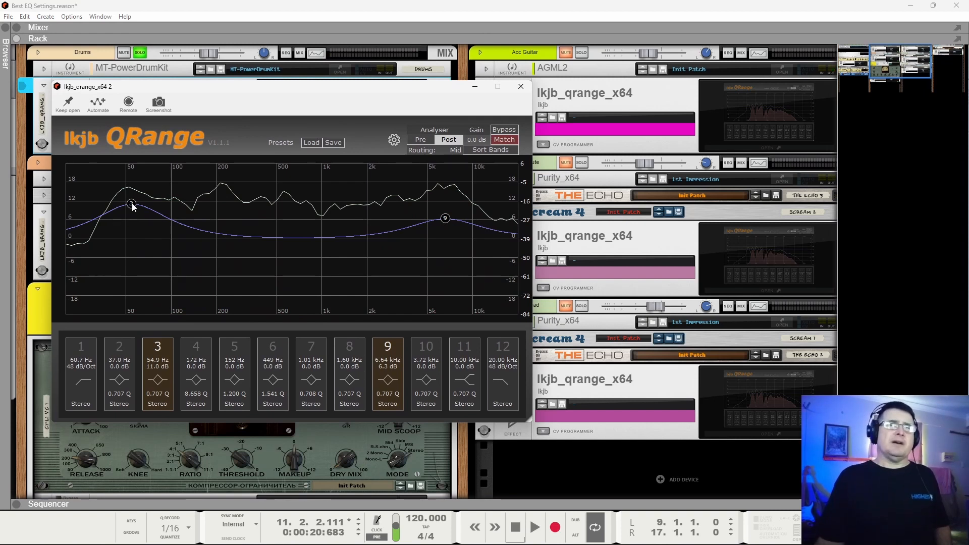
click(520, 87)
click(139, 53)
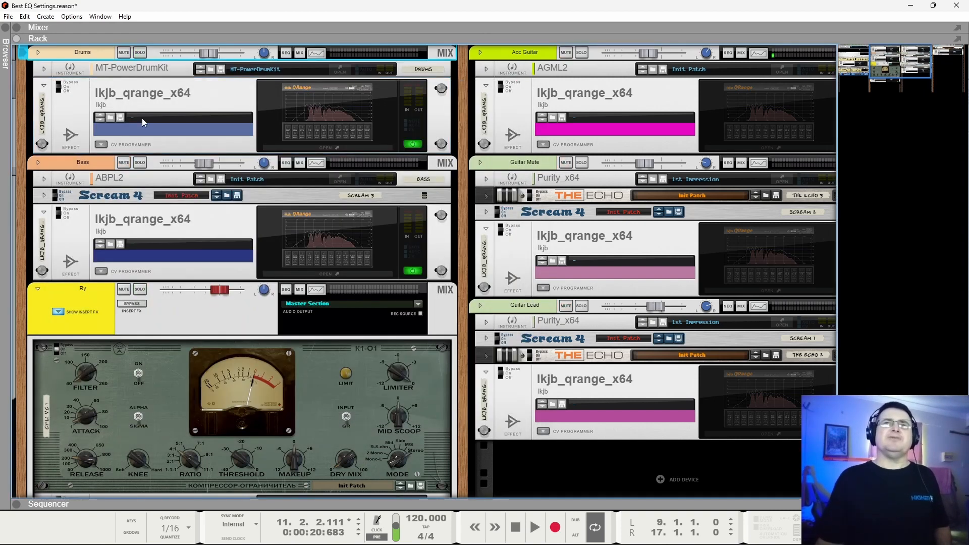
Change the bypass switch setting on the QRange devices of the Drums and Bass channels.
click(61, 91)
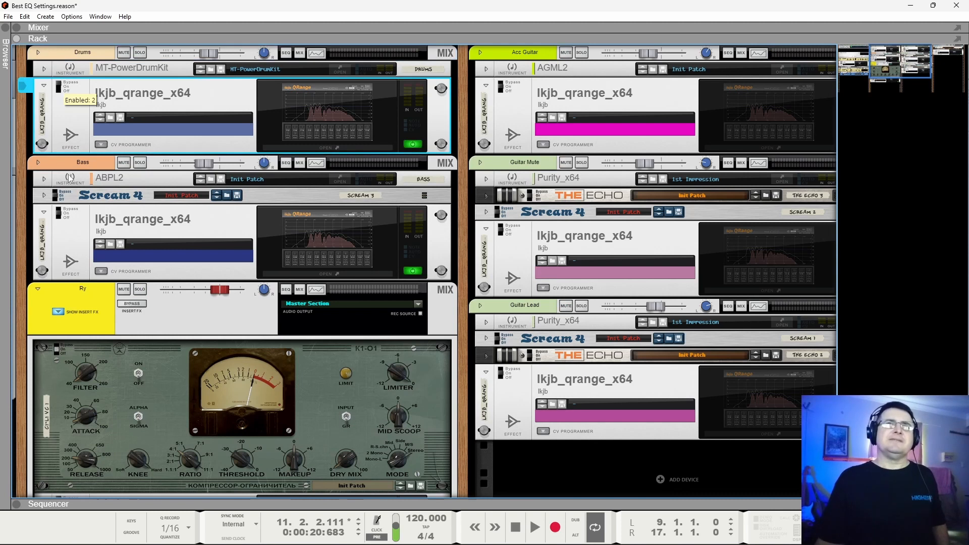
click(61, 207)
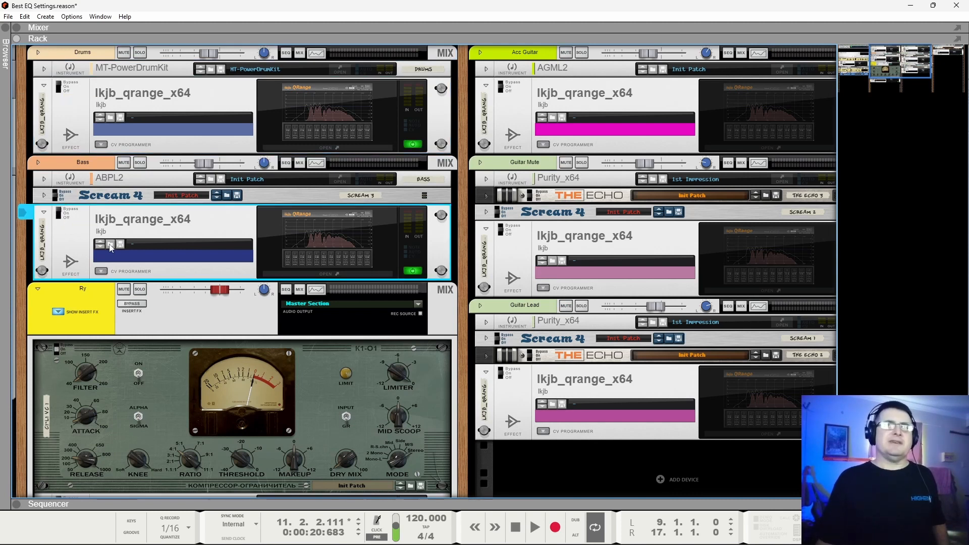
scroll(109, 321, down, 5)
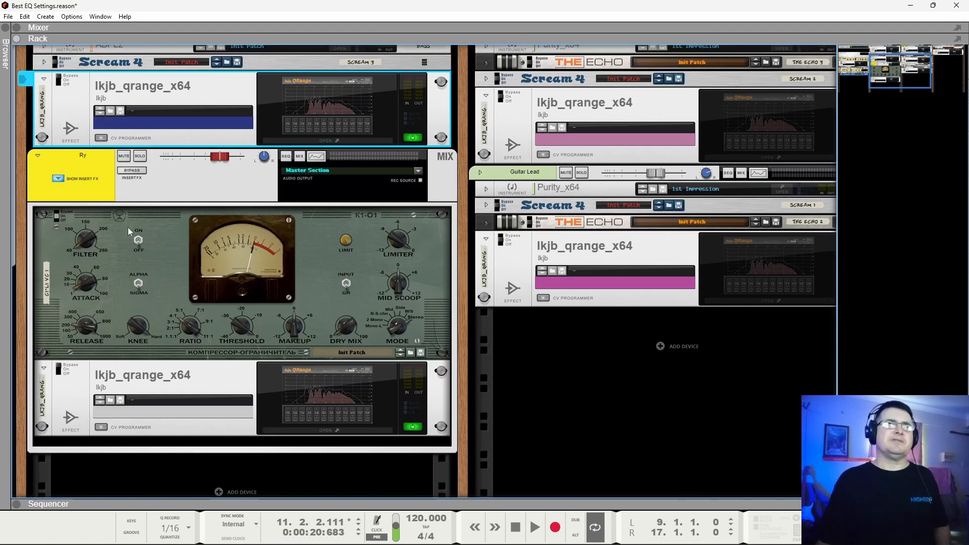
scroll(510, 253, up, 5)
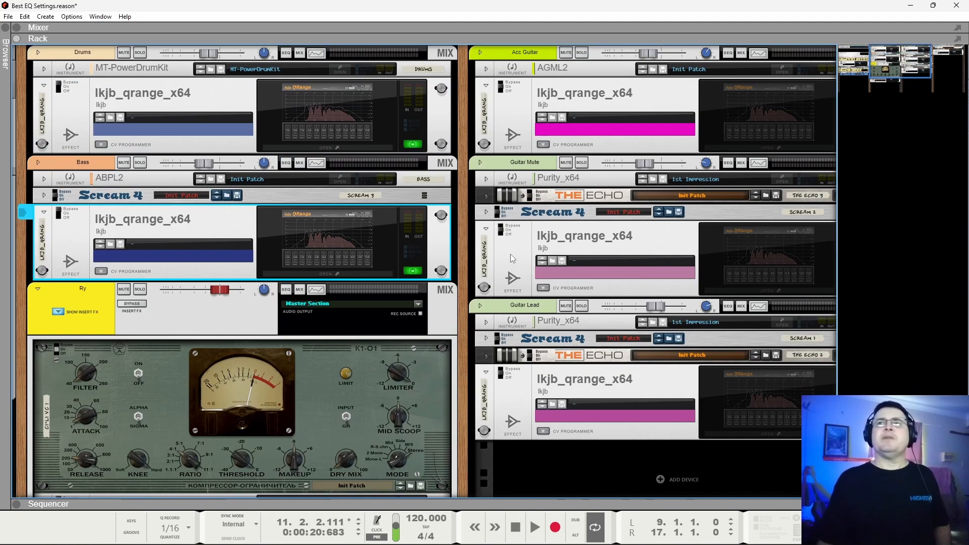
Turn on the QRange plugins on Acc Guitar, Guitar Mute and Guitar Lead, and adjust the Guitar Mute and Acc Guitar bypass switches.
drag(881, 60, 887, 61)
click(777, 144)
click(777, 287)
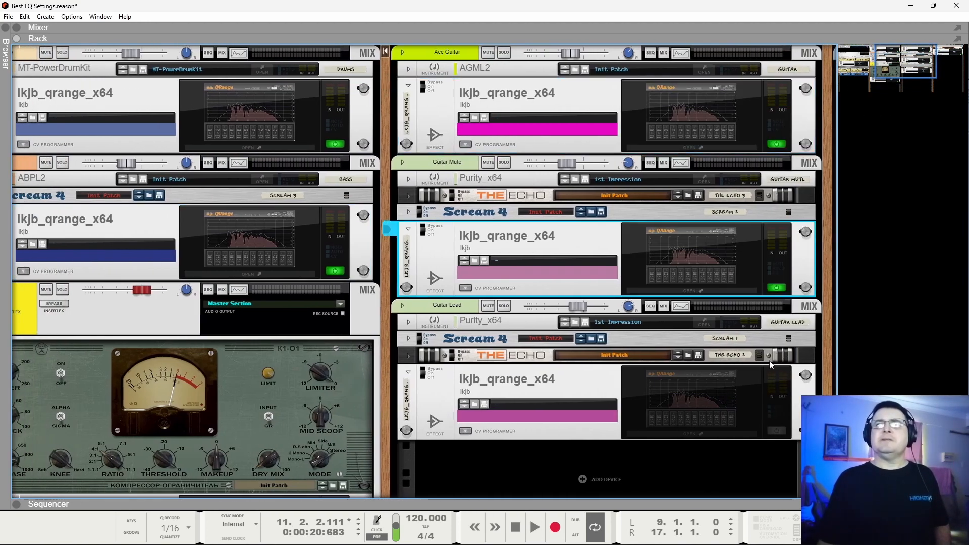
click(774, 431)
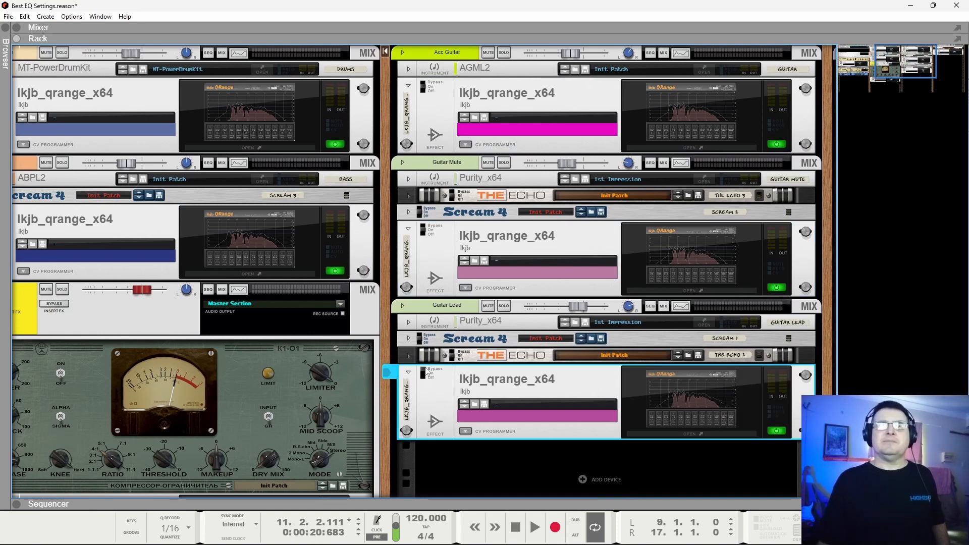
click(426, 231)
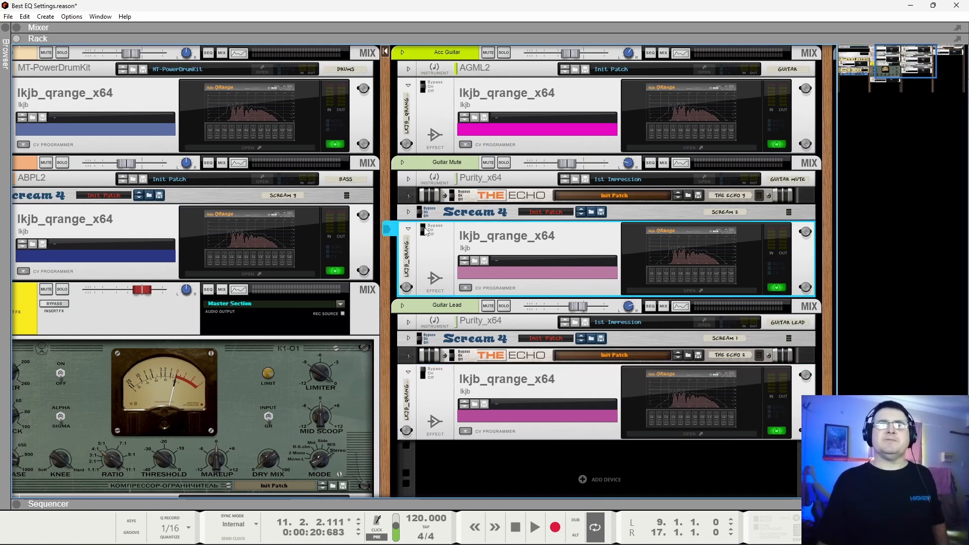
click(424, 83)
scroll(521, 92, right, 5)
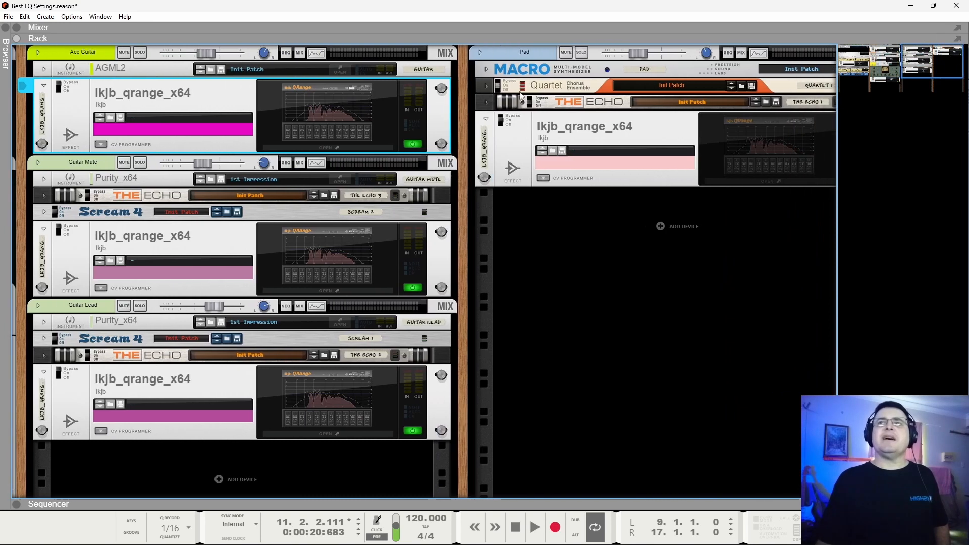
Turn on the QRange plugin on the Pad channel.
click(903, 60)
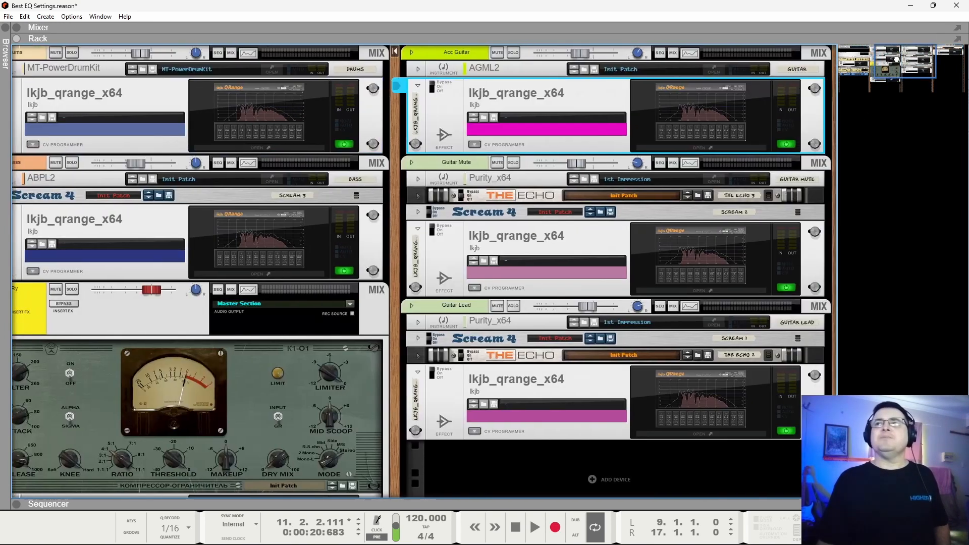
click(933, 61)
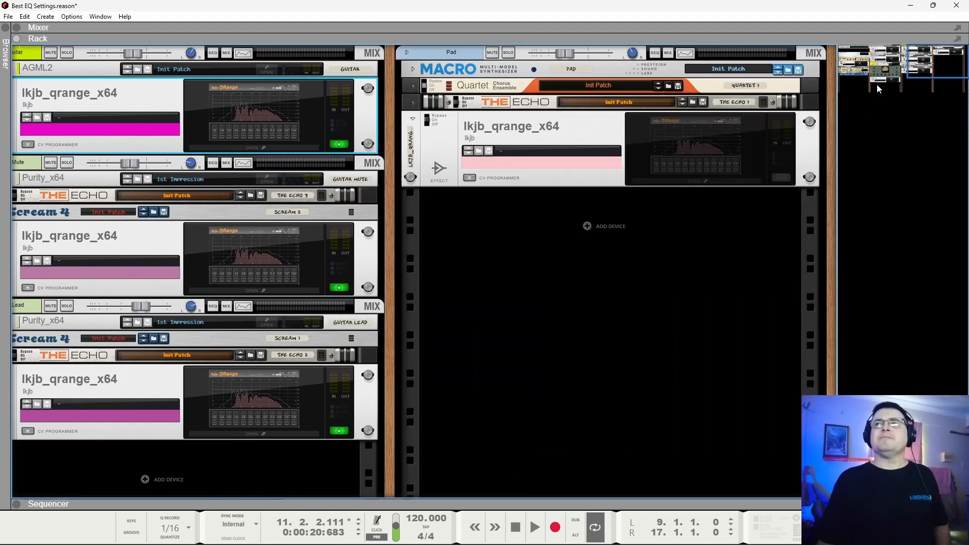
click(782, 179)
mouse_move(939, 59)
mouse_down()
mouse_move(874, 42)
mouse_move(933, 59)
mouse_up()
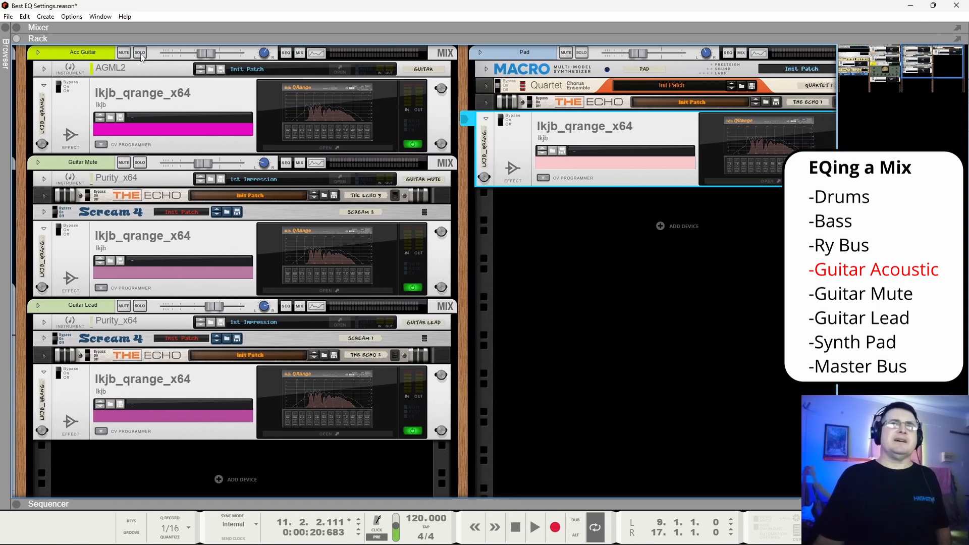
Set the bypass switches of the Acc Guitar, Guitar Mute and Guitar Lead QRange devices to On.
click(57, 89)
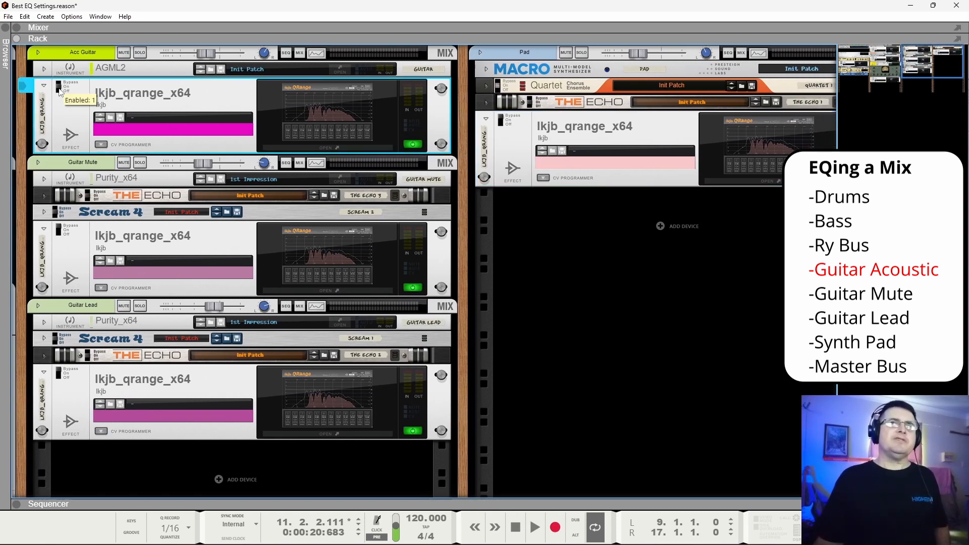
click(58, 232)
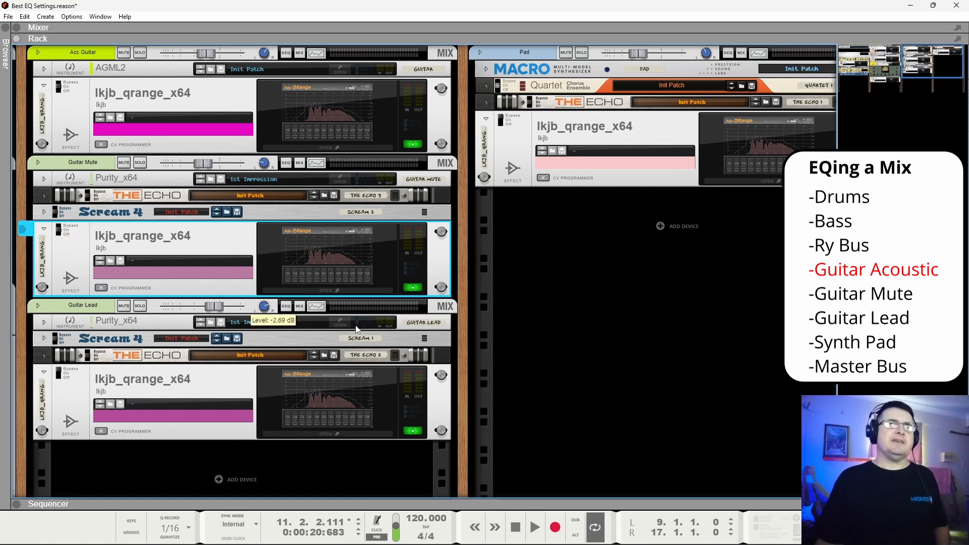
click(62, 380)
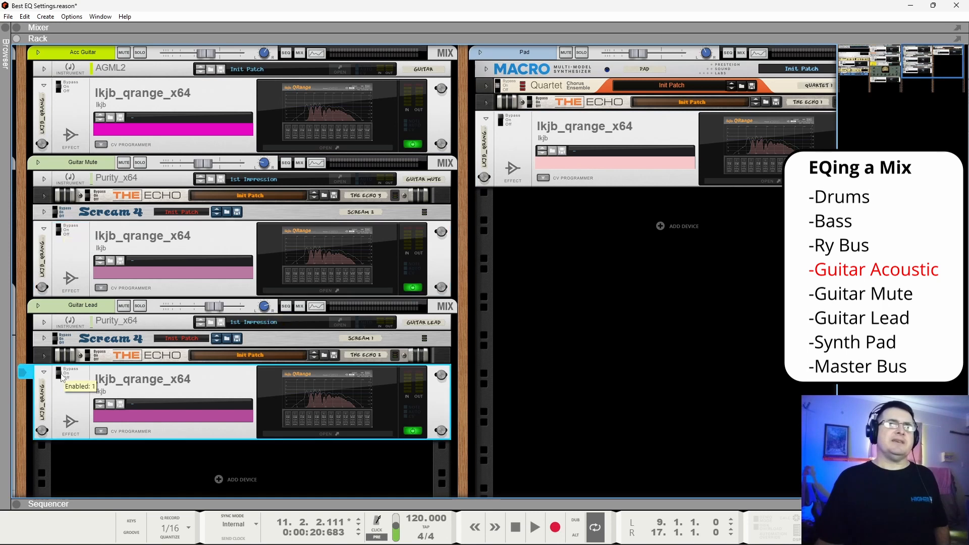
click(58, 230)
Reset bands 6 and 8 of the Acc Guitar QRange to 0 dB gain and move its window clear of the channel controls.
click(311, 127)
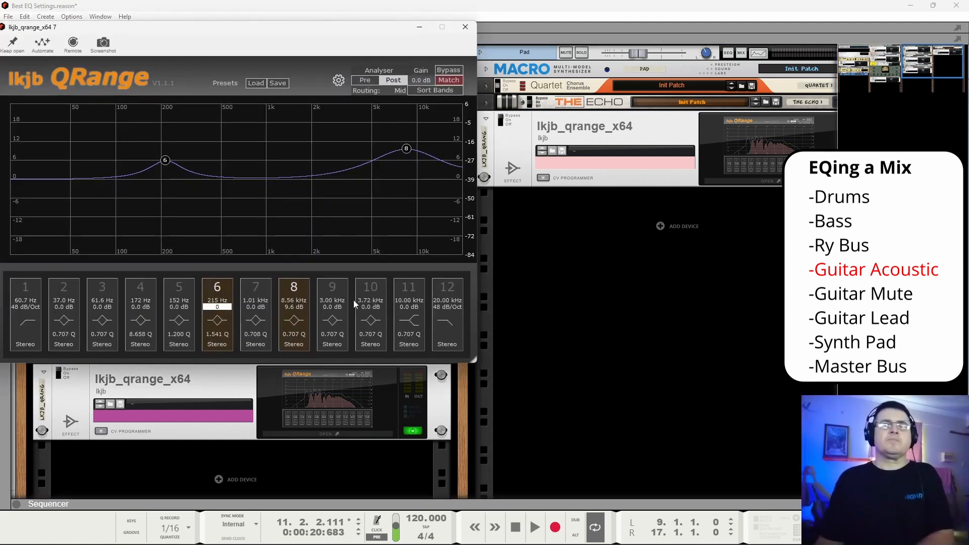
key(Return)
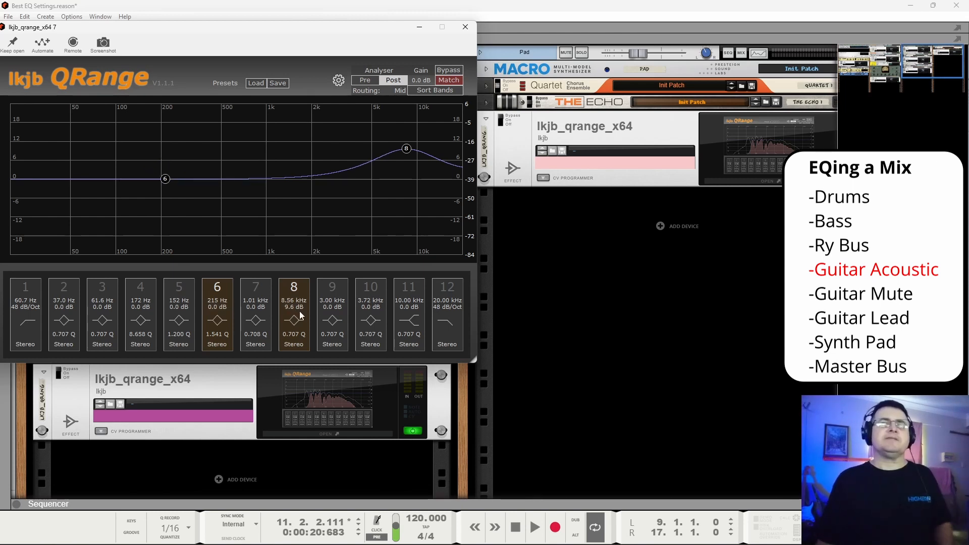
key(Return)
drag(247, 29, 297, 99)
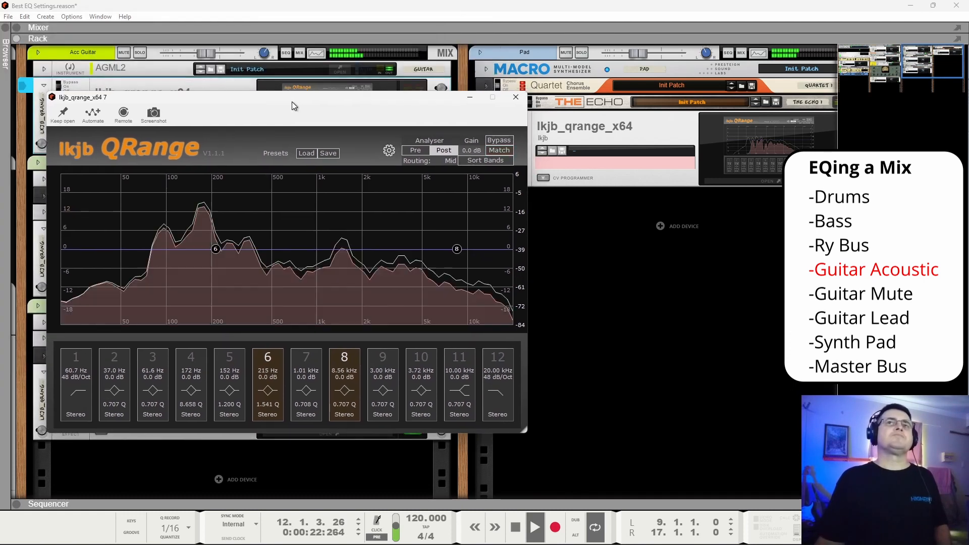
Compare the Acc Guitar soloed and within the full mix while the song plays.
click(140, 54)
click(139, 54)
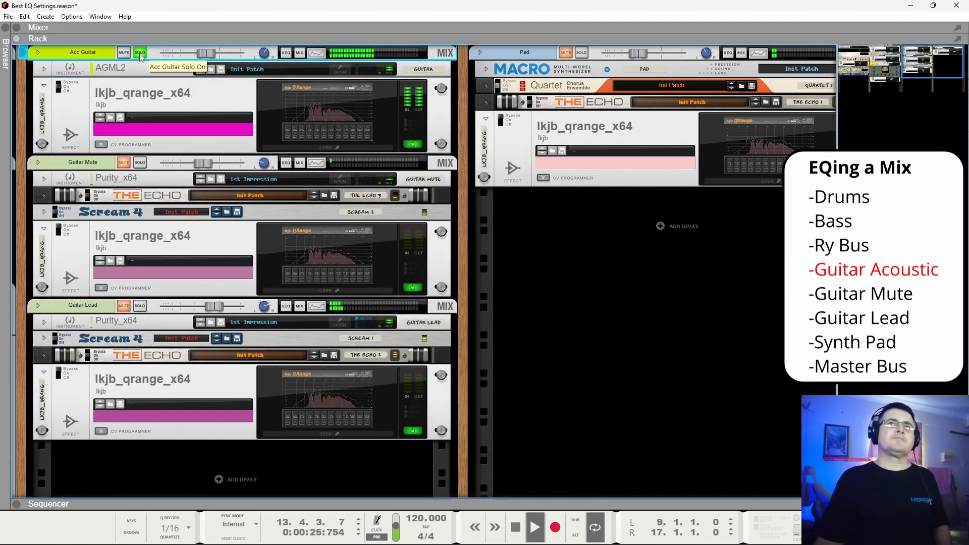
click(139, 53)
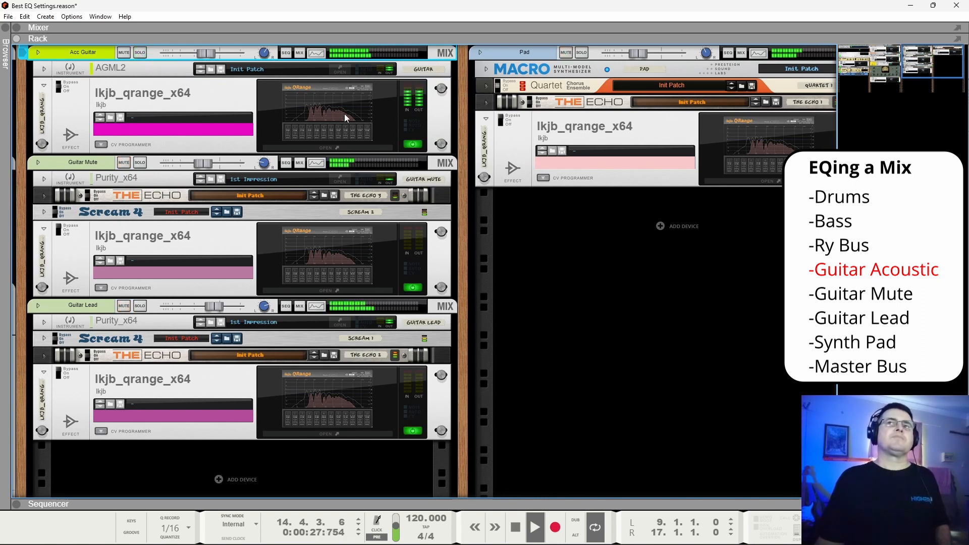
Open the Acc Guitar QRange, keep its window open, and play the song with Acc Guitar soloed.
click(349, 114)
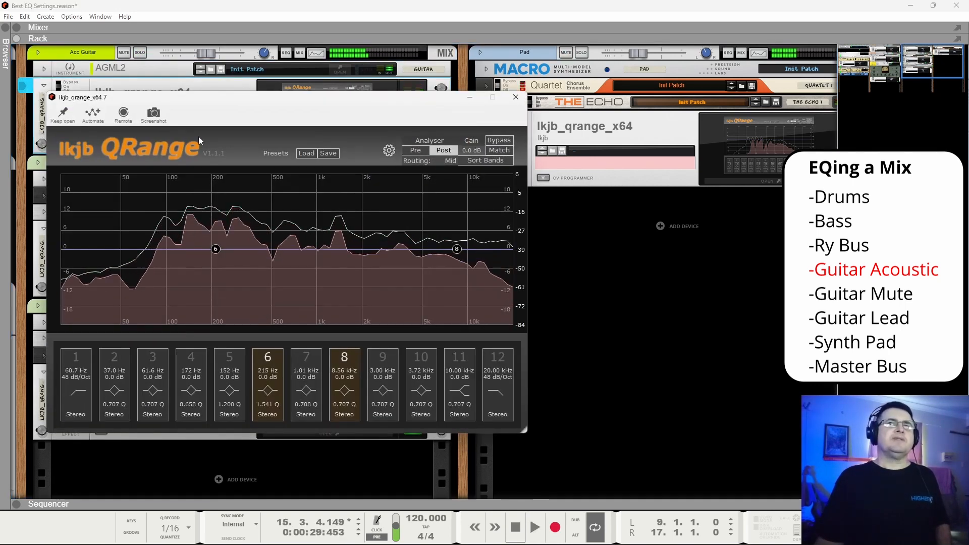
click(142, 53)
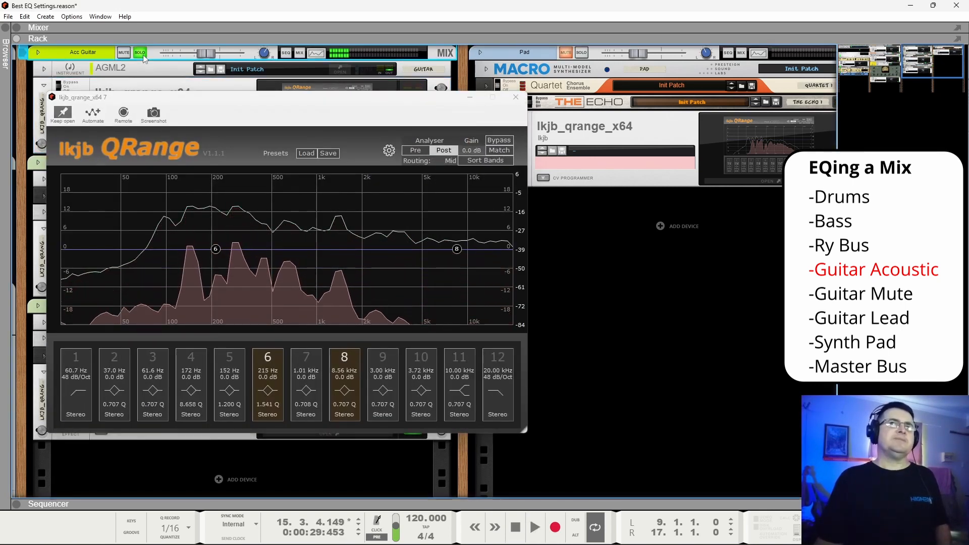
key(space)
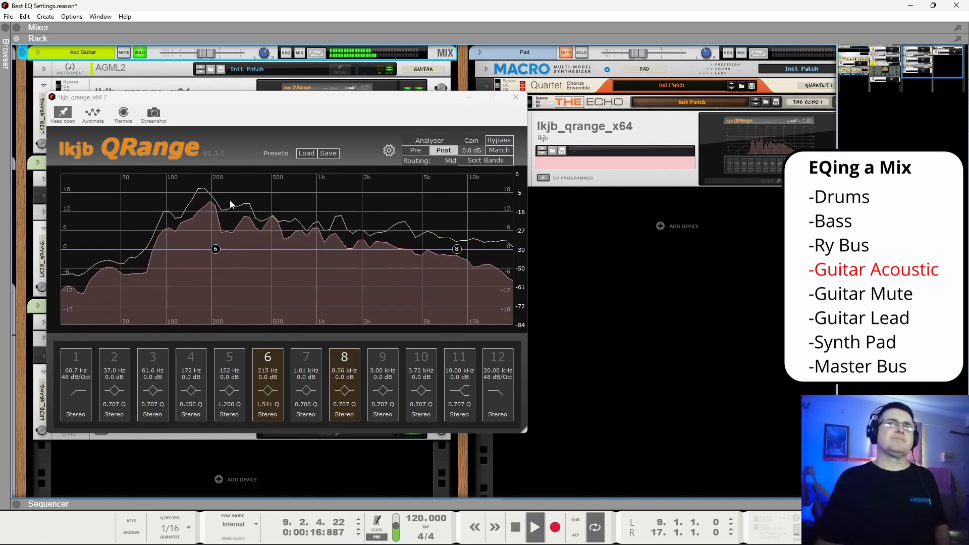
Audition gain changes on the Acc Guitar's high band 8, leave it at 8.97 kHz and -0.1 dB, and stop playback.
drag(457, 249, 462, 220)
key(space)
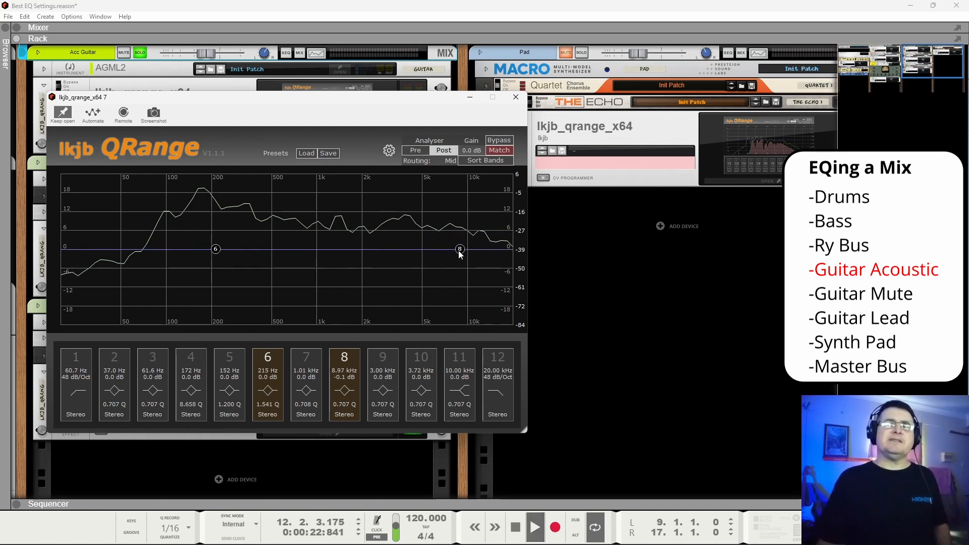
key(space)
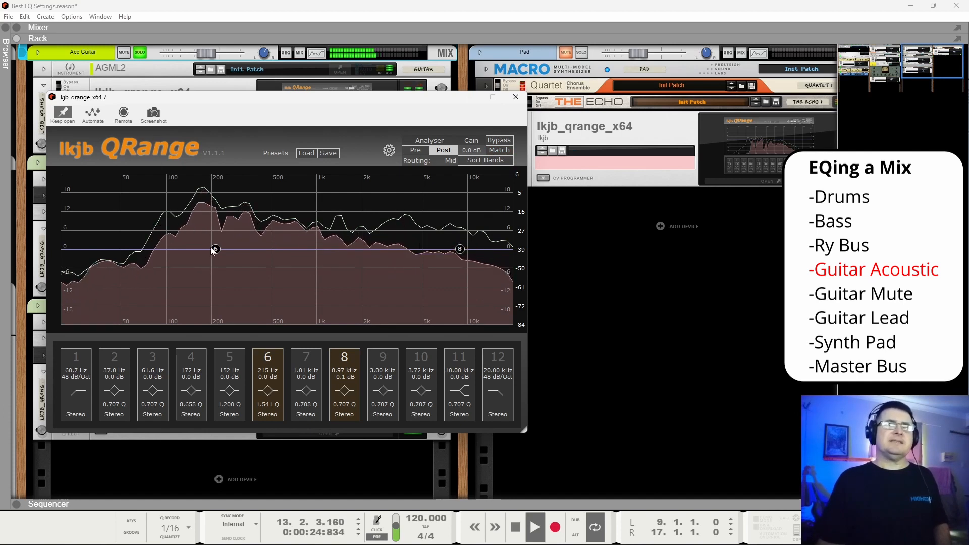
key(space)
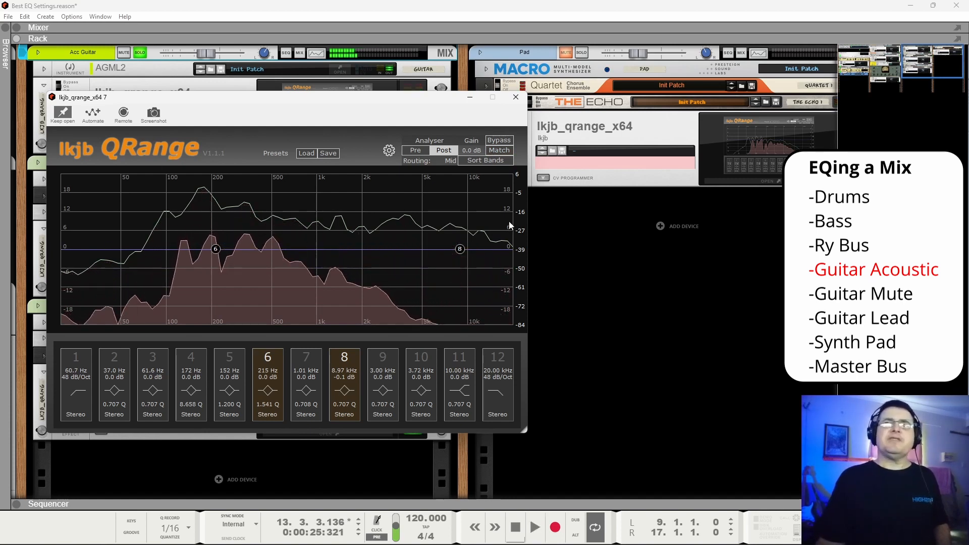
Enable low-cut band 1 at 20 Hz and high-cut band 12, sweeping the high cut down to 120 Hz during playback.
click(76, 359)
key(space)
drag(134, 249, 50, 255)
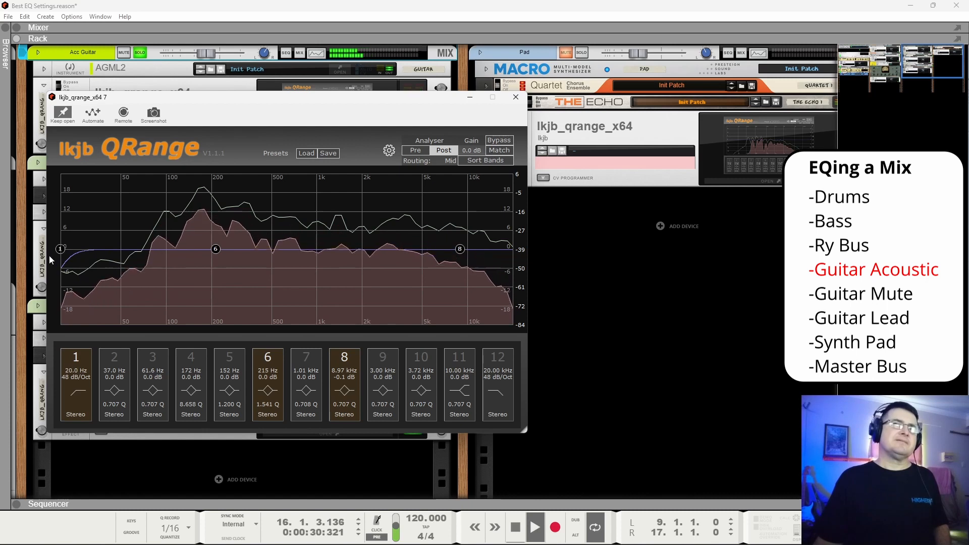
click(495, 359)
drag(511, 250, 178, 272)
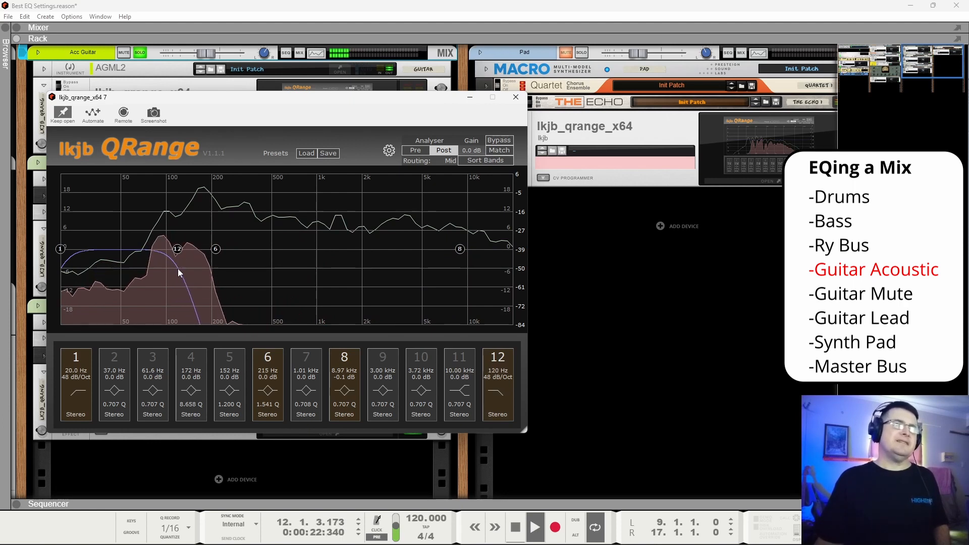
Return the high cut to 20 kHz, set the Acc Guitar's low cut to 64.6 Hz, and stop playback.
drag(60, 249, 546, 253)
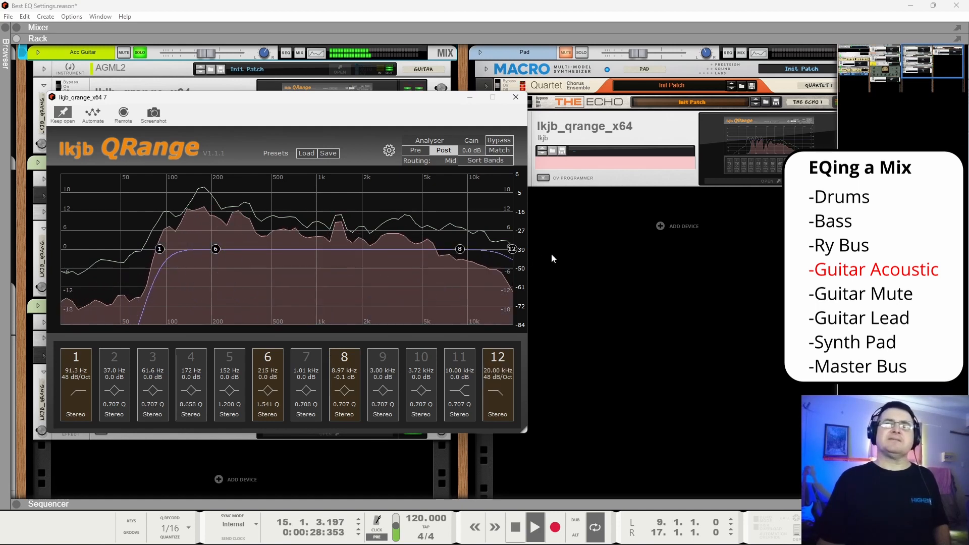
drag(160, 249, 138, 252)
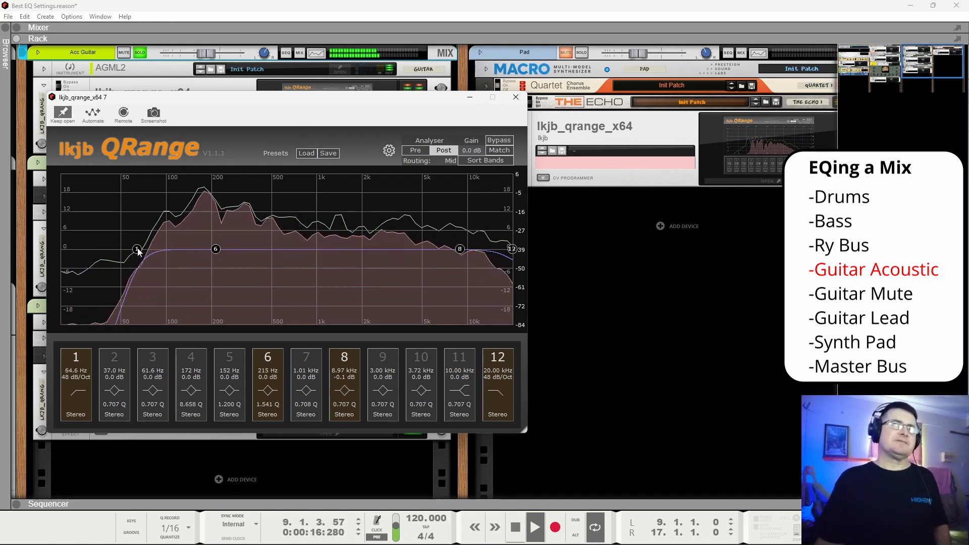
key(space)
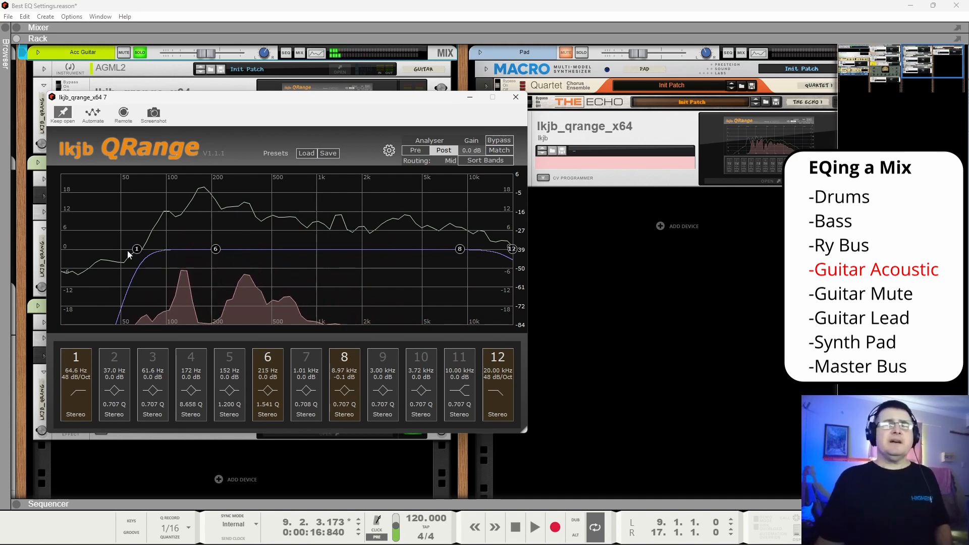
Play the soloed Acc Guitar, try its low cut at 227 Hz, and unsolo the track to hear the full mix.
key(space)
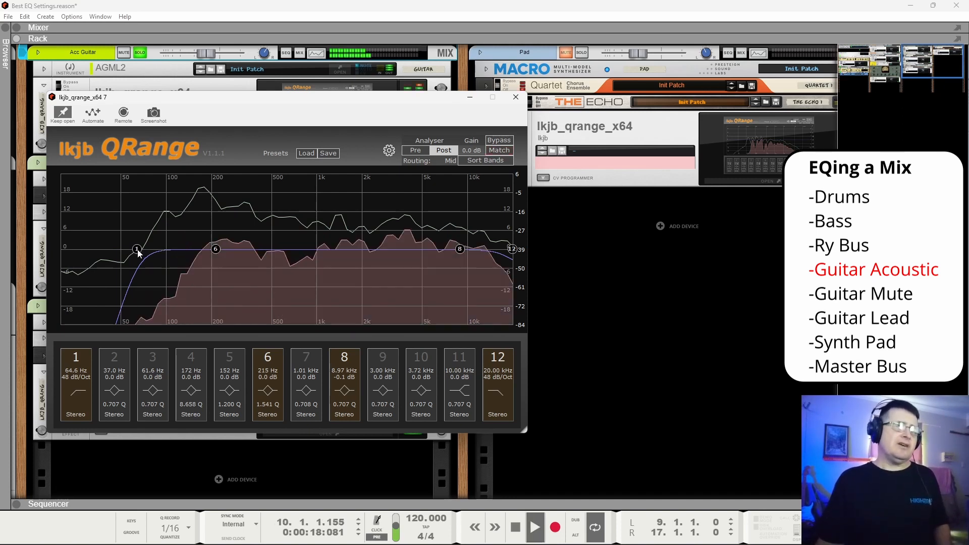
drag(139, 251, 219, 264)
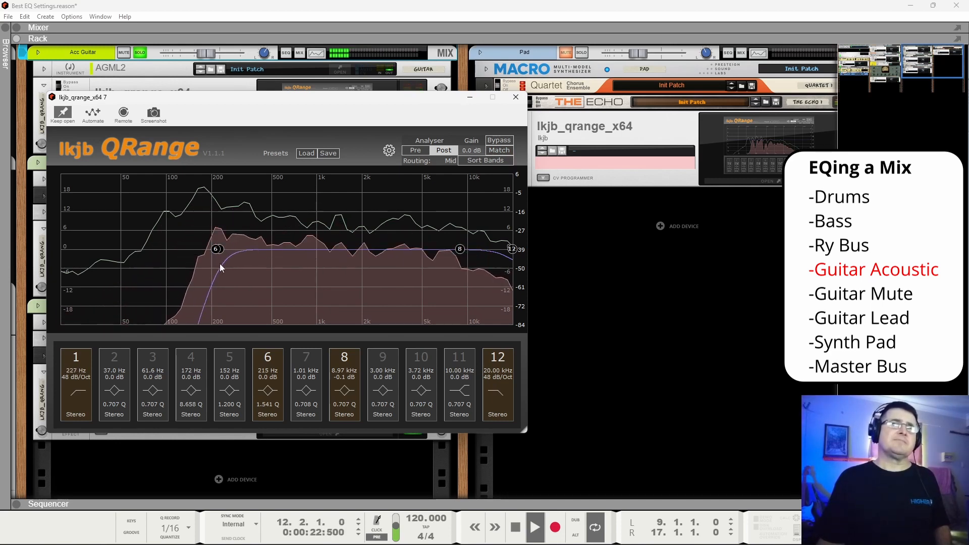
click(140, 53)
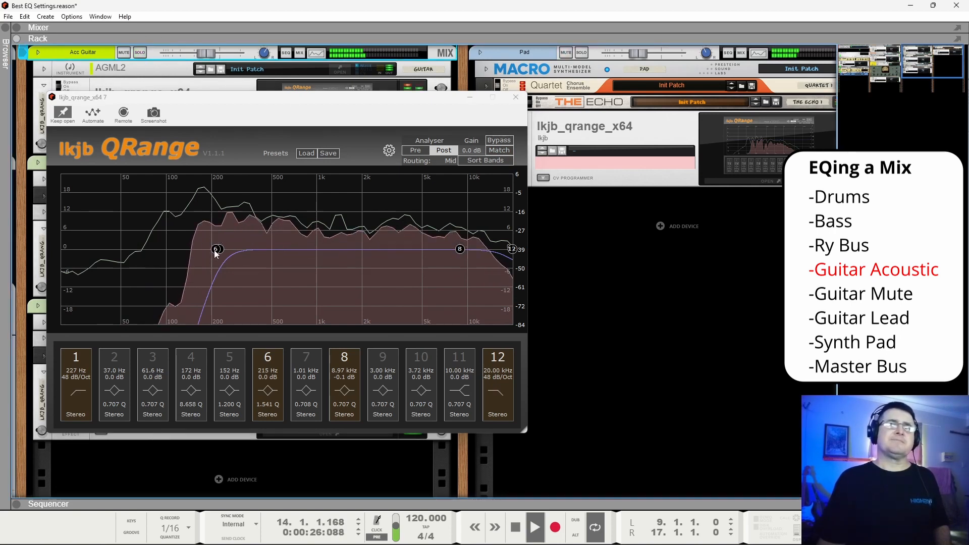
Disable the Acc Guitar's bands 6 and 8, sweep its low cut up to 1.38 kHz in the full mix, and stop playback.
click(268, 358)
click(344, 358)
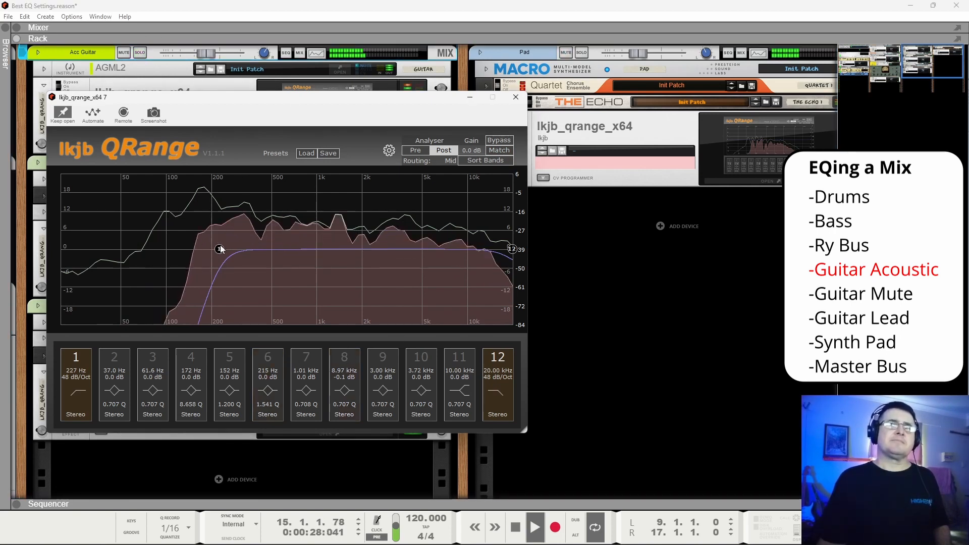
drag(220, 249, 338, 255)
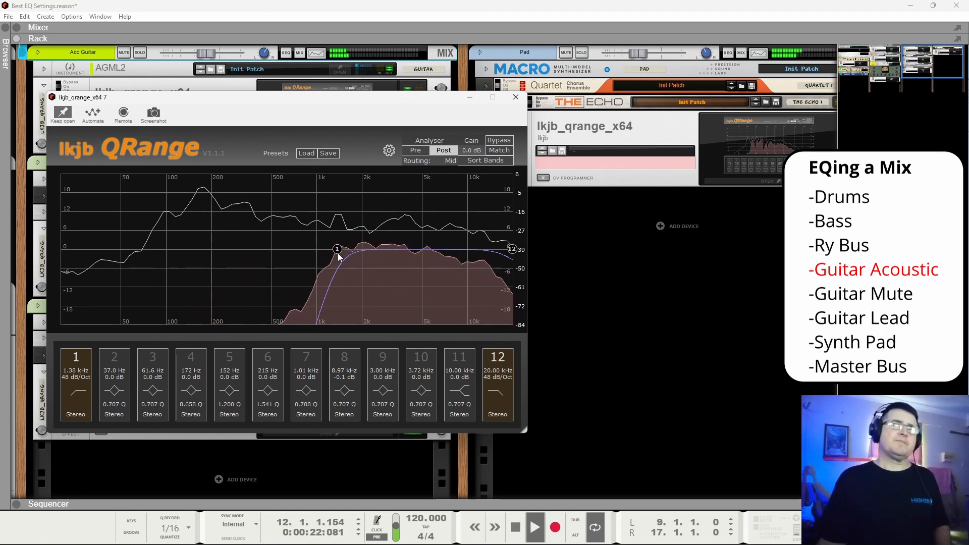
key(space)
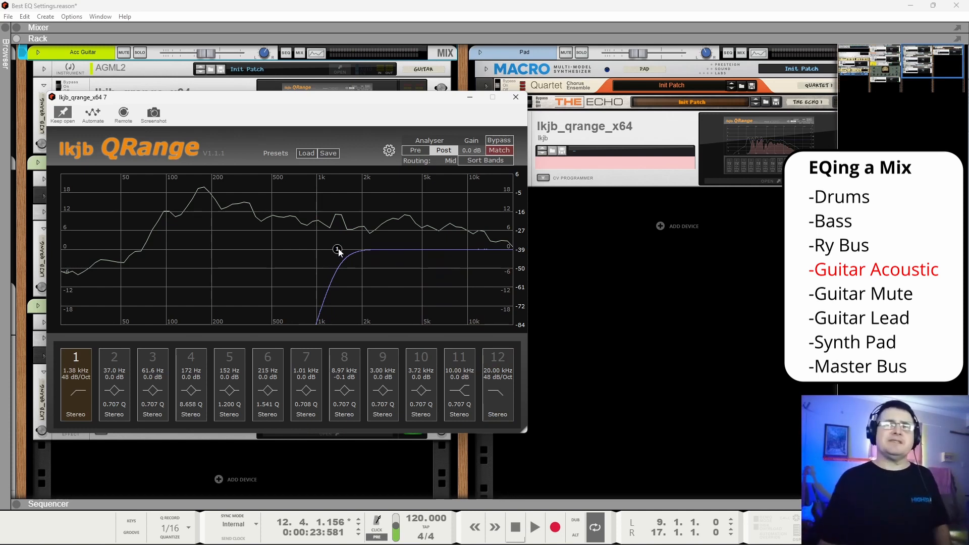
Lower the Acc Guitar's low cut to 103 Hz while the full mix plays, and stop playback.
key(space)
mouse_move(180, 261)
mouse_down()
mouse_move(158, 262)
mouse_move(176, 262)
mouse_move(168, 263)
mouse_up()
key(space)
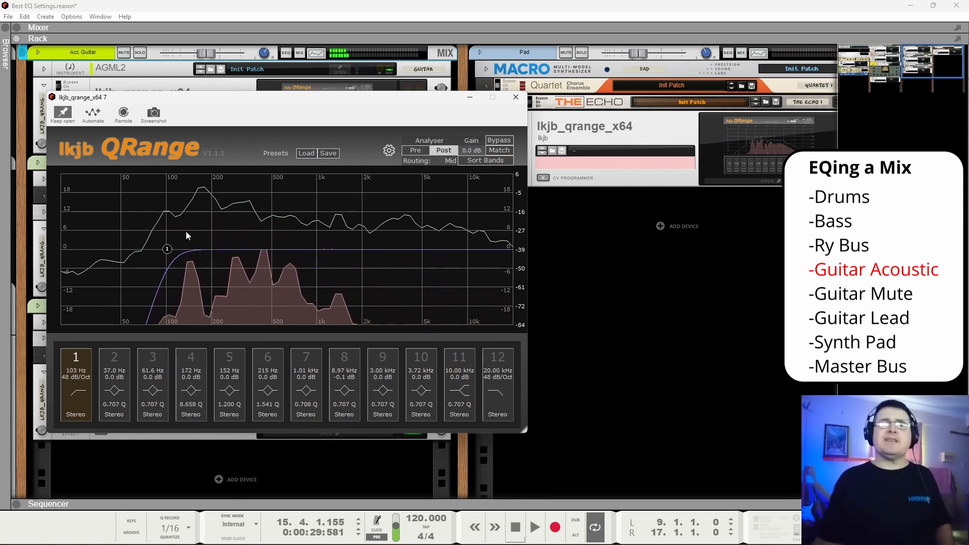
Enable band 8 on the Acc Guitar during playback and set it to a 1.2 dB boost at 3.32 kHz.
key(space)
click(337, 358)
drag(463, 252, 397, 249)
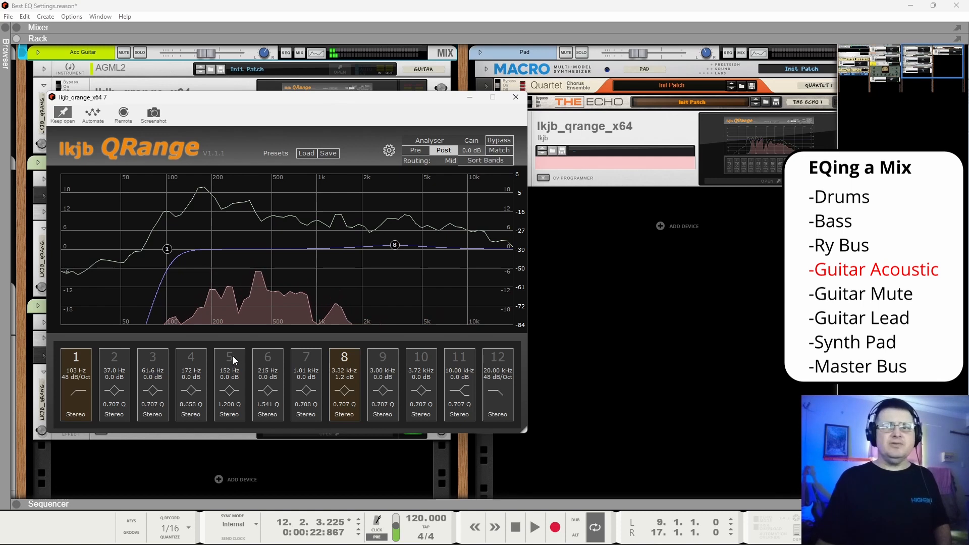
Enable band 6, audition a 5.2 dB boost at 251 Hz, solo Acc Guitar, and set the band to -4.1 dB at 321 Hz.
click(267, 358)
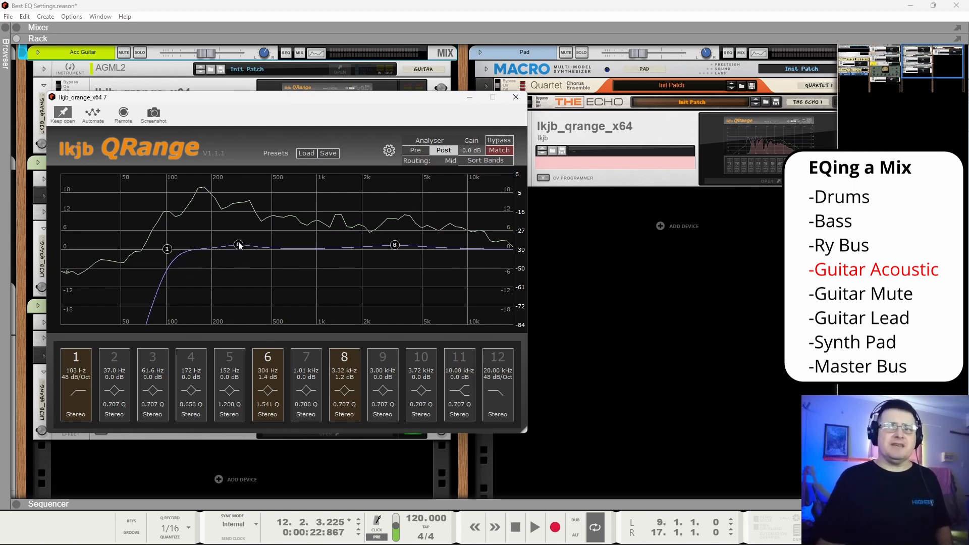
drag(238, 239, 228, 237)
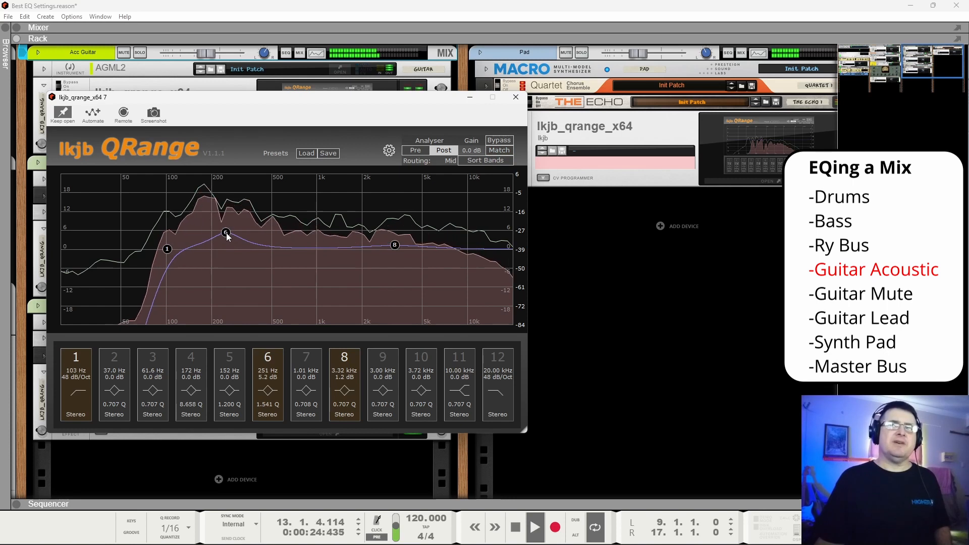
click(140, 53)
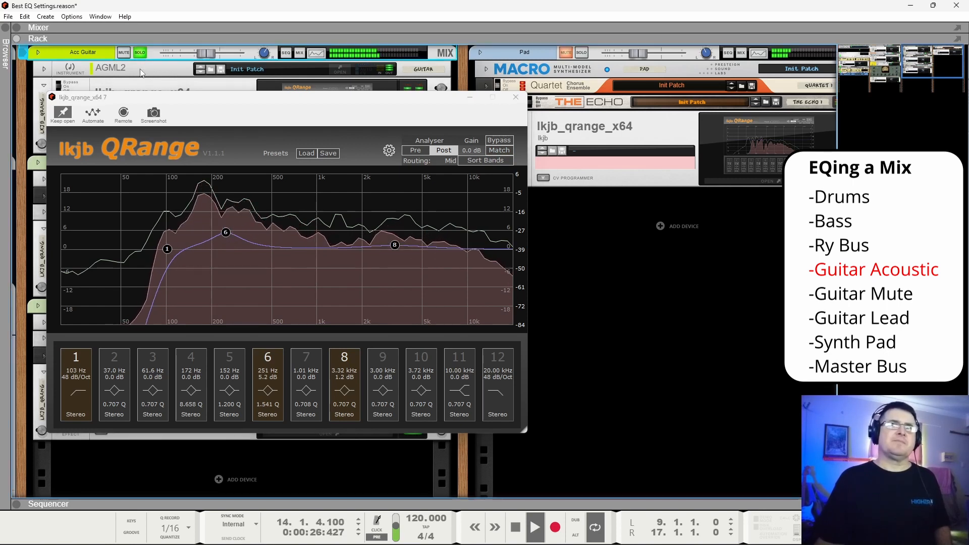
drag(226, 233, 239, 259)
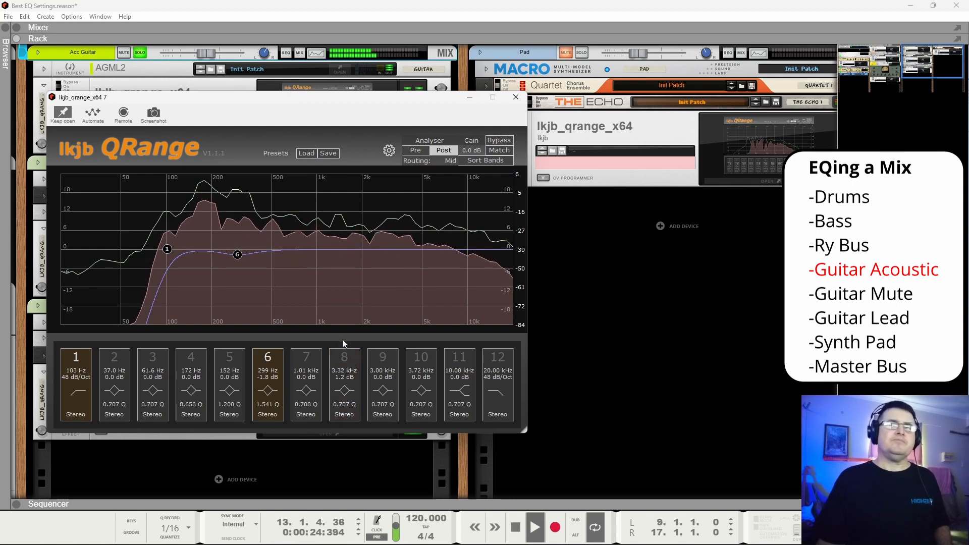
drag(237, 261, 242, 262)
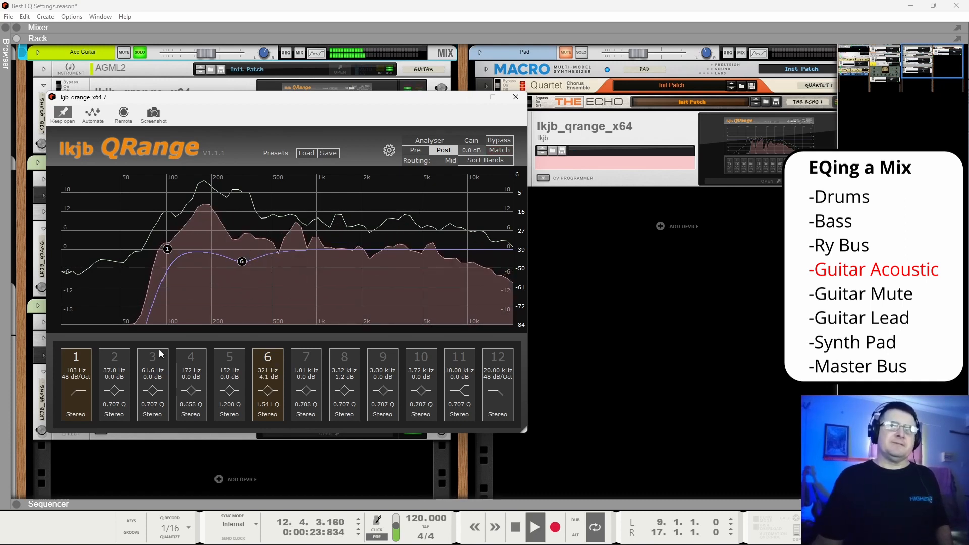
Re-enable band 8 and the 20 kHz high cut, and add high-shelf band 11 at 9.92 kHz with -5.0 dB.
click(348, 357)
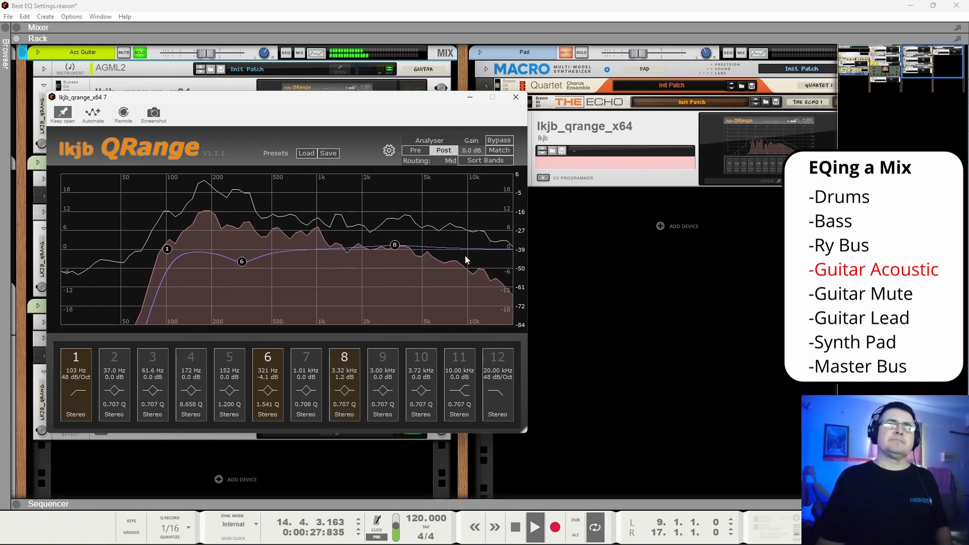
click(503, 360)
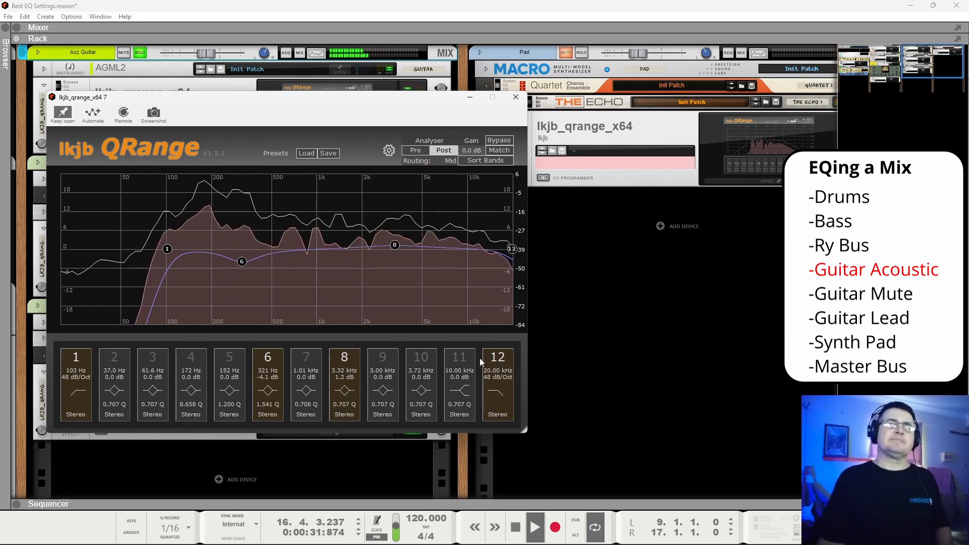
click(461, 357)
drag(467, 249, 467, 257)
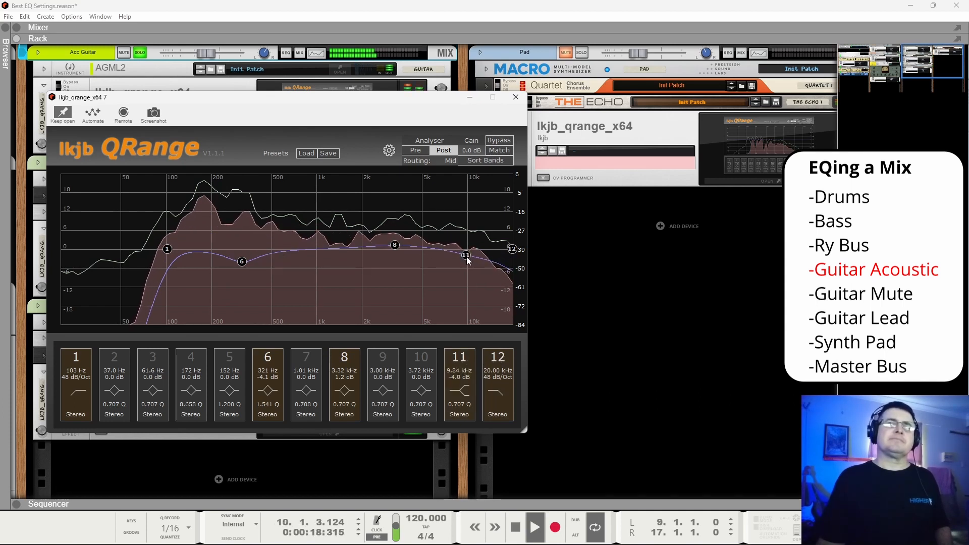
Unsolo Acc Guitar and compare the full mix with its bands 11 and 12 off and on.
click(135, 56)
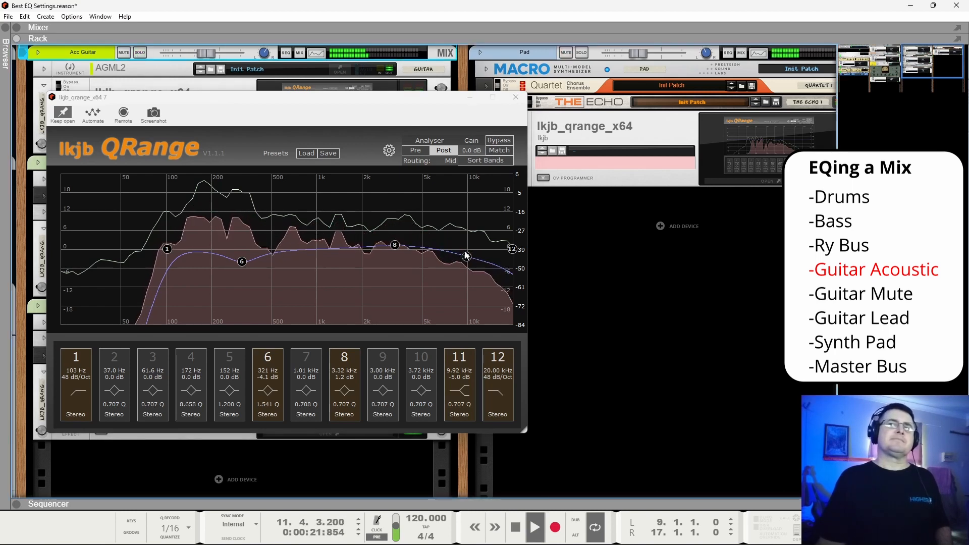
click(463, 360)
click(496, 358)
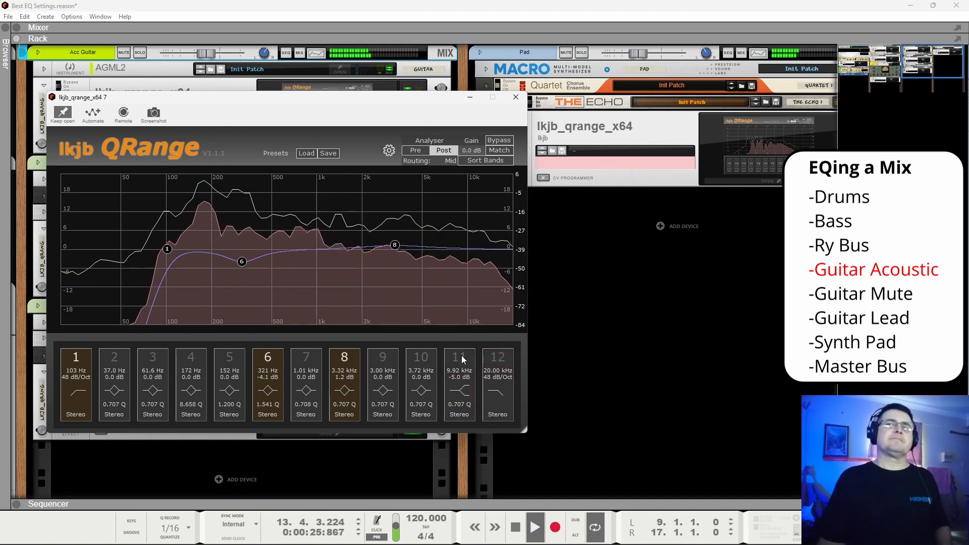
click(463, 359)
click(496, 357)
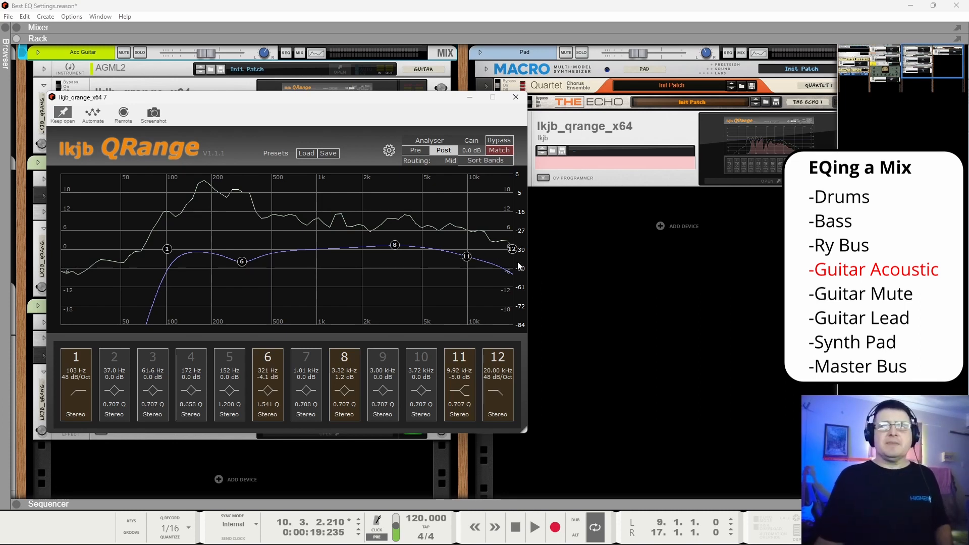
Play the song, close the QRange window, and compare Acc Guitar with its EQ bypassed and active, in the mix and soloed.
key(space)
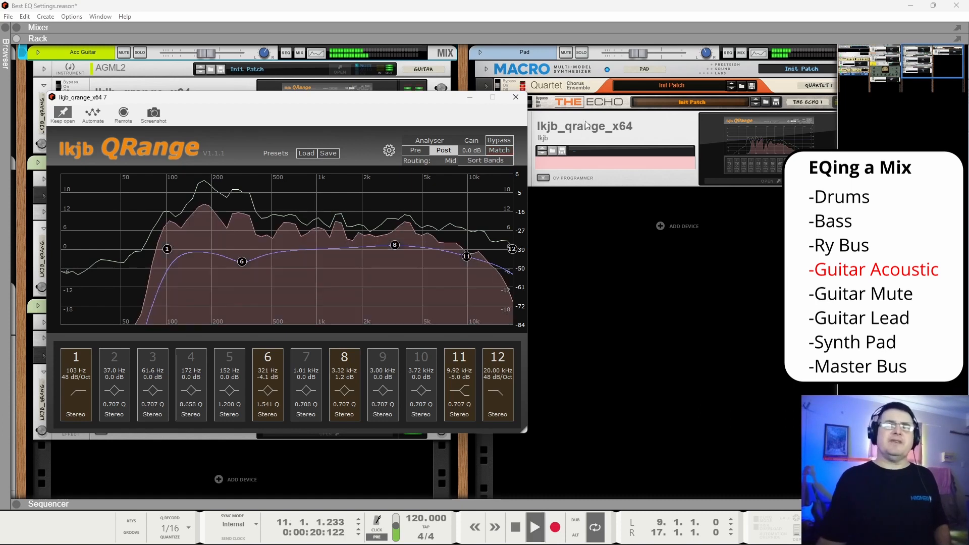
click(515, 97)
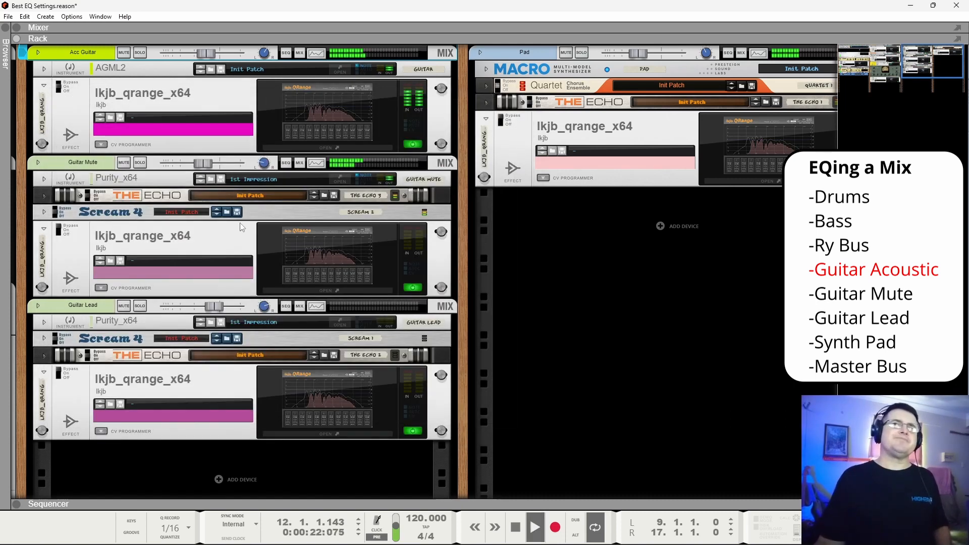
click(65, 86)
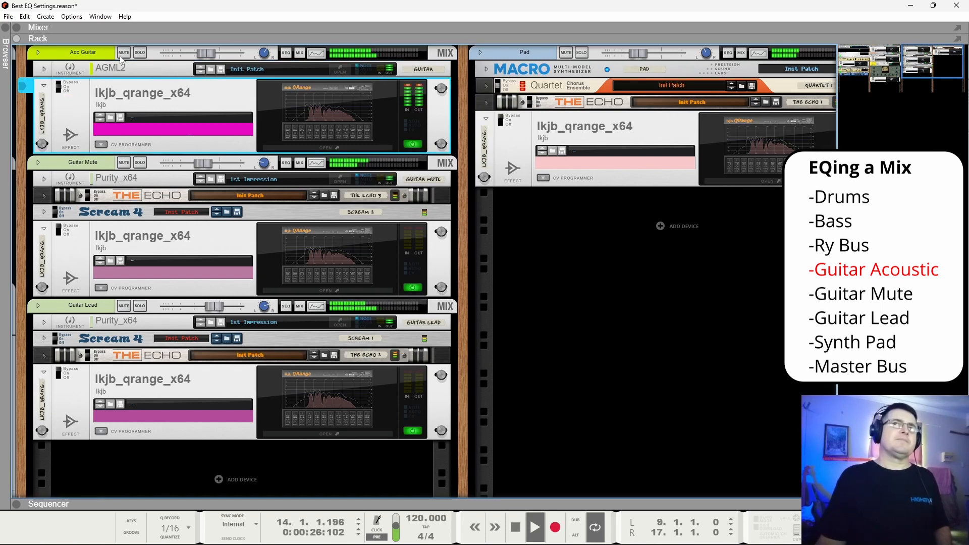
click(140, 53)
click(64, 87)
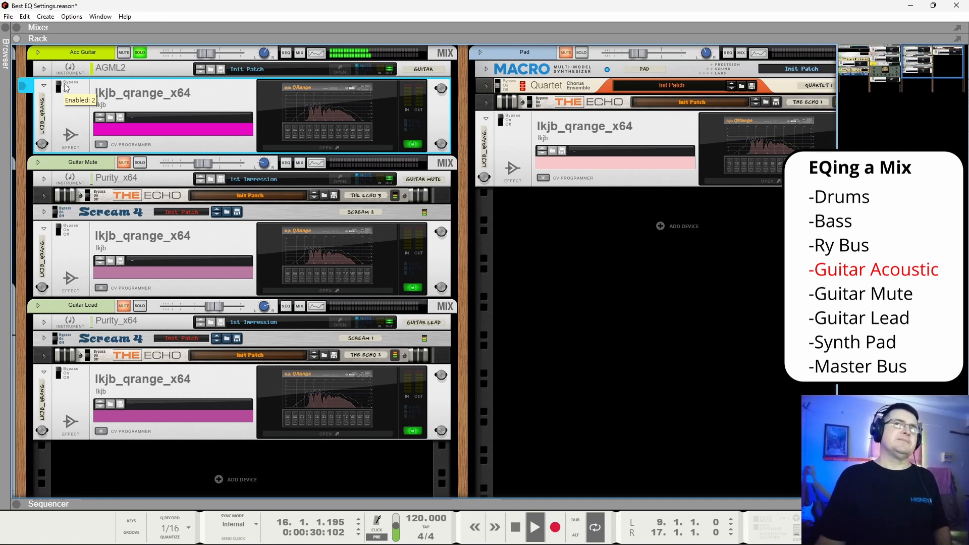
Unsolo Acc Guitar and solo the Guitar Mute track during playback.
click(140, 53)
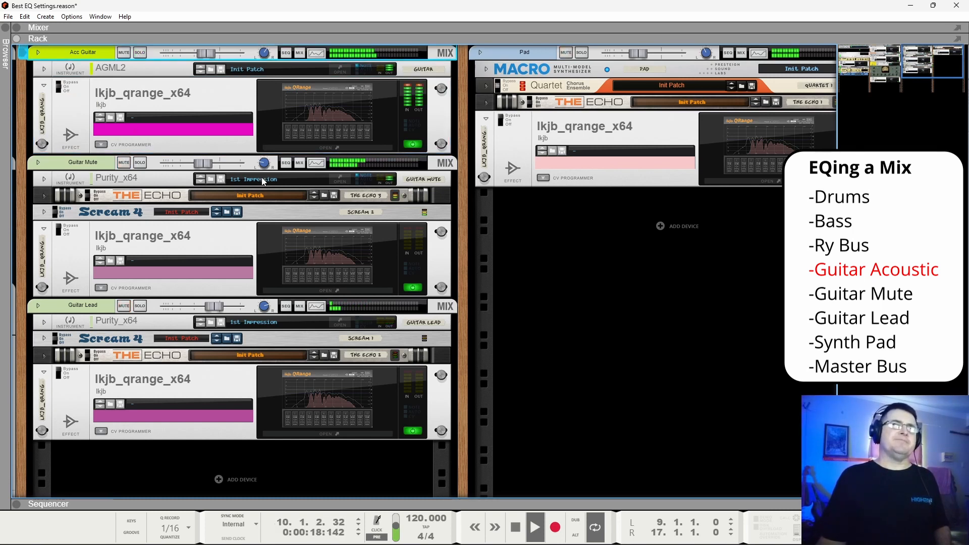
click(139, 162)
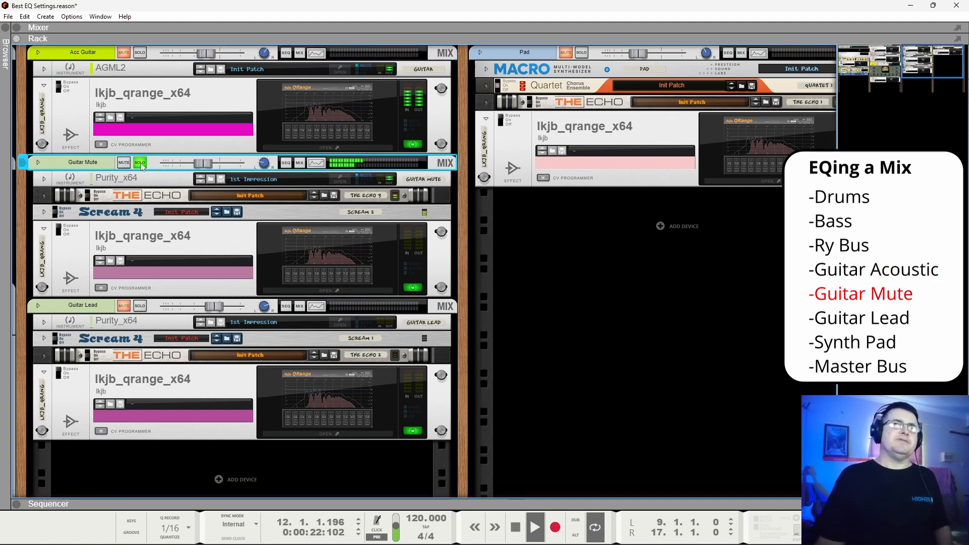
Open the Guitar Mute track's QRange EQ, switch off band 4 and keep the window open clear of the track's mute and solo controls.
click(325, 253)
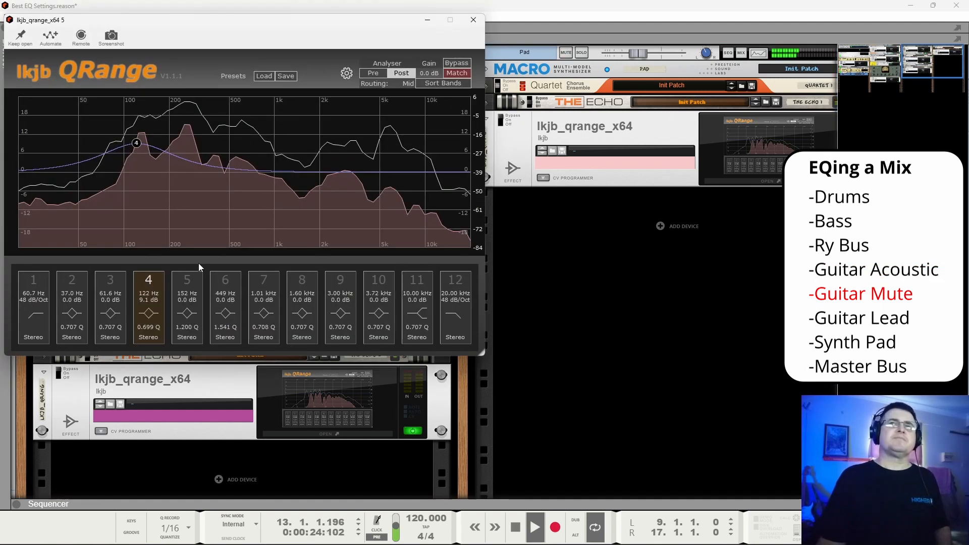
click(150, 282)
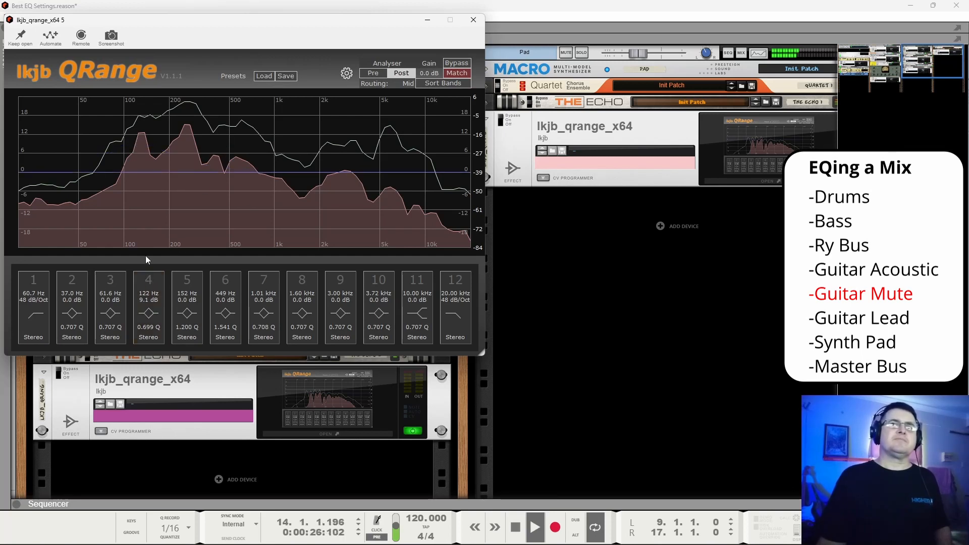
drag(234, 21, 243, 49)
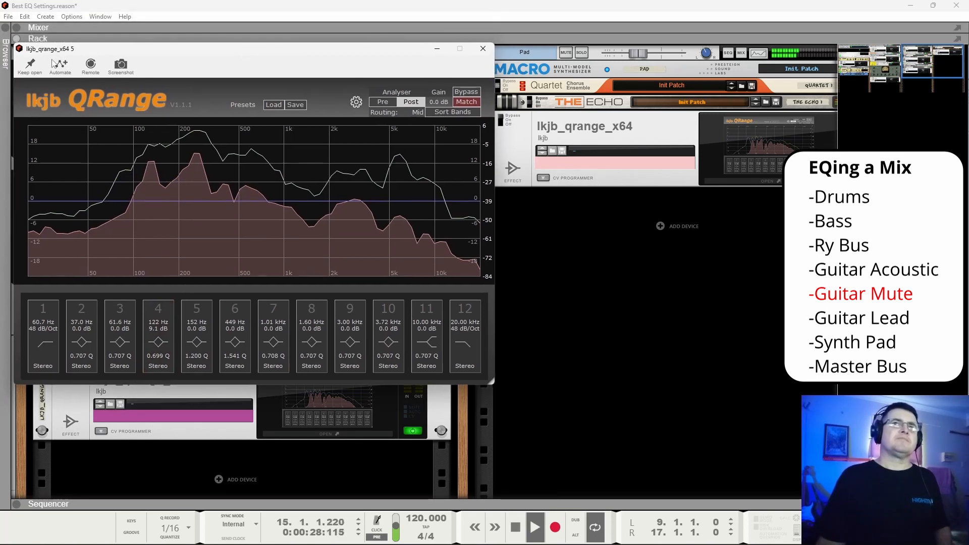
drag(172, 55, 316, 61)
Enable band 1 as a high-pass at 50.4 Hz, and sweep the band 12 low-pass down to 137 Hz and back to 20 kHz.
click(139, 163)
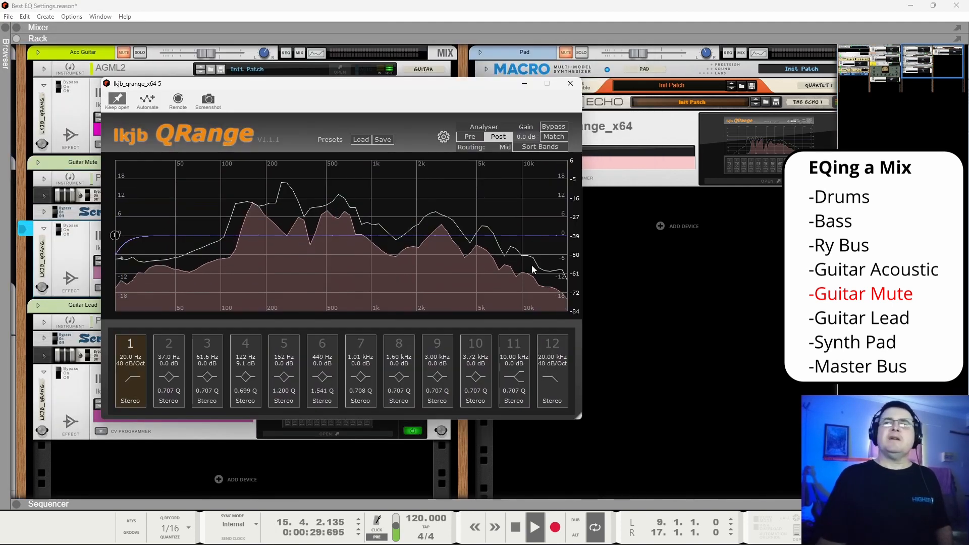
drag(564, 235, 242, 238)
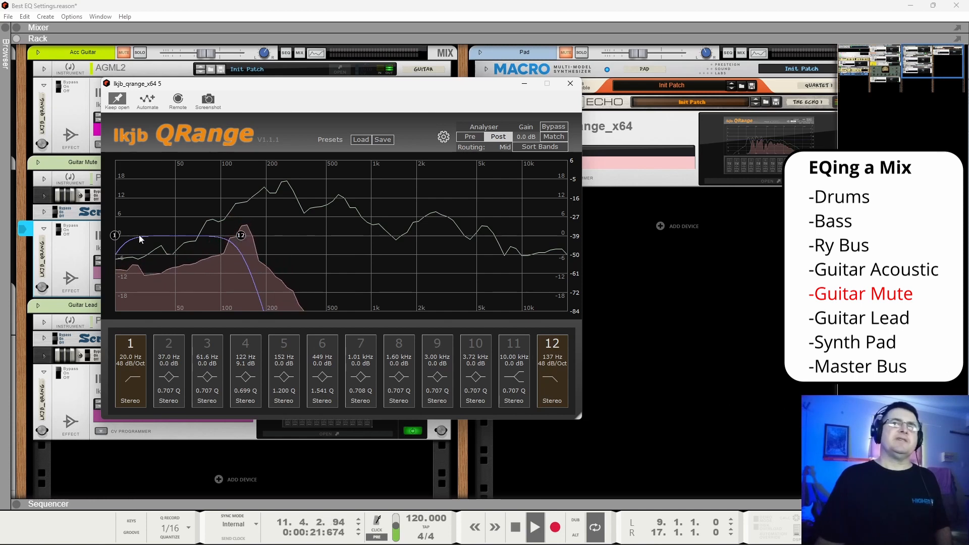
drag(115, 235, 567, 241)
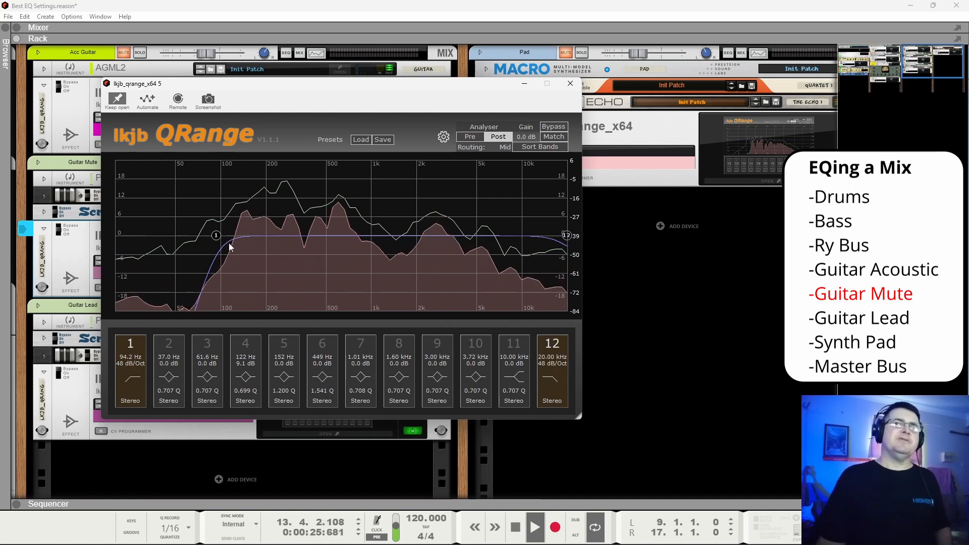
drag(216, 235, 178, 238)
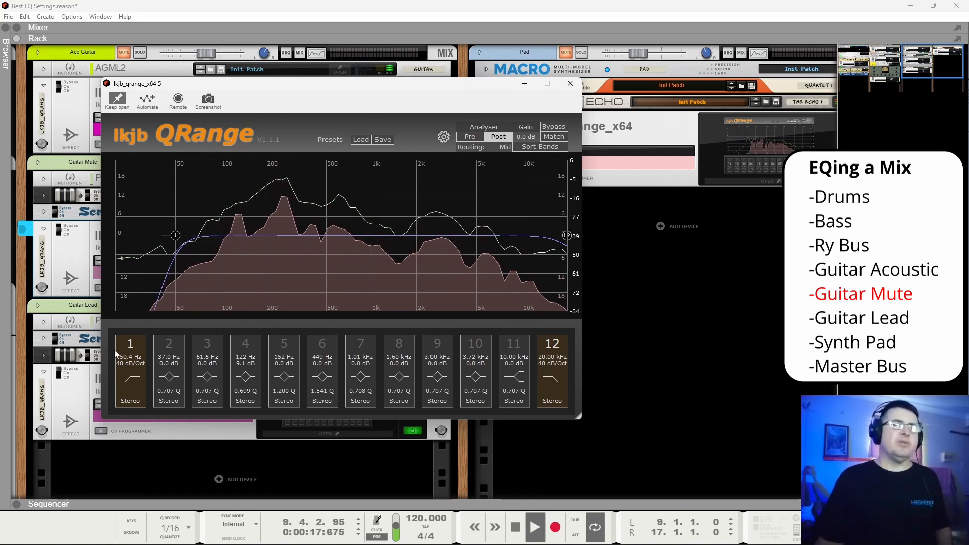
Try a 12 dB/Oct slope on the band 1 high-pass and return it to 48 dB/Oct.
click(129, 363)
click(137, 376)
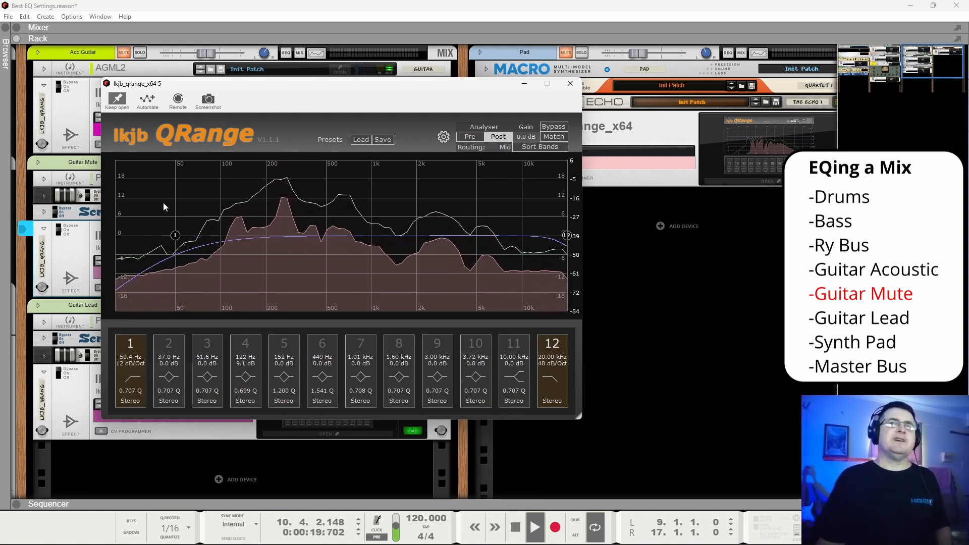
click(130, 363)
click(148, 395)
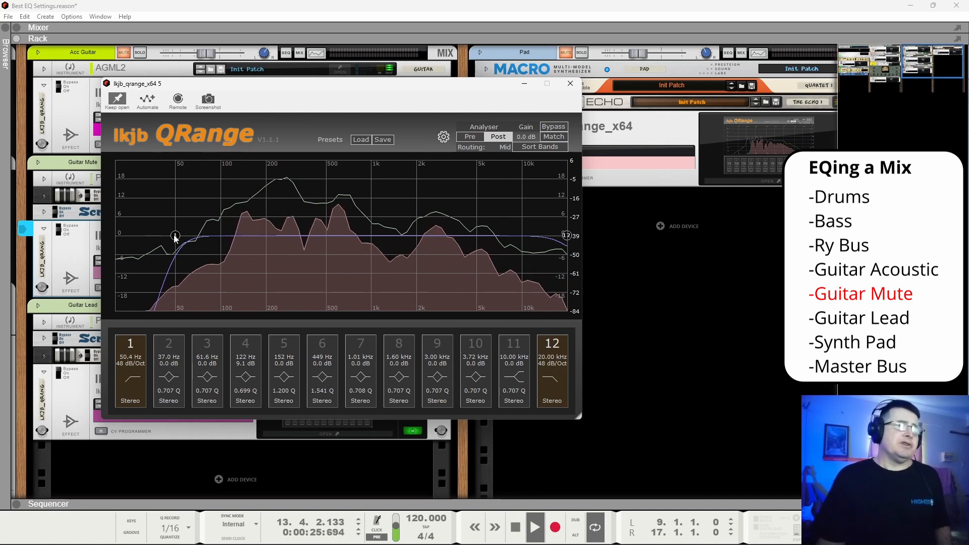
Restart playback with band 12 off, move the EQ window aside and unsolo Guitar Mute to hear it in the full mix.
key(space)
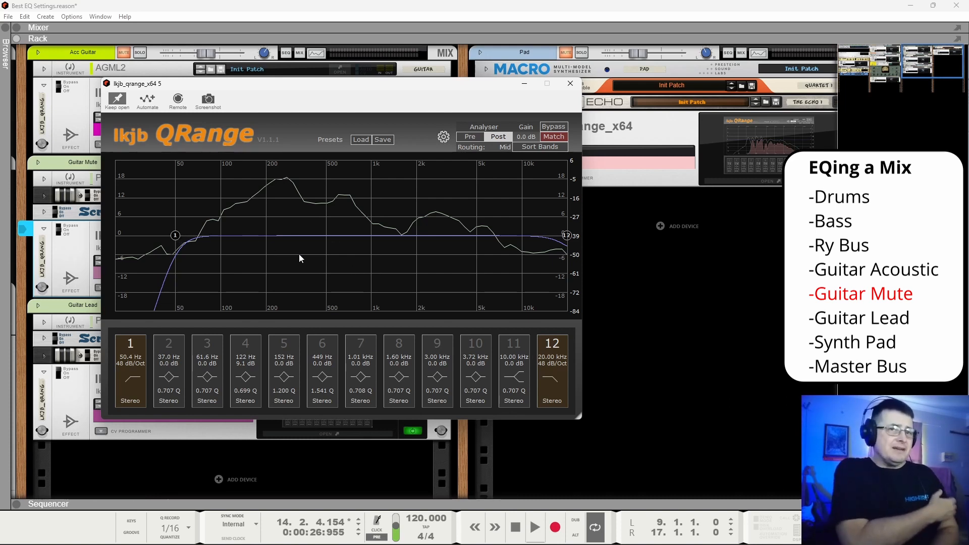
click(364, 346)
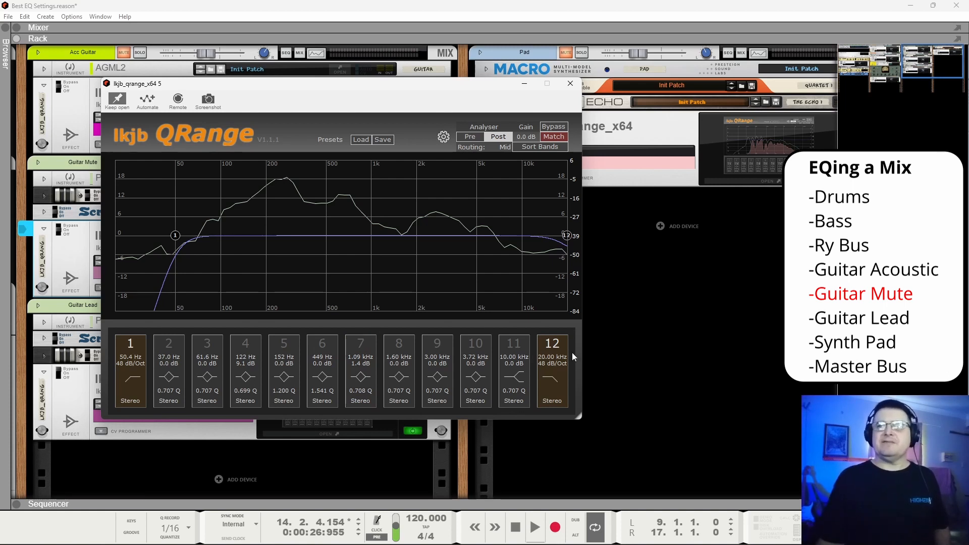
key(space)
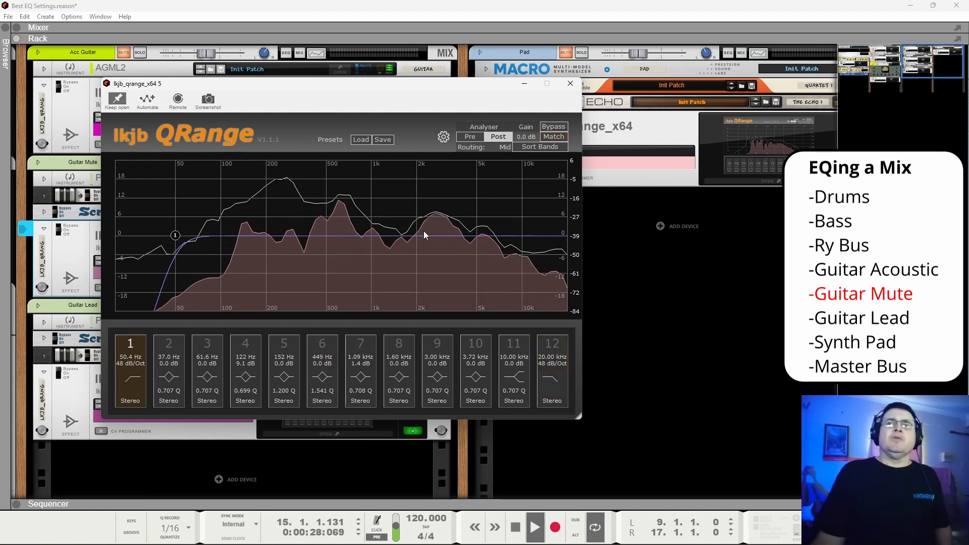
drag(157, 83, 208, 78)
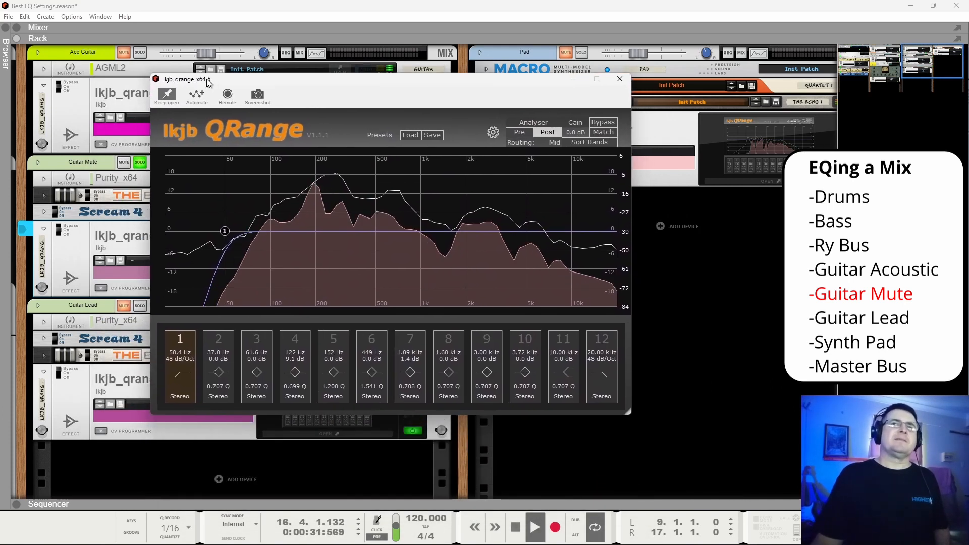
click(141, 162)
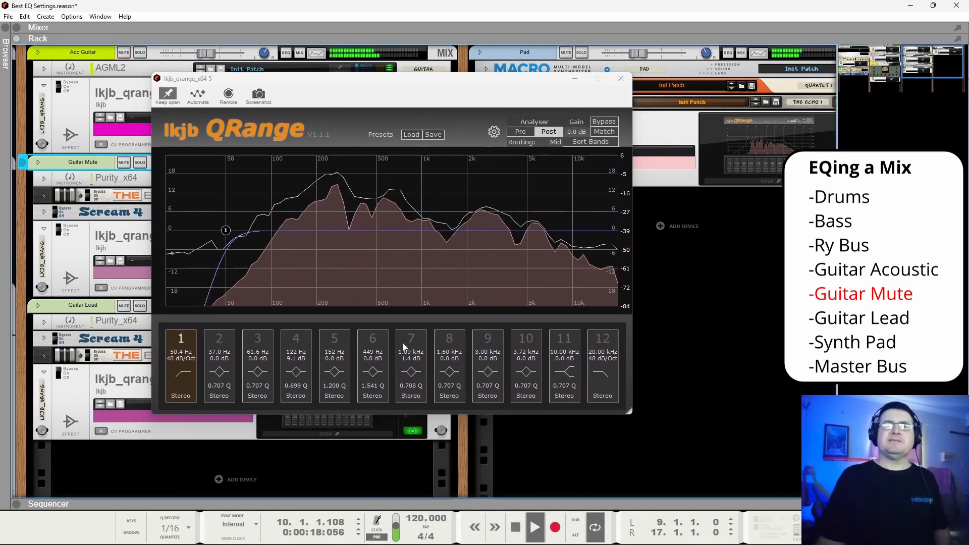
Enable band 6 on the Guitar Mute EQ and set it to a 2.3 dB boost at 125 Hz.
click(372, 343)
drag(370, 227, 287, 224)
drag(287, 225, 287, 232)
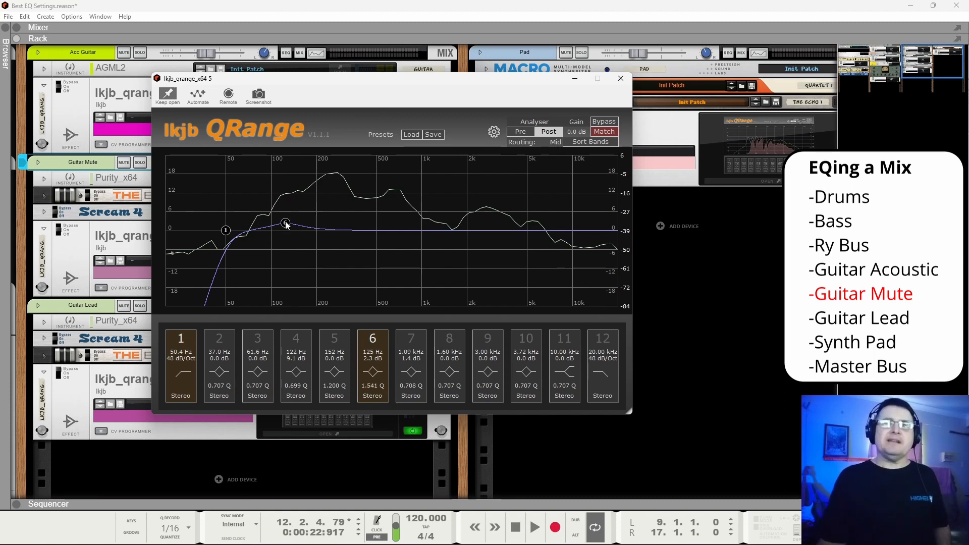
Resume playback, enable band 8 and set it to a 1.5 dB cut at 4.52 kHz.
key(space)
click(451, 337)
drag(456, 212, 471, 216)
drag(363, 209, 520, 237)
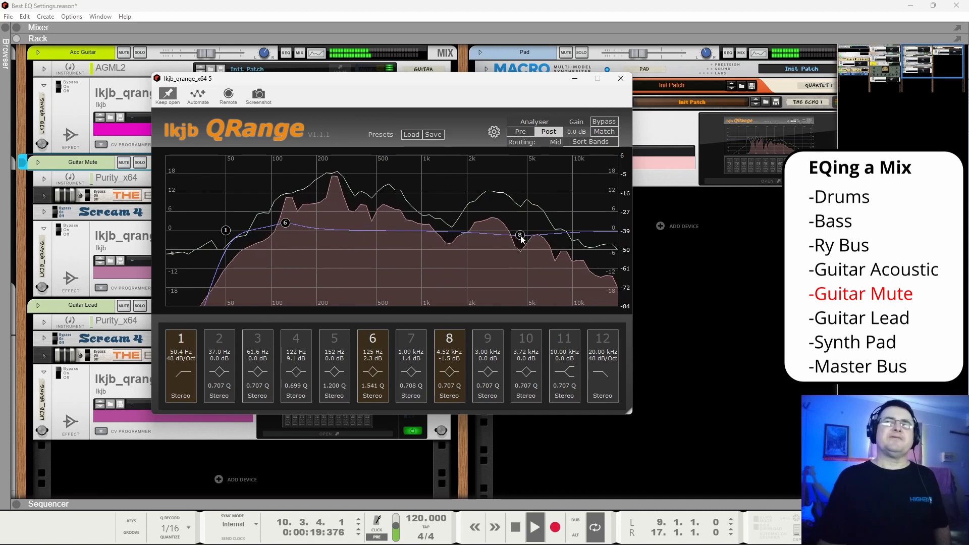
Enable the band 12 low-pass and set it to 8.77 kHz with a 12 dB/Oct slope.
click(604, 338)
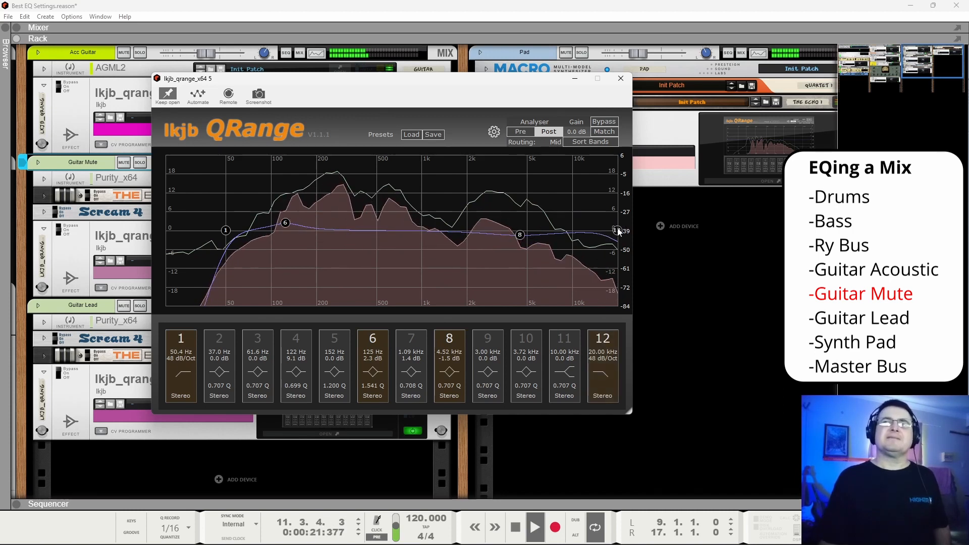
drag(617, 230, 567, 234)
click(598, 361)
click(604, 368)
drag(563, 232, 562, 232)
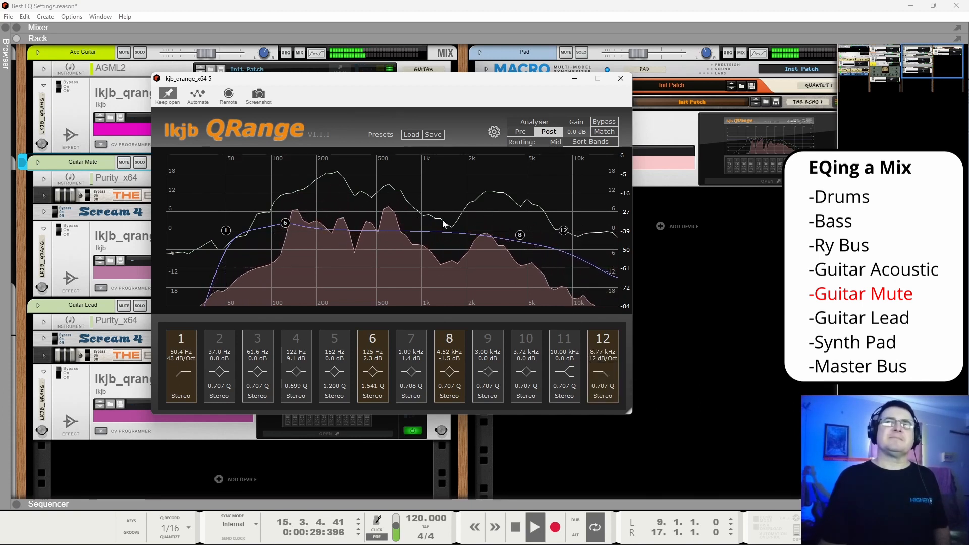
Enable band 7 and set it to a 1.5 dB boost at 1.70 kHz.
click(411, 338)
drag(428, 229, 458, 229)
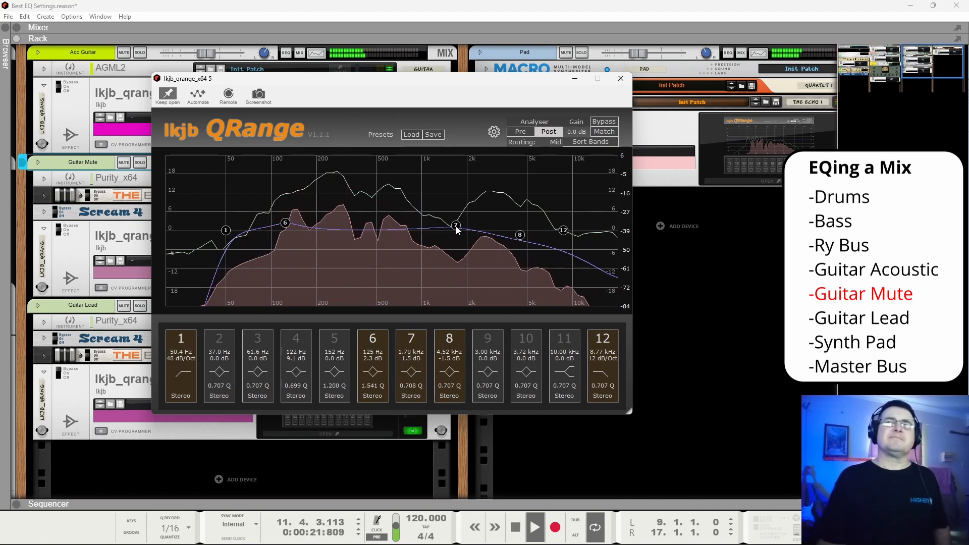
Compare the full mix with the Guitar Mute EQ bypassed and active, close its window and save the song.
click(610, 126)
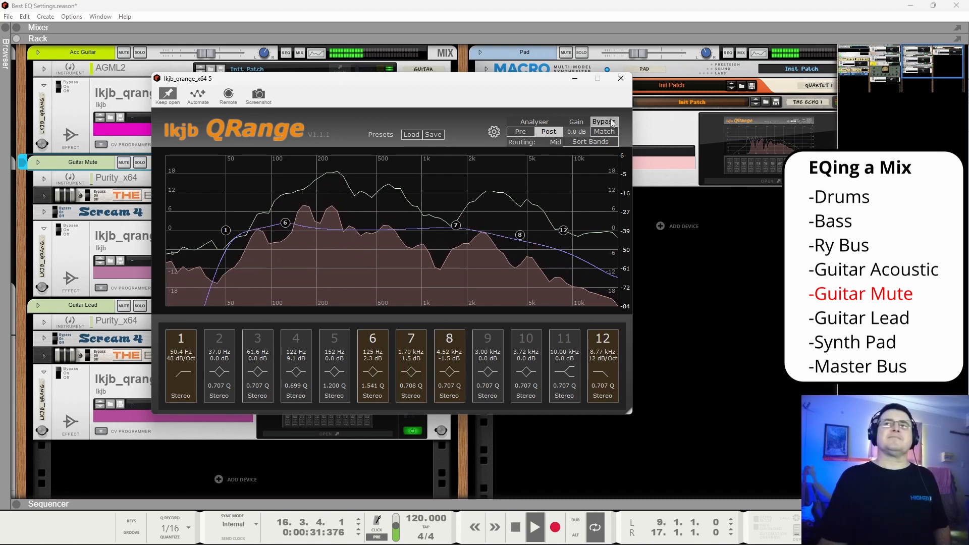
click(621, 78)
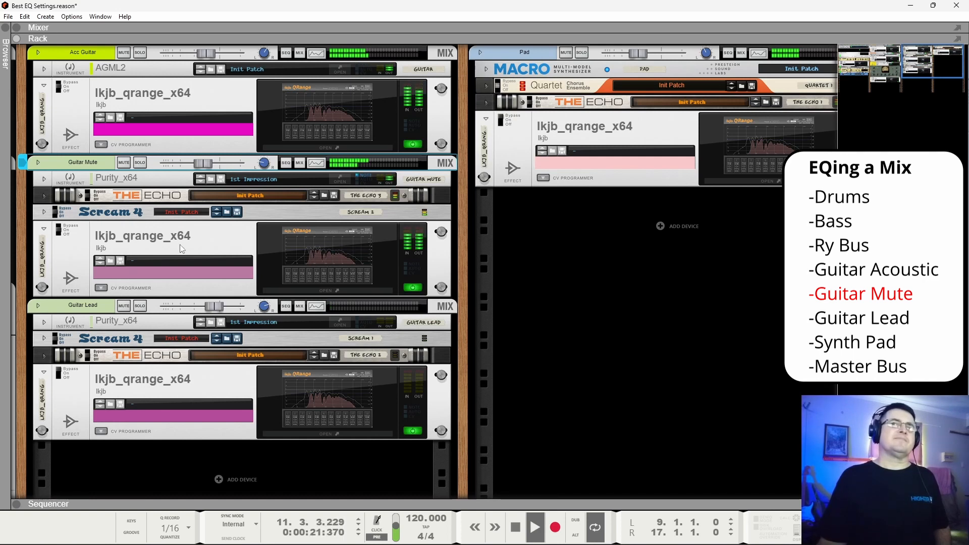
click(64, 225)
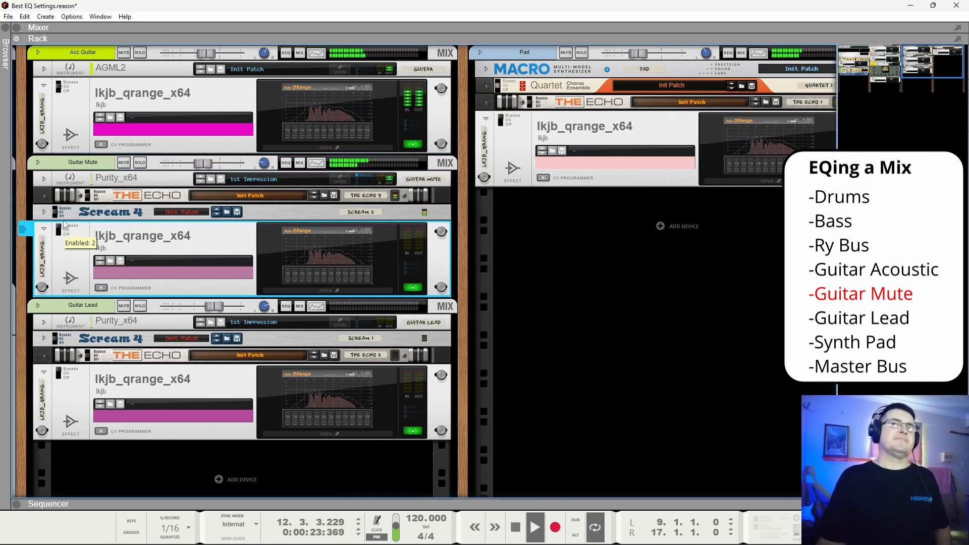
click(66, 232)
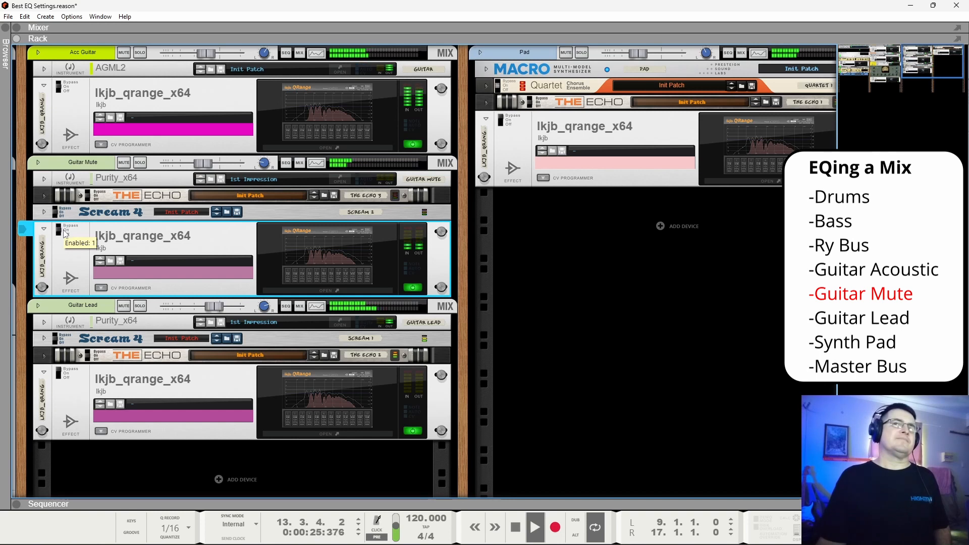
key(ctrl+s)
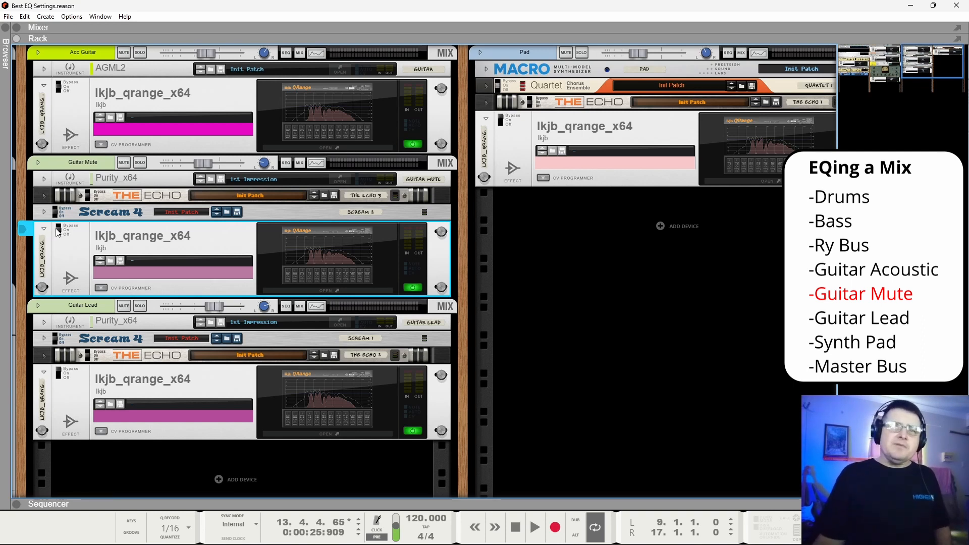
Solo Guitar Mute during playback, compare its sound with the EQ off and on, and unsolo the track.
click(140, 163)
key(space)
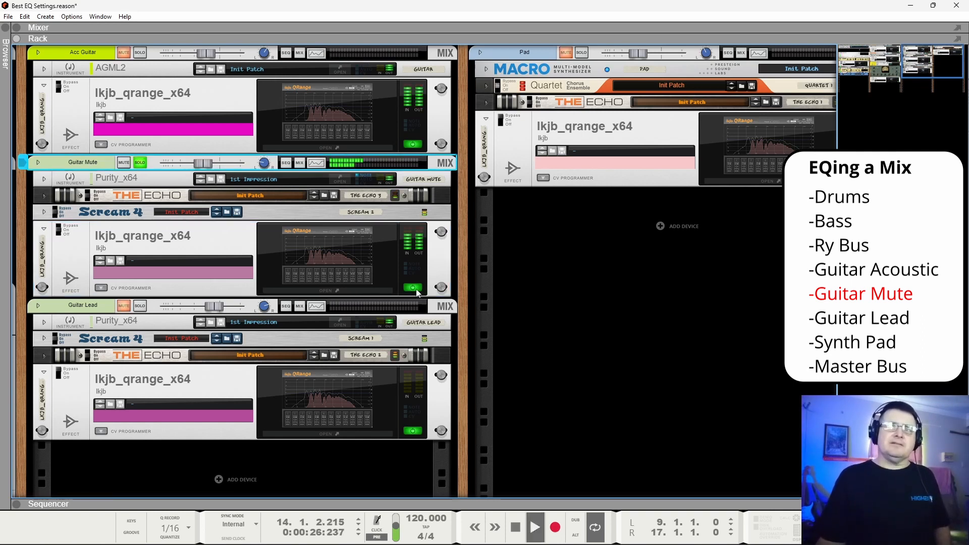
click(415, 288)
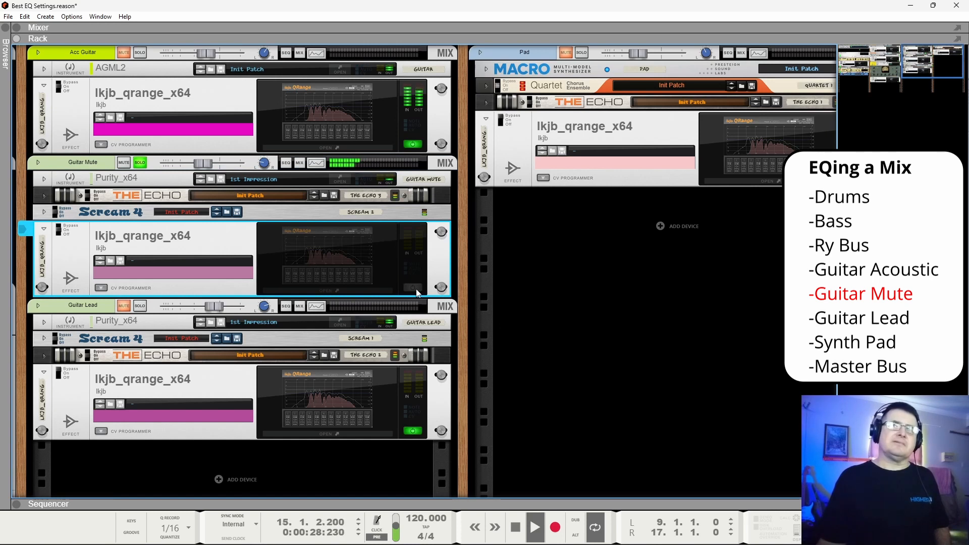
click(415, 288)
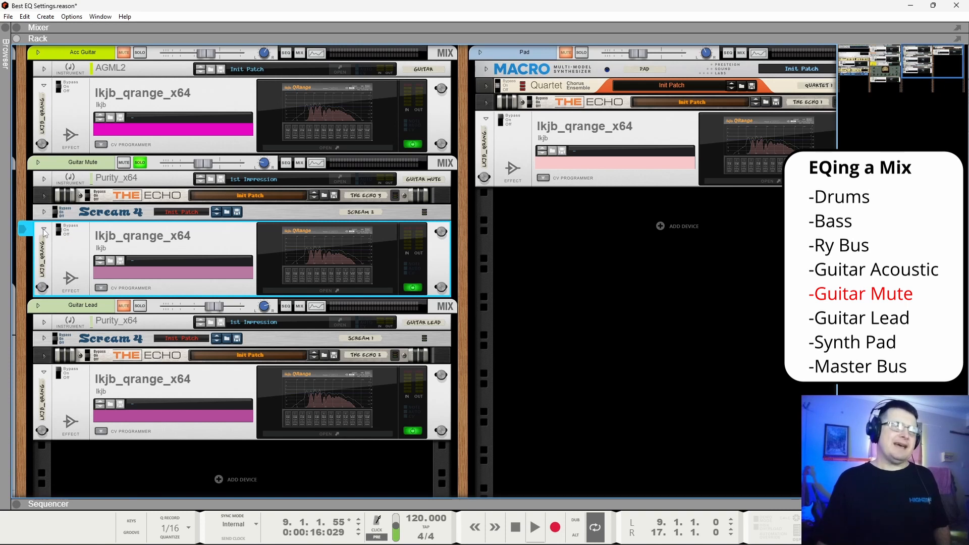
key(space)
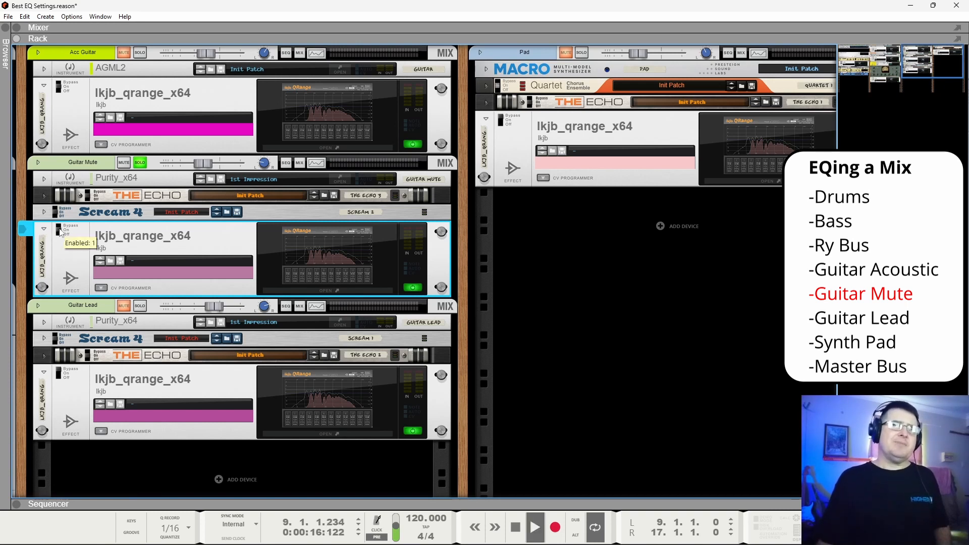
click(140, 162)
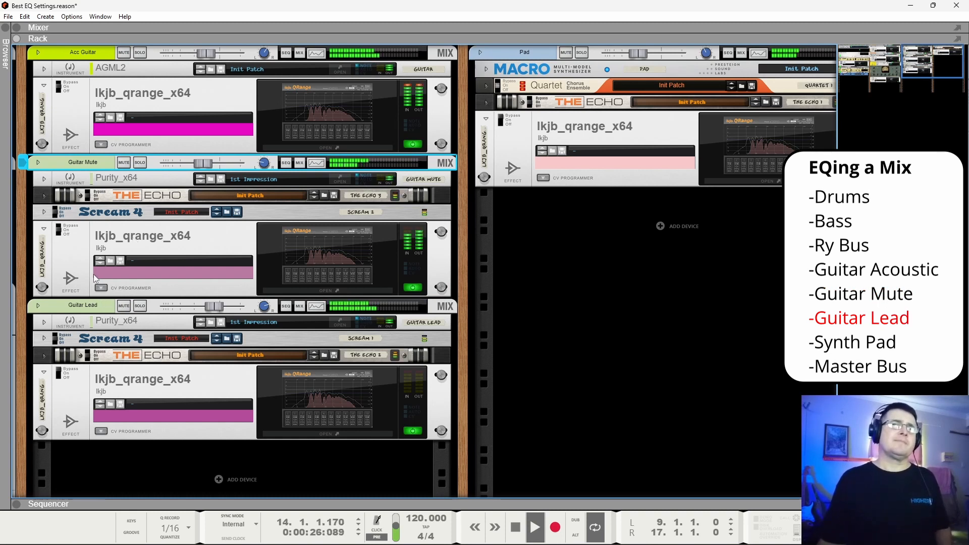
Solo the Guitar Lead track, open its QRange EQ and switch it on, keeping the window open and moved aside.
key(space)
click(141, 308)
key(space)
click(321, 405)
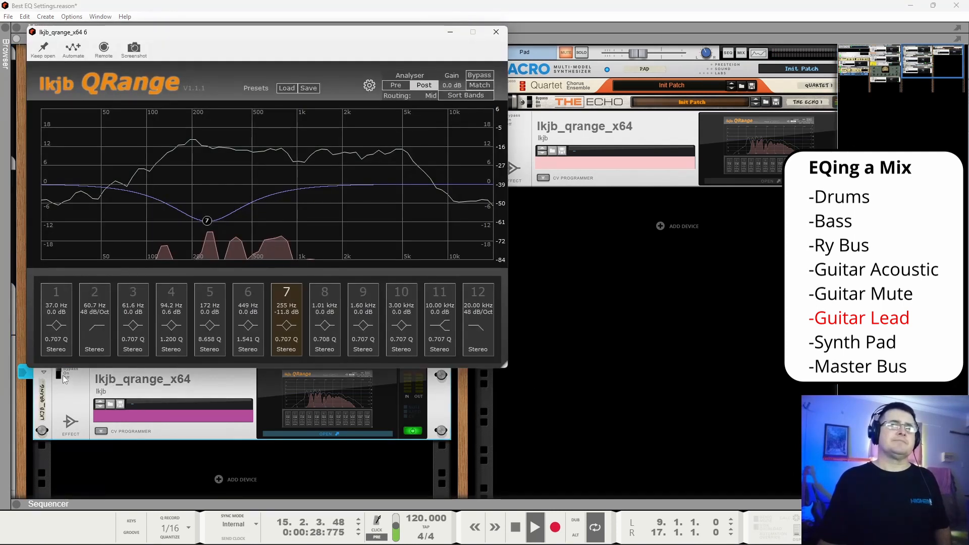
click(60, 374)
click(43, 49)
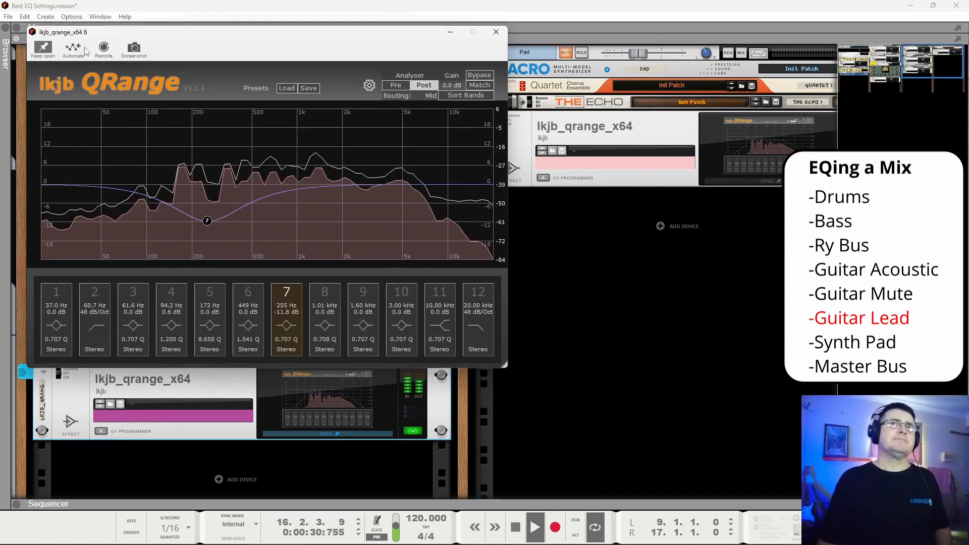
drag(127, 33, 248, 46)
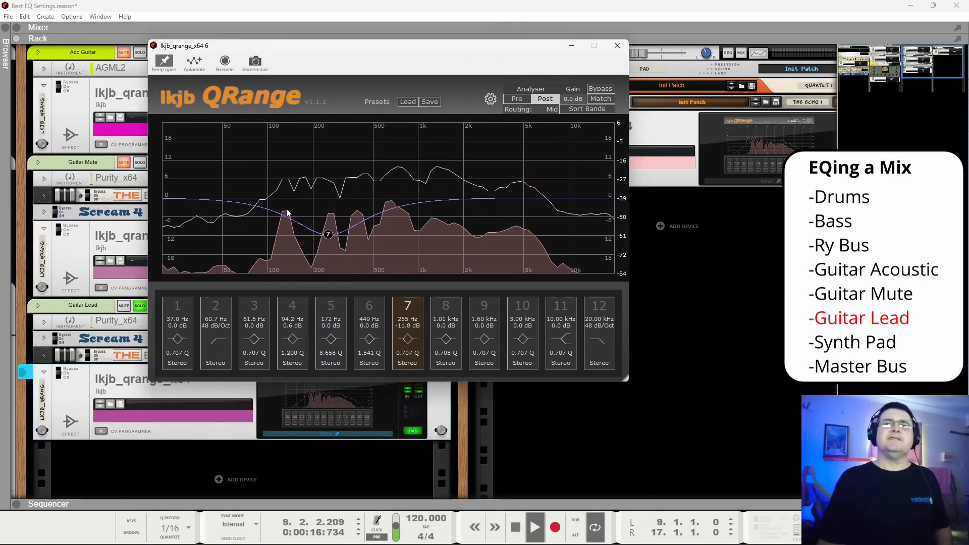
Set band 7's gain to 0 dB on the Guitar Lead EQ and unsolo the track.
double_click(407, 325)
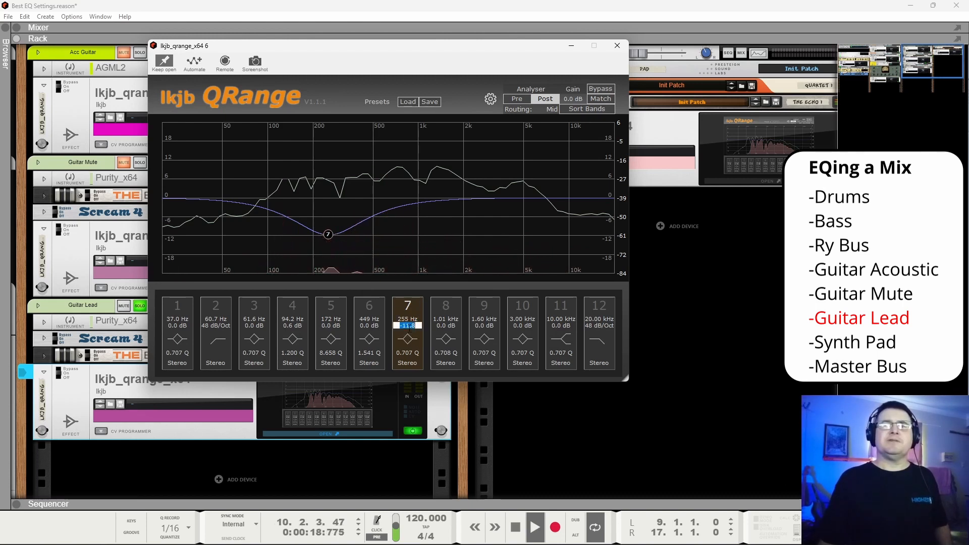
text(0)
key(Return)
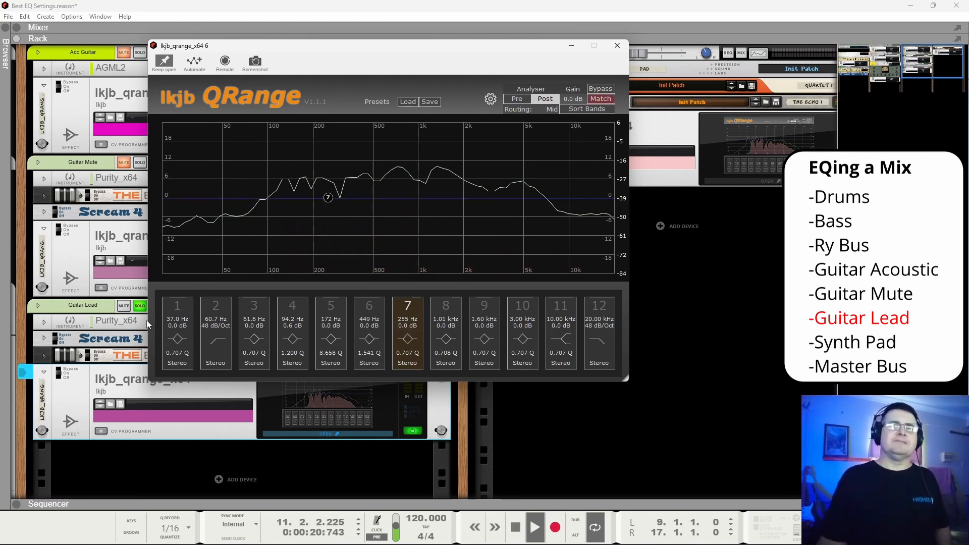
click(142, 306)
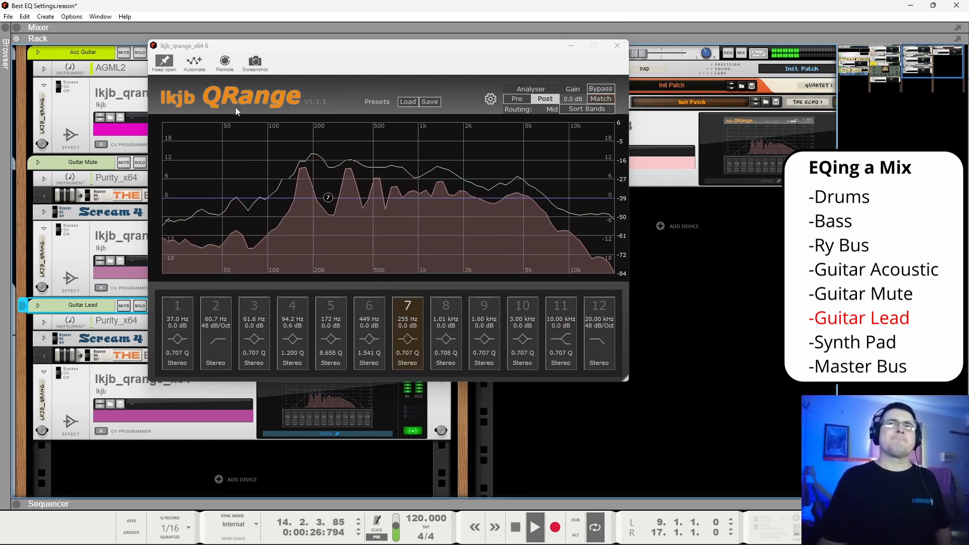
Solo the Guitar Lead track and enable its EQ's high-cut band 12 at 20 kHz.
click(140, 306)
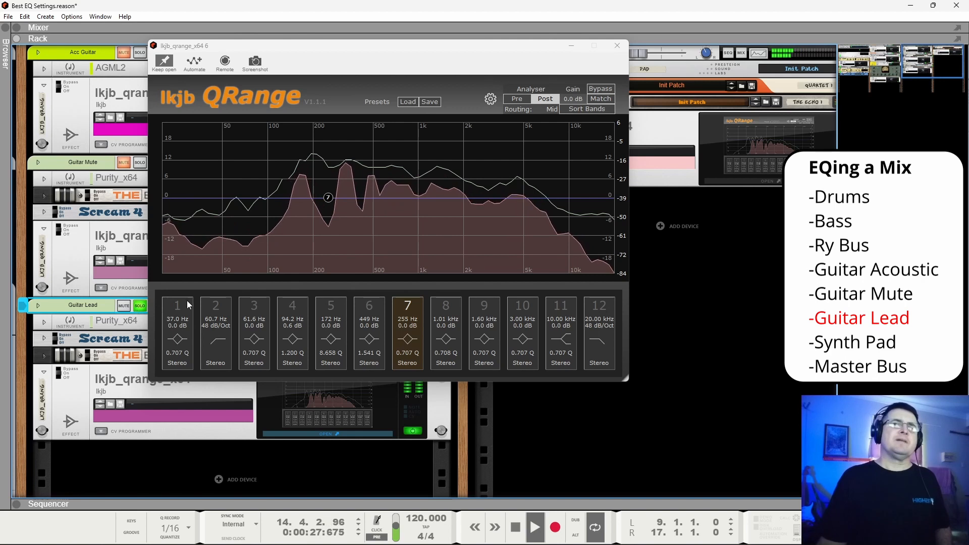
click(599, 309)
mouse_move(612, 197)
mouse_down()
mouse_move(177, 197)
mouse_move(612, 198)
mouse_up()
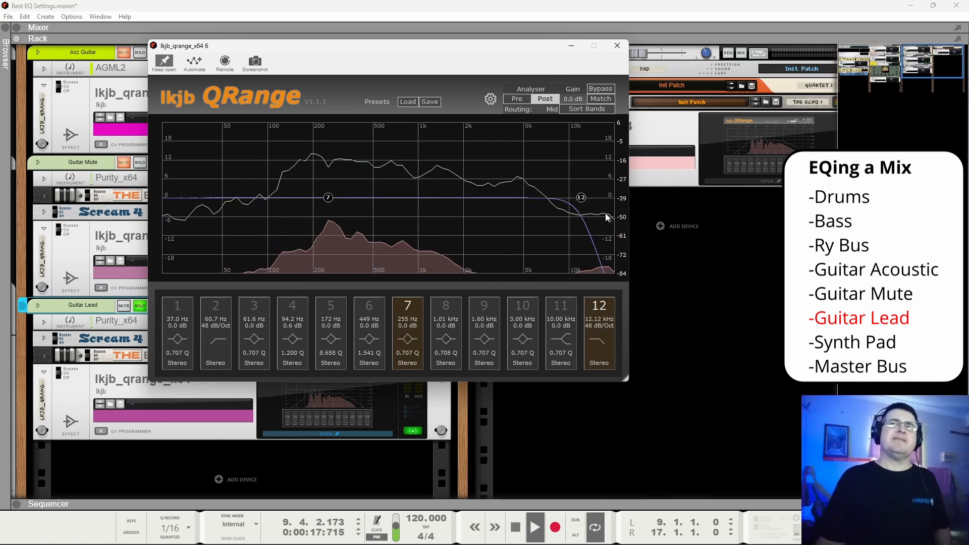
Enable the low-cut band, lower it to 26.4 Hz, sort it into first place and switch off the 37 Hz bell band.
click(182, 308)
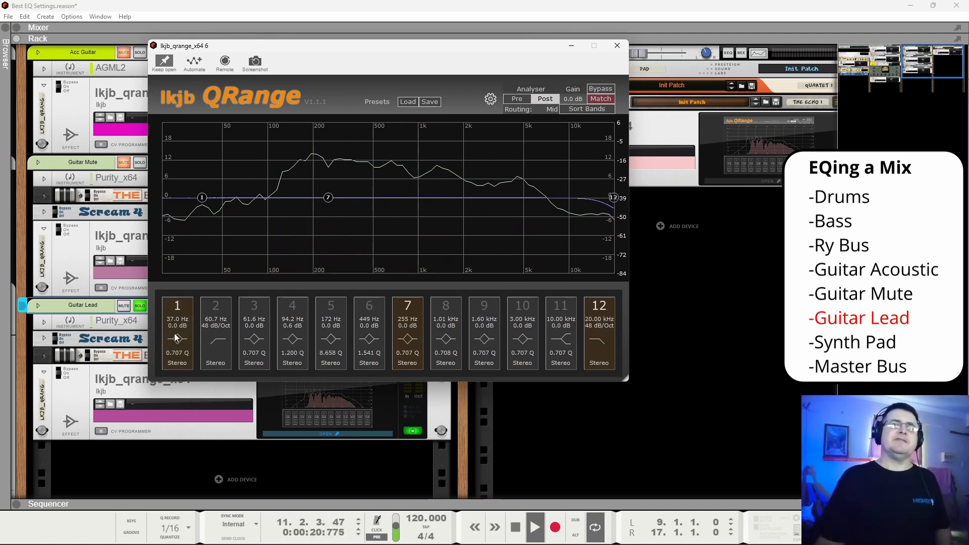
click(585, 108)
click(219, 311)
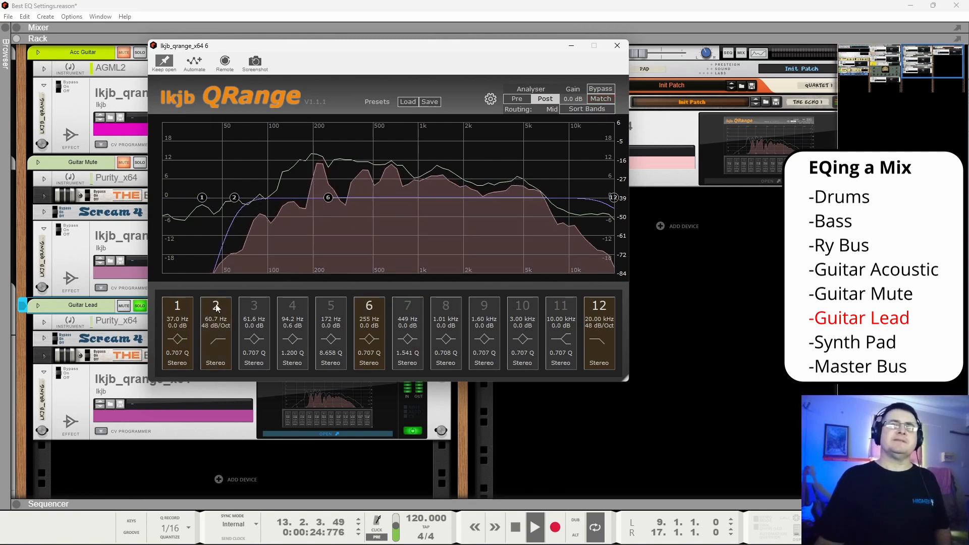
drag(234, 197, 180, 197)
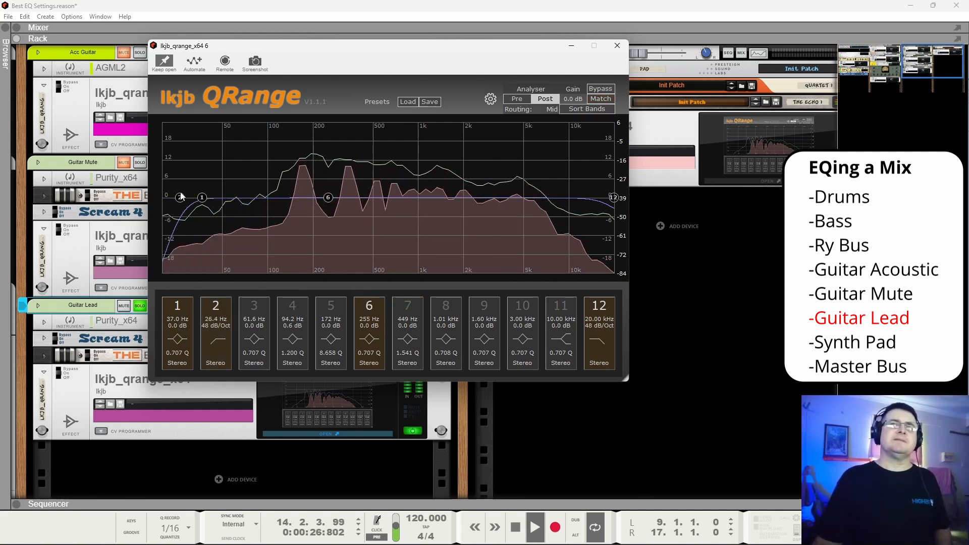
click(594, 109)
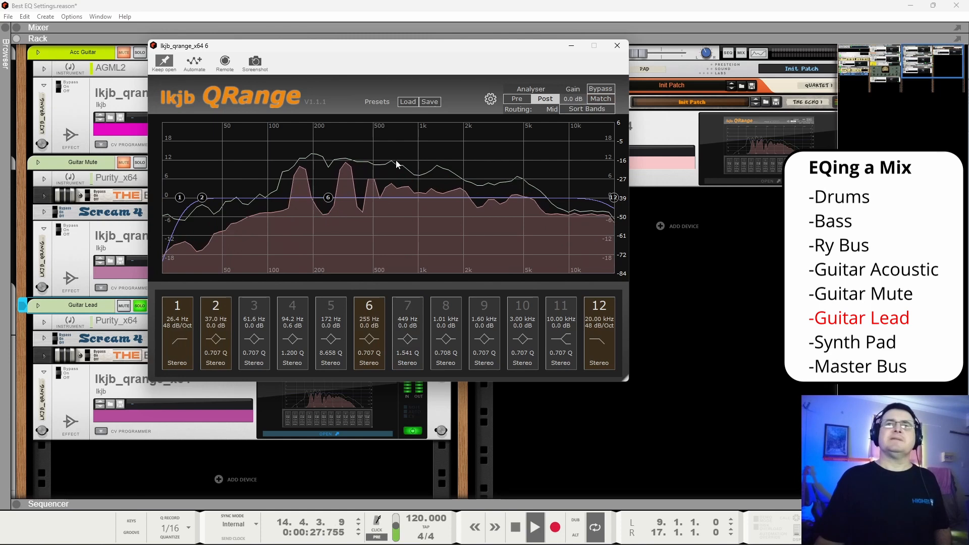
click(211, 309)
Raise the Guitar Lead EQ's low-cut band 1 to 120 Hz.
drag(180, 198, 263, 204)
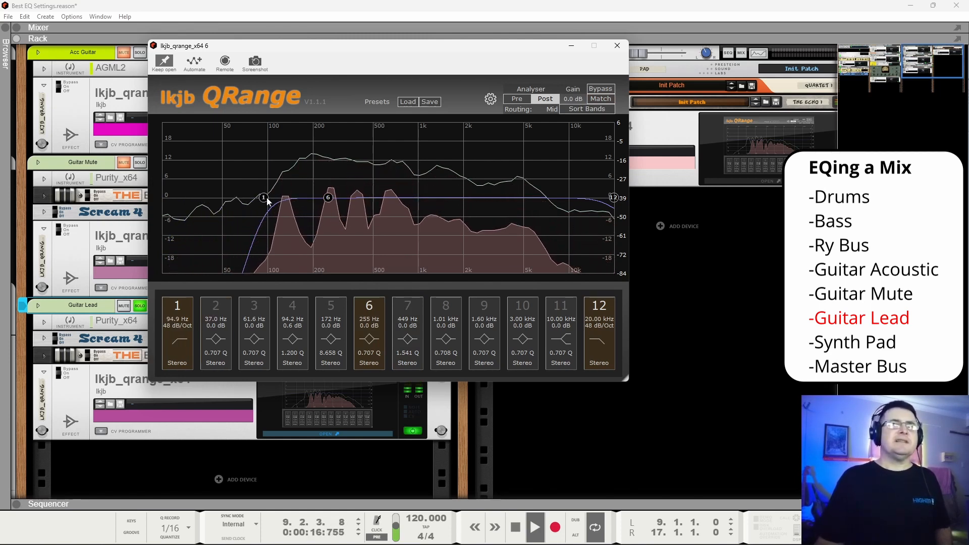
key(space)
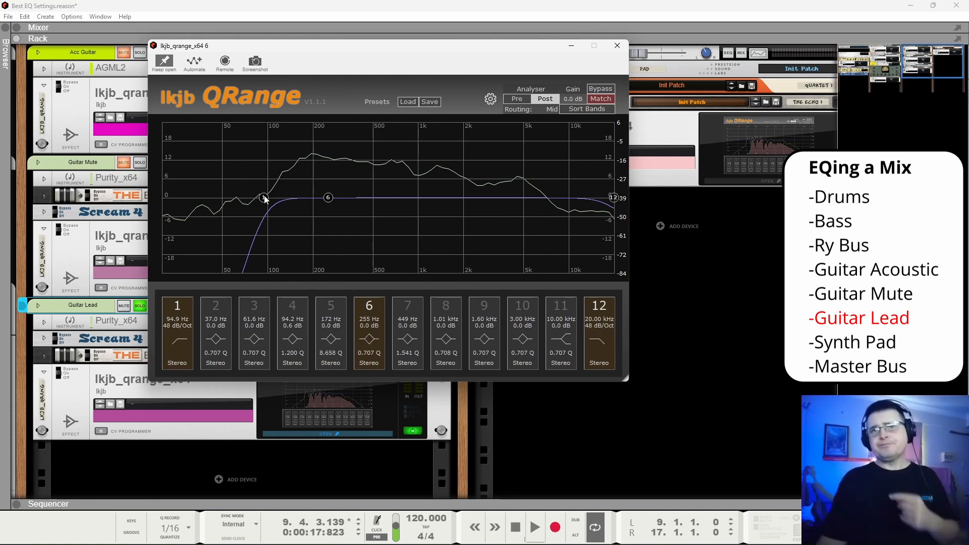
drag(265, 199, 286, 211)
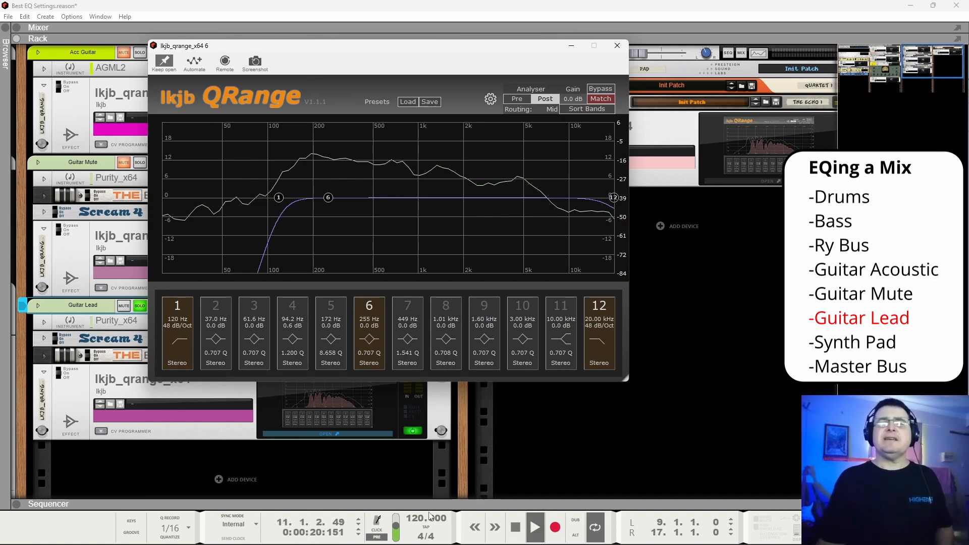
Expand the sequencer and move the loop start to bar 13, where the second Guitar Lead clip begins.
drag(550, 499, 550, 399)
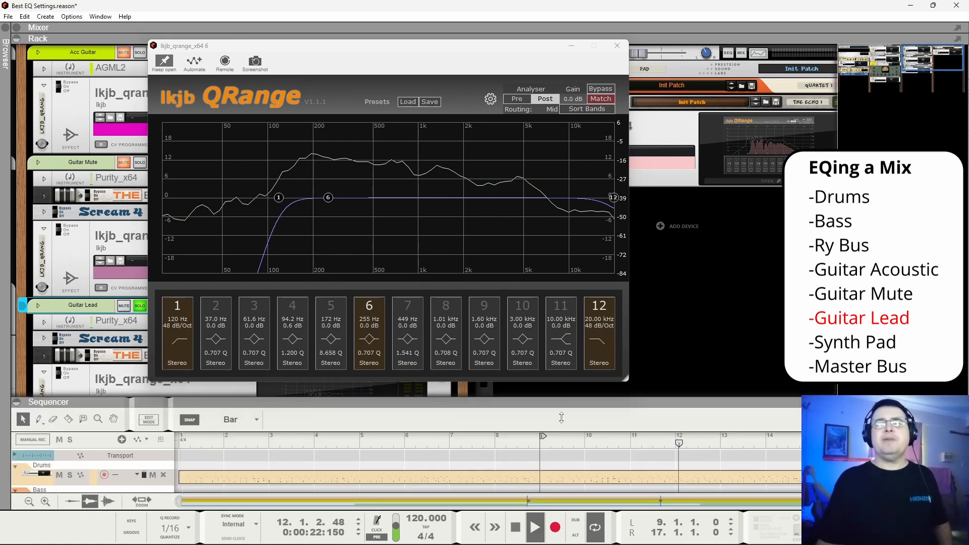
click(541, 444)
scroll(590, 466, down, 6)
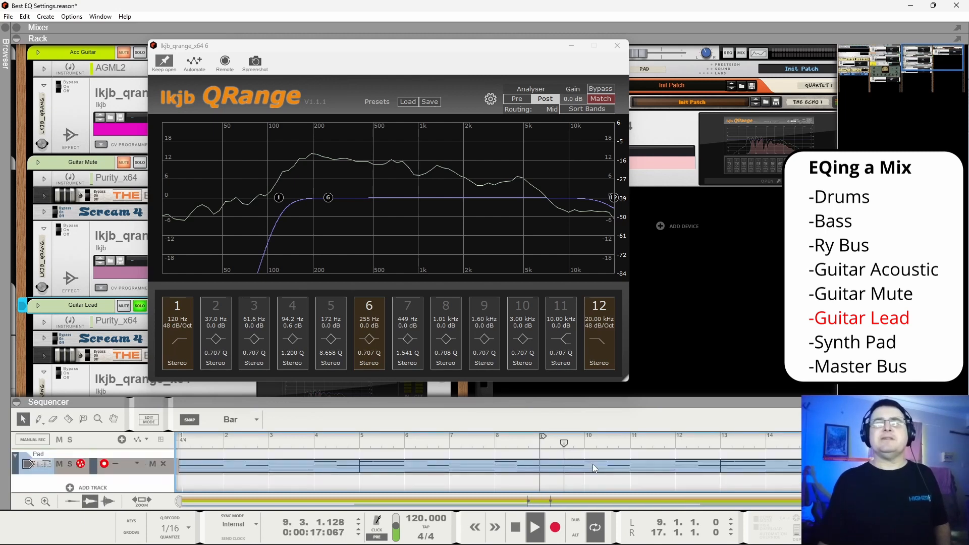
scroll(717, 477, up, 5)
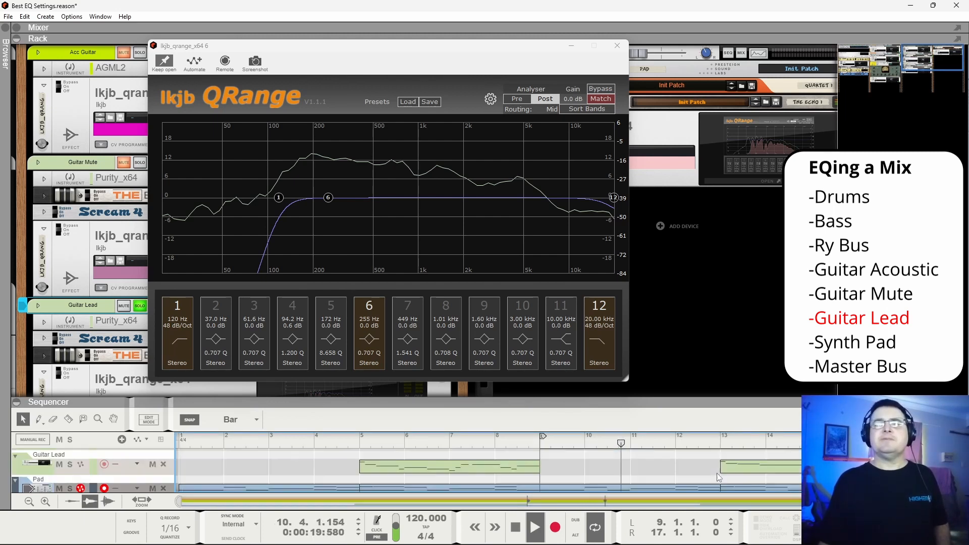
ctrl+click(719, 437)
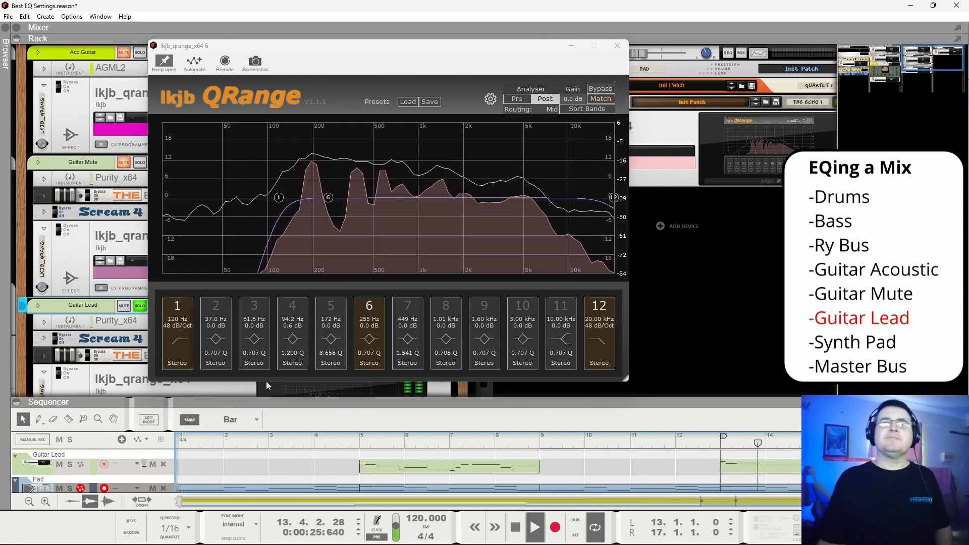
Enable band 8 with a 2.3 dB cut at 710 Hz and unsolo the Guitar Lead track.
click(446, 306)
drag(418, 197, 396, 207)
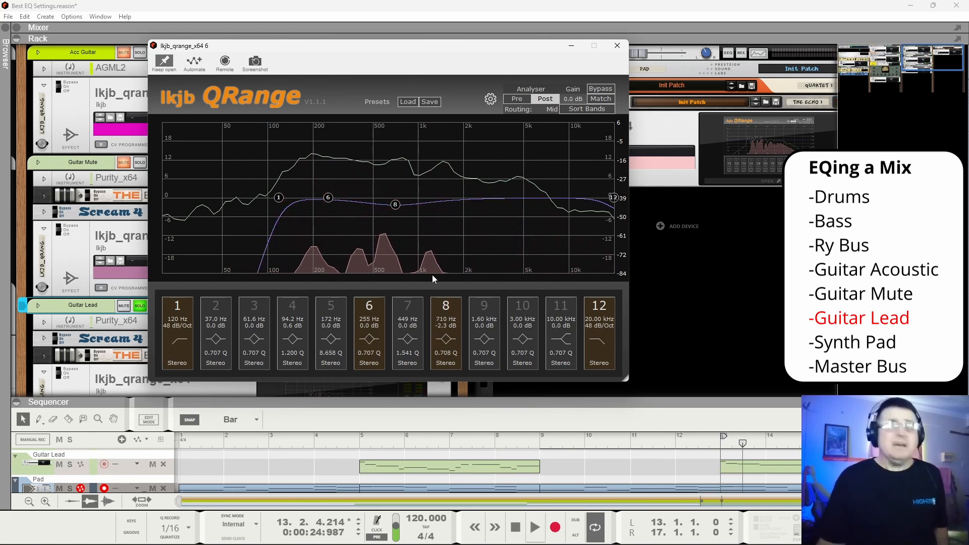
click(143, 307)
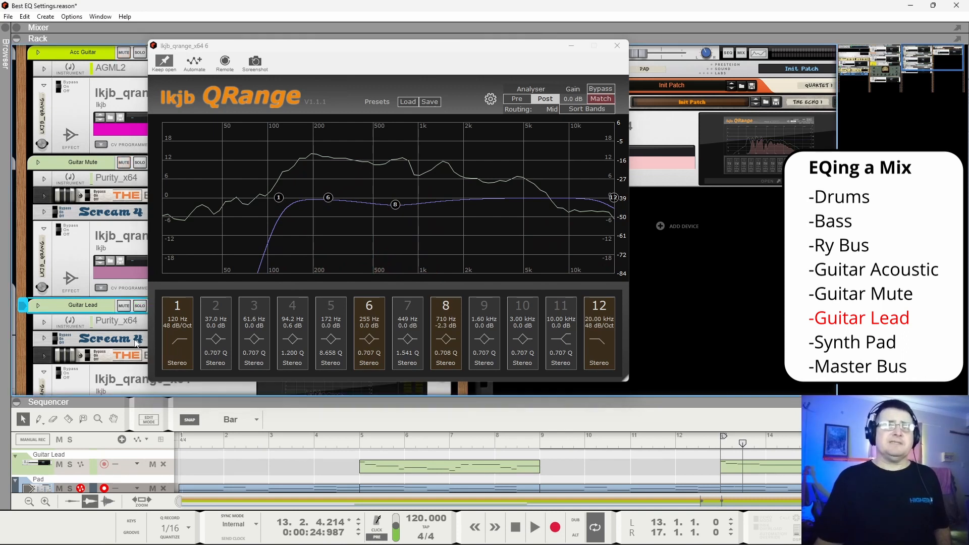
Enable band 10 on the Guitar Lead EQ and boost it 1.5 dB at 8.90 kHz during playback.
click(523, 304)
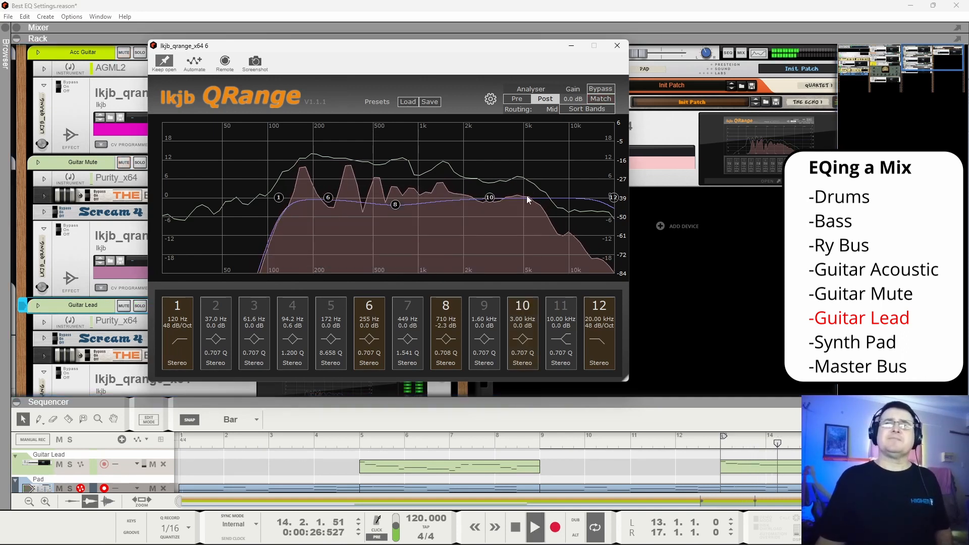
drag(490, 201, 562, 201)
key(space)
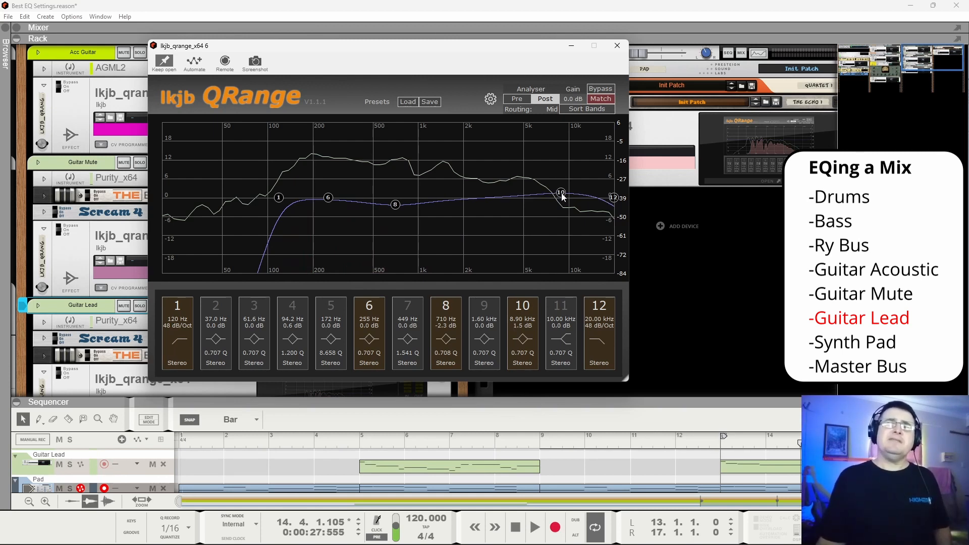
key(space)
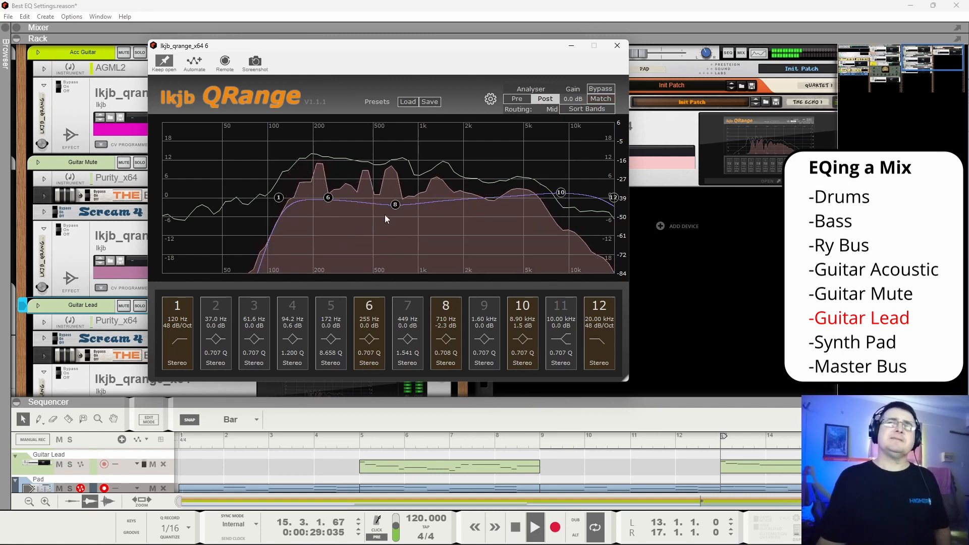
Sweep band 8 through the mids and set it to 568 Hz at -4.3 dB, with band 6 at 238 Hz and -2.3 dB.
drag(395, 205, 446, 254)
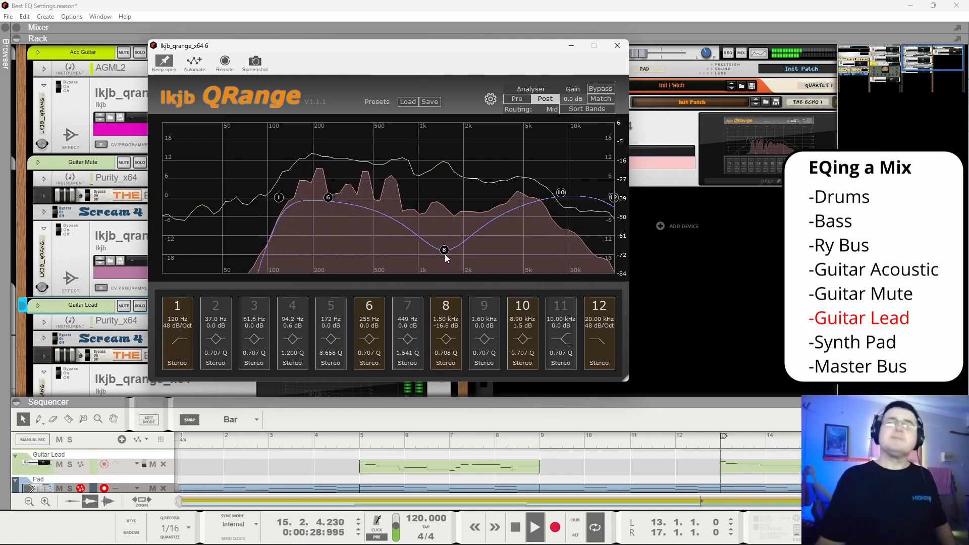
drag(446, 252, 383, 211)
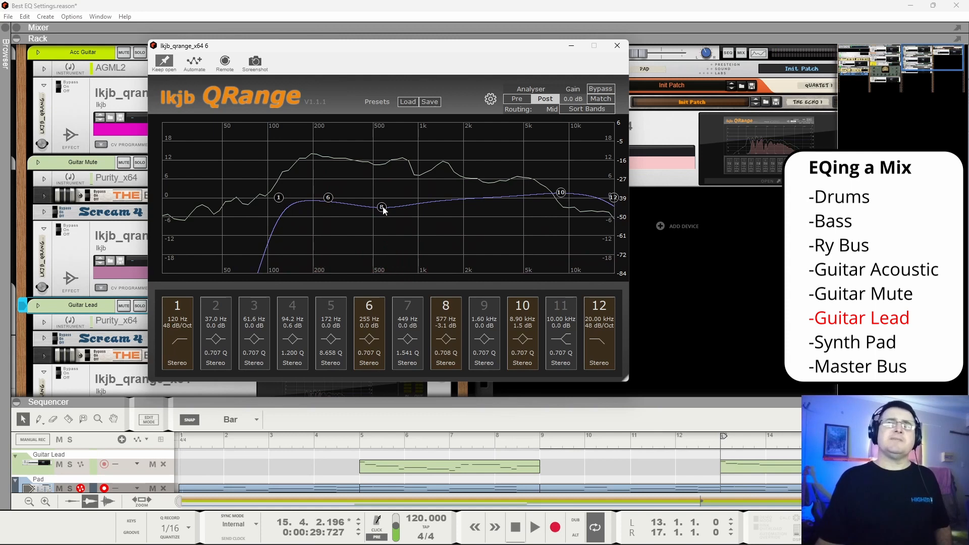
key(space)
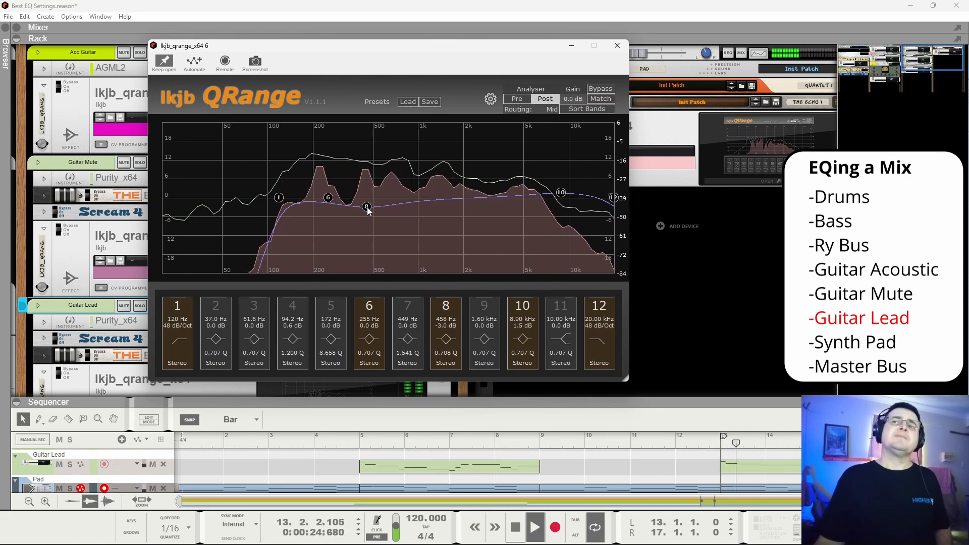
drag(329, 198, 380, 211)
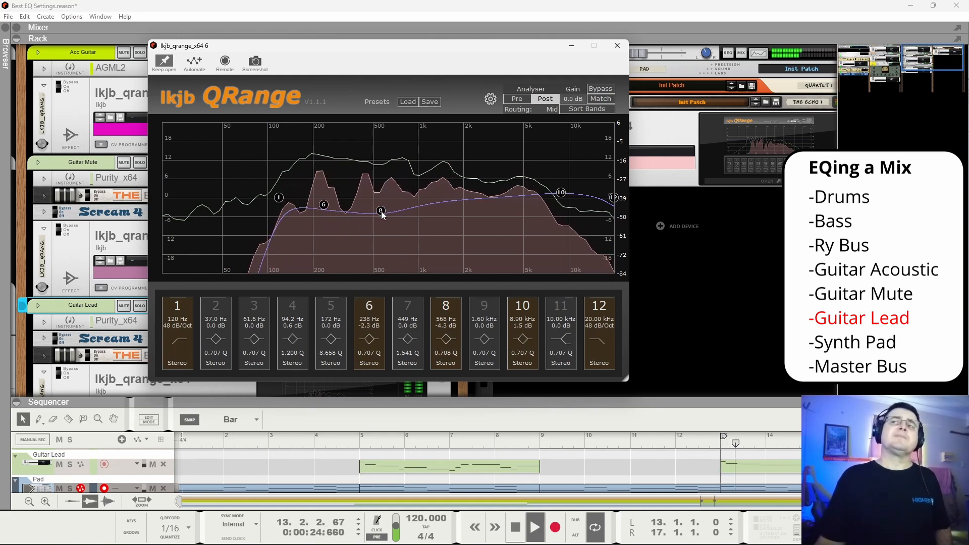
Compare the full mix with the Guitar Lead EQ bypassed and active, and close its window.
click(596, 90)
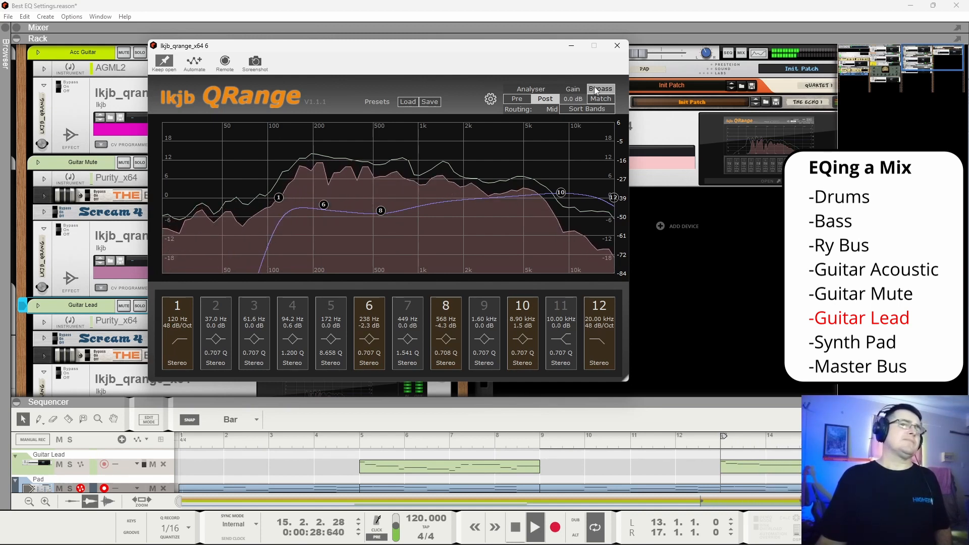
click(596, 90)
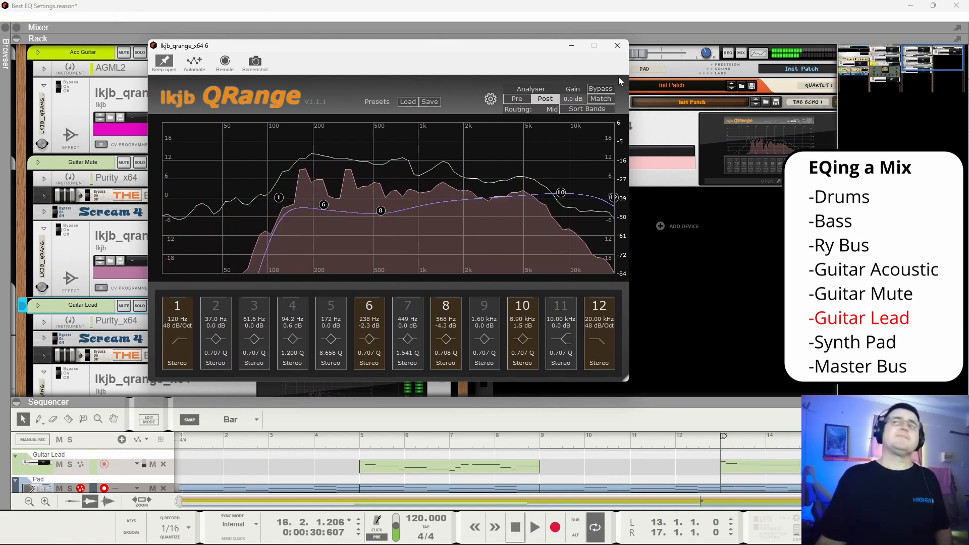
click(617, 46)
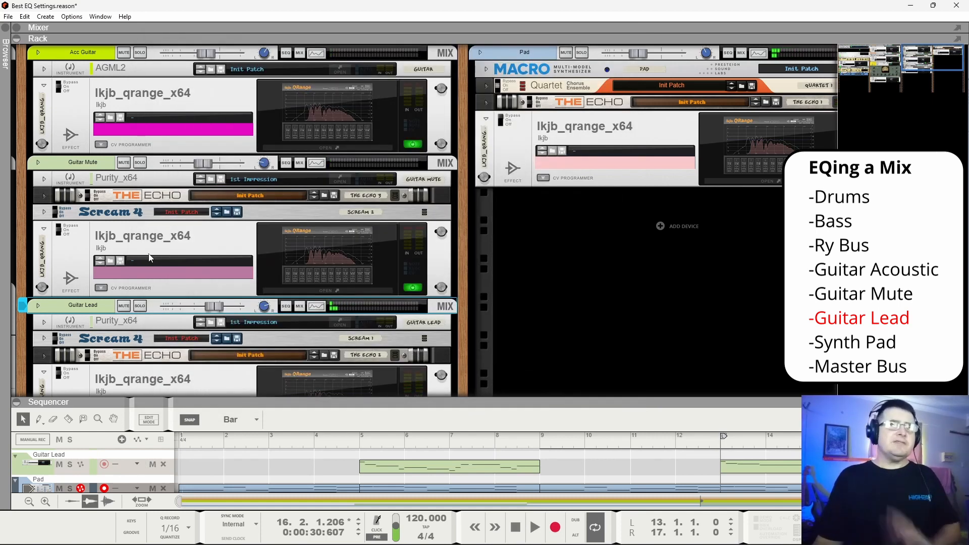
Switch the Guitar Lead QRange device off and on in the rack to compare the mix, and stop playback.
scroll(246, 264, down, 3)
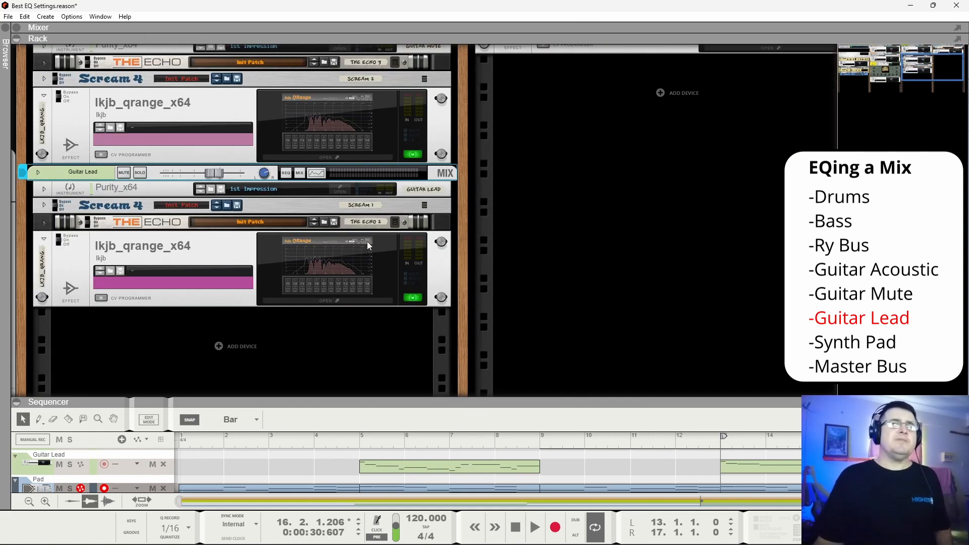
click(417, 299)
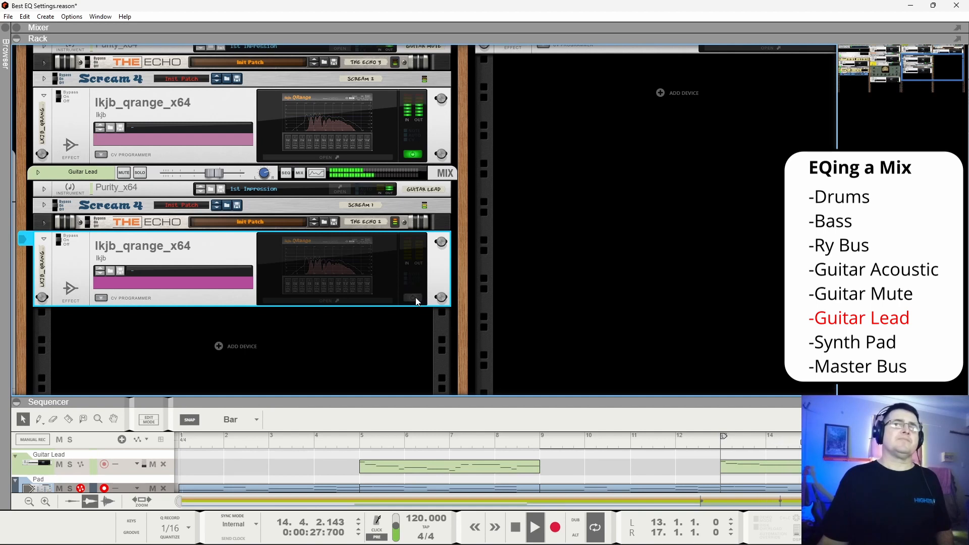
click(416, 298)
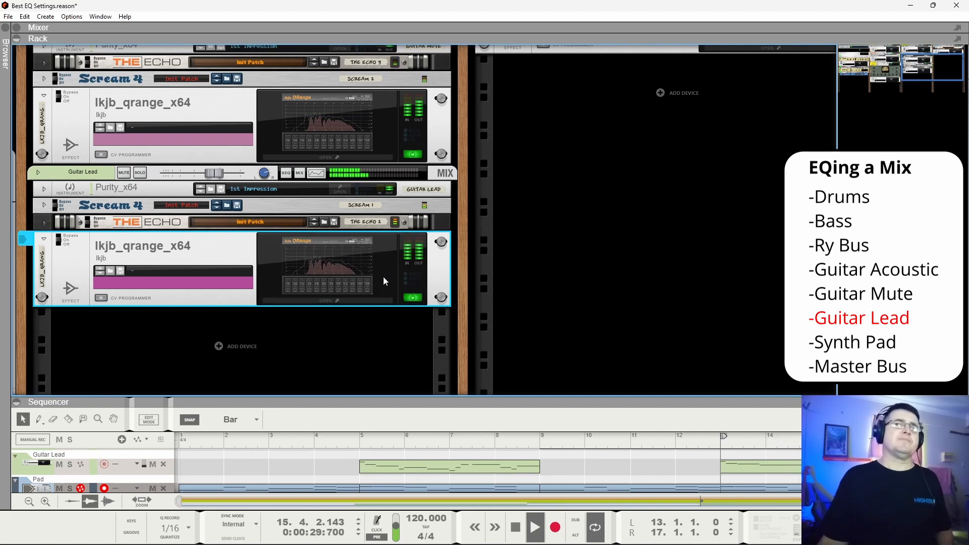
key(space)
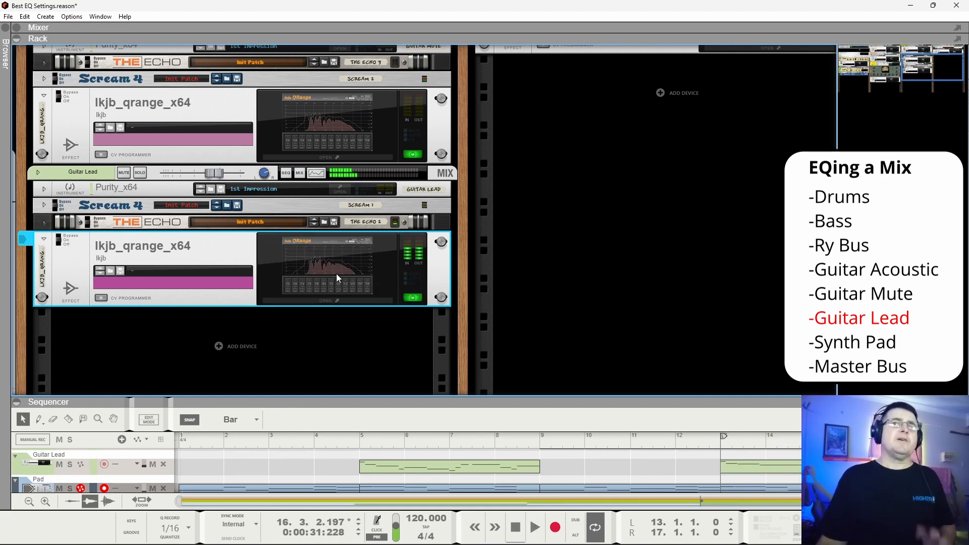
Reopen the Guitar Lead EQ, compare the mix with bands 6 and 8 off and back on, and close its window.
click(336, 274)
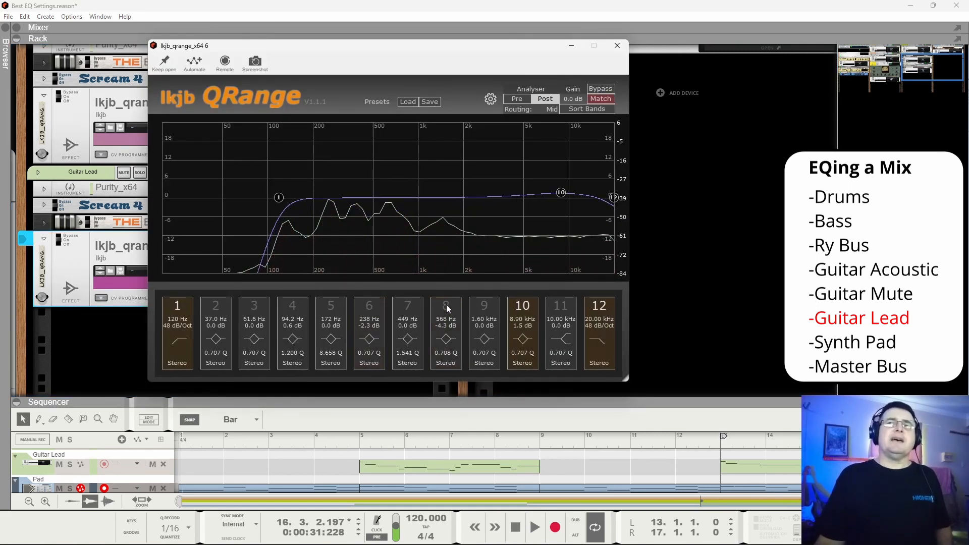
key(space)
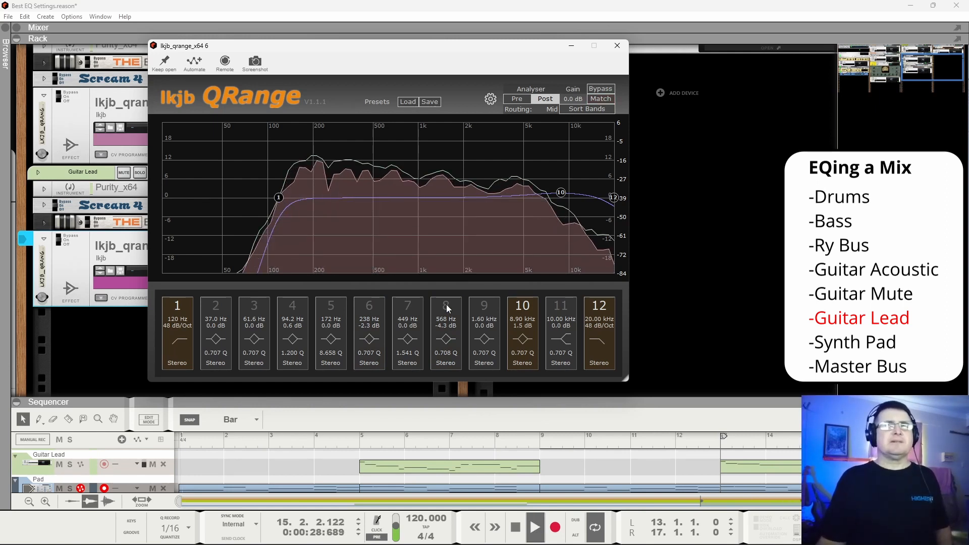
click(447, 307)
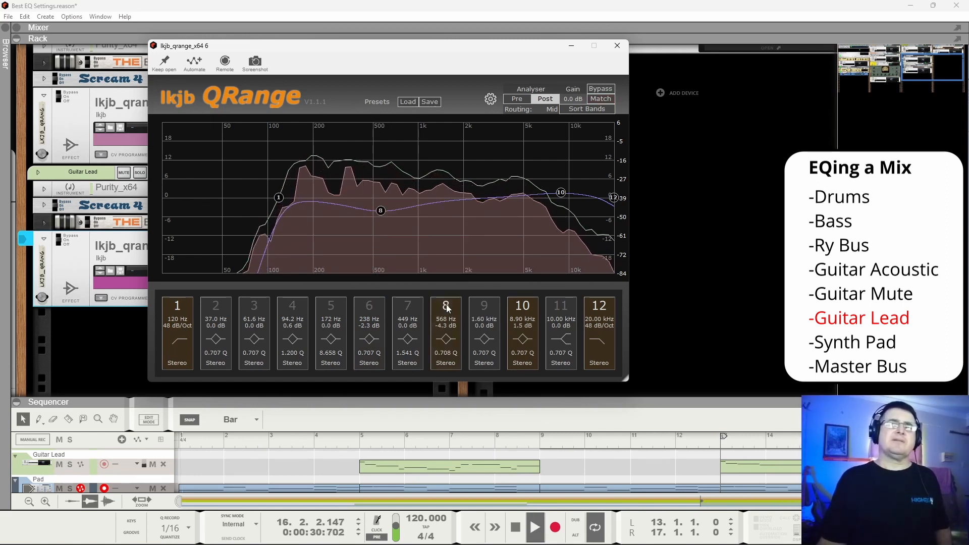
click(371, 303)
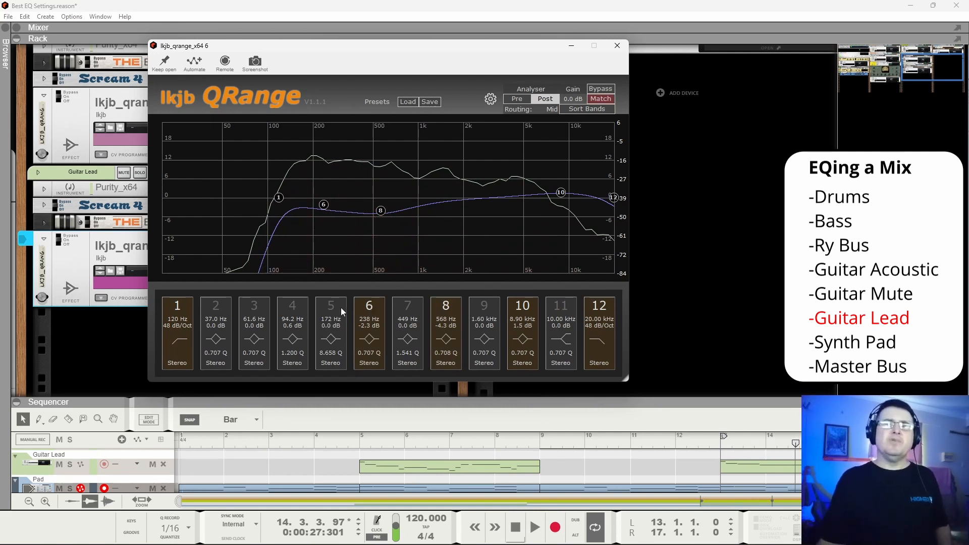
click(616, 47)
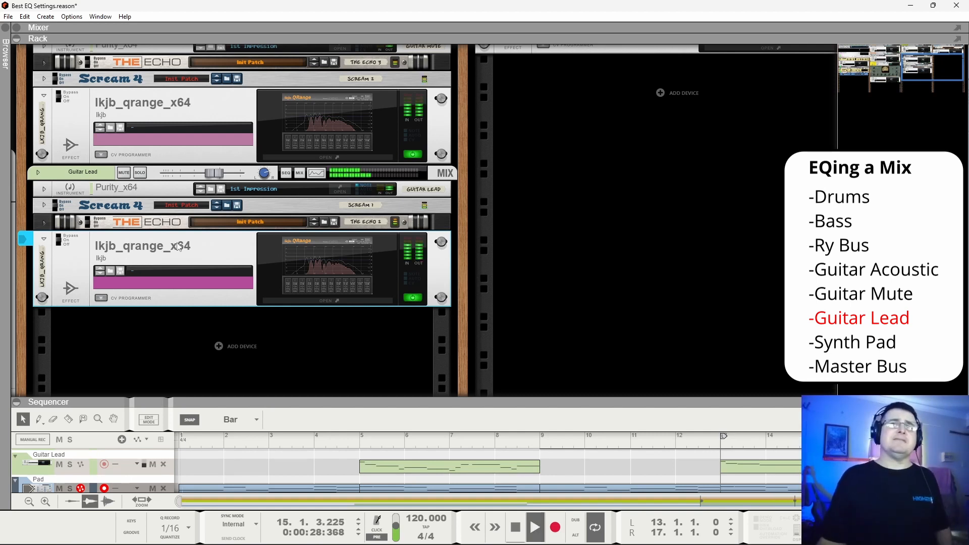
key(space)
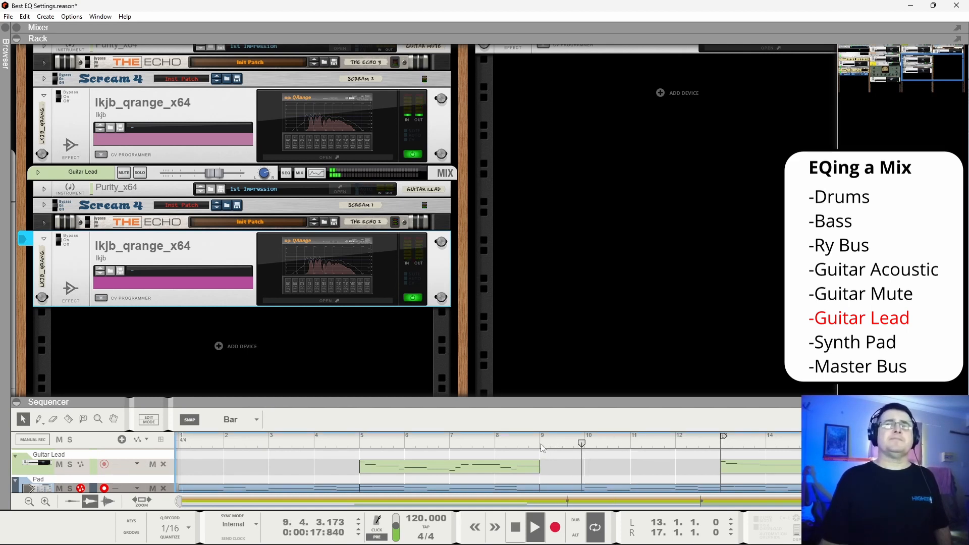
Replay the full mix from bar 5 to check the Guitar Lead, and stop playback.
click(356, 434)
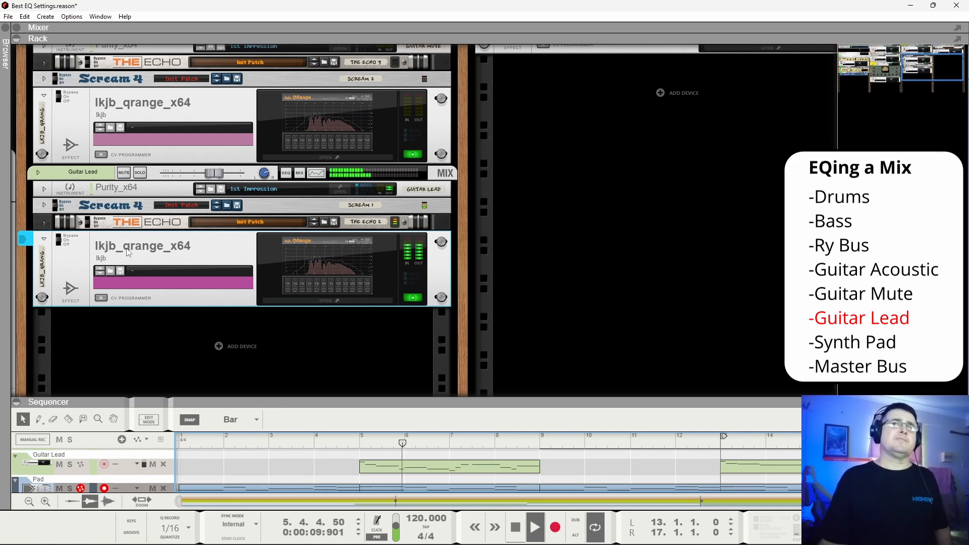
key(space)
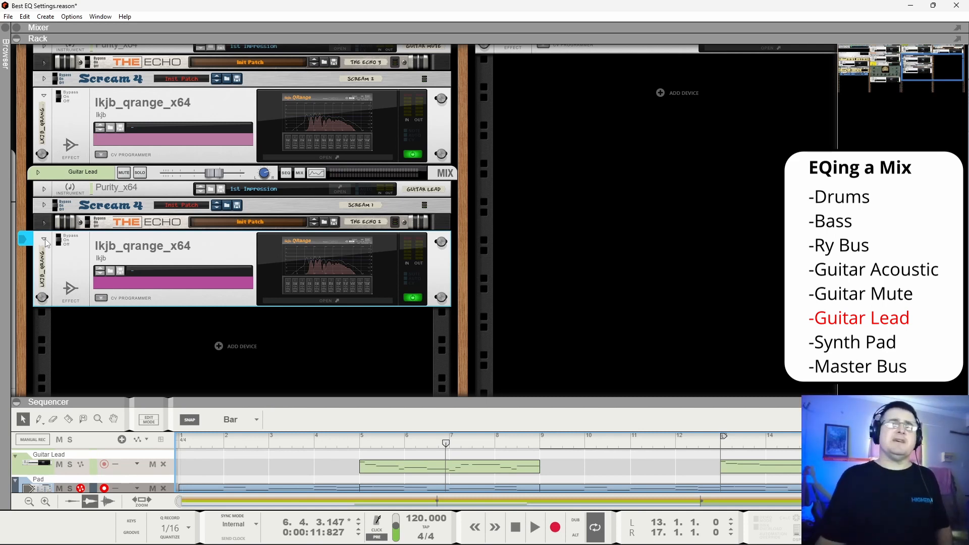
Solo the Pad channel, start playback, and extend the loop back to start at bar 1.
scroll(139, 264, up, 5)
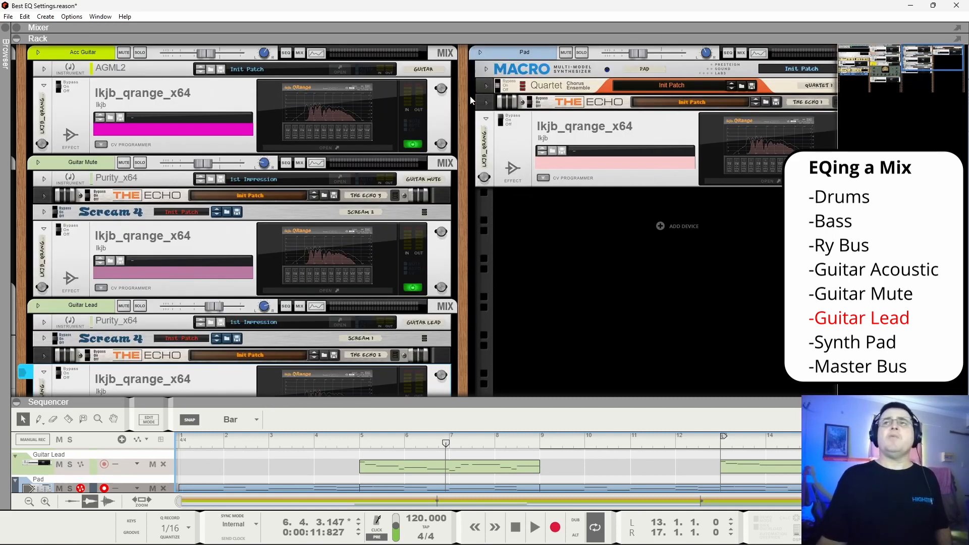
click(584, 54)
key(space)
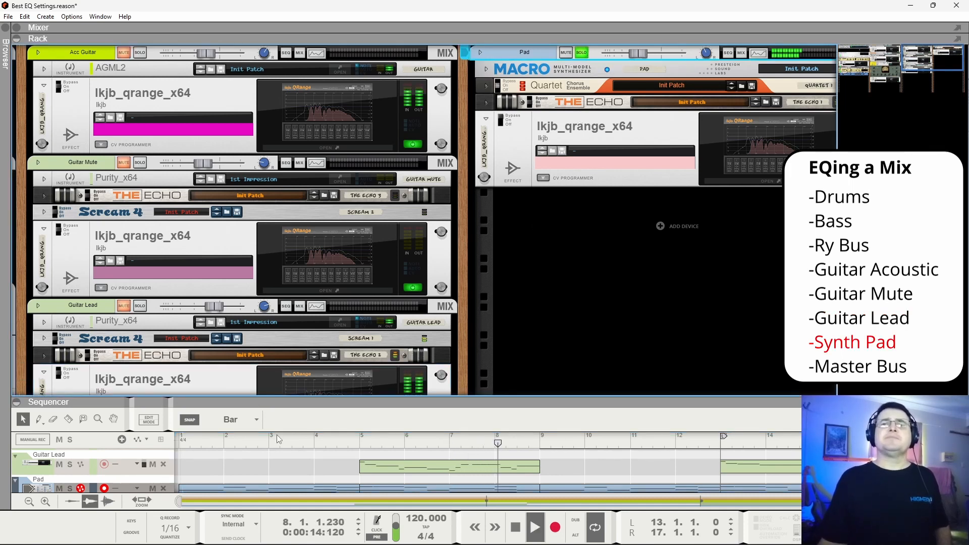
drag(723, 437, 182, 437)
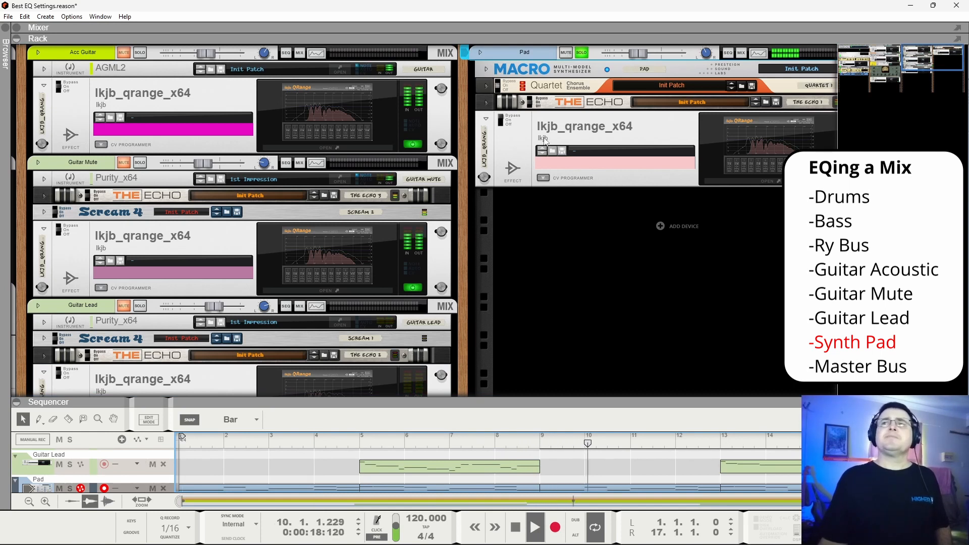
Switch on the Pad's QRange device and open its editor pinned open, with the Pad taken out of solo.
click(501, 120)
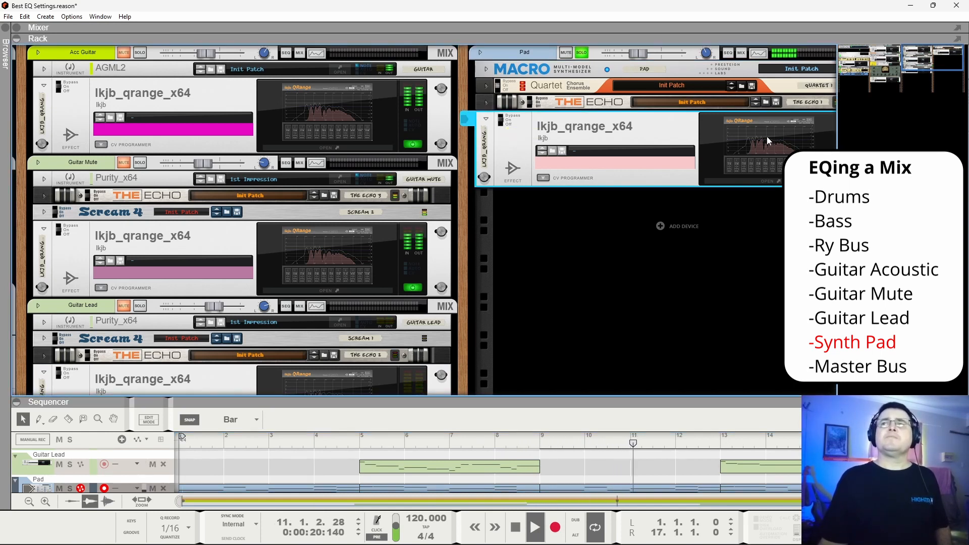
click(767, 181)
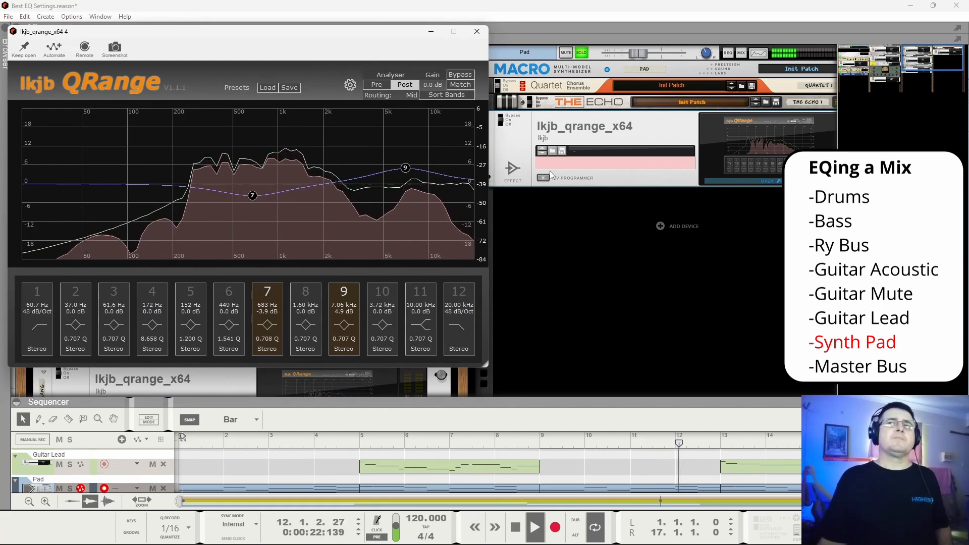
click(579, 54)
click(767, 181)
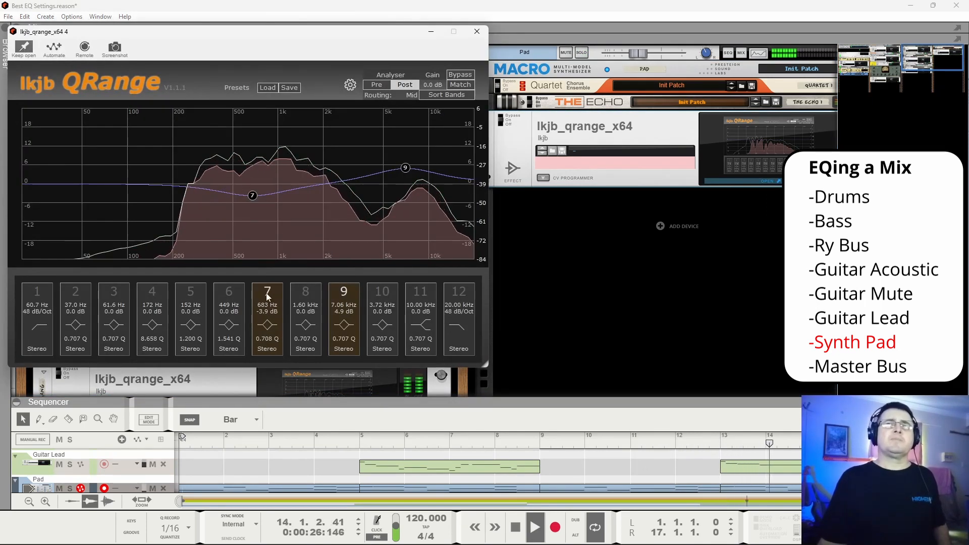
Reset the gains of bands 7 and 9 in the Pad EQ to 0 dB.
double_click(267, 312)
text(0)
key(Return)
double_click(344, 311)
text(0)
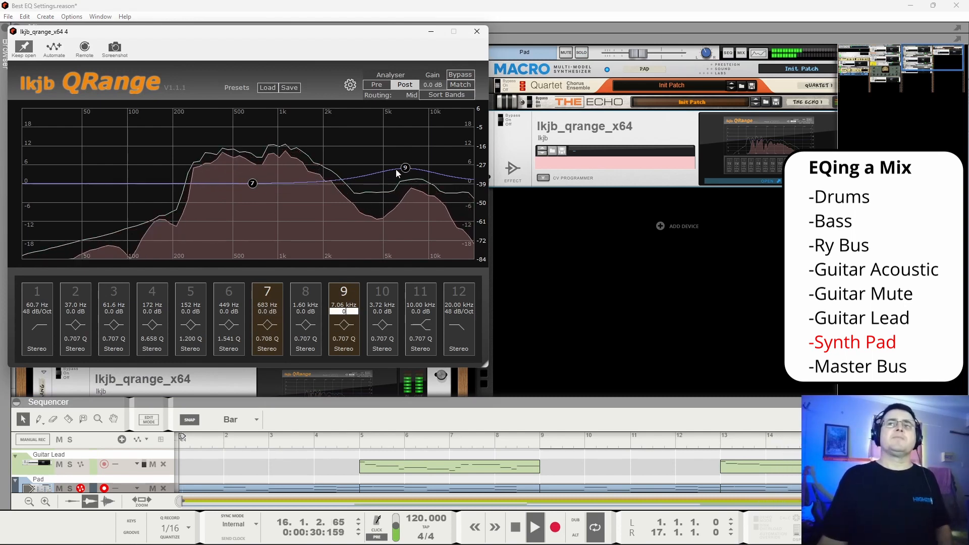
key(Return)
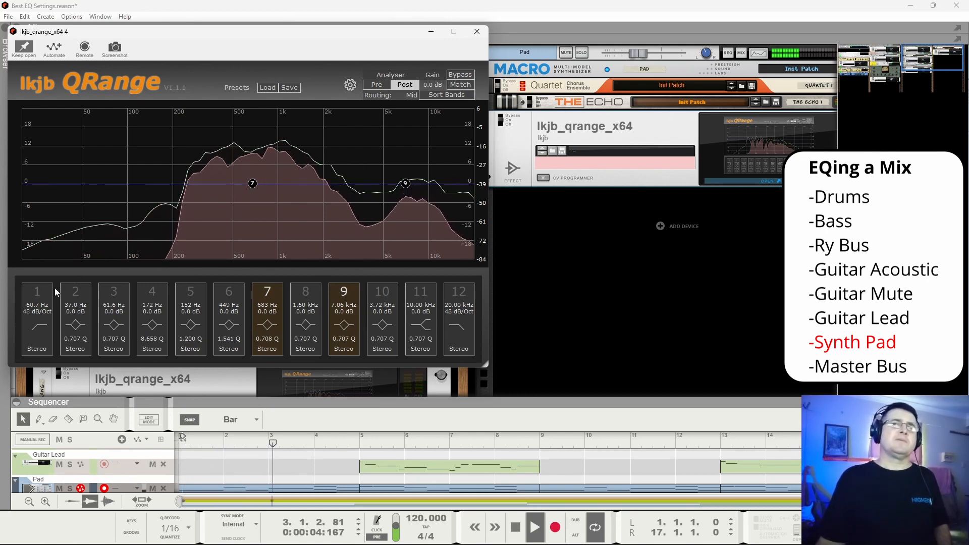
Enable the band 1 low cut at 99.4 Hz with a 24 dB/Oct slope, and listen to it in the mix.
click(36, 293)
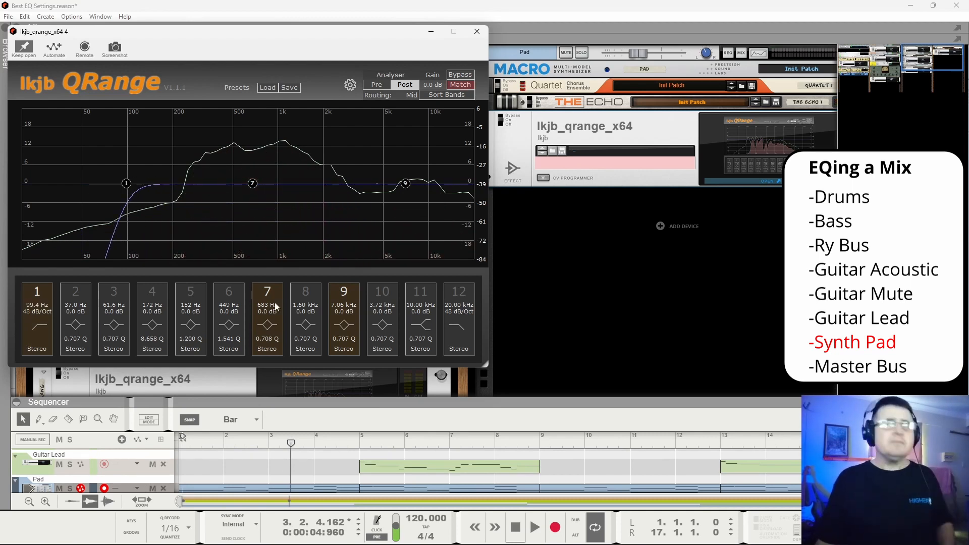
key(space)
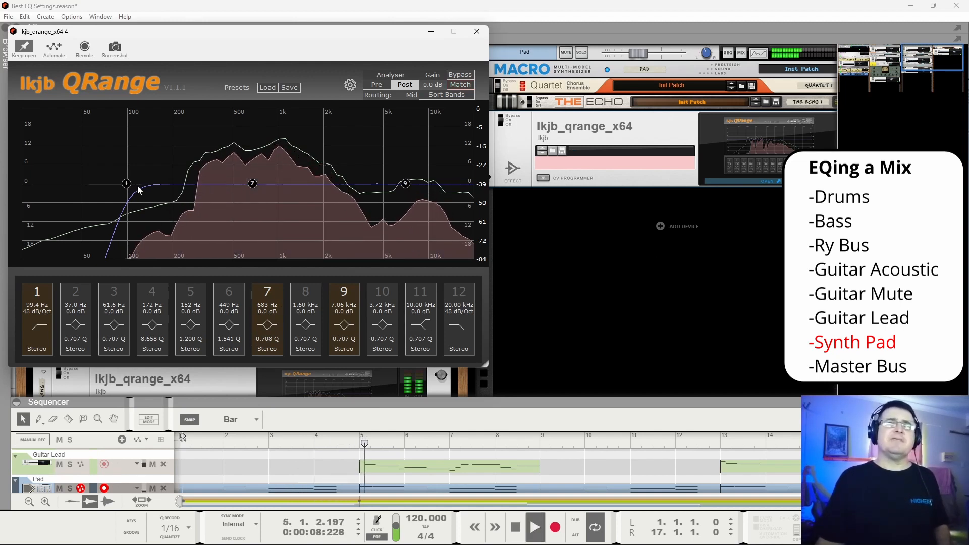
key(space)
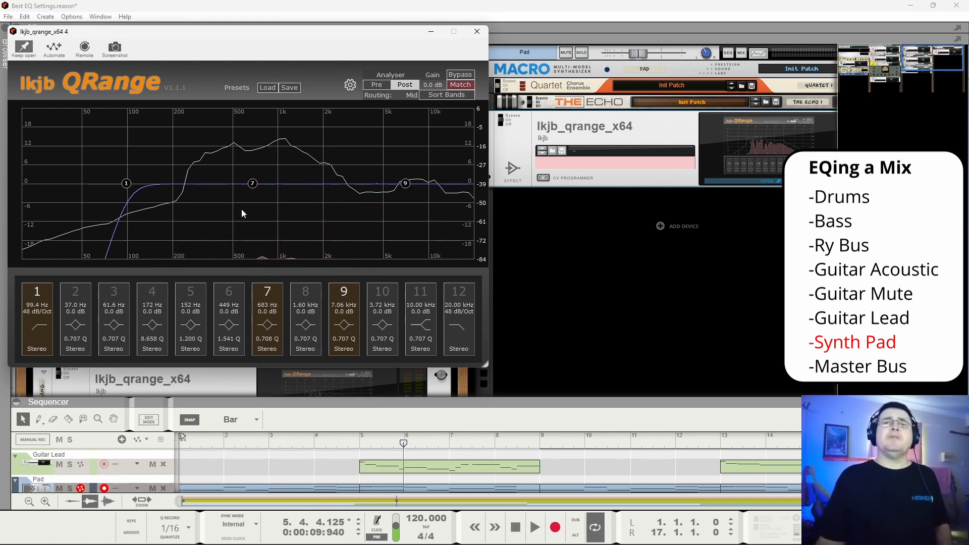
click(35, 312)
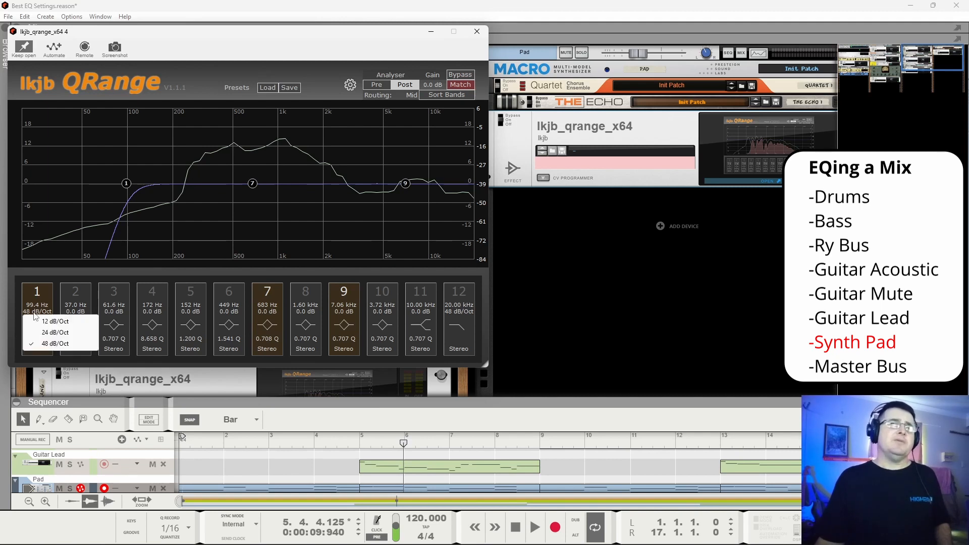
click(55, 332)
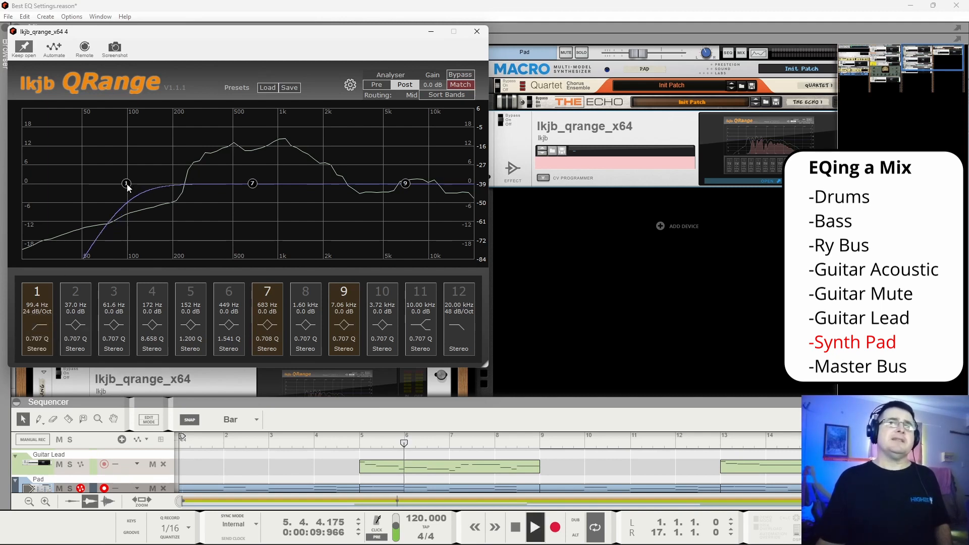
key(space)
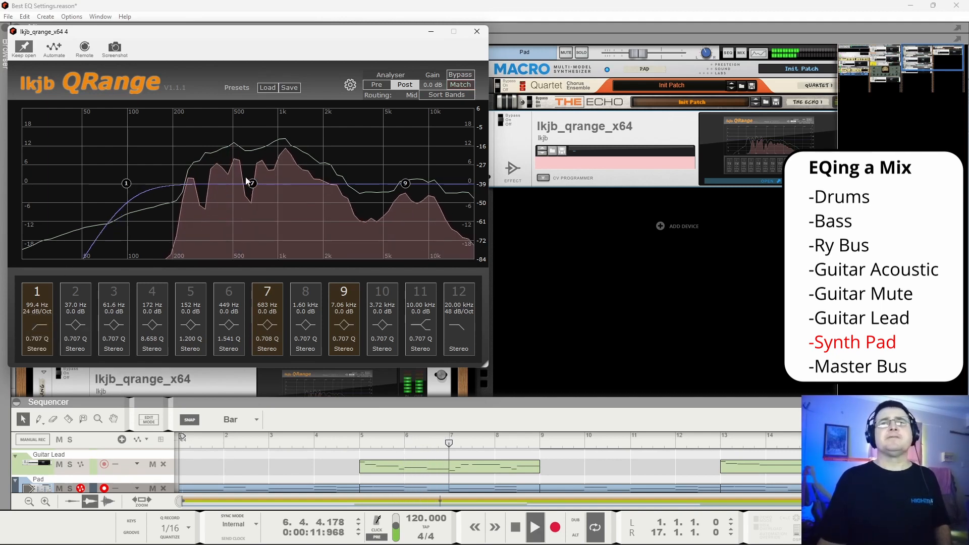
Sweep a boosted band 7 from about 341 Hz up to 13.92 kHz at 17.3 dB, soloing the Pad to listen.
drag(252, 184, 218, 182)
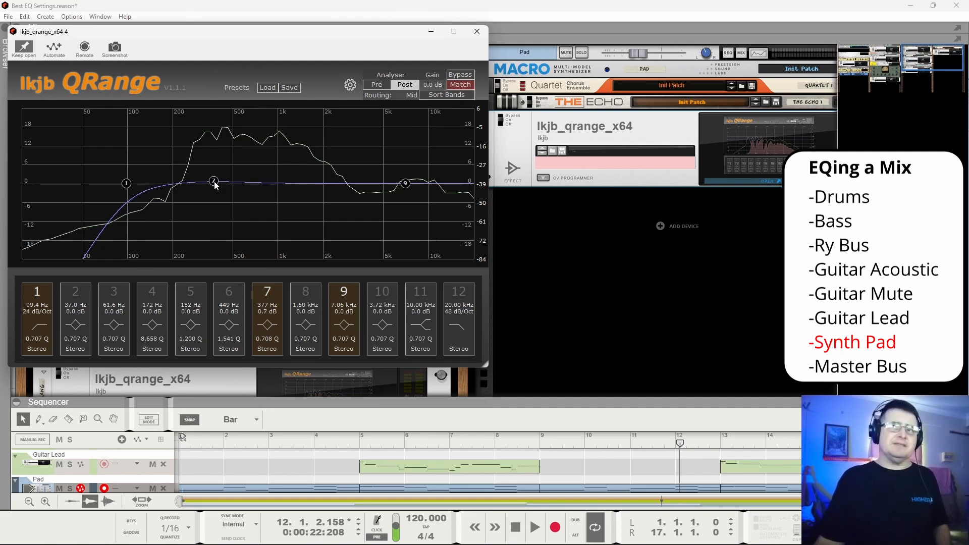
drag(215, 186, 215, 175)
key(space)
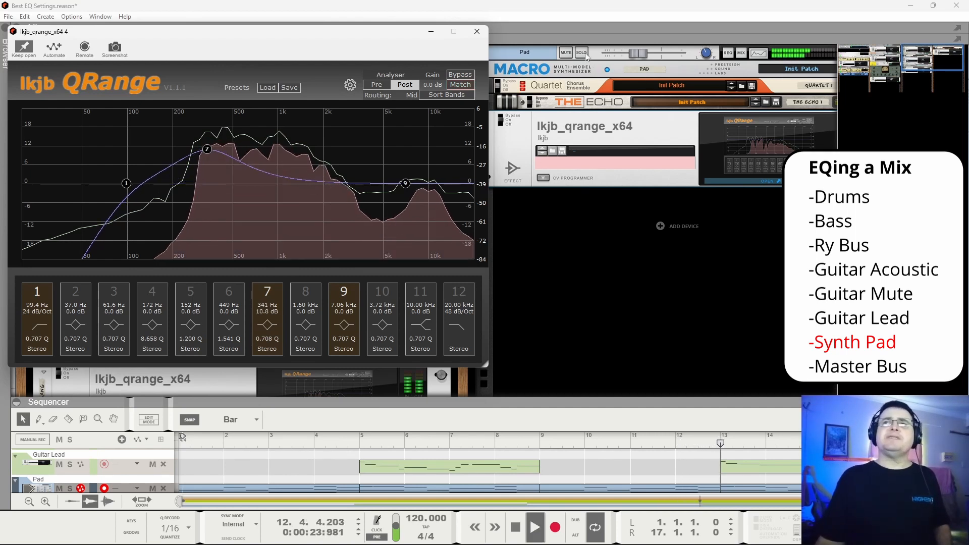
click(582, 53)
drag(207, 152, 451, 133)
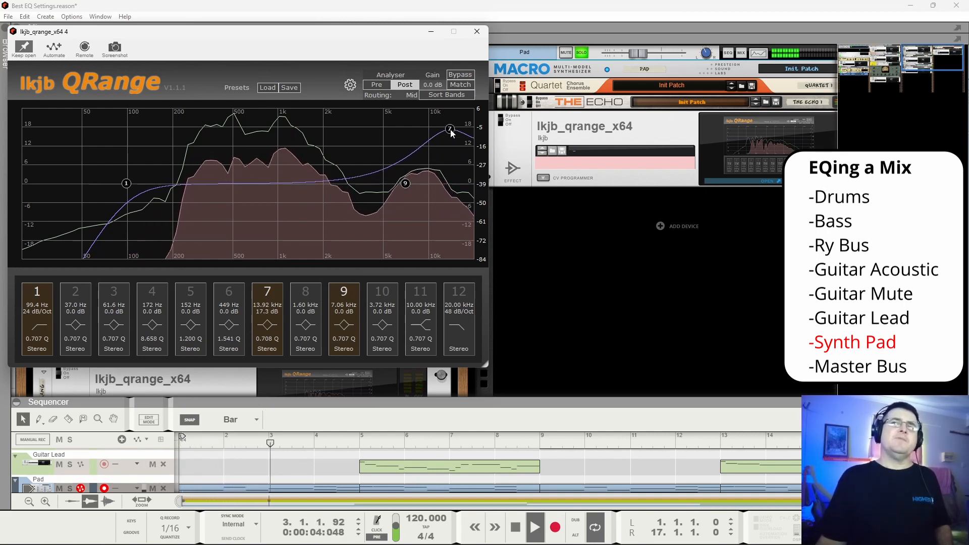
key(space)
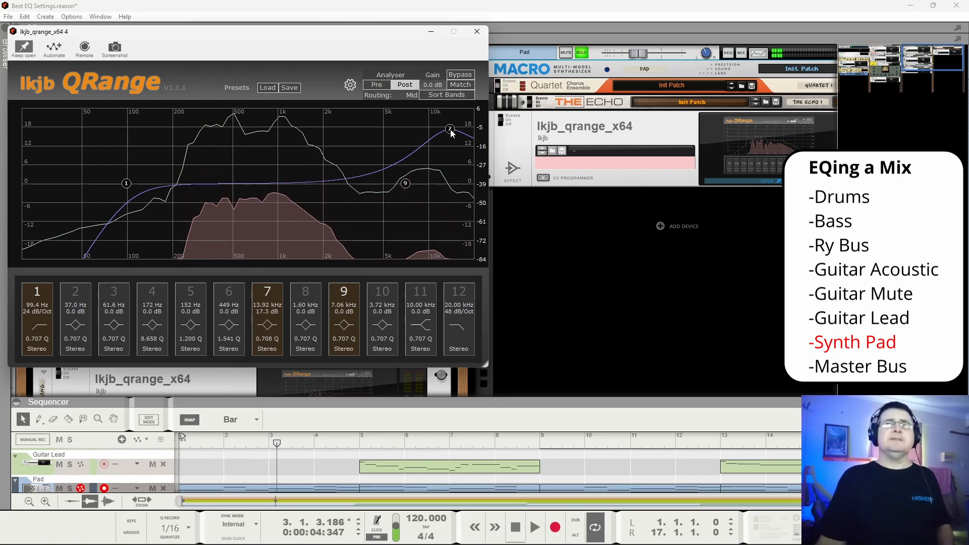
Set band 7 to about 2.22 kHz with a 2.6 dB boost, and take the Pad out of solo.
drag(450, 132, 334, 189)
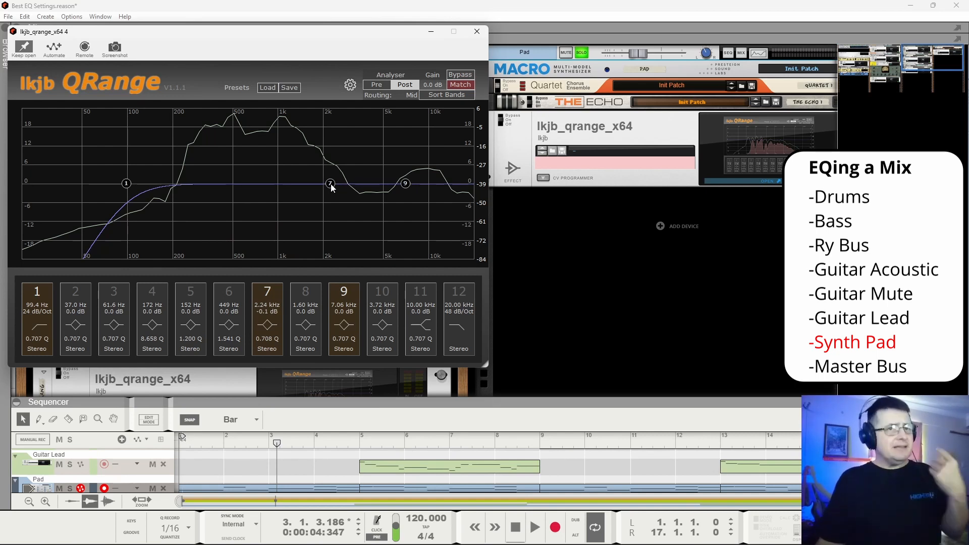
drag(331, 187, 443, 144)
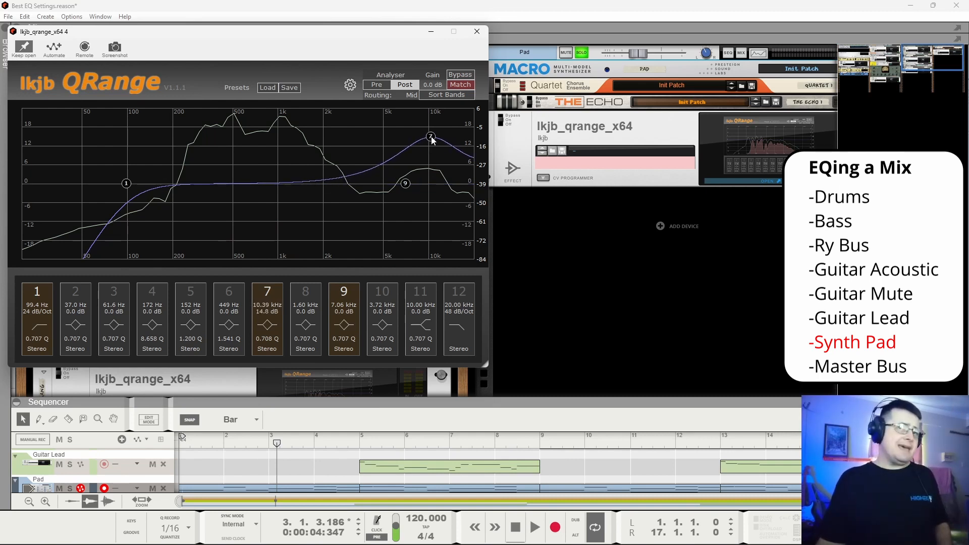
drag(320, 188, 306, 168)
click(581, 53)
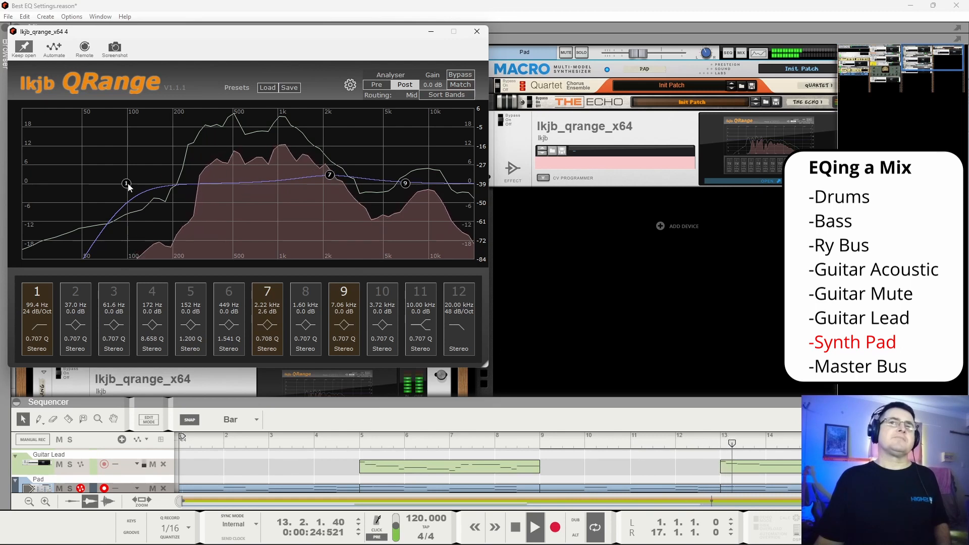
Enable band 2 as a low shelf at about 357 Hz with -2.1 dB gain and a Q of 0.582.
click(75, 325)
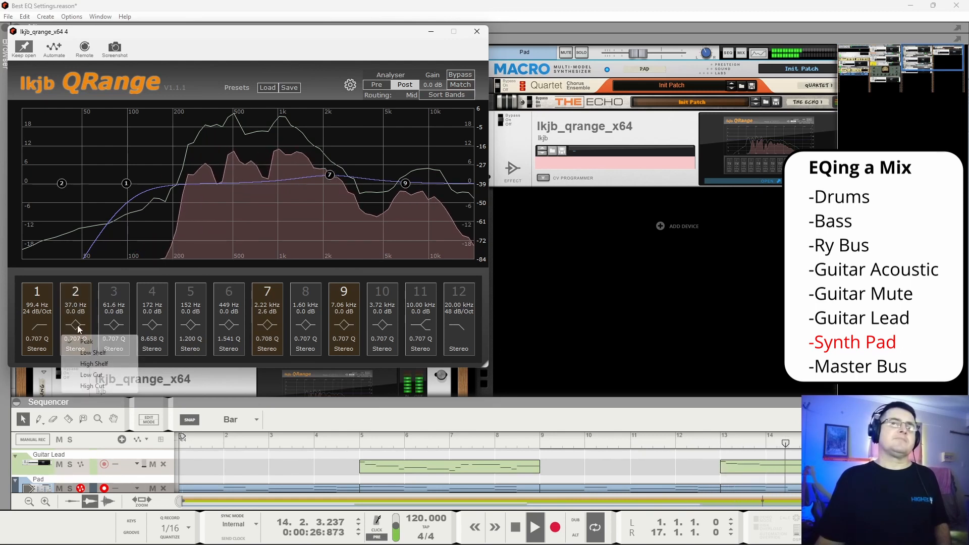
click(101, 353)
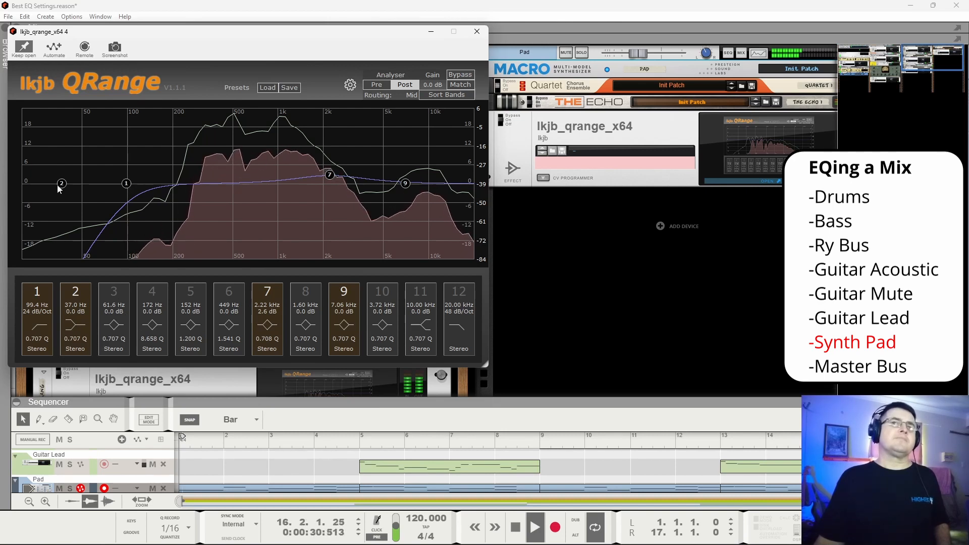
drag(61, 184, 216, 192)
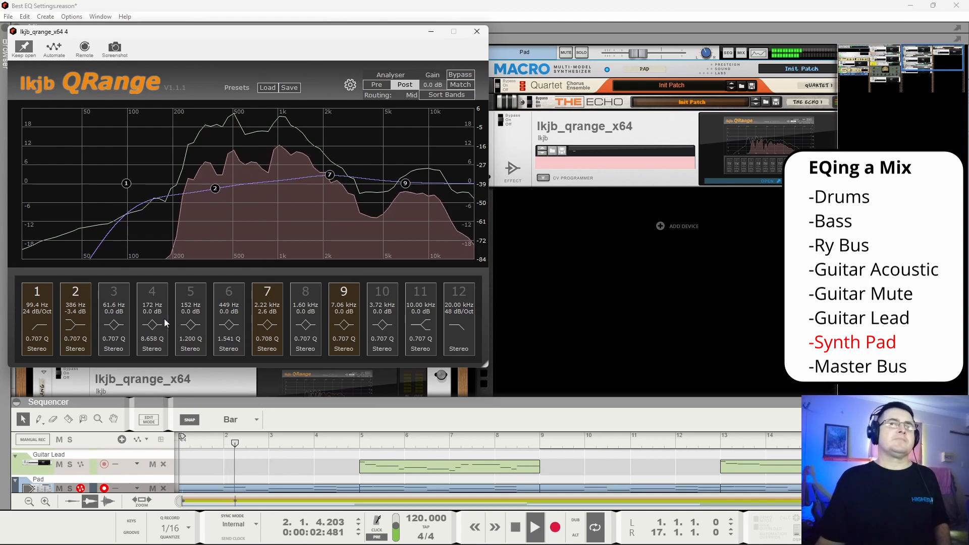
drag(78, 339, 74, 369)
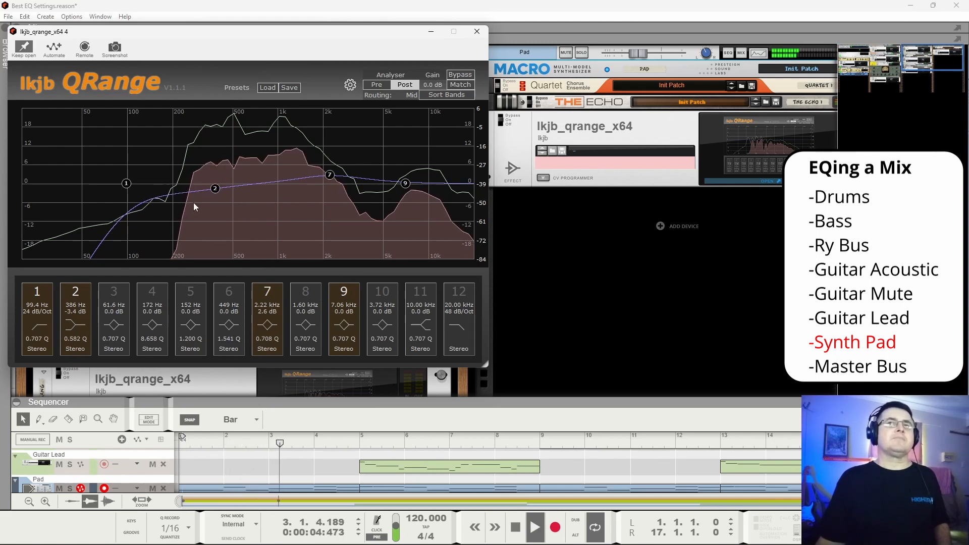
drag(215, 188, 211, 187)
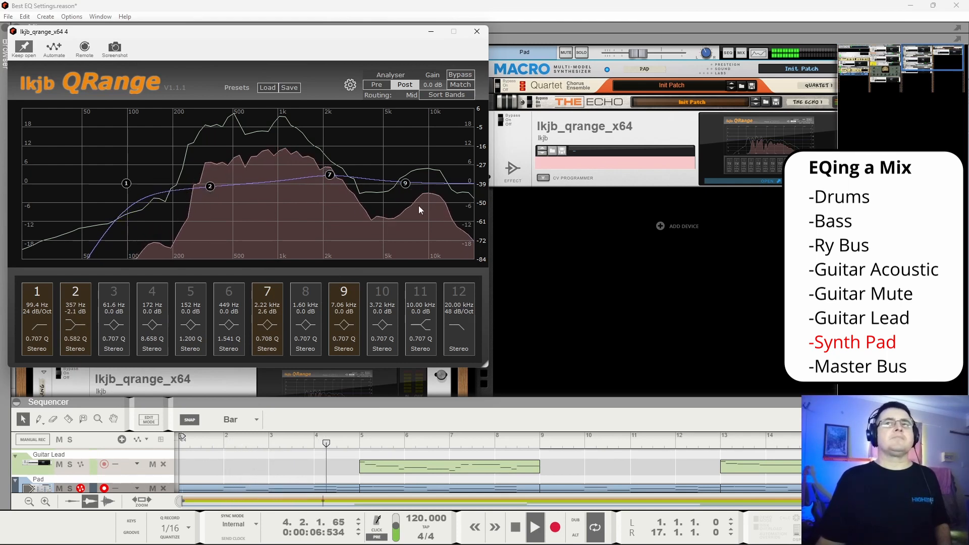
Set band 9 to about 9.32 kHz at -1.4 dB, and enable the band 12 high cut at 20 kHz.
mouse_move(406, 185)
mouse_down()
mouse_move(444, 179)
mouse_move(418, 196)
mouse_move(424, 188)
mouse_up()
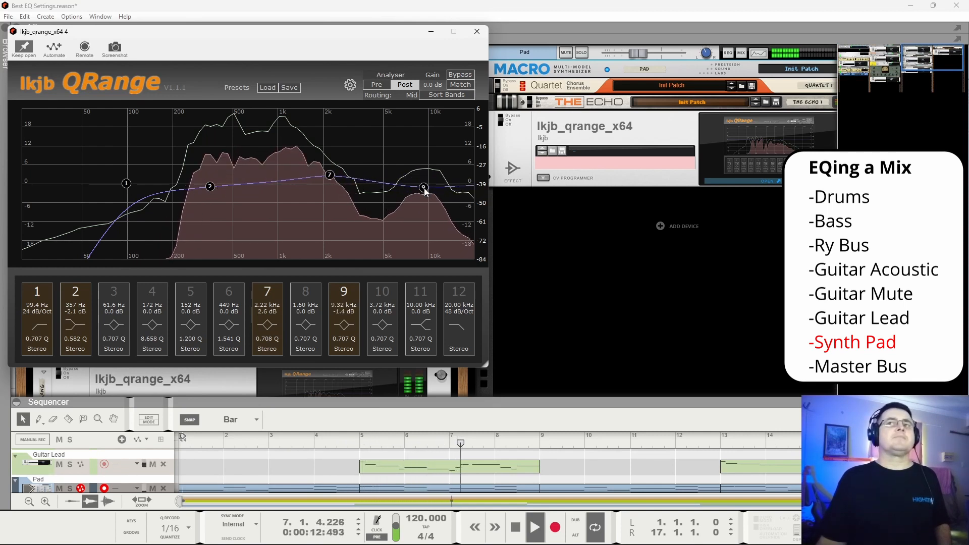
click(457, 292)
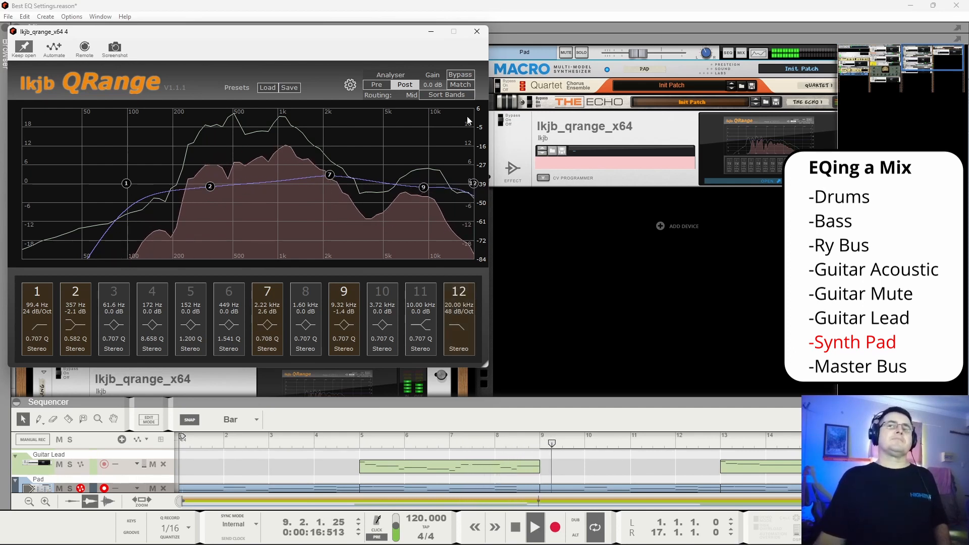
Compare the full mix with the Pad EQ bypassed and active, and stop playback.
click(468, 76)
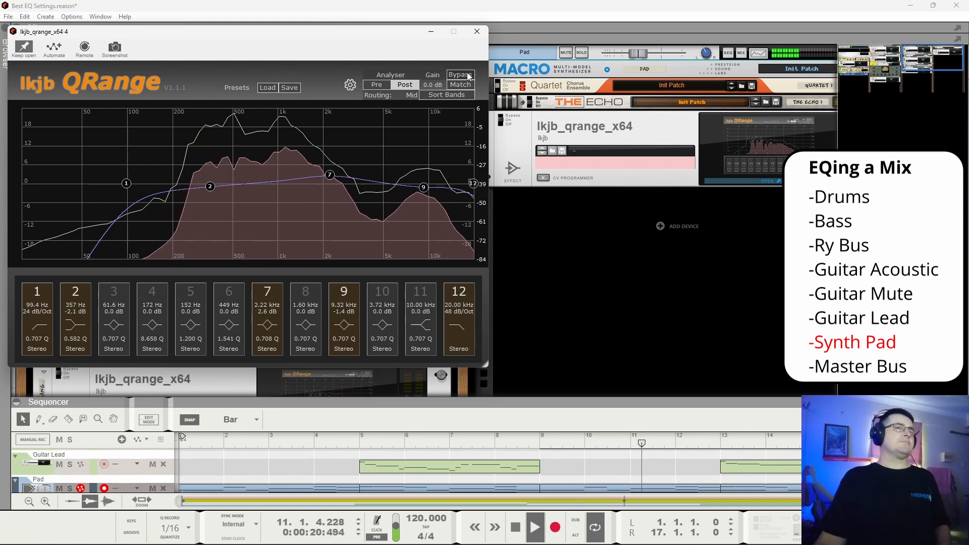
key(space)
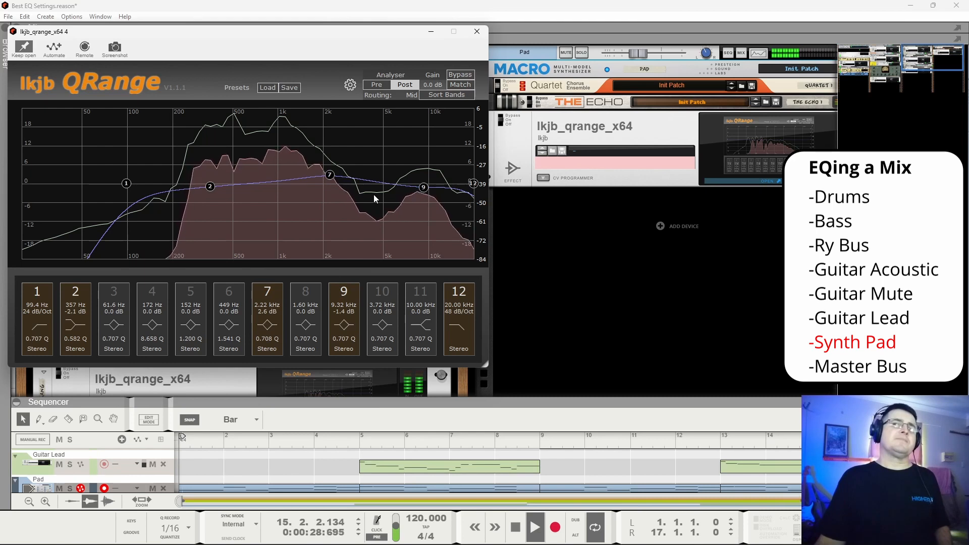
key(space)
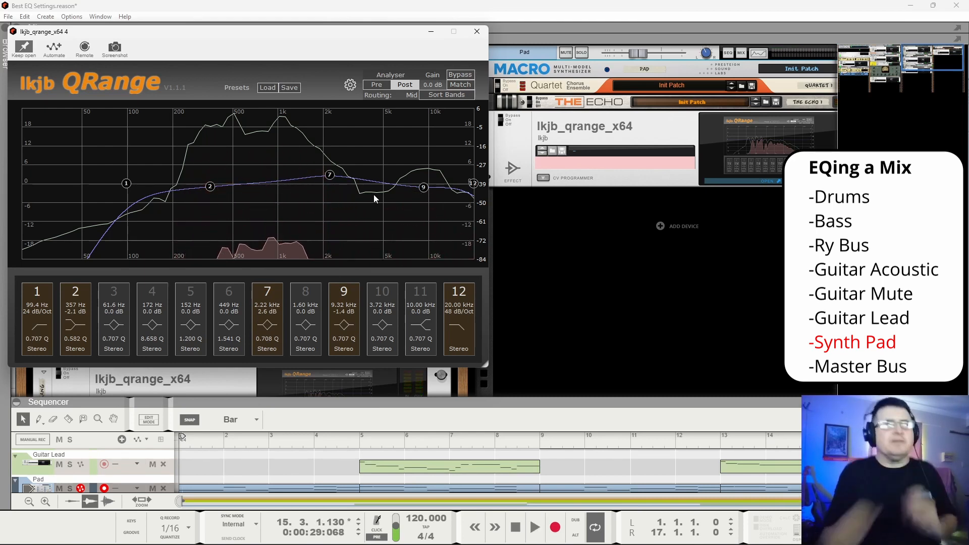
Solo the Pad, play it back to hear its EQ on its own, and close the EQ window.
click(583, 53)
key(space)
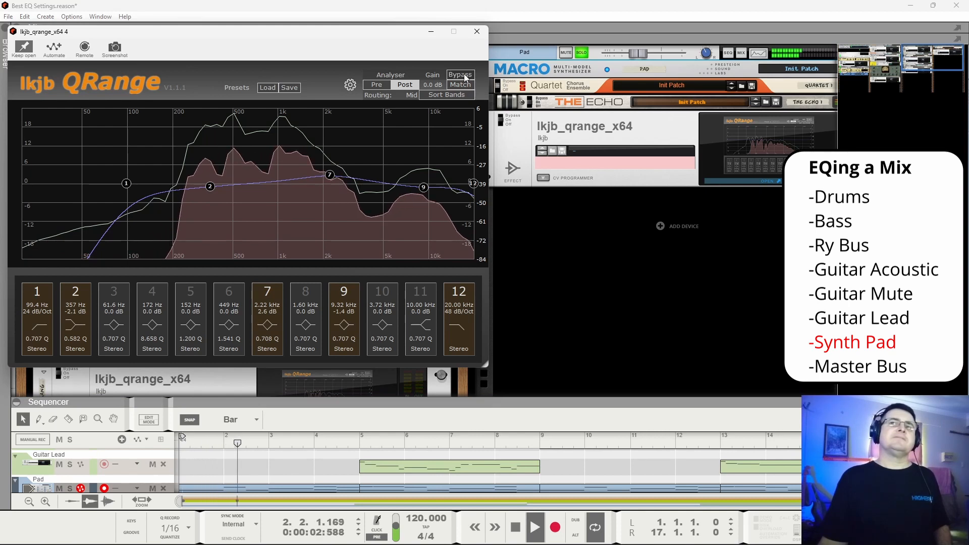
click(476, 31)
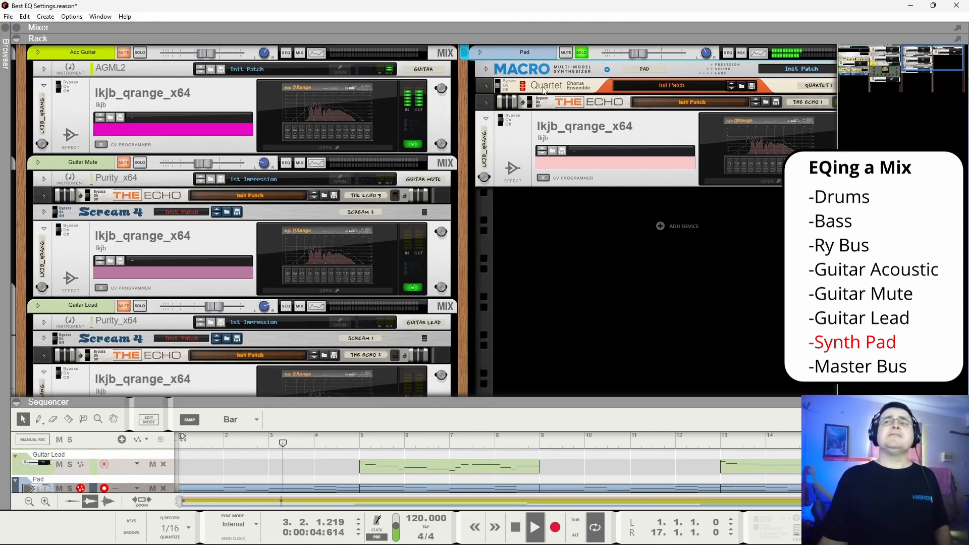
Compare the soloed Pad with its EQ bypassed and active, view its EQ curve, and release the solo with playback stopped.
click(505, 120)
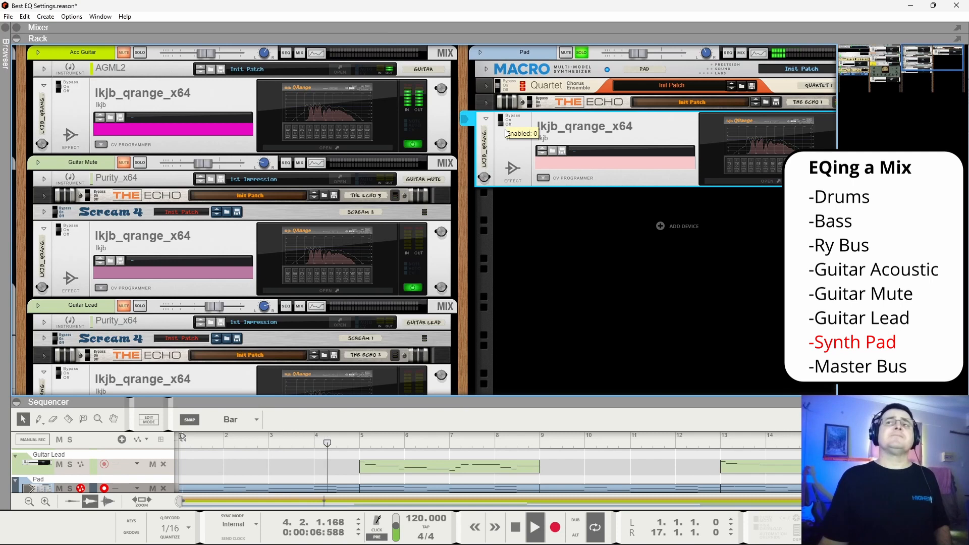
click(767, 181)
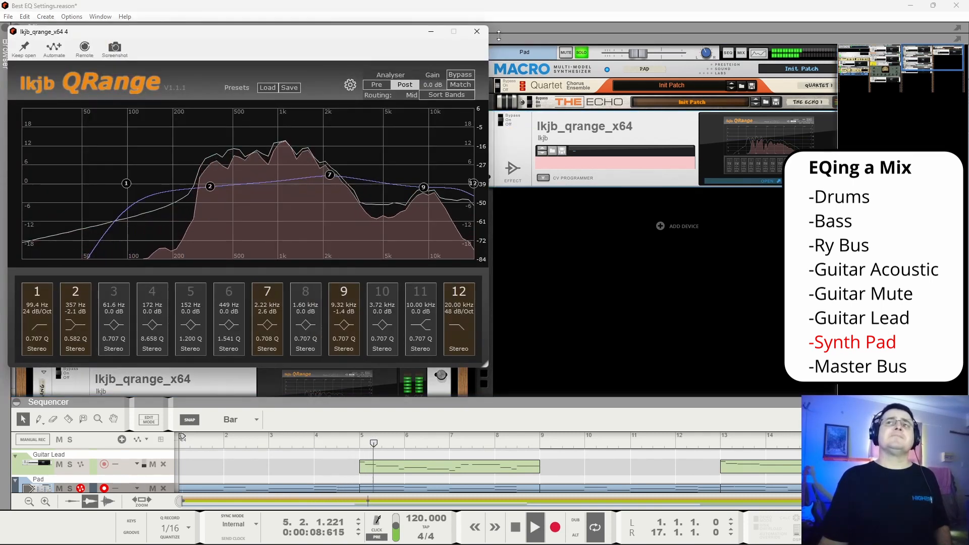
click(478, 32)
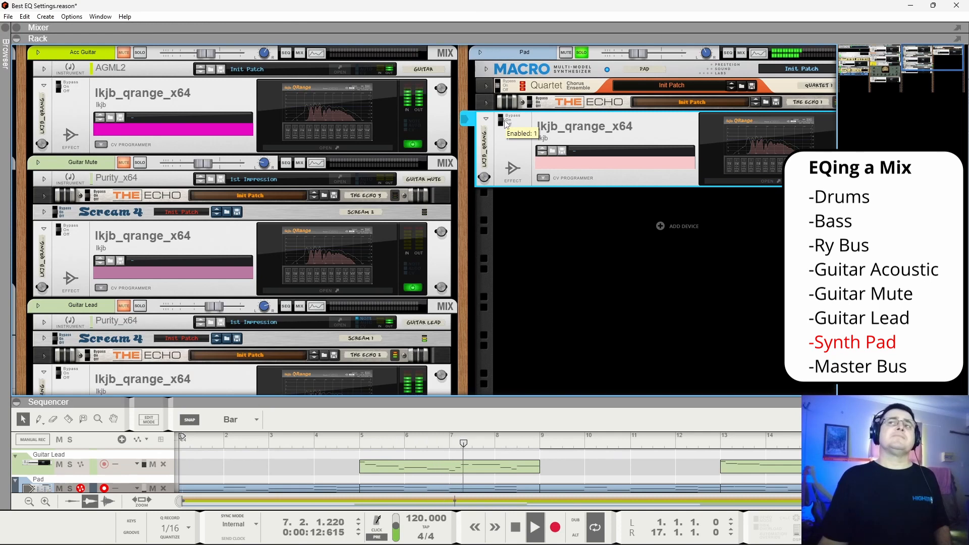
click(583, 53)
key(space)
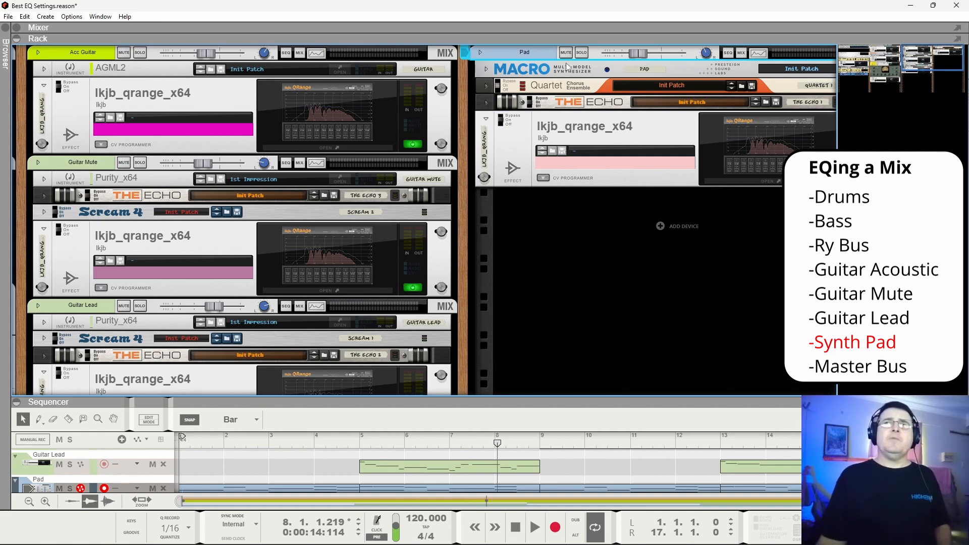
Play the full mix and compare it with the Pad track muted and unmuted.
key(space)
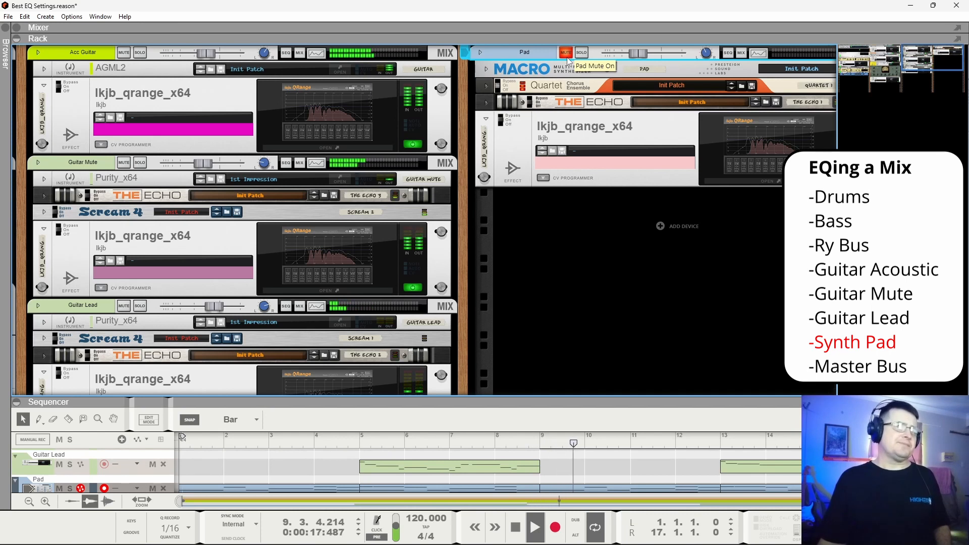
key(space)
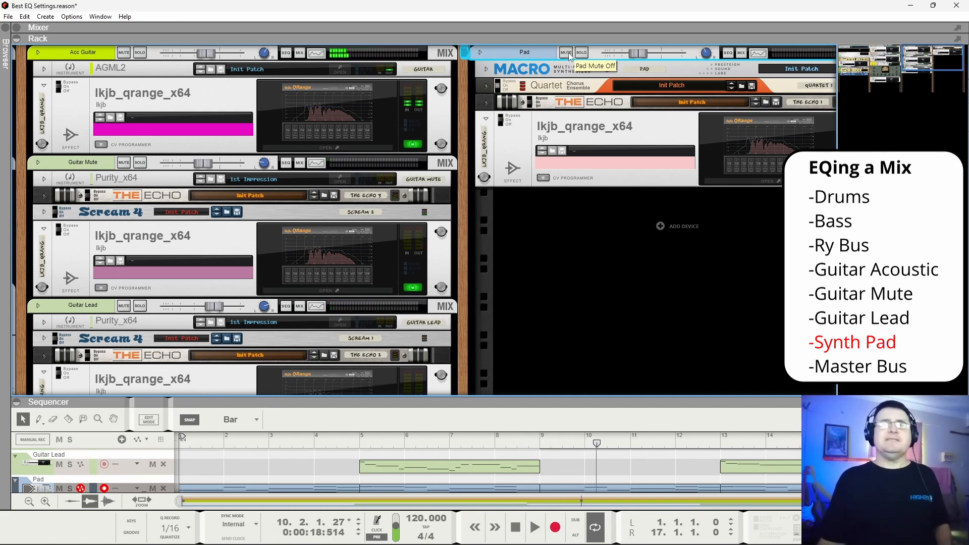
key(space)
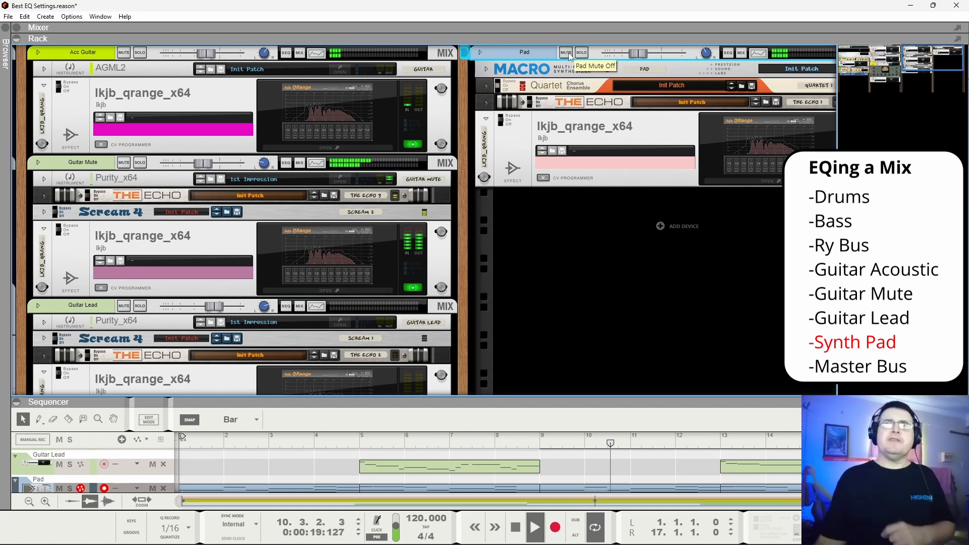
Play the Ry bus soloed to hear it on its own, and release the solo to hear the full mix.
drag(929, 56, 902, 57)
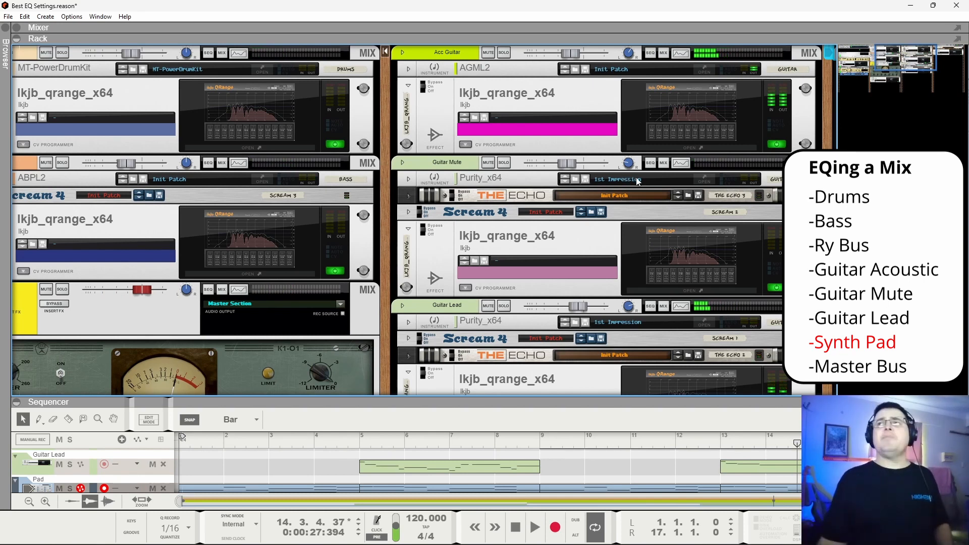
mouse_move(901, 56)
mouse_down()
mouse_move(867, 51)
mouse_move(896, 42)
mouse_up()
scroll(317, 245, down, 5)
click(127, 91)
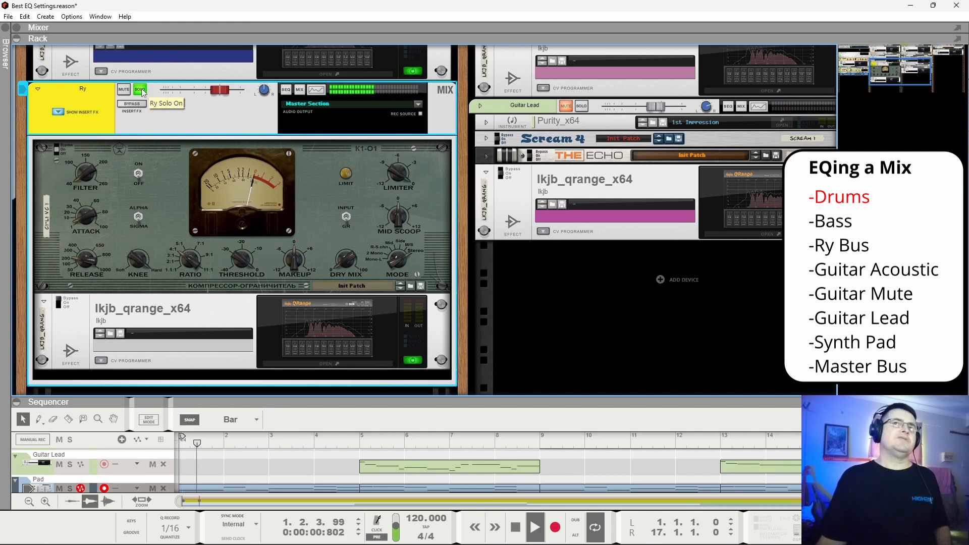
scroll(151, 126, up, 5)
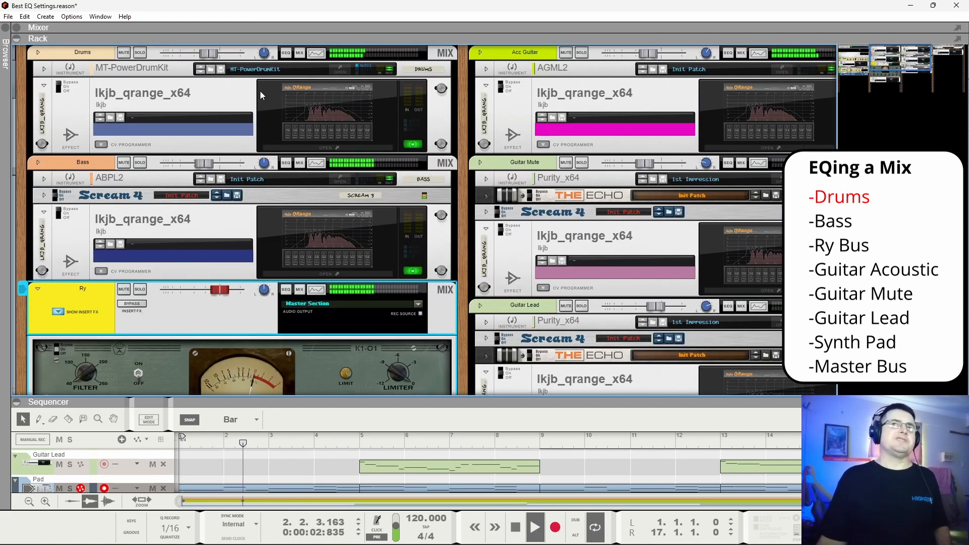
Open the Drums QRange EQ, audition the soloed Drums with the EQ bypassed and active, and stop playback.
double_click(112, 119)
drag(85, 90, 201, 37)
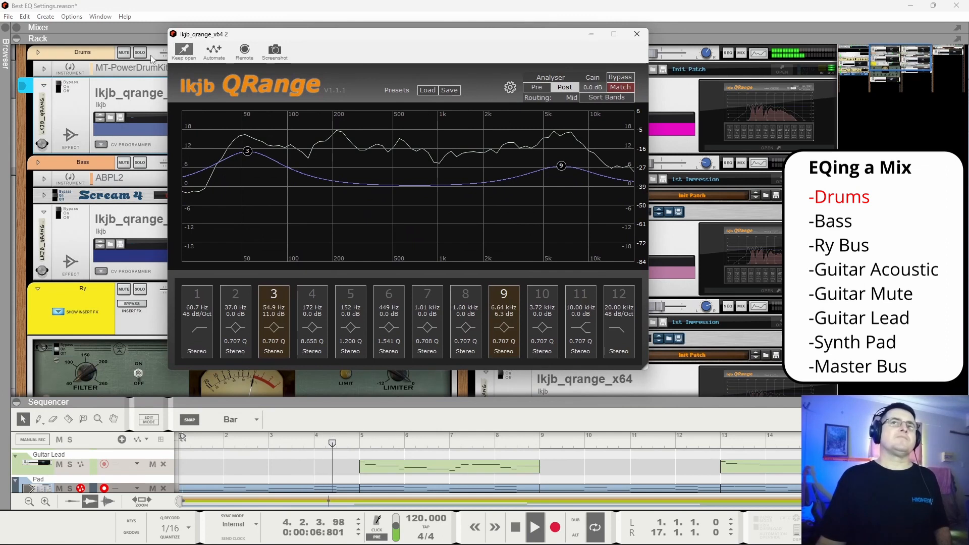
click(147, 58)
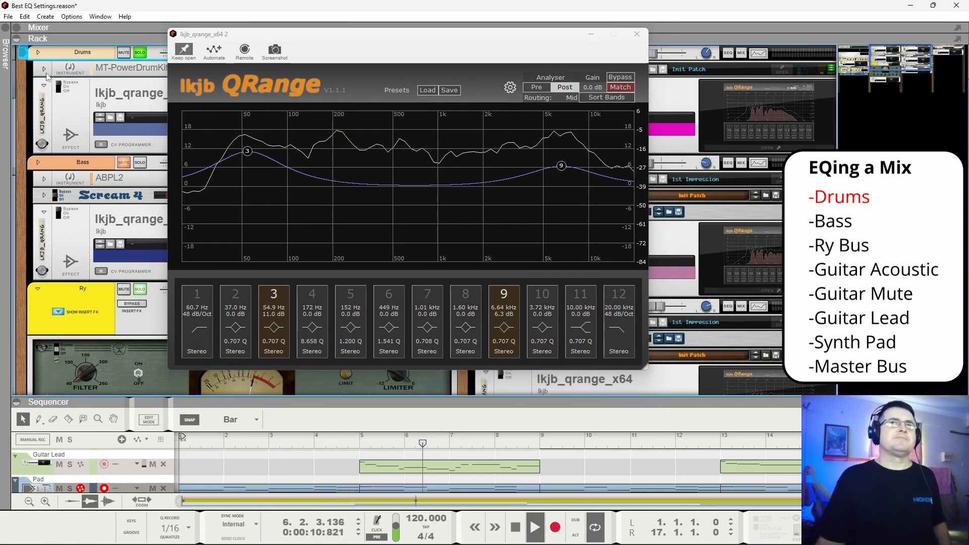
click(58, 85)
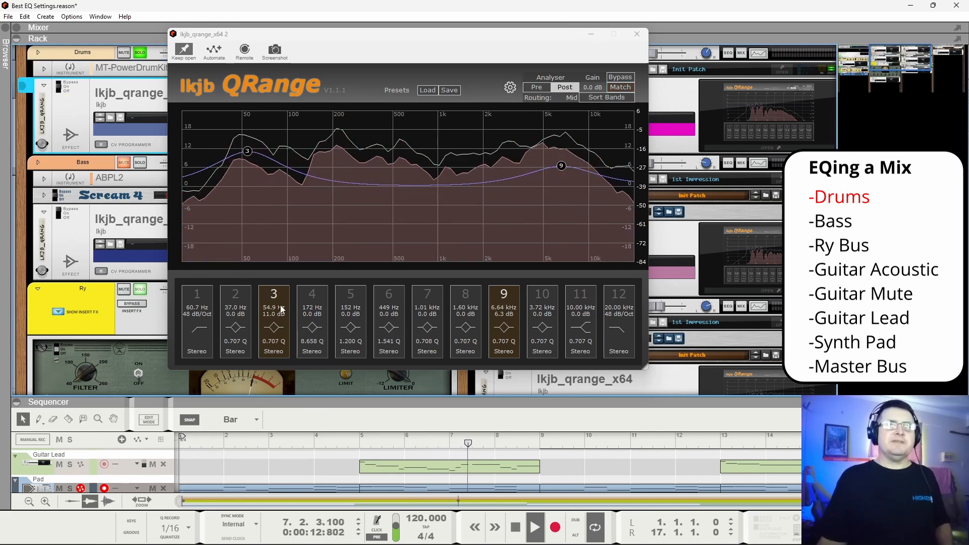
key(space)
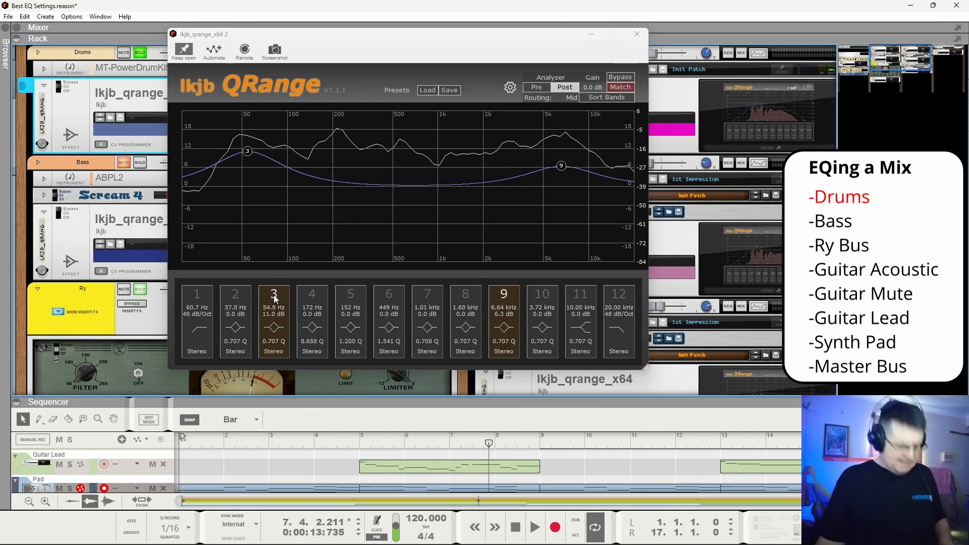
Reset the gains of Drums EQ bands 3 and 9 to 0 dB and enable the band 1 low cut at 20 Hz.
double_click(276, 314)
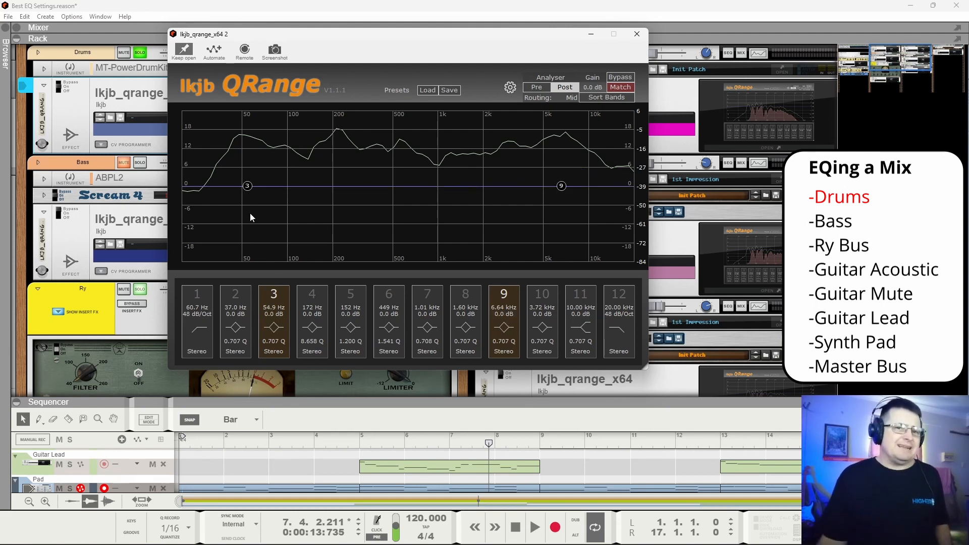
key(space)
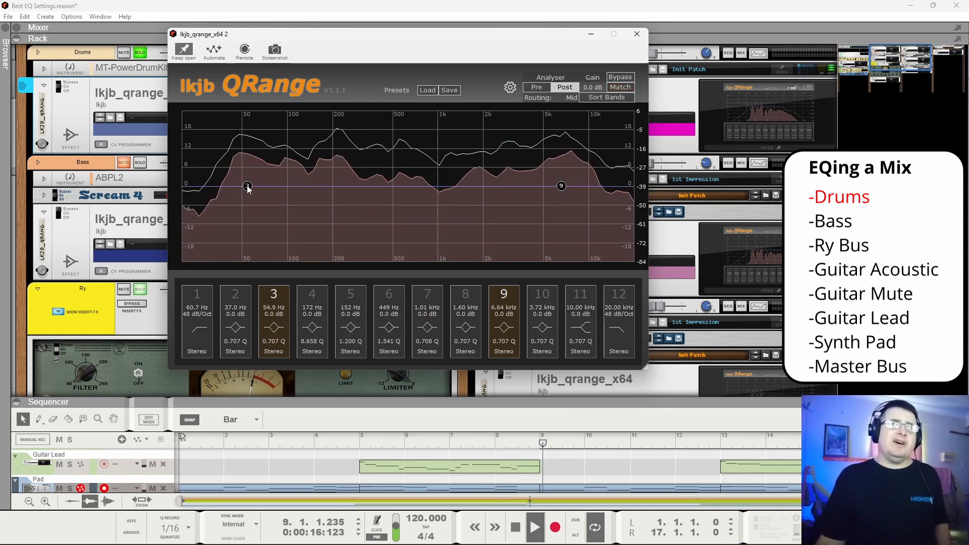
click(197, 292)
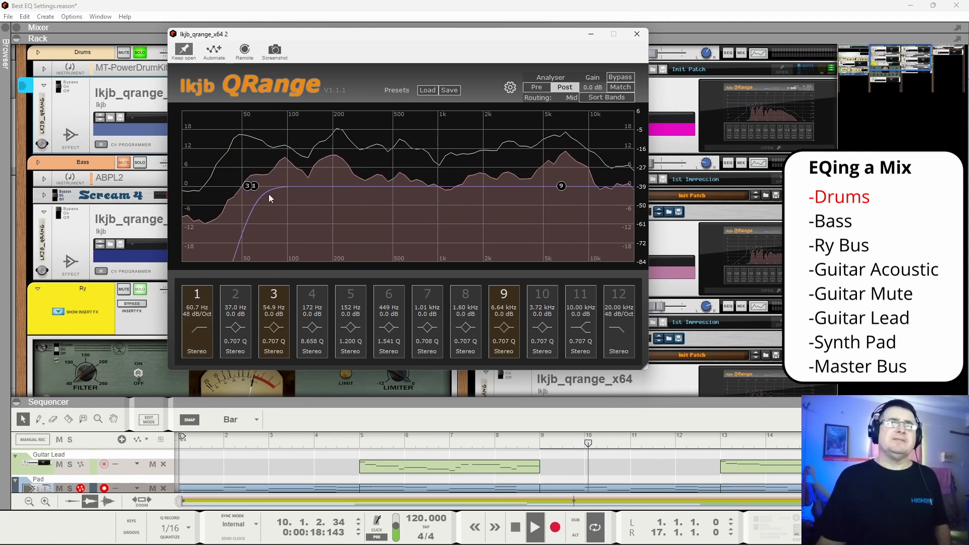
drag(254, 187, 182, 186)
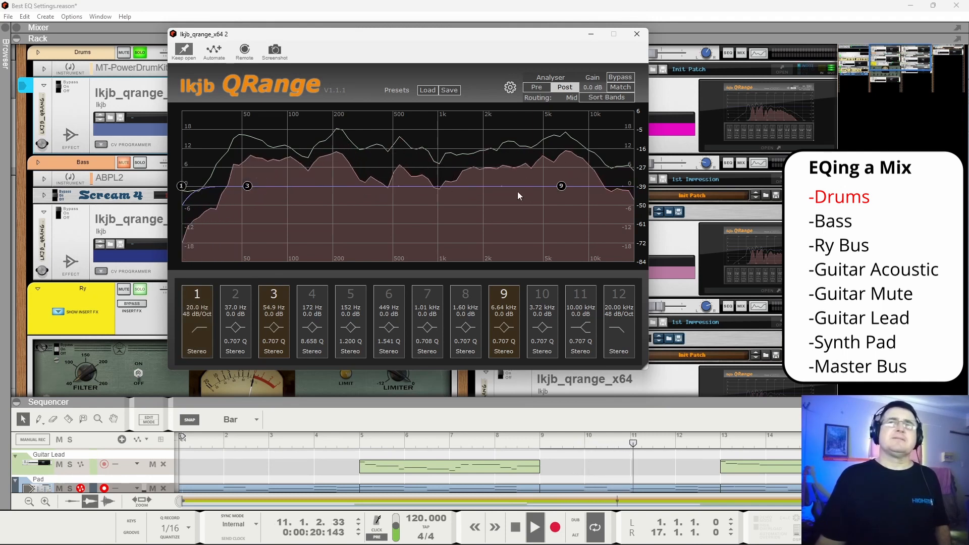
Enable the band 12 high cut, sweep it to about 60 Hz and back to 20 kHz, and set the low cut to about 32.3 Hz.
click(631, 294)
drag(635, 175, 254, 172)
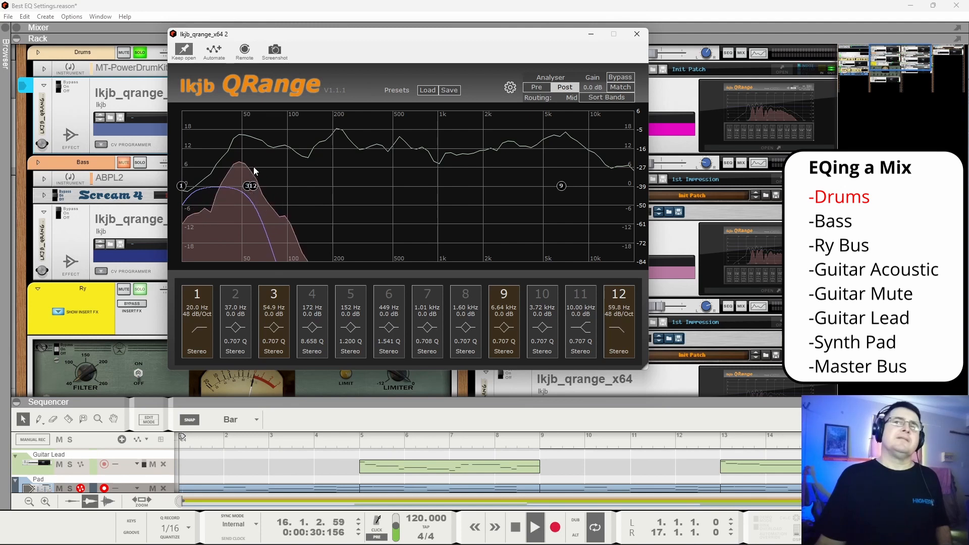
drag(254, 167, 632, 186)
drag(183, 186, 212, 169)
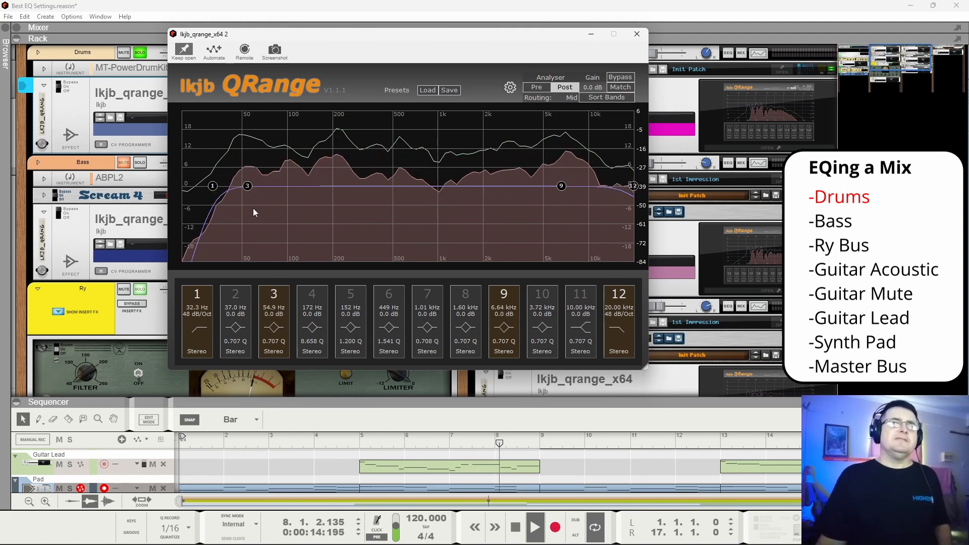
Set band 3 to about 53.2 Hz at 8.1 dB with a Q of 1.610, switching the solo from the Drums to the Ry bus.
drag(278, 341, 298, 235)
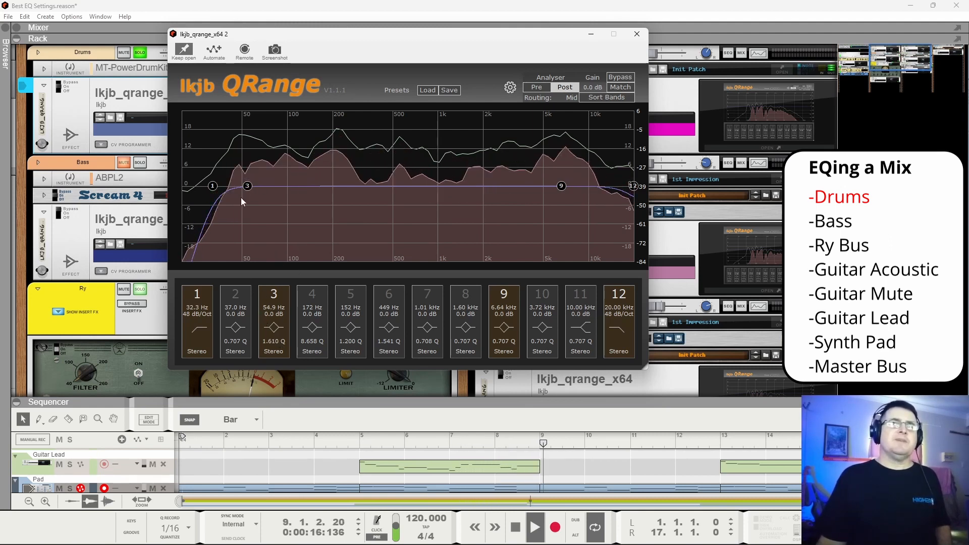
drag(248, 189, 254, 150)
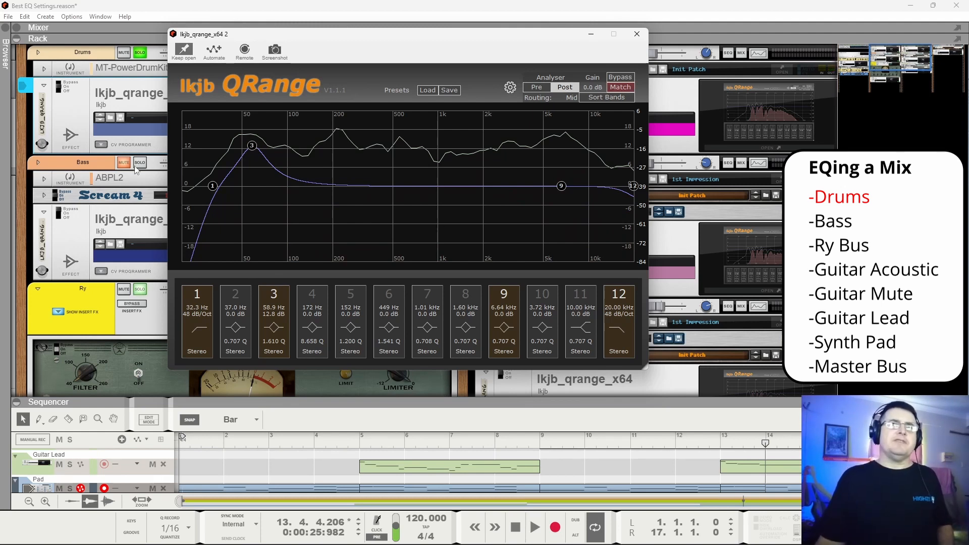
click(140, 52)
click(141, 289)
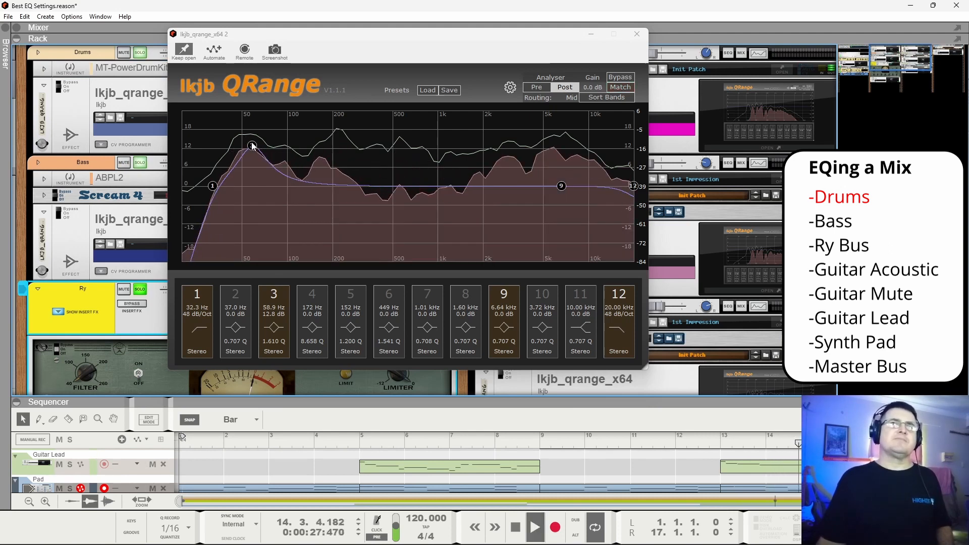
mouse_move(251, 147)
mouse_down()
mouse_move(242, 188)
mouse_move(244, 156)
mouse_up()
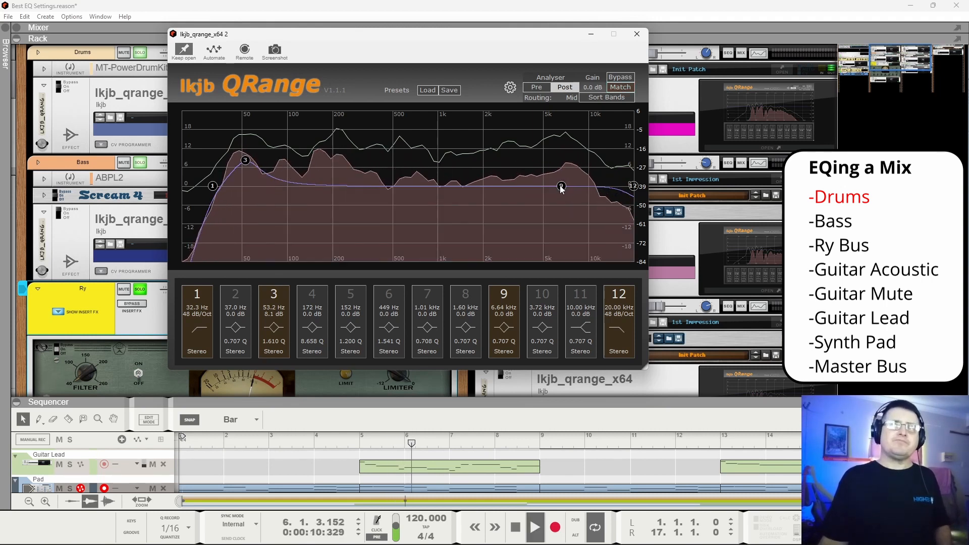
Enable band 4 and, after trying a deep narrow cut, set it to about 154 Hz at -2.2 dB with a Q of 1.176.
click(311, 294)
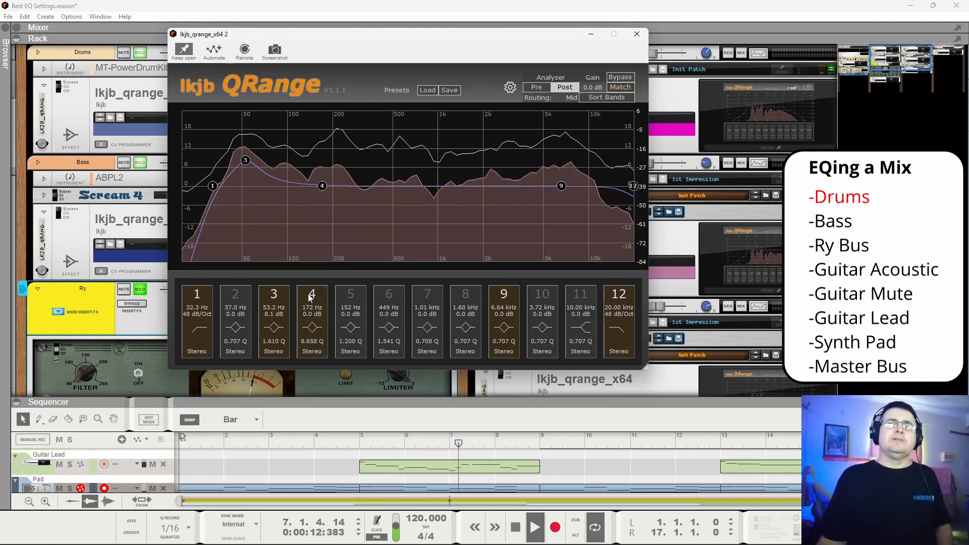
drag(321, 190, 301, 236)
drag(309, 342, 331, 496)
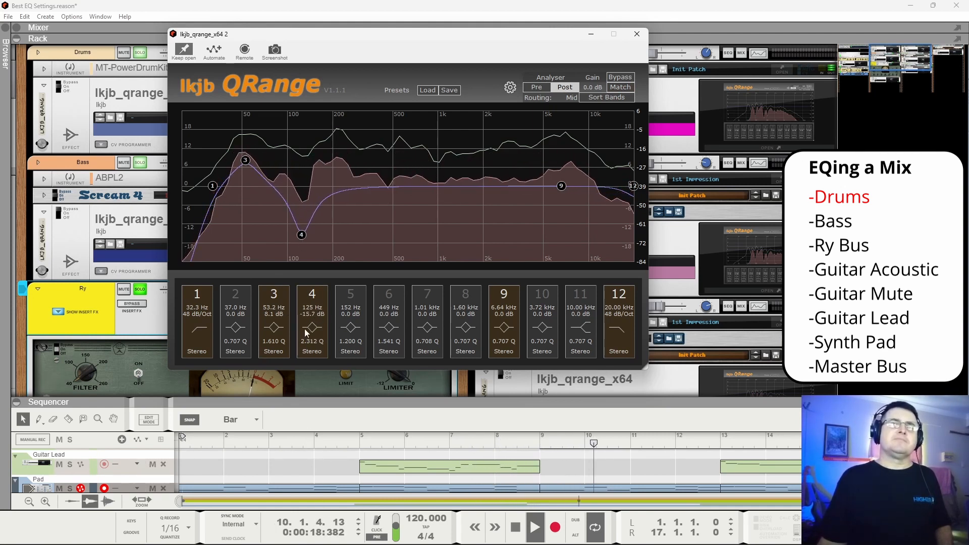
drag(301, 235, 318, 195)
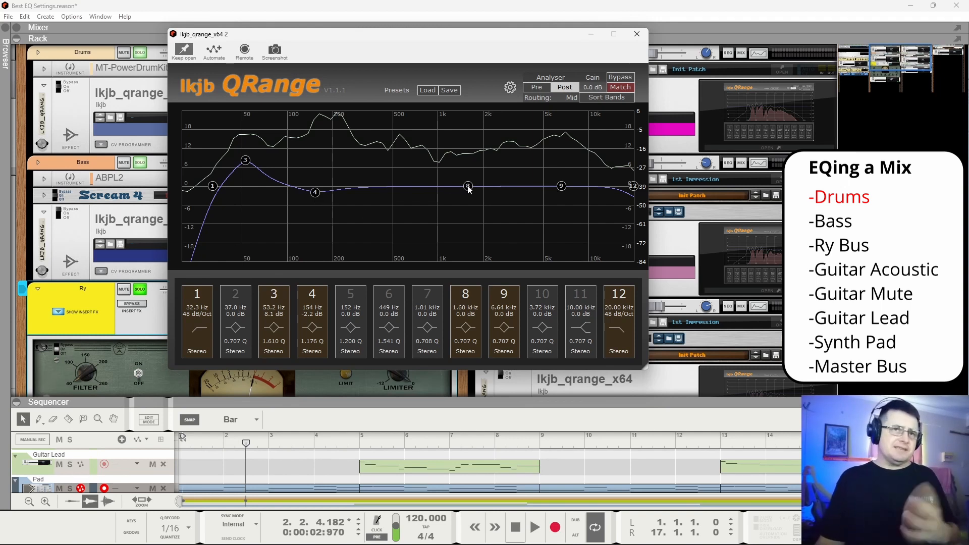
Set band 8 to about 2.61 kHz at 1.0 dB and band 9 to about 9.62 kHz at -1.2 dB, releasing the Ry solo to judge them.
mouse_move(468, 188)
mouse_down()
mouse_move(477, 172)
mouse_move(433, 159)
mouse_move(474, 185)
mouse_move(548, 167)
mouse_move(468, 177)
mouse_move(461, 188)
mouse_up()
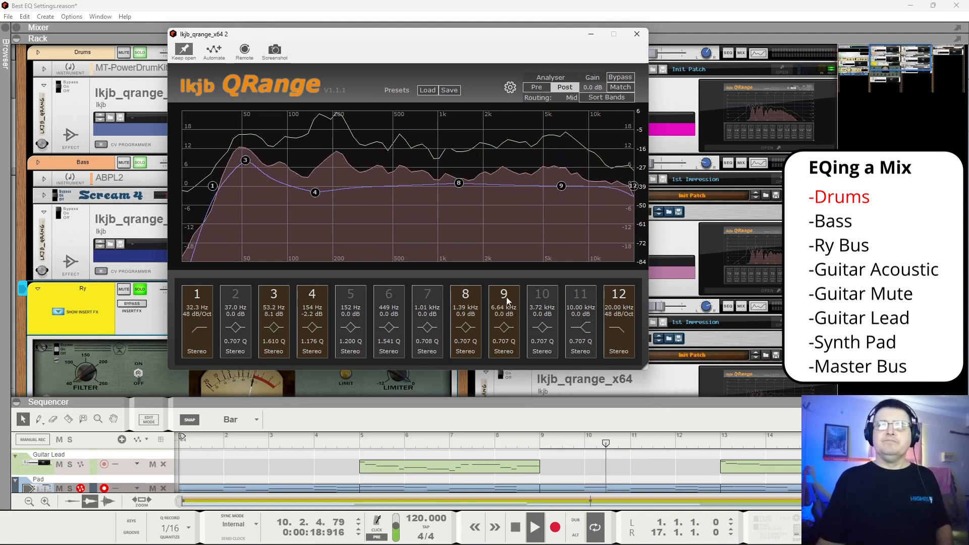
drag(562, 186, 588, 183)
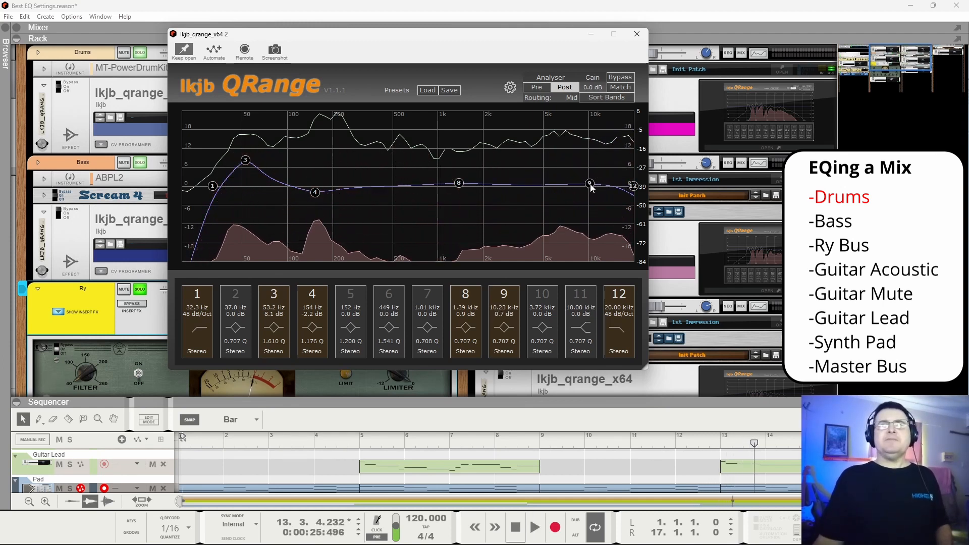
click(140, 289)
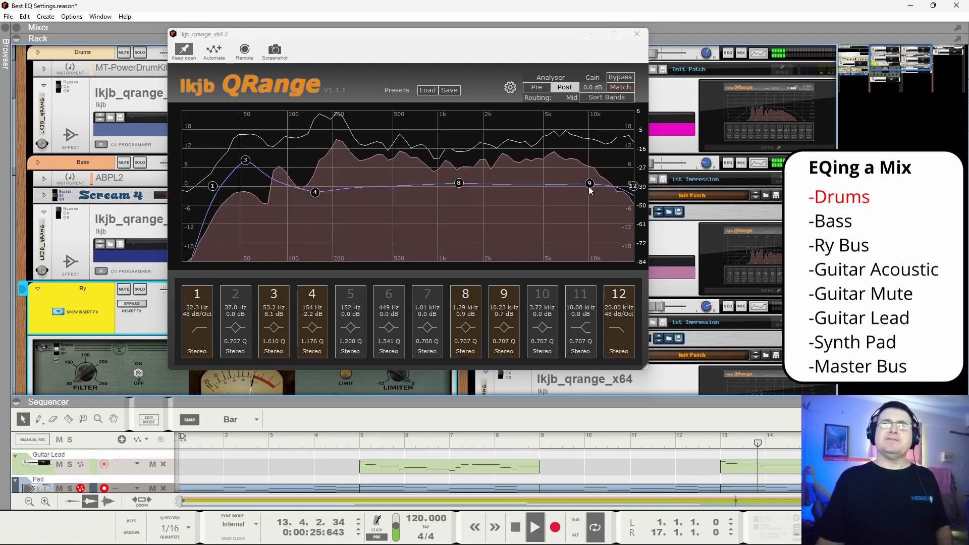
drag(588, 186, 585, 190)
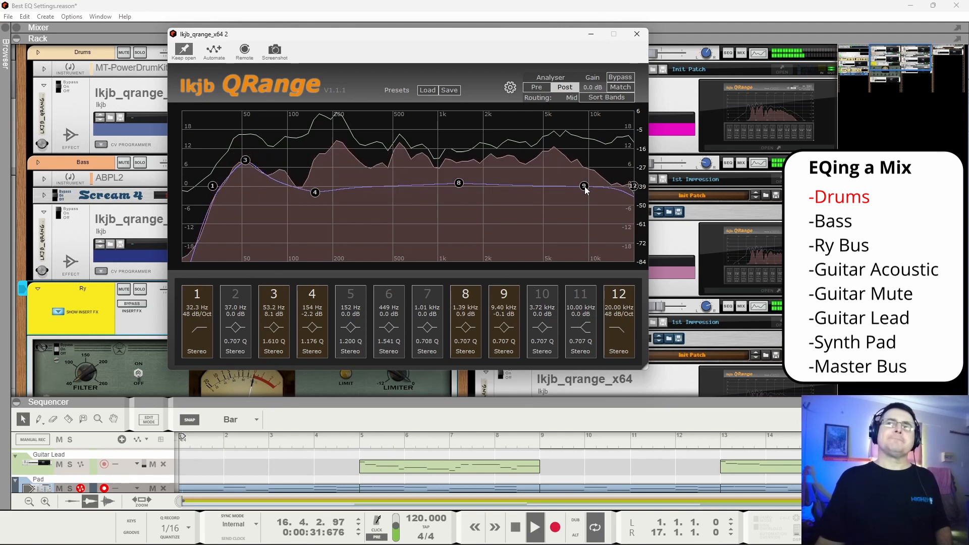
drag(458, 183, 511, 187)
drag(593, 180, 587, 195)
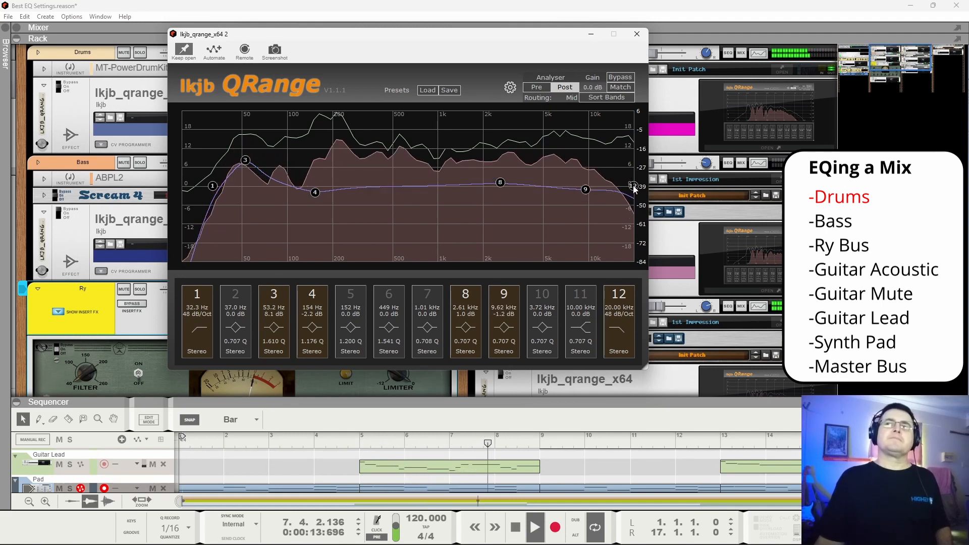
Play the full mix and compare it with the Drums EQ bypassed and active.
key(space)
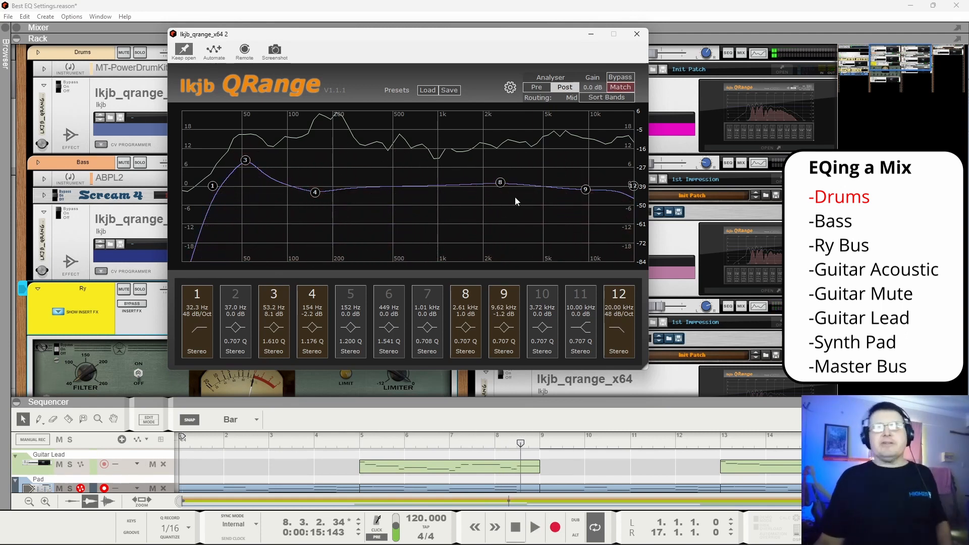
key(space)
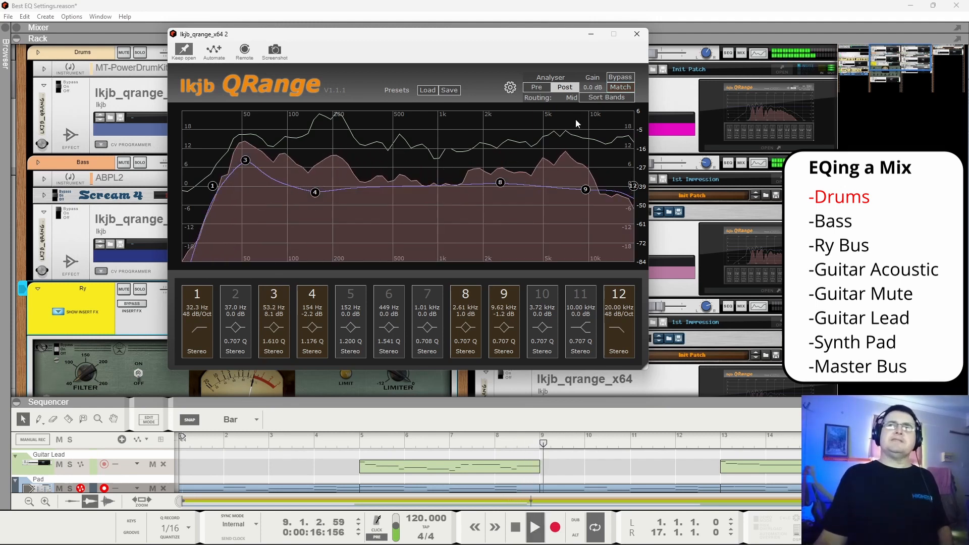
click(66, 84)
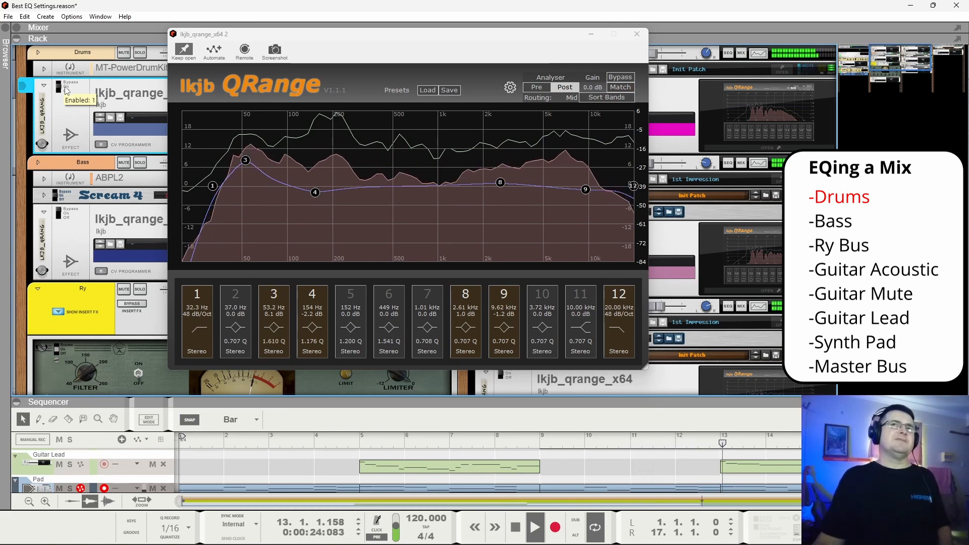
Stop playback, close the Drums EQ and play the Bass track in solo.
key(space)
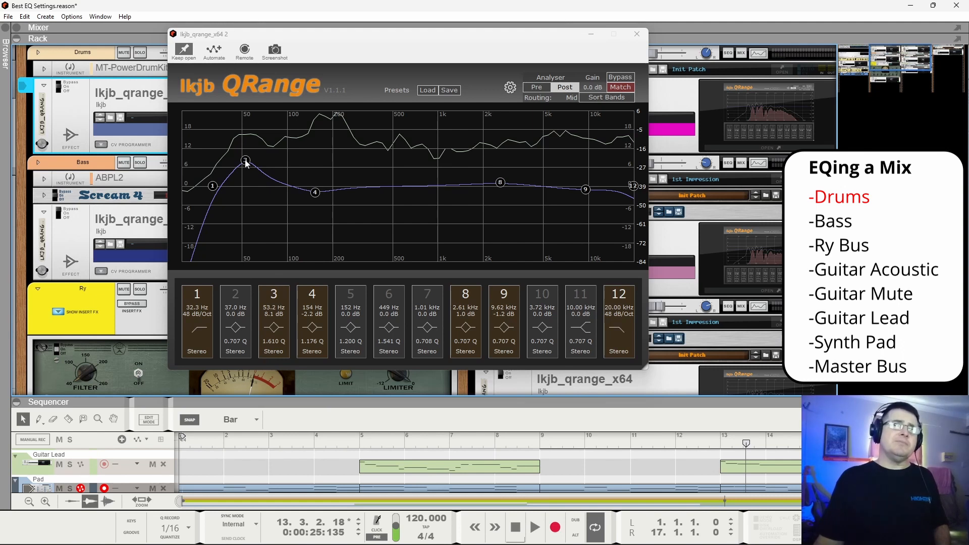
click(636, 35)
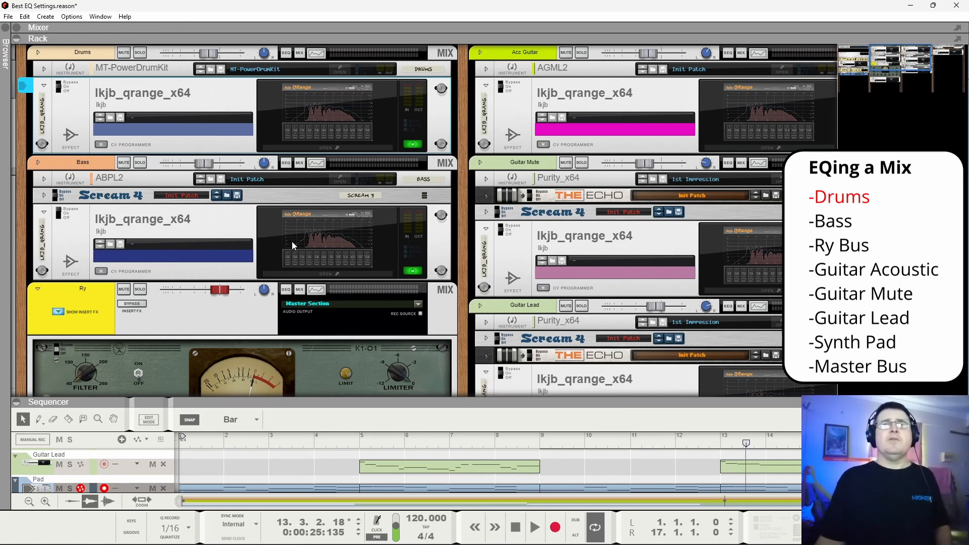
click(139, 163)
key(space)
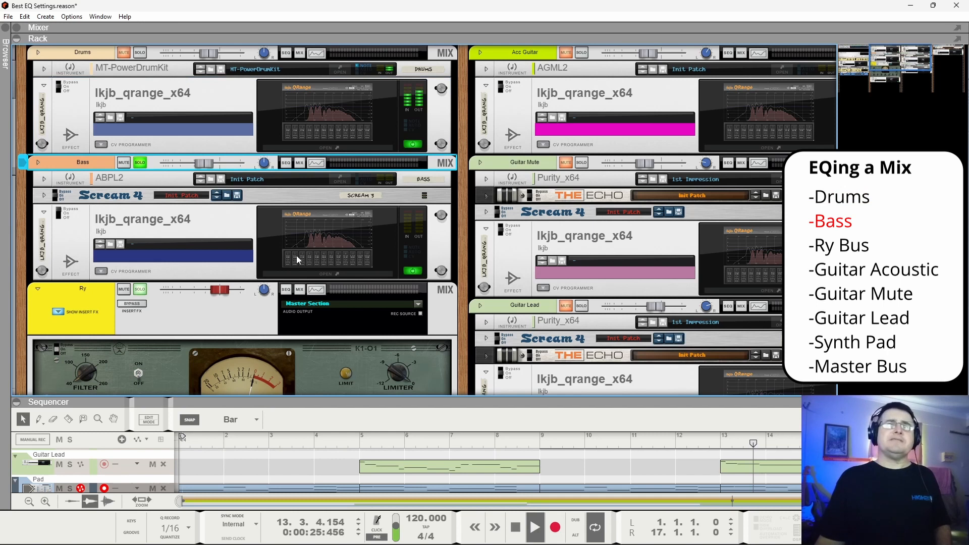
Bypass the Bass track's Scream 4 and open its QRange equalizer, moving it clear of the Bass controls.
click(59, 194)
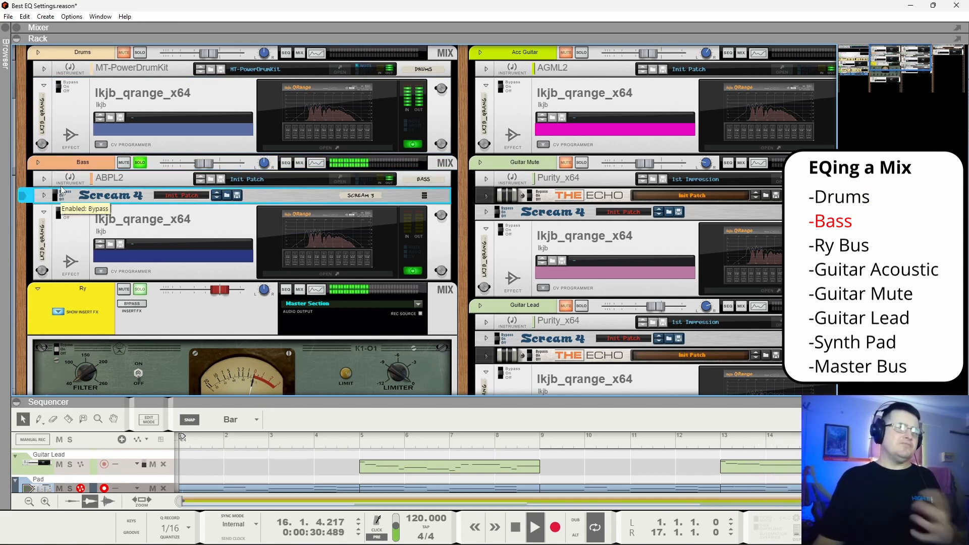
click(60, 216)
click(319, 240)
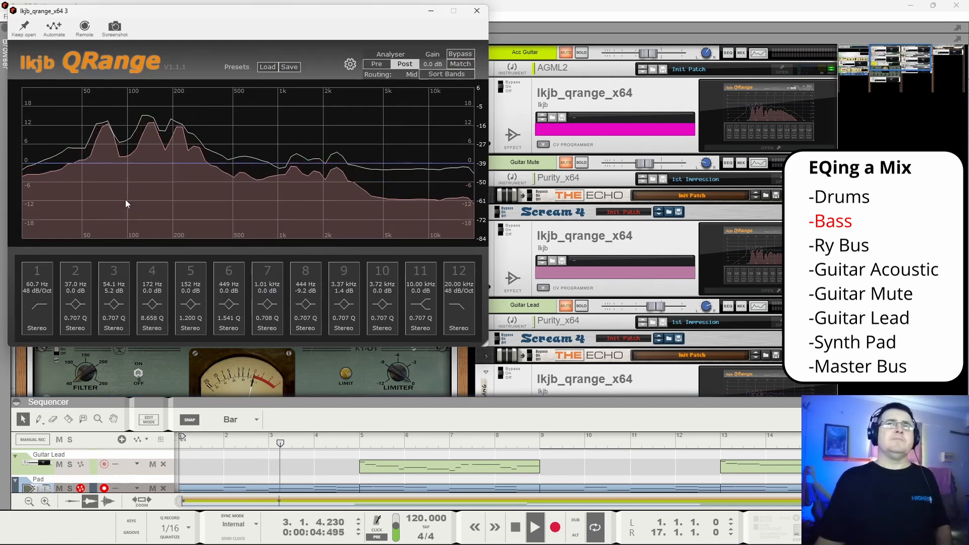
drag(180, 13, 332, 45)
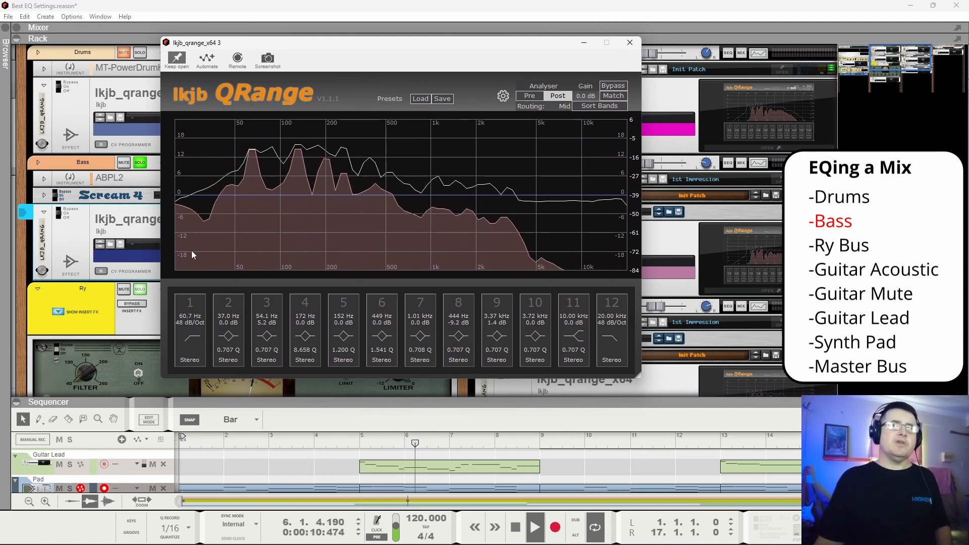
Enable the band 12 low-pass at 20.00 kHz and the band 1 high-pass at about 30.1 Hz.
click(618, 307)
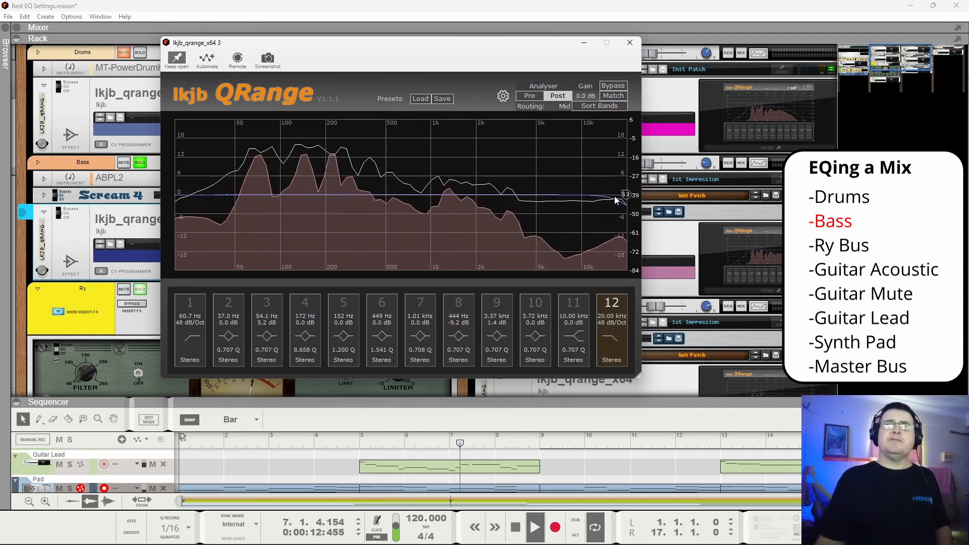
mouse_move(625, 196)
mouse_down()
mouse_move(192, 201)
mouse_move(234, 212)
mouse_move(206, 216)
mouse_move(221, 207)
mouse_move(253, 216)
mouse_move(627, 212)
mouse_up()
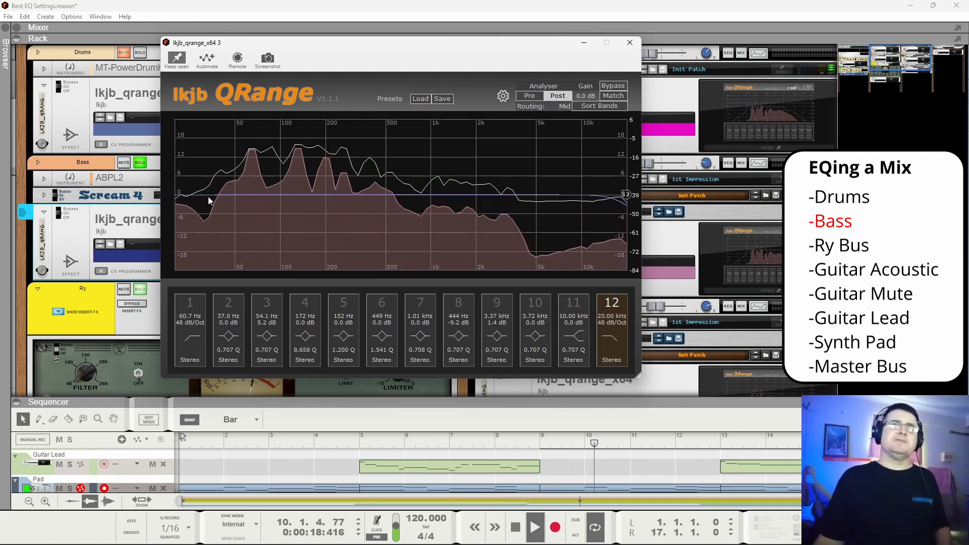
click(200, 303)
drag(248, 195, 202, 204)
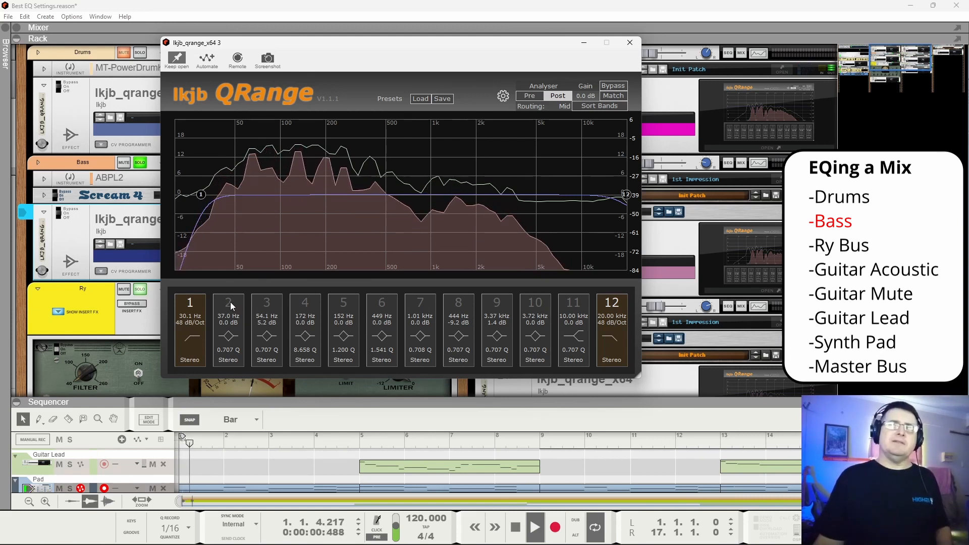
Enable band 3 and set it to about 51.6 Hz at -0.1 dB while playing the soloed Bass.
click(265, 303)
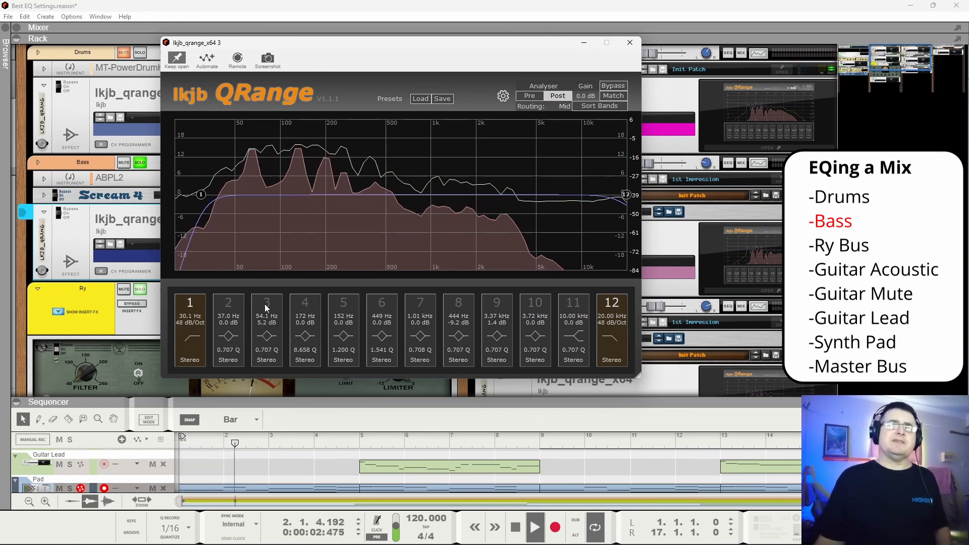
drag(239, 178, 238, 199)
key(space)
key(space)
key(space)
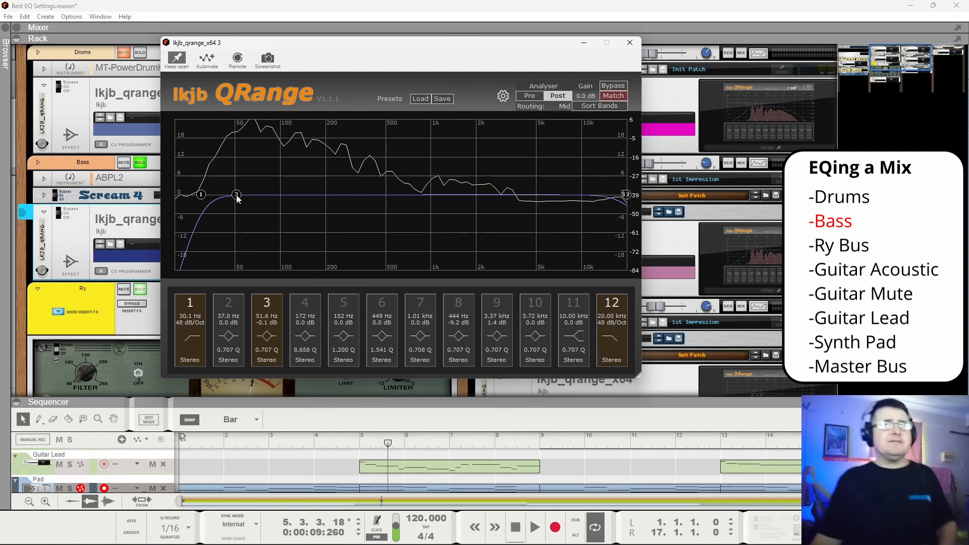
Set the Bass track's Scream 4 to Bypass and replay the Bass, setting band 3's Q to 0.832.
click(61, 193)
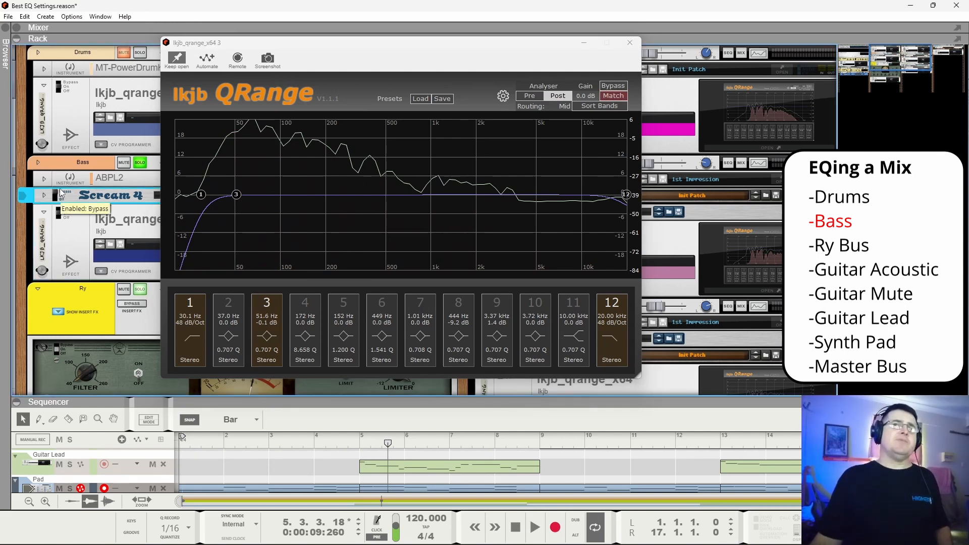
key(space)
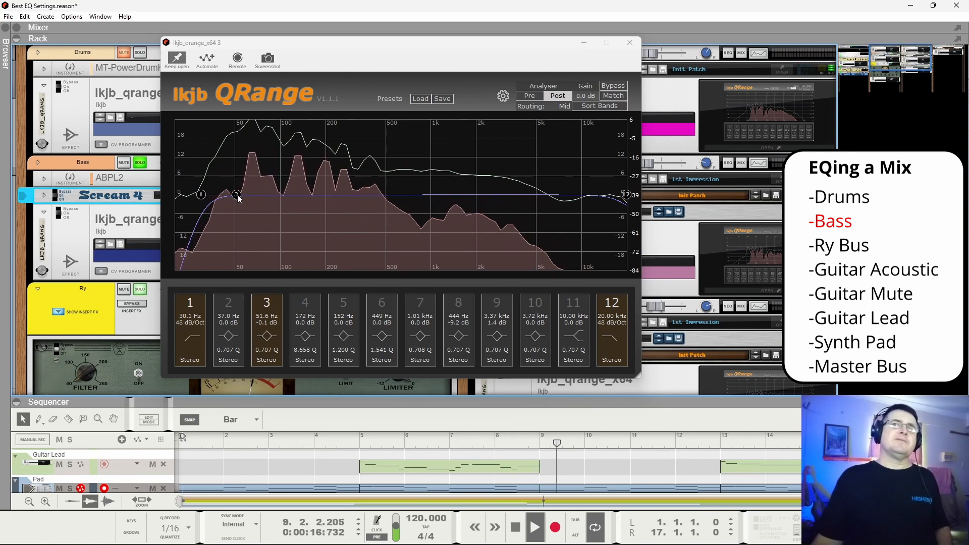
key(space)
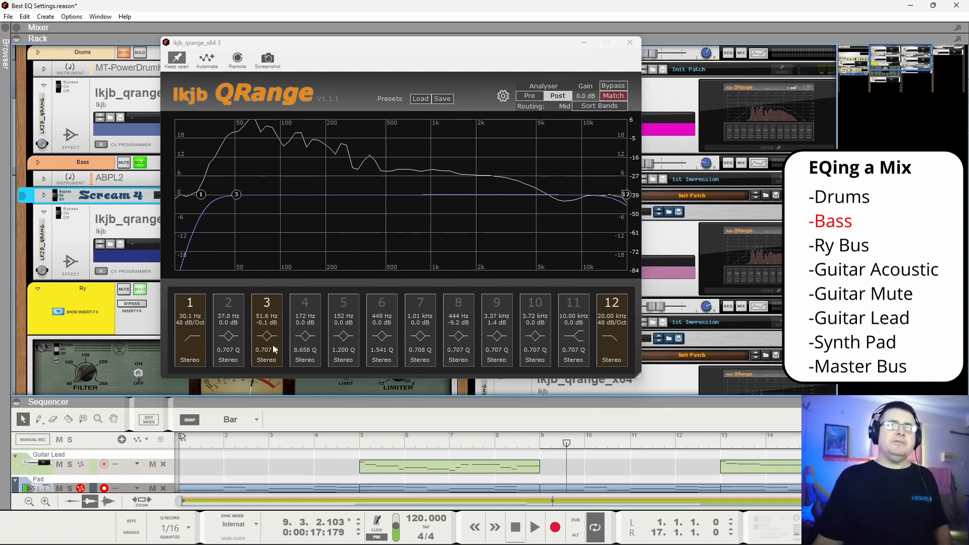
drag(270, 350, 274, 346)
key(space)
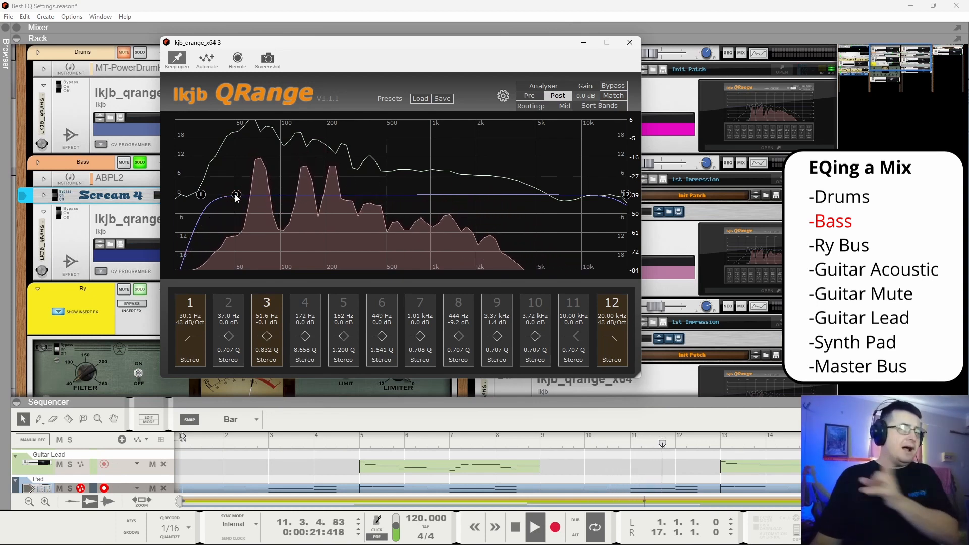
Try band 3 at about 133 Hz and 3.8 dB, comparing the soloed Bass with the band off and on.
drag(236, 197, 299, 187)
click(268, 304)
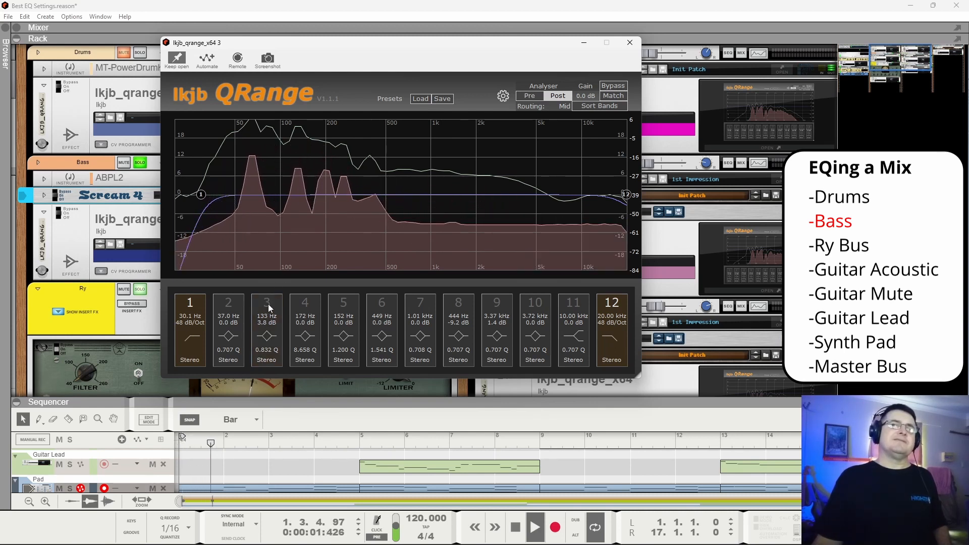
click(267, 303)
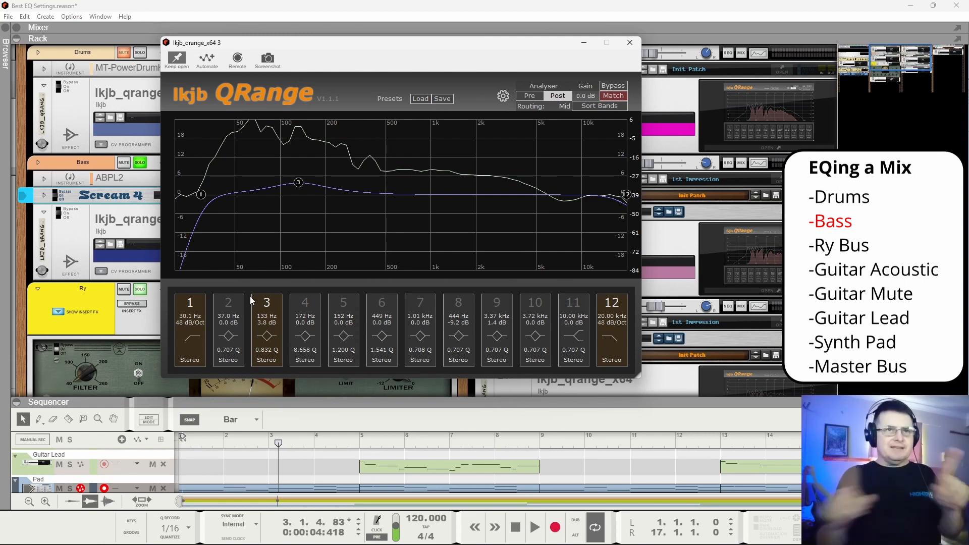
key(space)
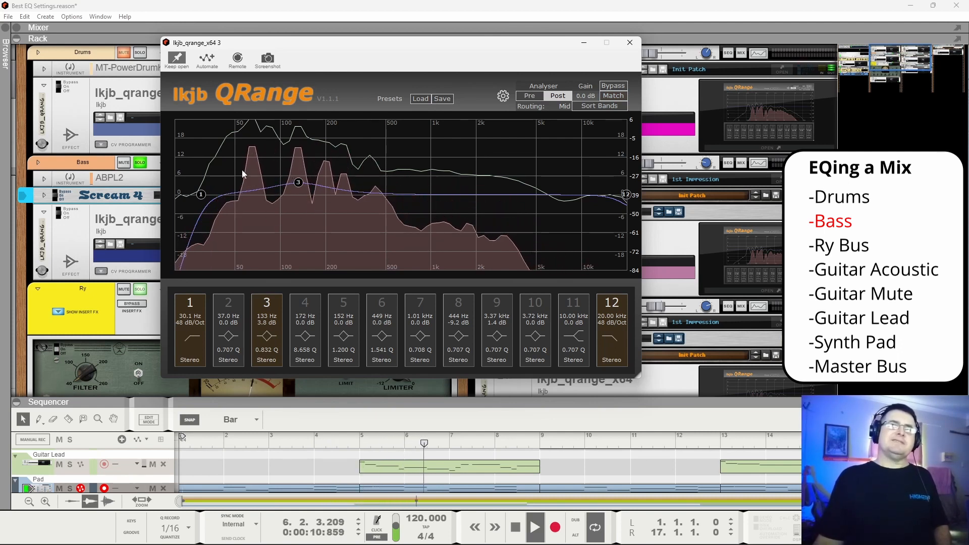
key(space)
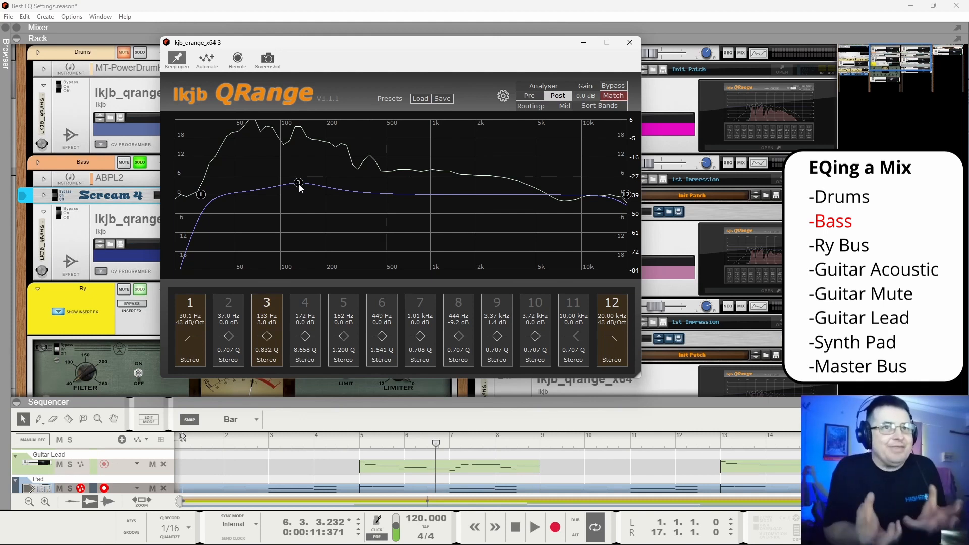
After trying band 3 at 71.9 Hz and 10.8 dB, release the Bass solo and set it to about 151 Hz at 2.8 dB, comparing it off and on.
drag(299, 188, 258, 160)
key(space)
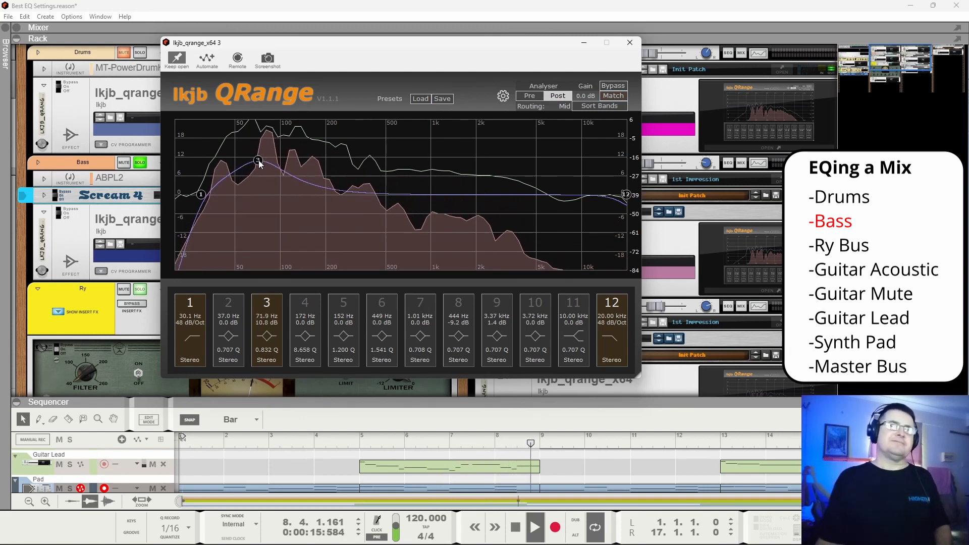
click(140, 162)
key(space)
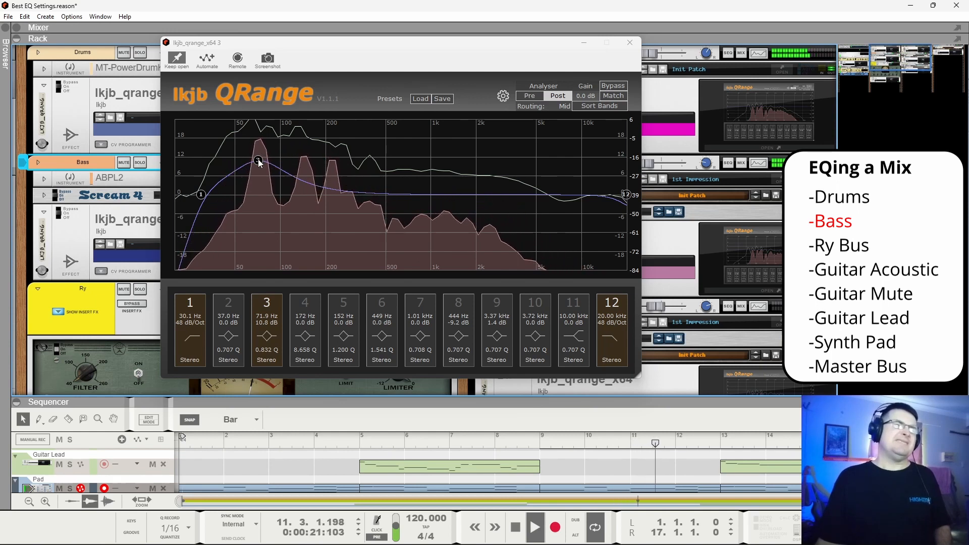
drag(257, 161, 308, 189)
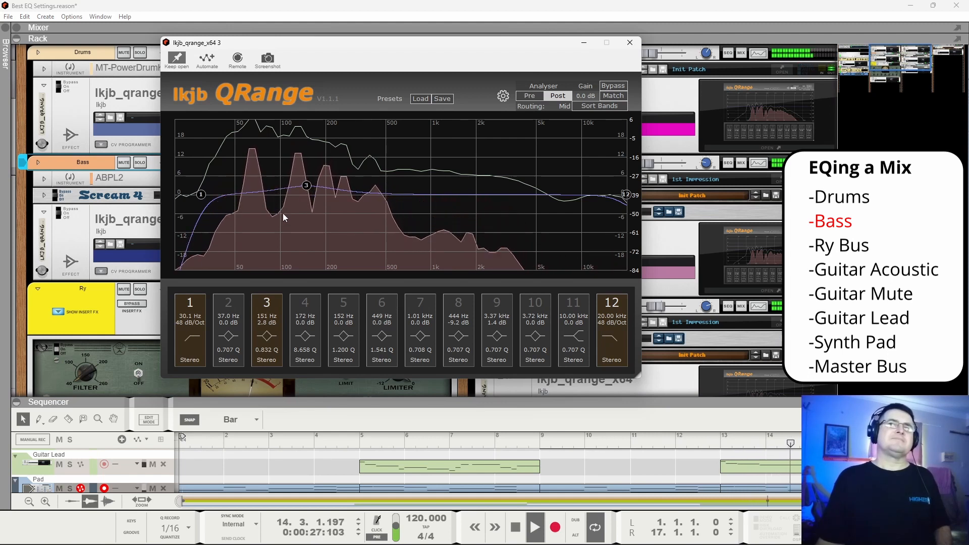
click(269, 303)
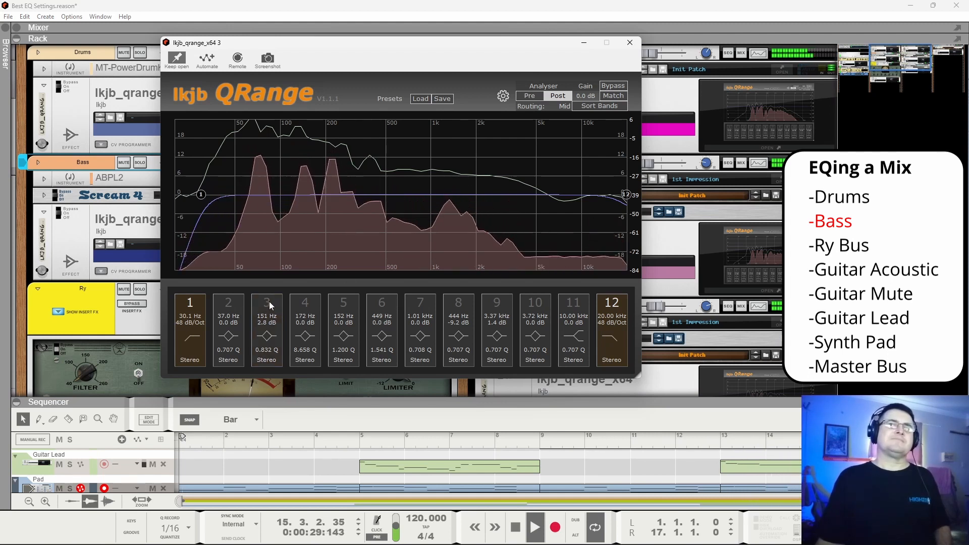
click(269, 302)
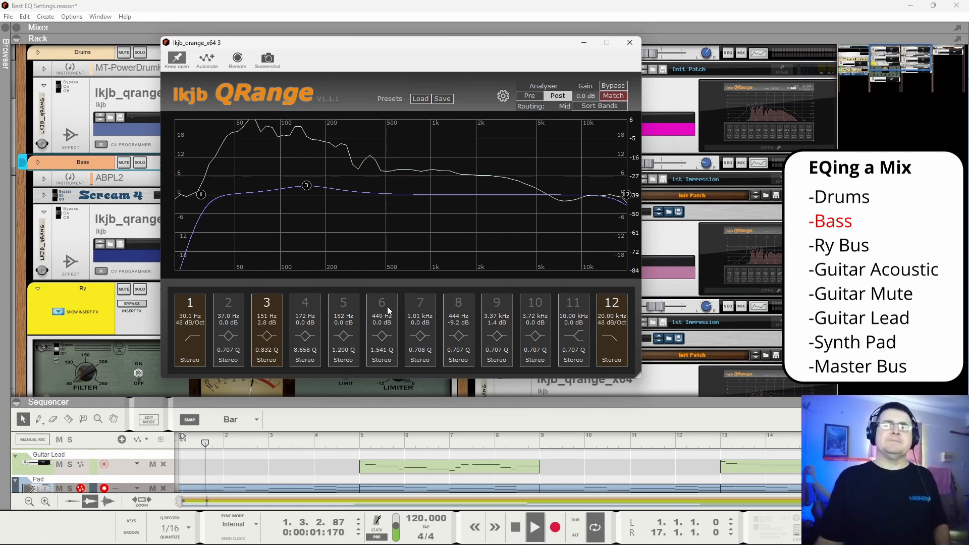
Enable band 8 and, after trying 14.4 dB at 3.40 kHz, set it to about 1.57 kHz at 3.9 dB with the Bass soloed.
click(462, 303)
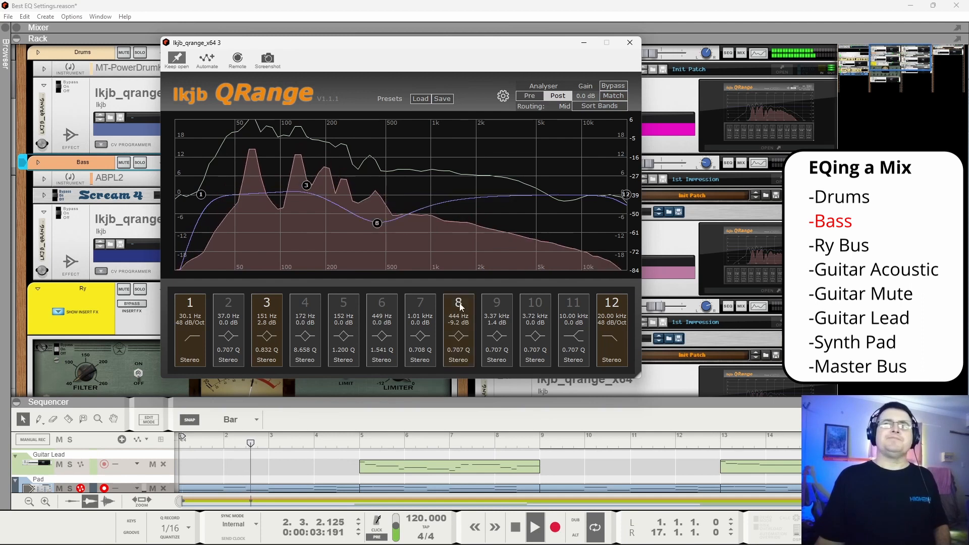
drag(376, 223, 512, 153)
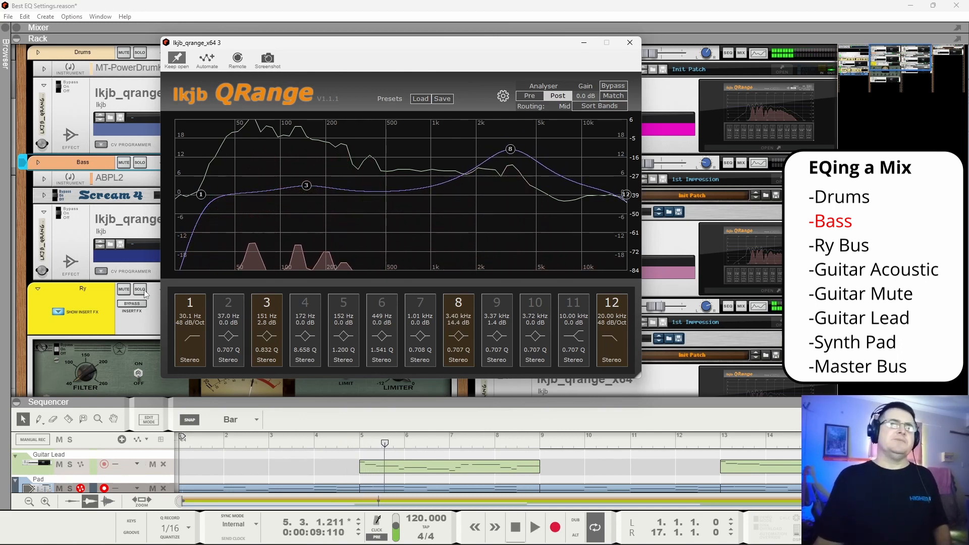
click(139, 162)
key(space)
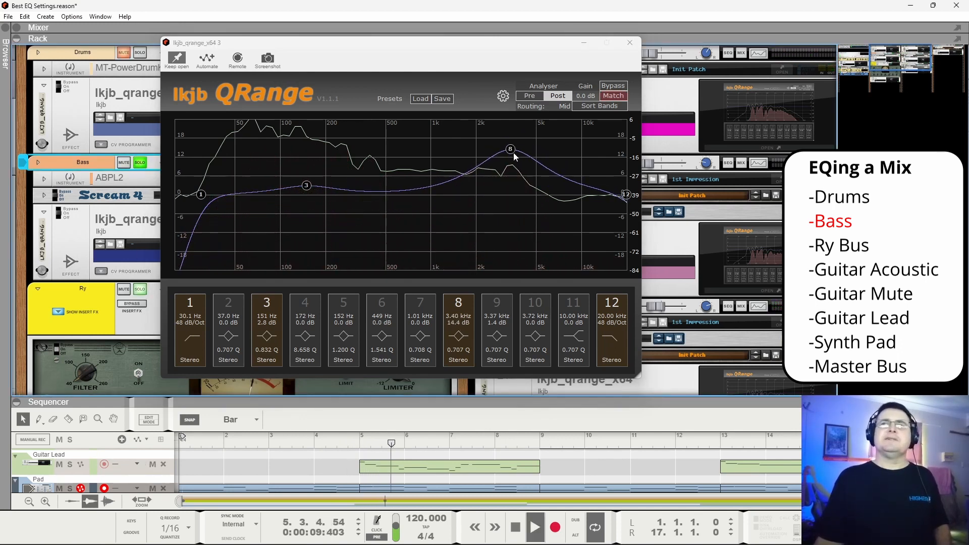
drag(511, 152, 462, 187)
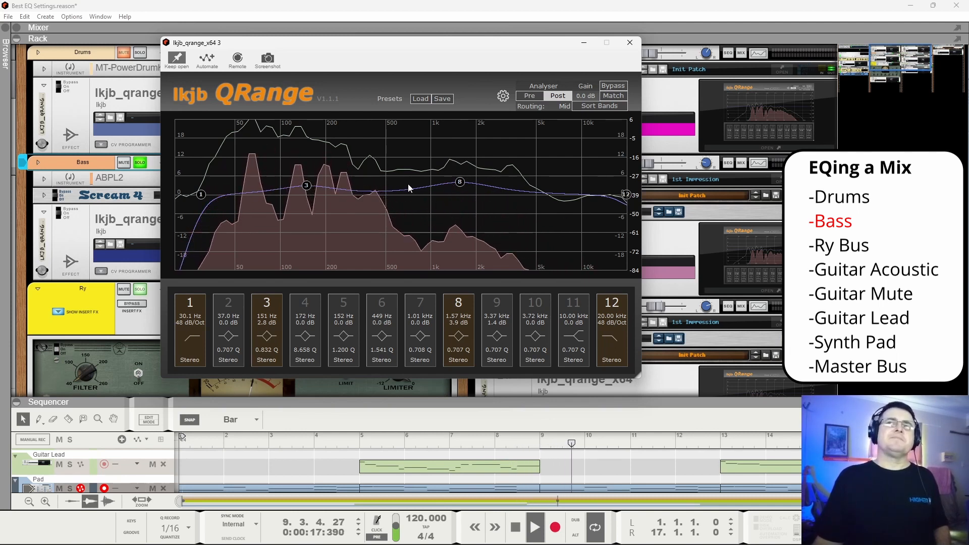
Enable band 5 at about 411 Hz and -2.5 dB, and compare the Bass EQ bypassed and active in the full mix.
click(349, 302)
drag(307, 194, 374, 205)
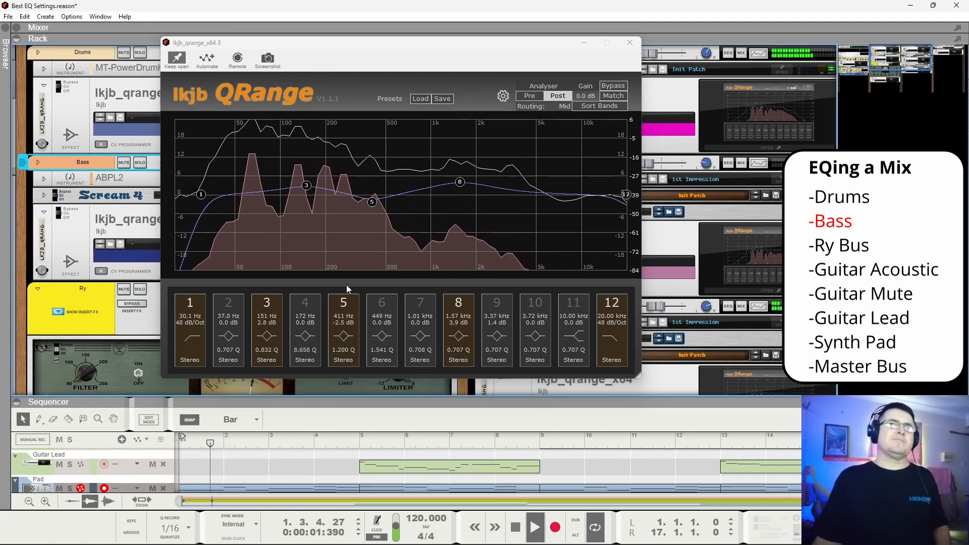
click(65, 208)
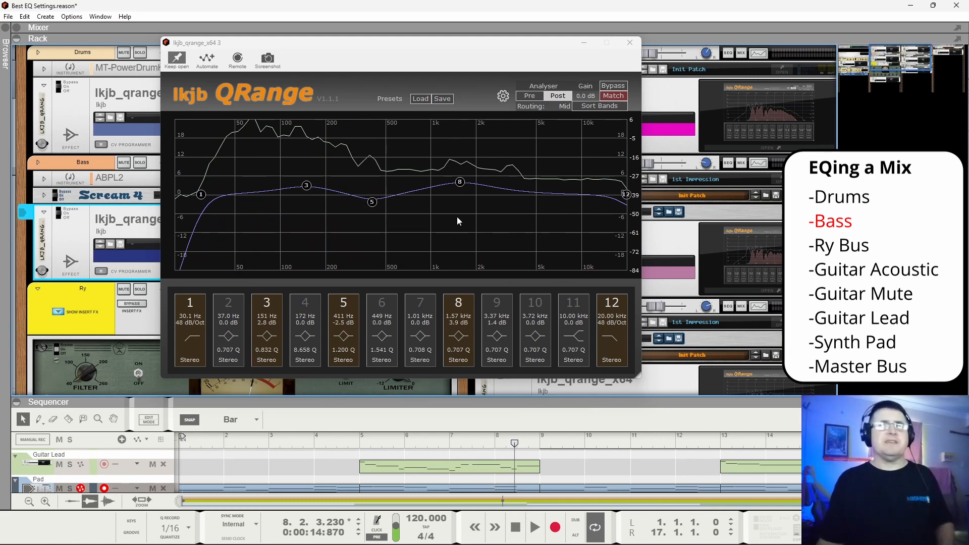
Close the Bass EQ and play the Ry bus in solo with its insert effects bypassed.
click(628, 44)
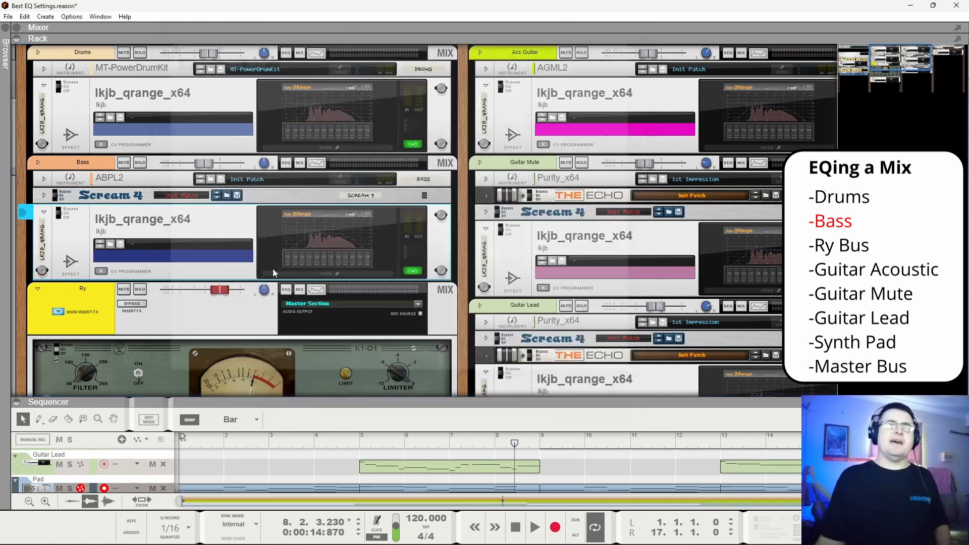
scroll(244, 281, down, 5)
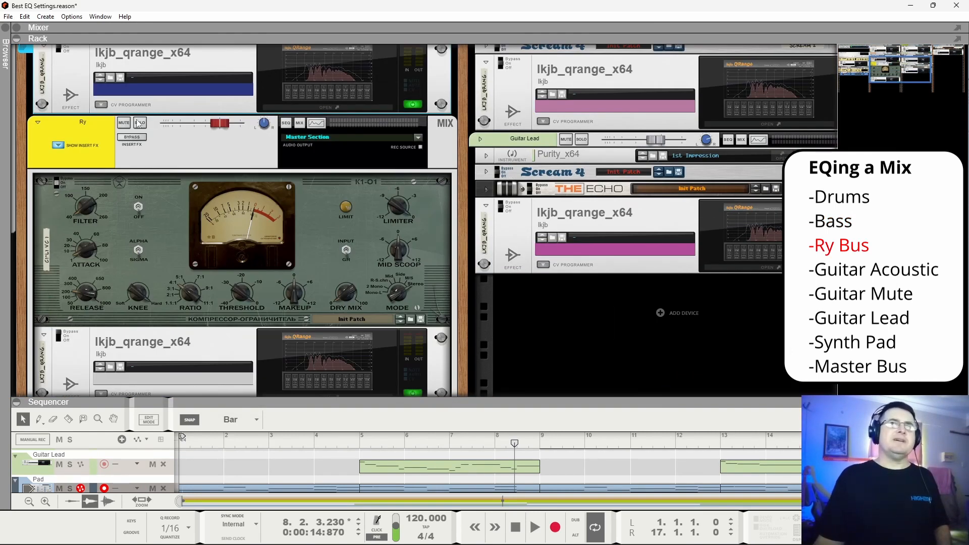
click(140, 124)
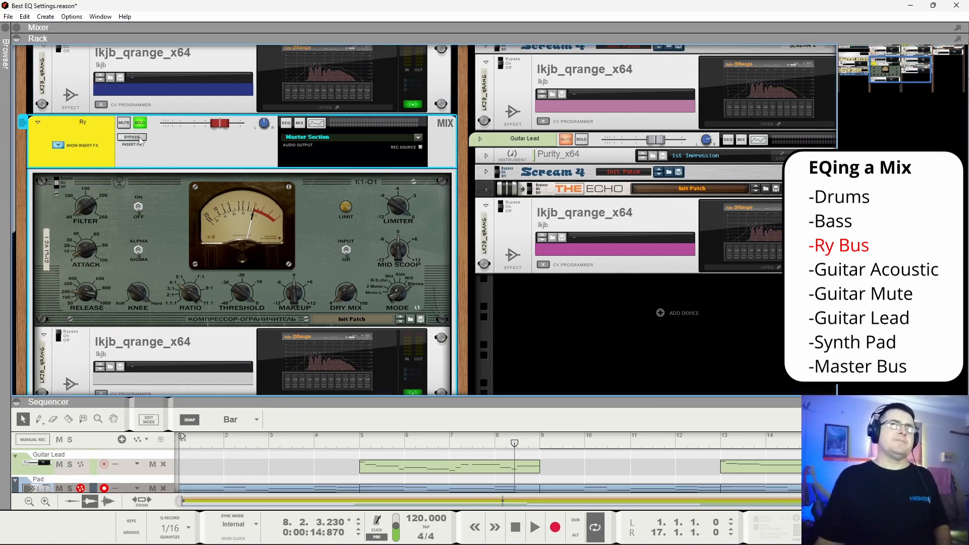
click(139, 138)
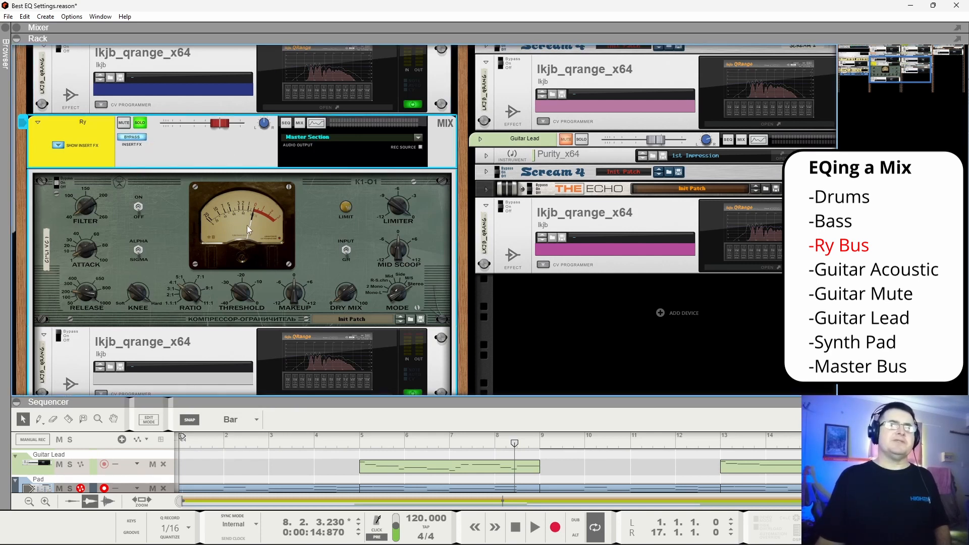
key(space)
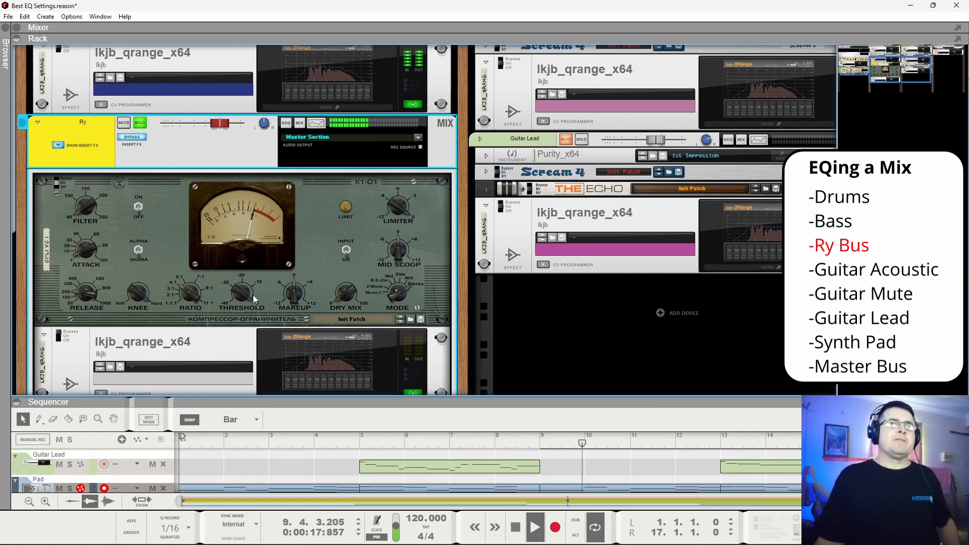
Reactivate the Ry bus insert effects and set its compressor's release to about 369 ms while listening to the soloed bus.
key(space)
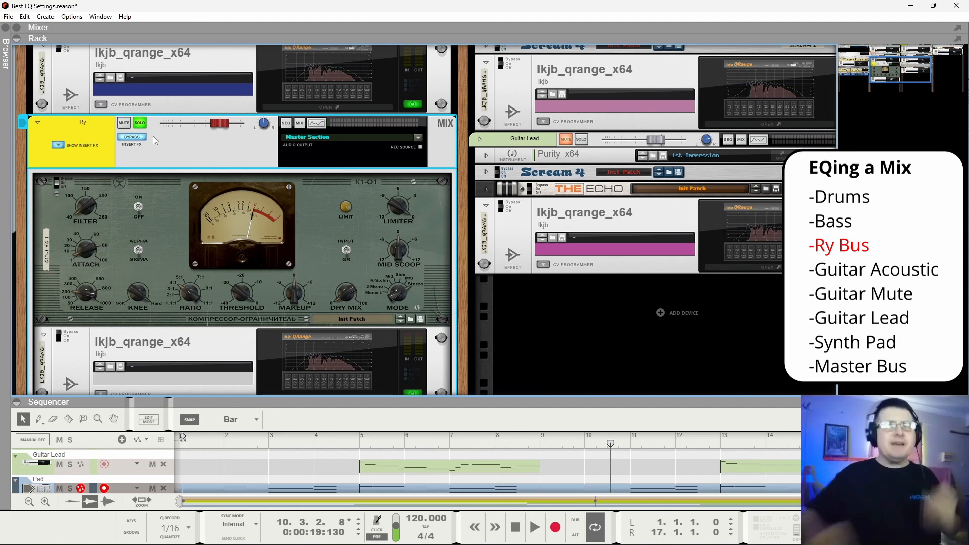
click(246, 296)
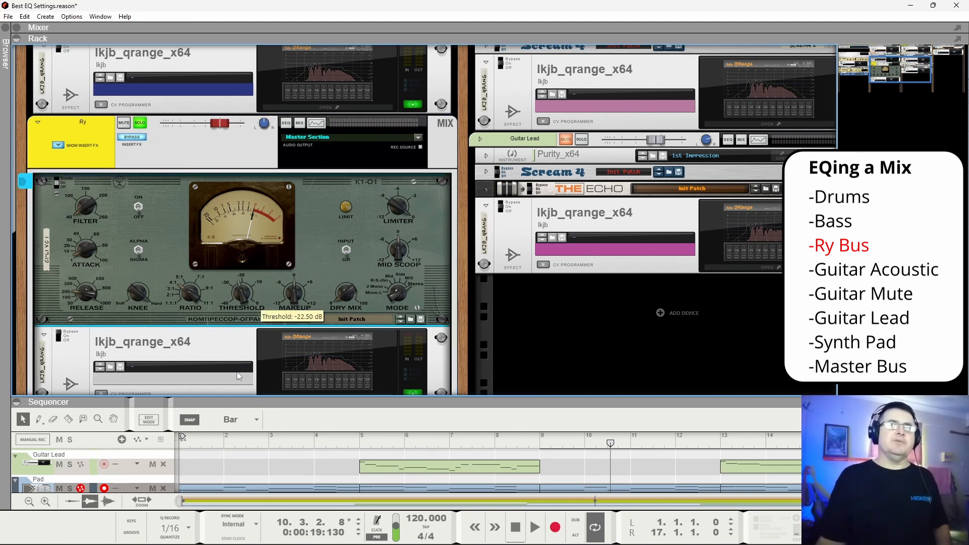
key(space)
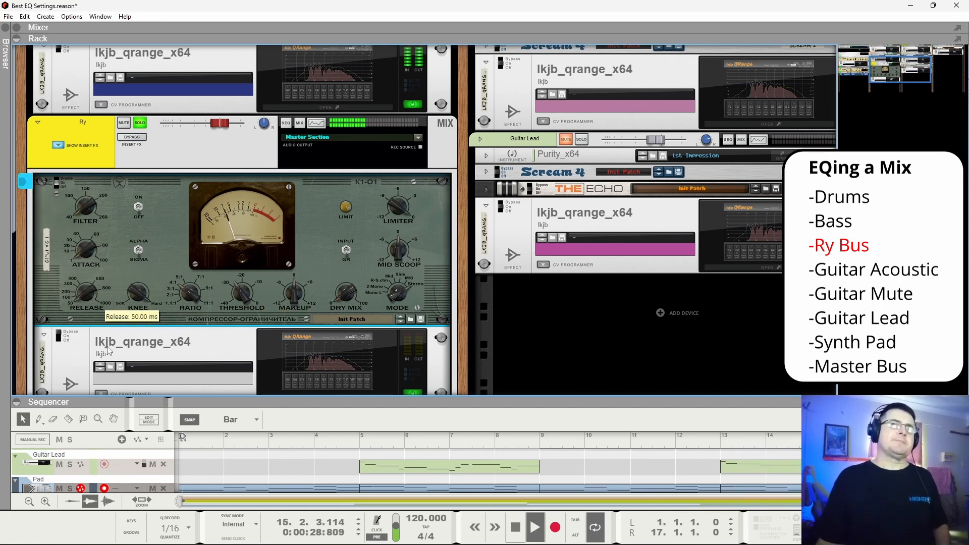
drag(90, 241, 95, 223)
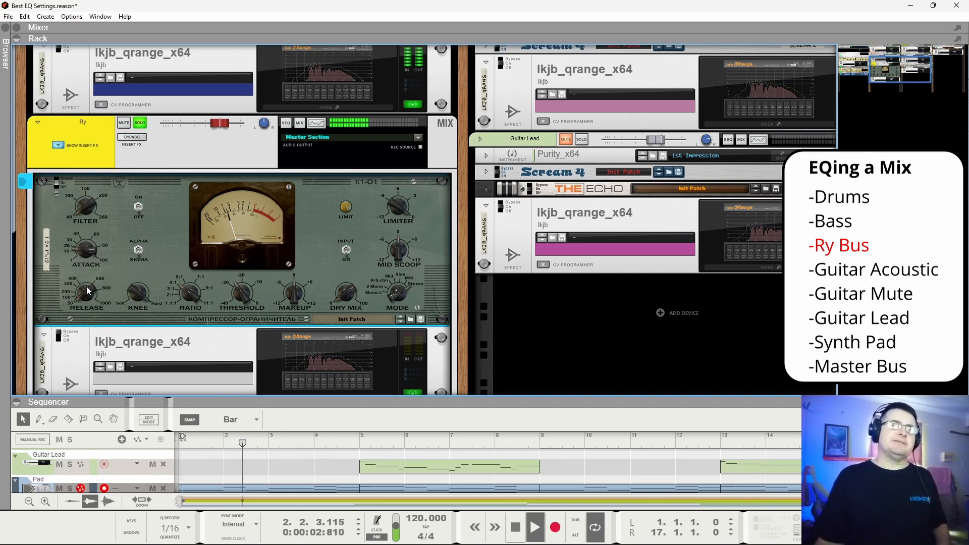
drag(92, 222, 95, 213)
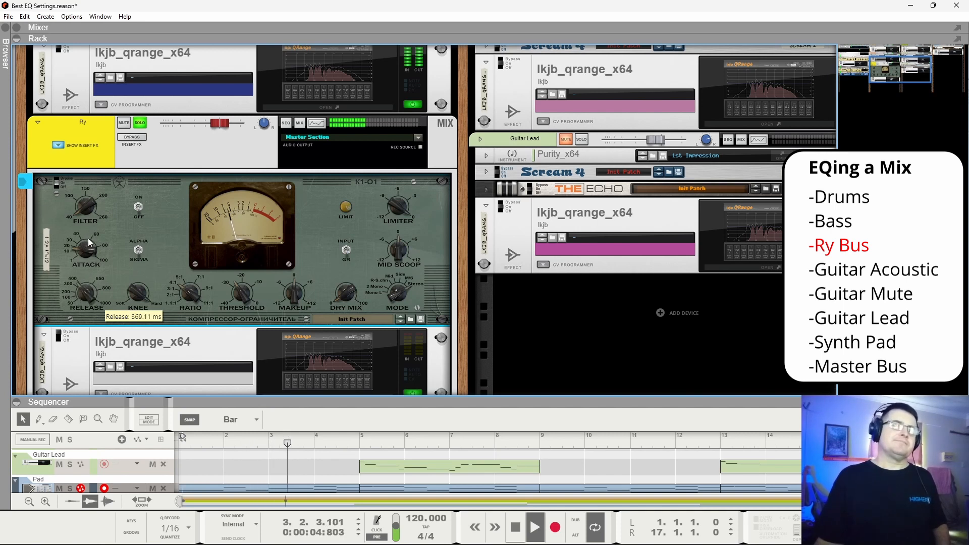
mouse_move(88, 258)
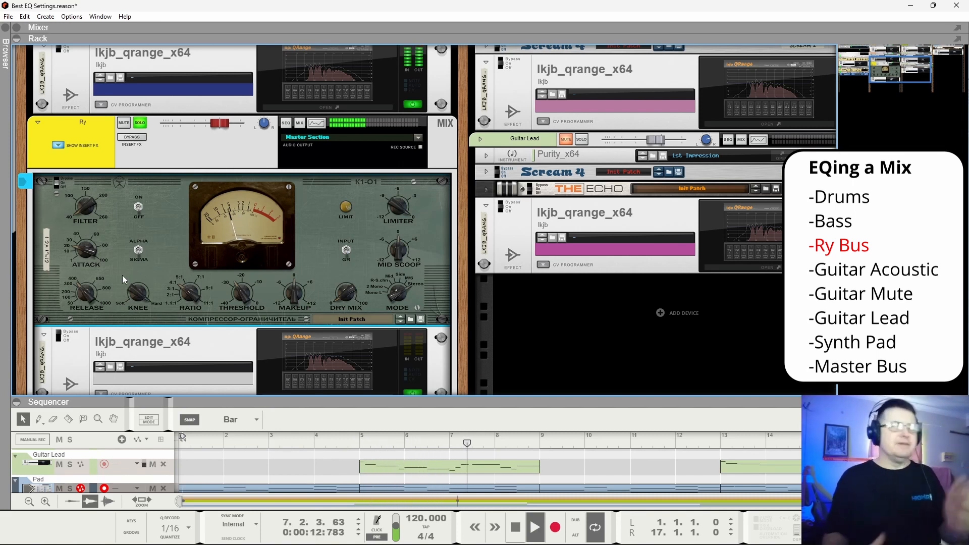
key(space)
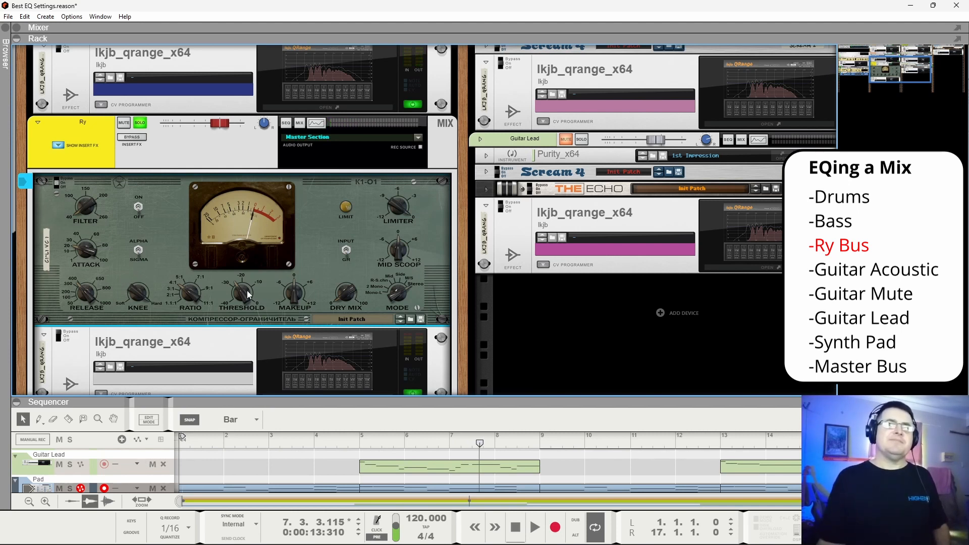
Set the Ry bus compressor's threshold to about -16.4 dB and compare the insert effects bypassed and active.
mouse_move(249, 299)
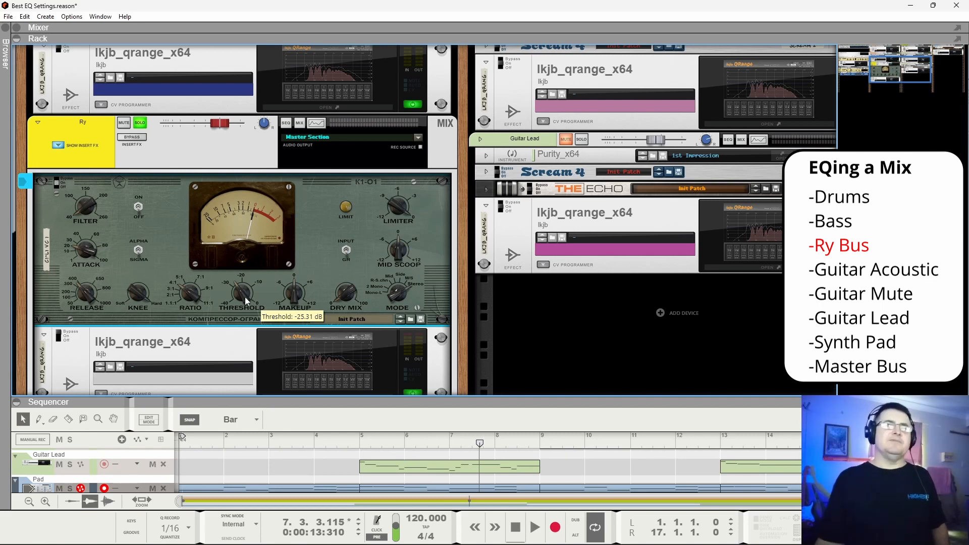
key(space)
drag(240, 288, 252, 265)
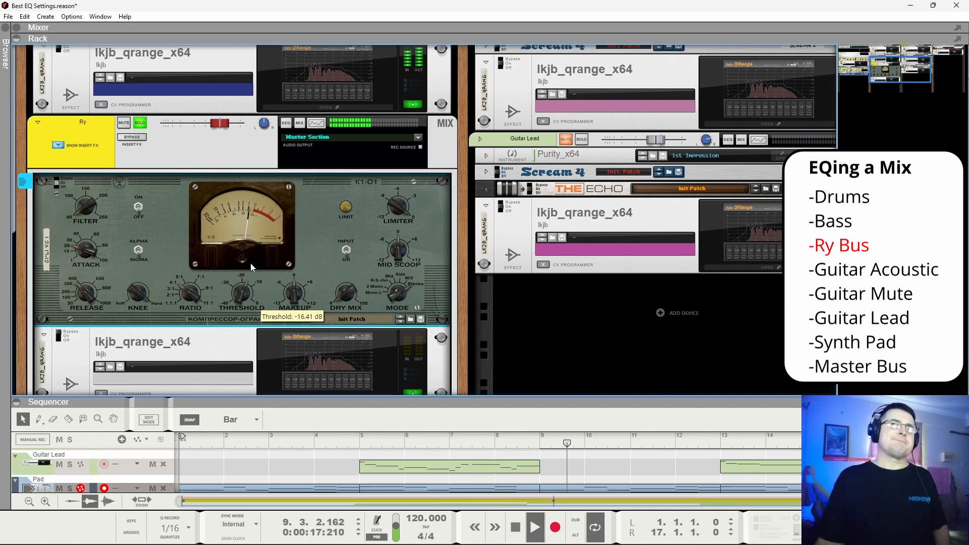
click(127, 141)
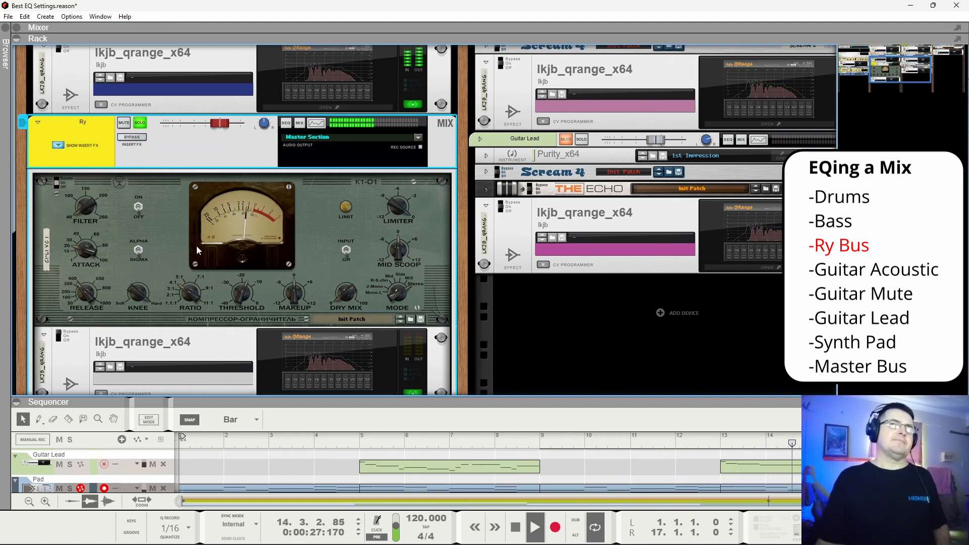
key(space)
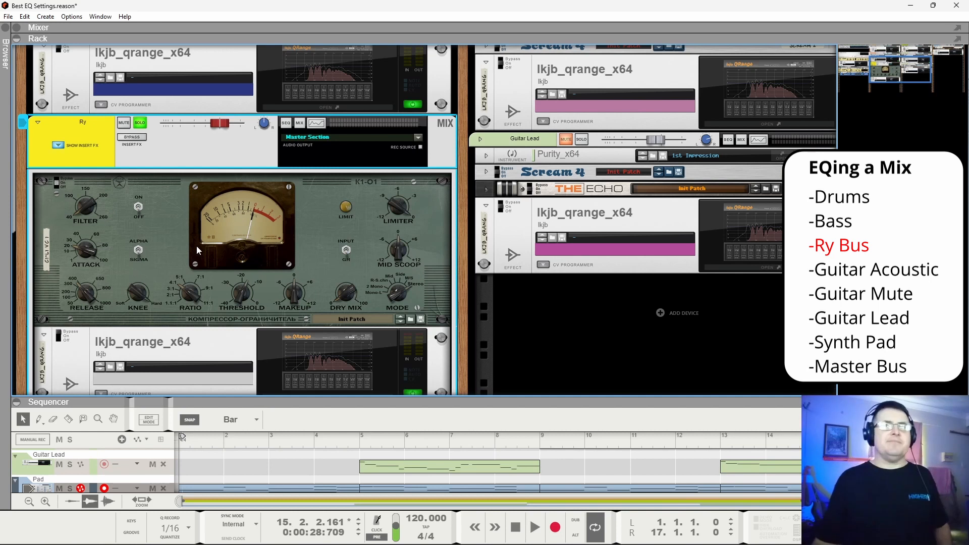
Switch on and open the Ry bus EQ, and enable band 7 at about 140 Hz and 0.7 dB during playback.
click(62, 338)
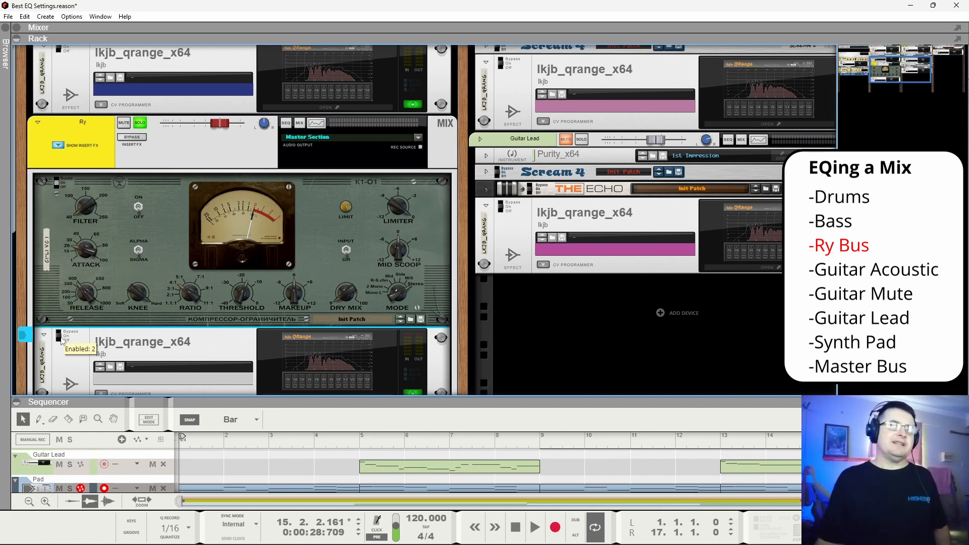
double_click(144, 354)
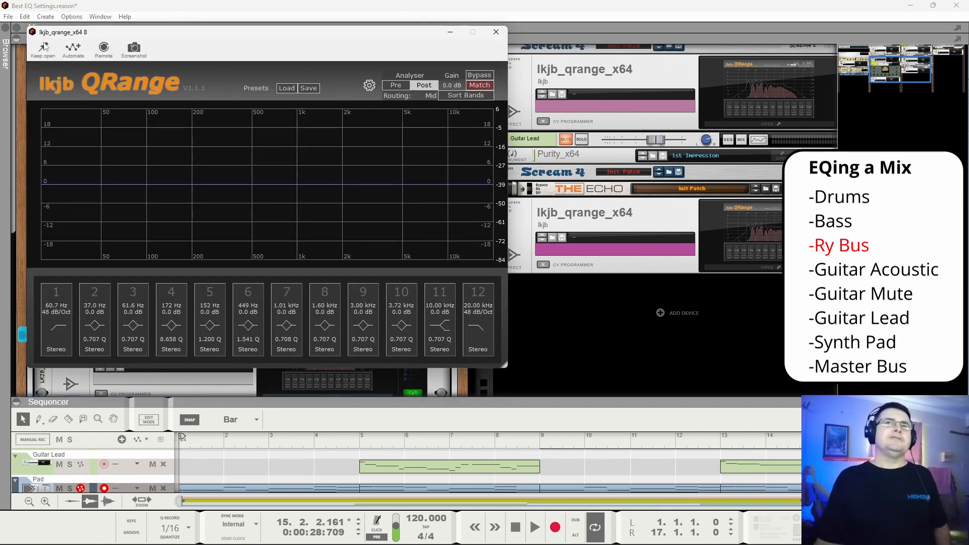
drag(92, 35, 228, 45)
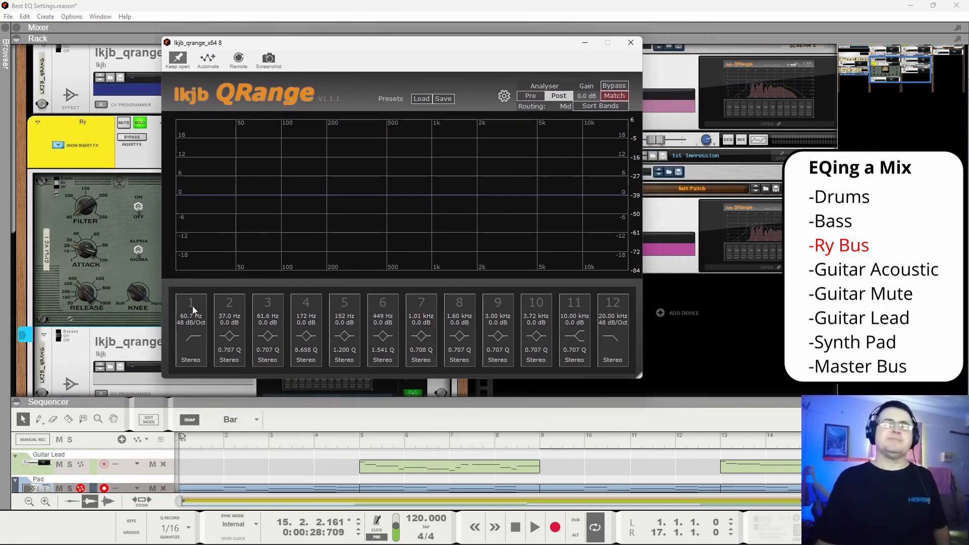
key(space)
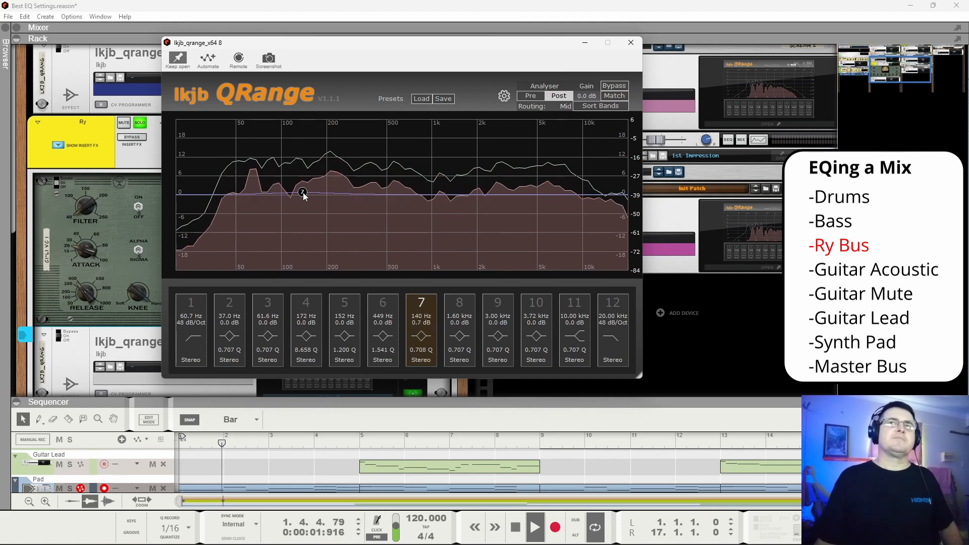
Unsolo Ry and set bands 11 (9.32 kHz, -1.8 dB), 8 (1.61 kHz, 1.2 dB), 3 (42.9 Hz, 0.9 dB) and 1 (23.3 Hz).
click(141, 124)
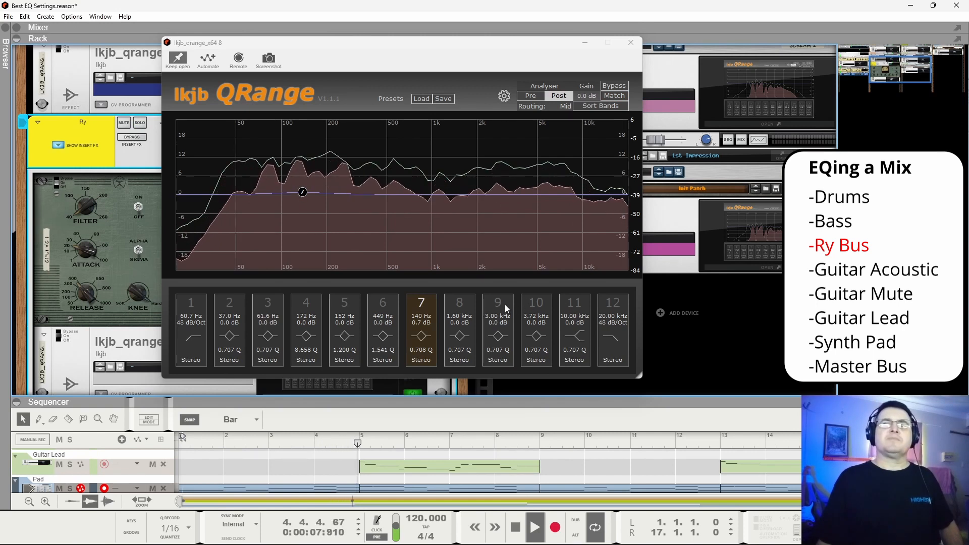
click(572, 303)
drag(584, 196, 554, 210)
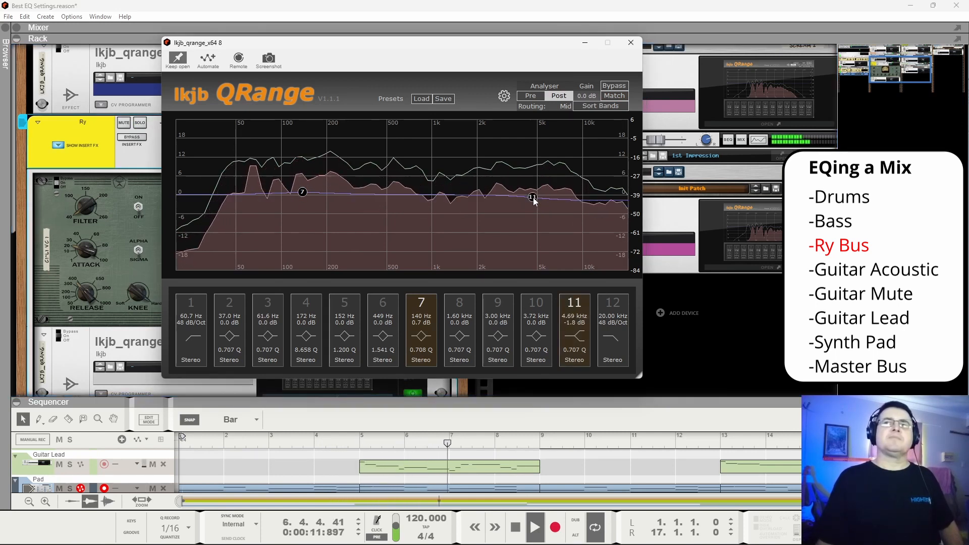
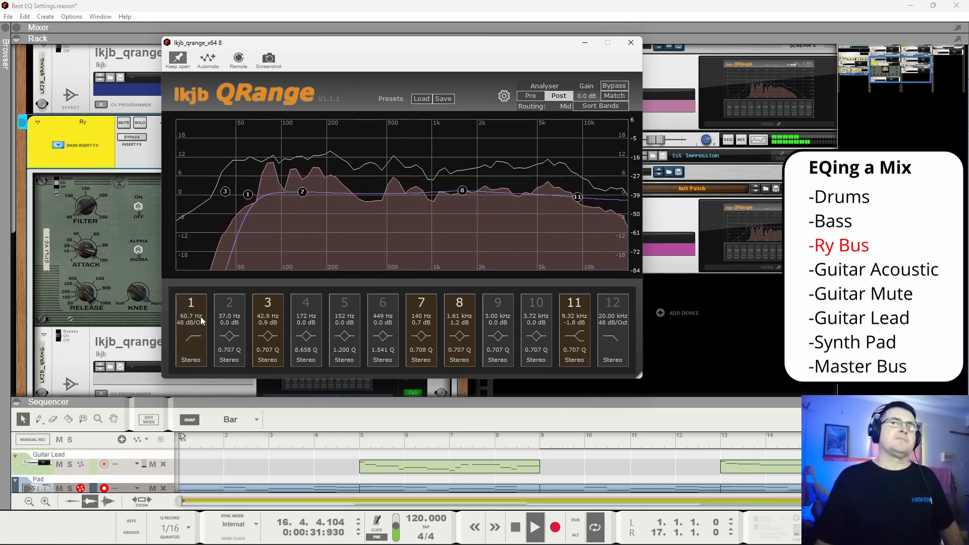
drag(190, 198, 182, 201)
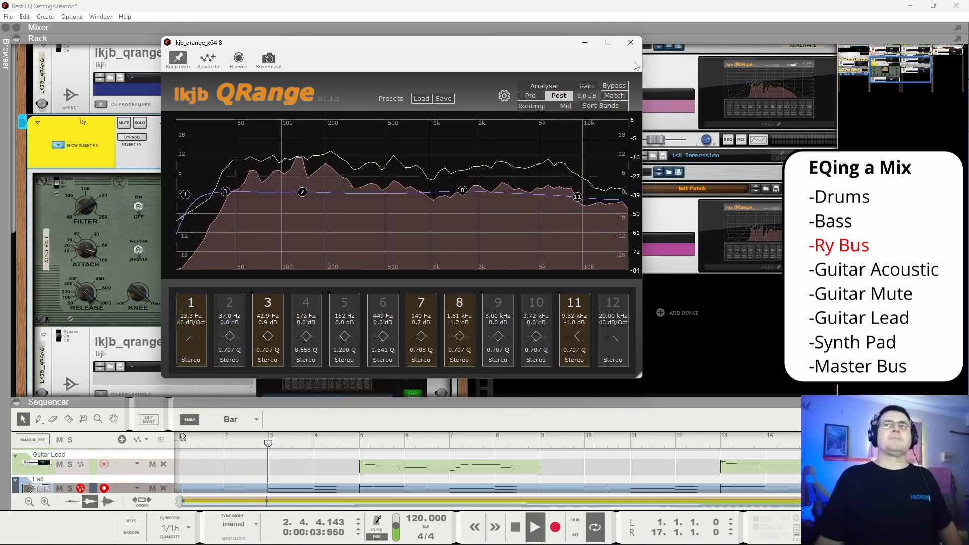
Close the Ry bus EQ and compare it bypassed and active in the full mix.
click(631, 43)
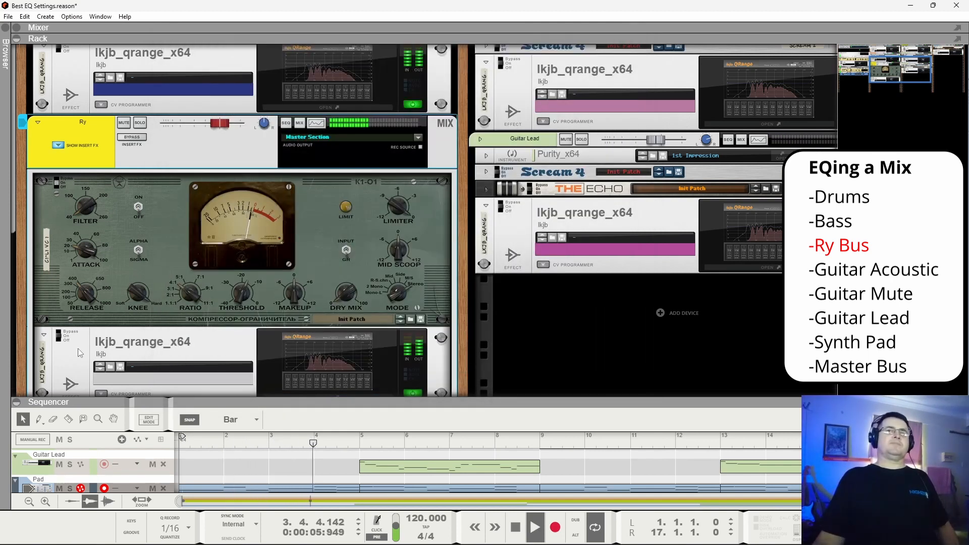
click(63, 333)
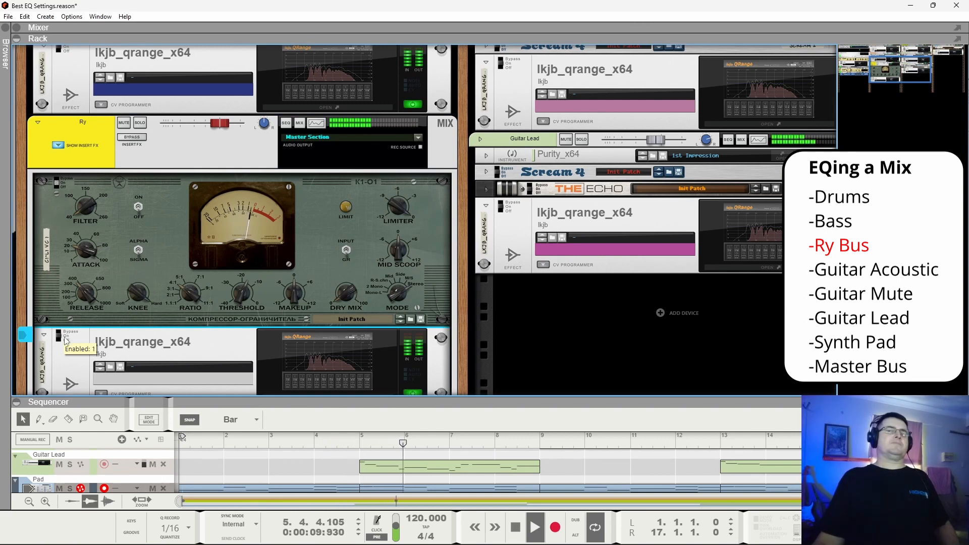
key(space)
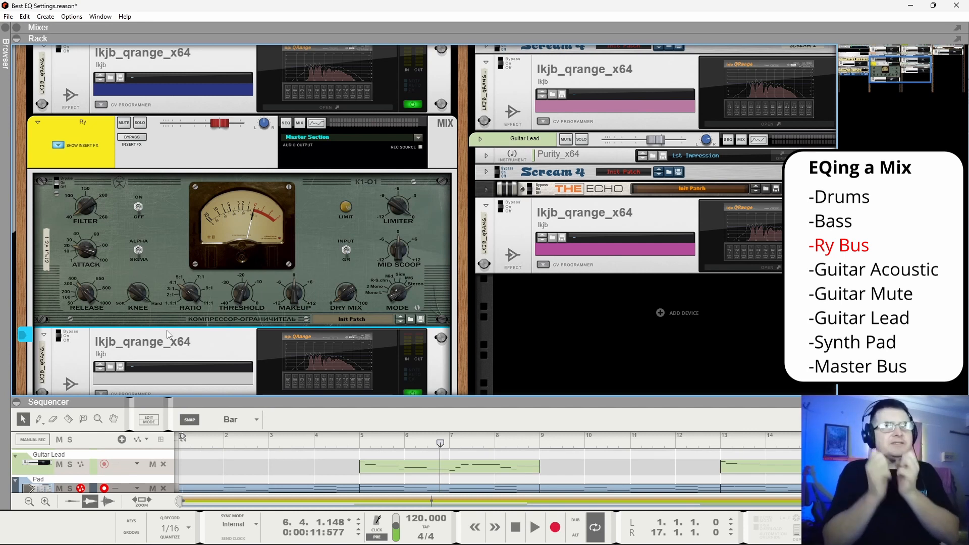
In the Drums EQ, compare band 3 off and on in the full mix, and reduce its gain to 2.0 dB.
scroll(166, 330, up, 3)
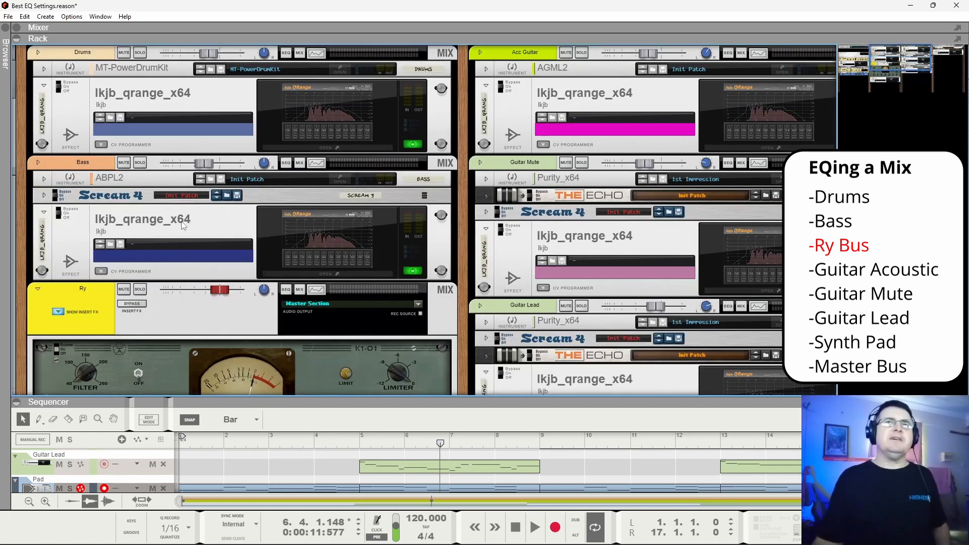
click(352, 87)
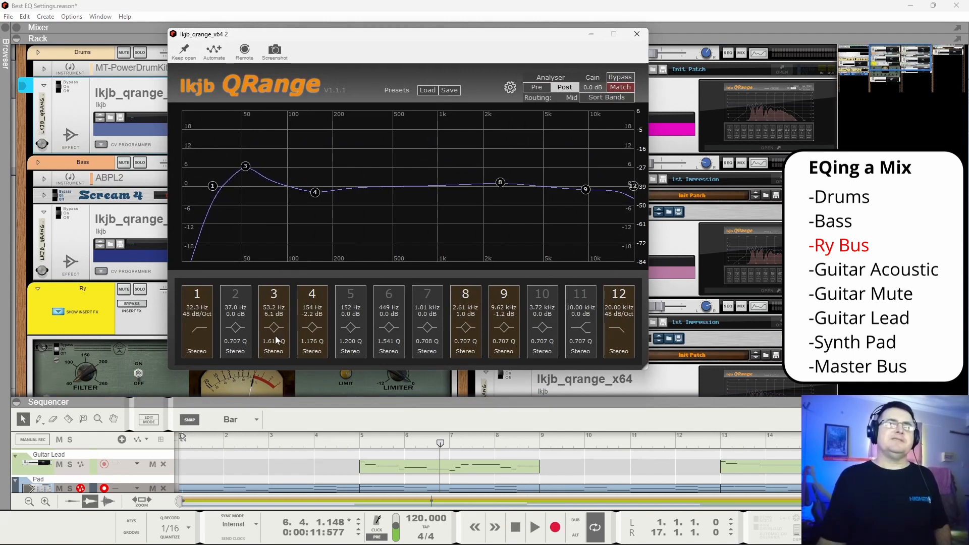
key(space)
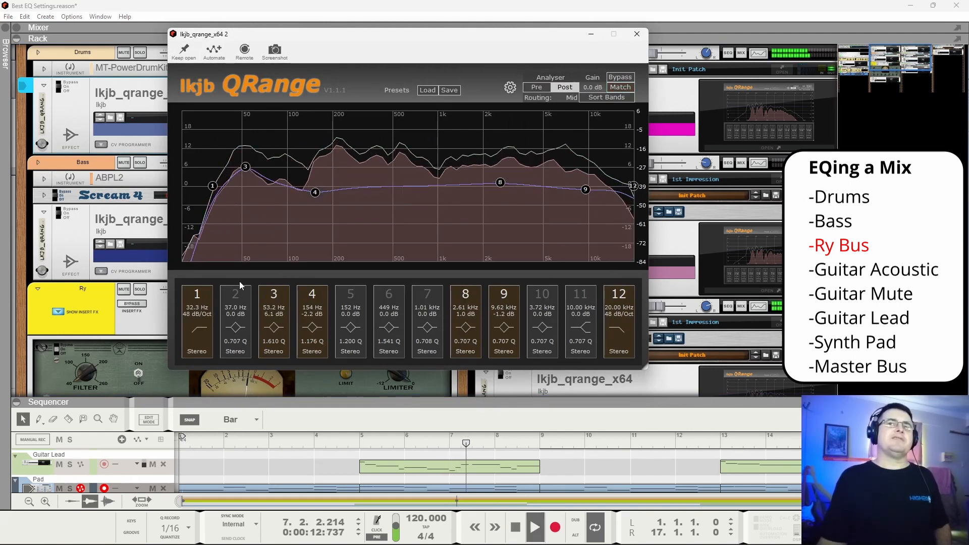
click(276, 293)
click(276, 293)
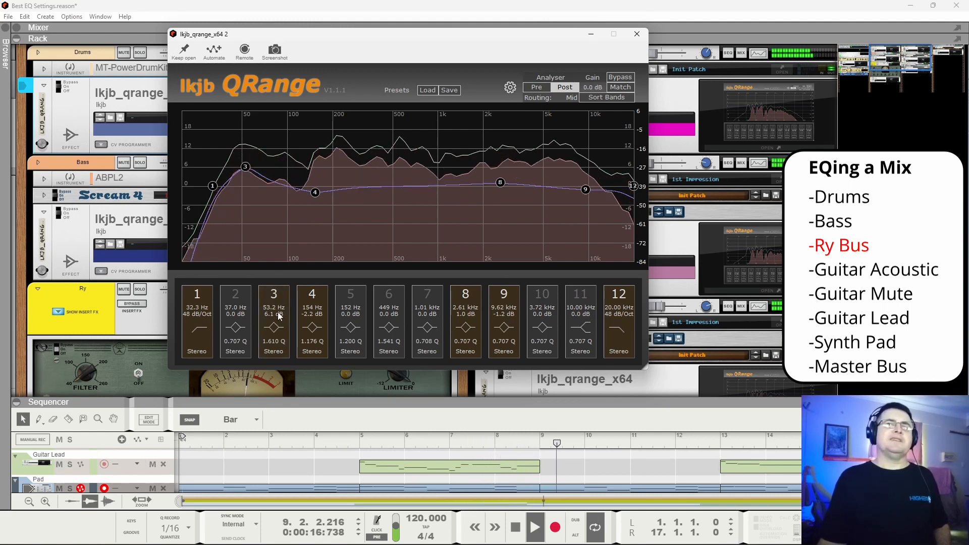
drag(278, 315, 271, 356)
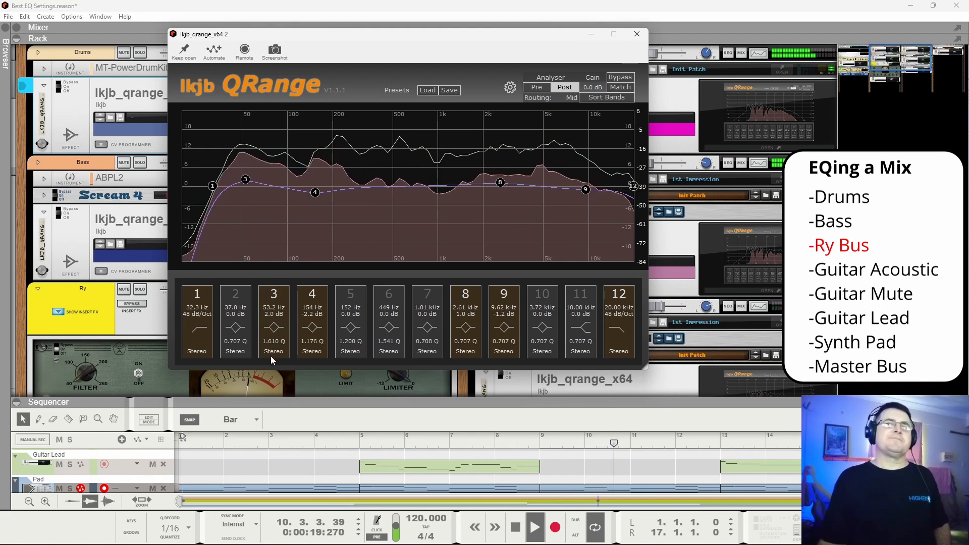
click(638, 35)
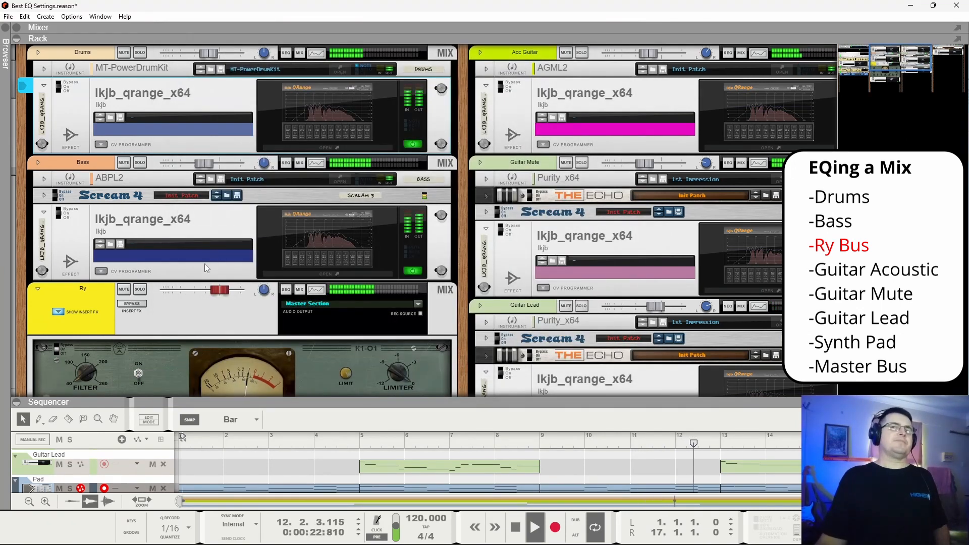
Switch on the filter of the Ry bus compressor, adjust the filter frequency, and save the project.
scroll(205, 264, down, 4)
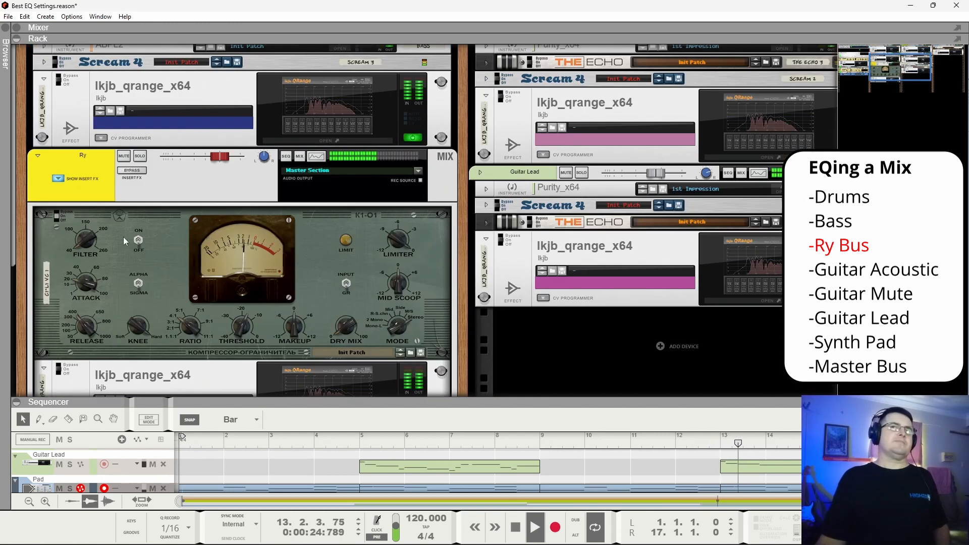
click(142, 232)
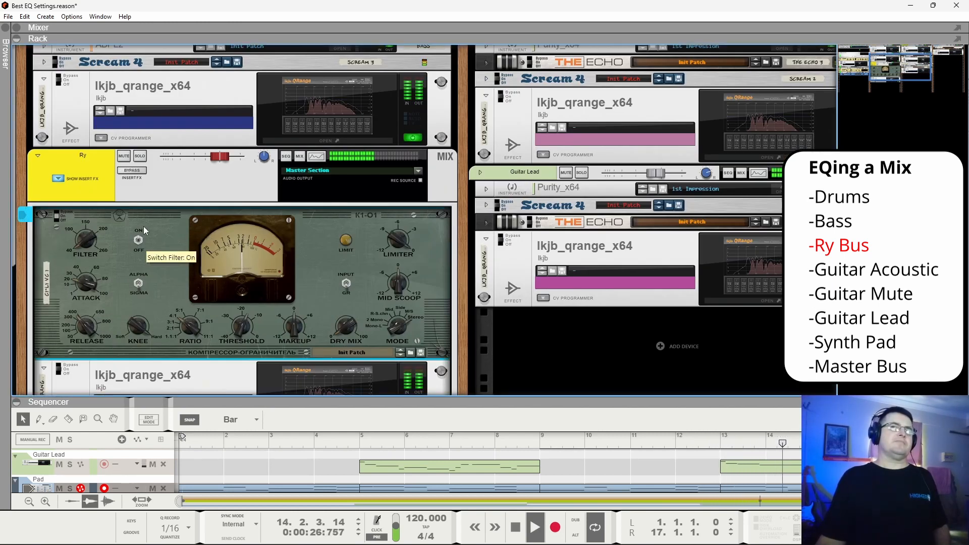
drag(87, 209, 82, 222)
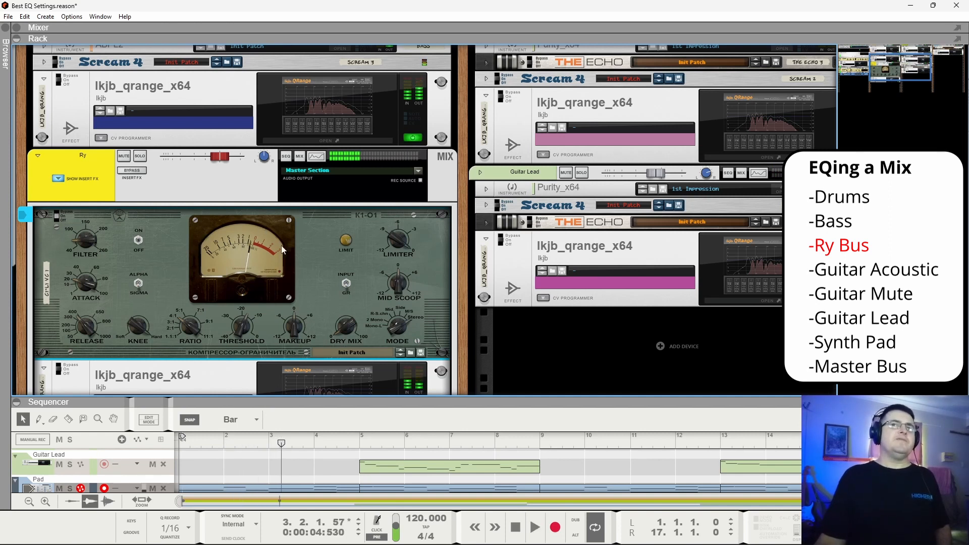
key(ctrl+s)
Play the song from the current position and bypass the QRange EQs of the Drums, Bass and Ry bus for comparison.
scroll(465, 232, up, 5)
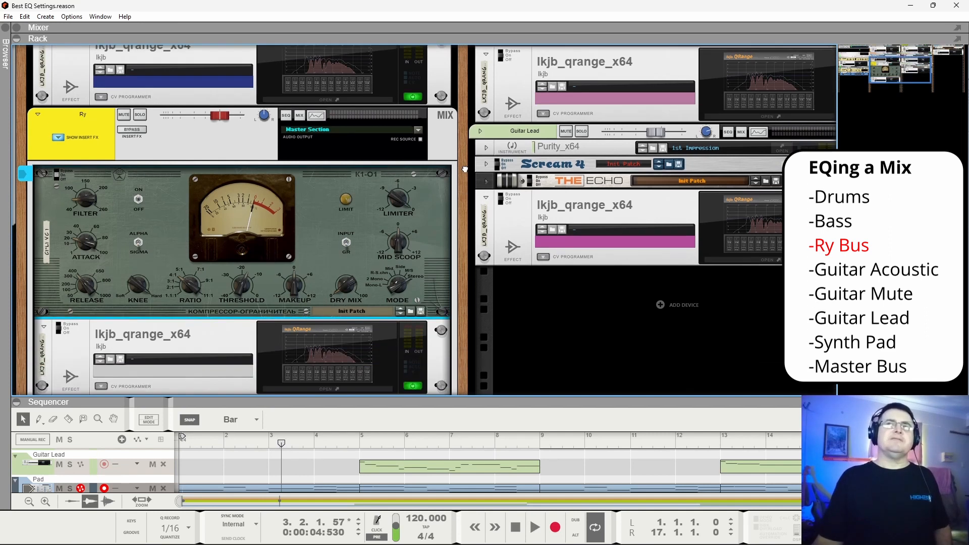
scroll(467, 175, left, 5)
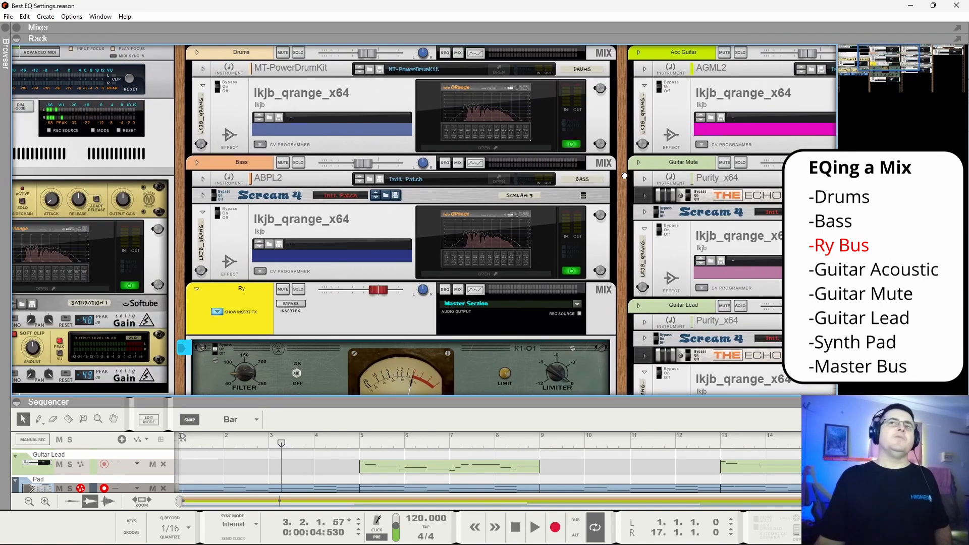
scroll(476, 199, right, 5)
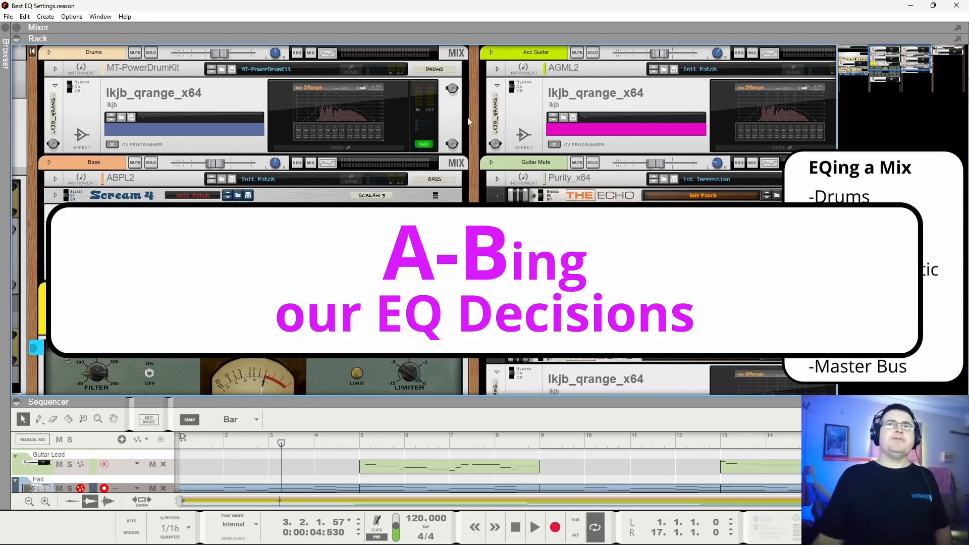
key(space)
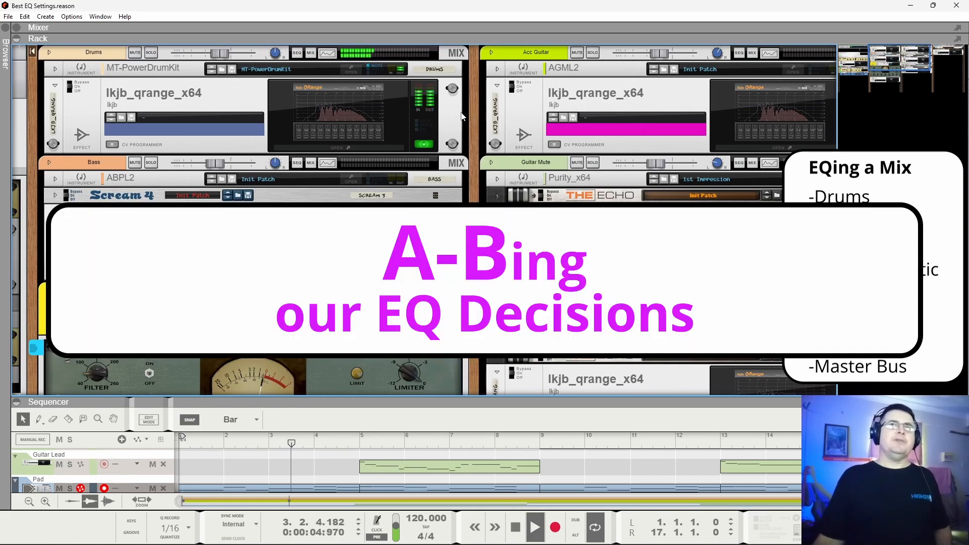
click(424, 143)
scroll(424, 201, down, 5)
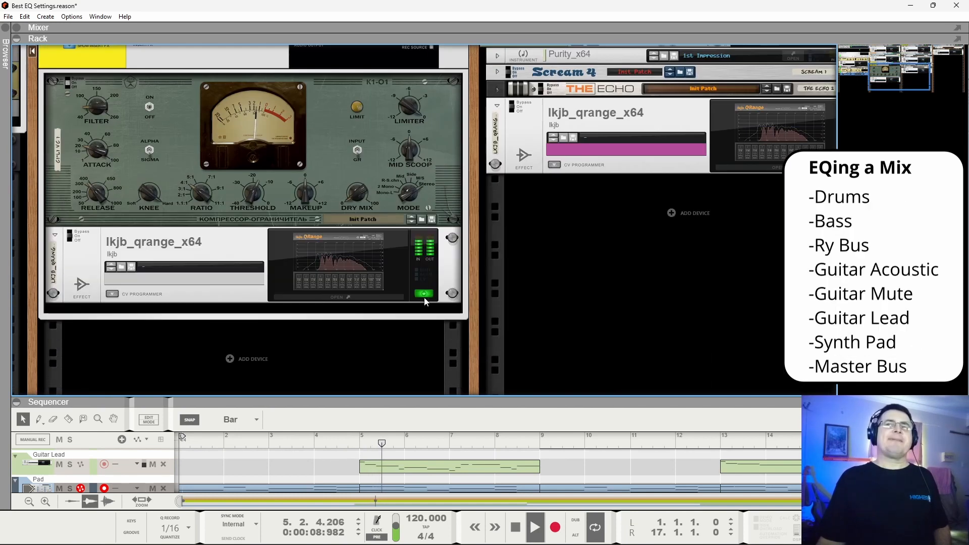
click(424, 294)
click(426, 296)
Bypass the QRange EQs of the acoustic guitar, Pad, Guitar Mute and Guitar Lead to hear the mix without EQ.
drag(899, 78, 938, 57)
click(339, 144)
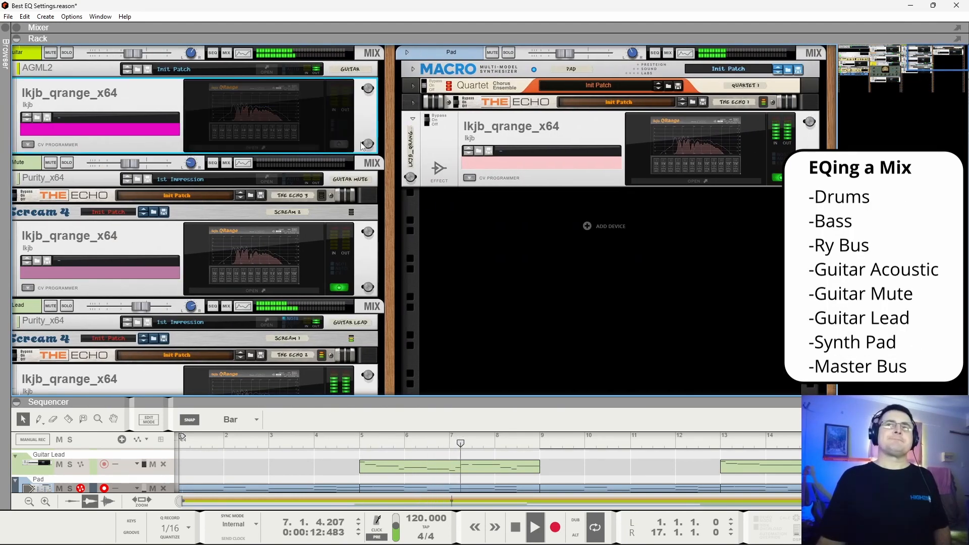
click(777, 177)
scroll(294, 204, down, 1)
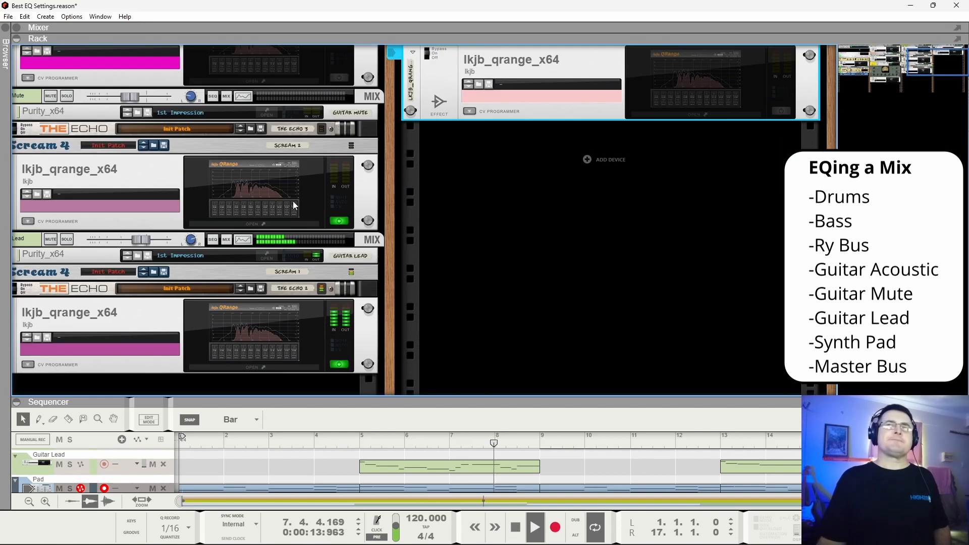
click(339, 220)
click(339, 363)
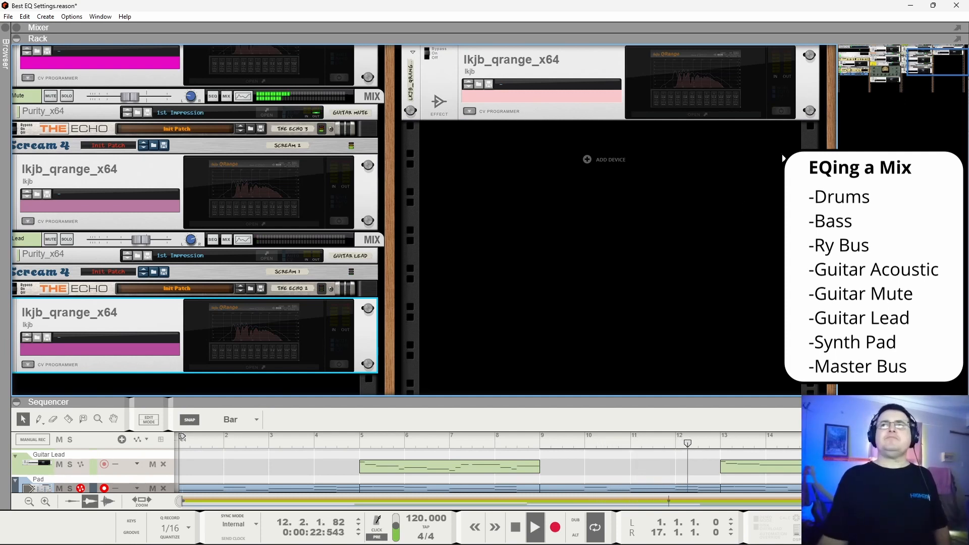
Switch the QRange EQs of the Pad, Guitar Lead, Guitar Mute and acoustic guitar back on during playback.
click(781, 111)
click(336, 363)
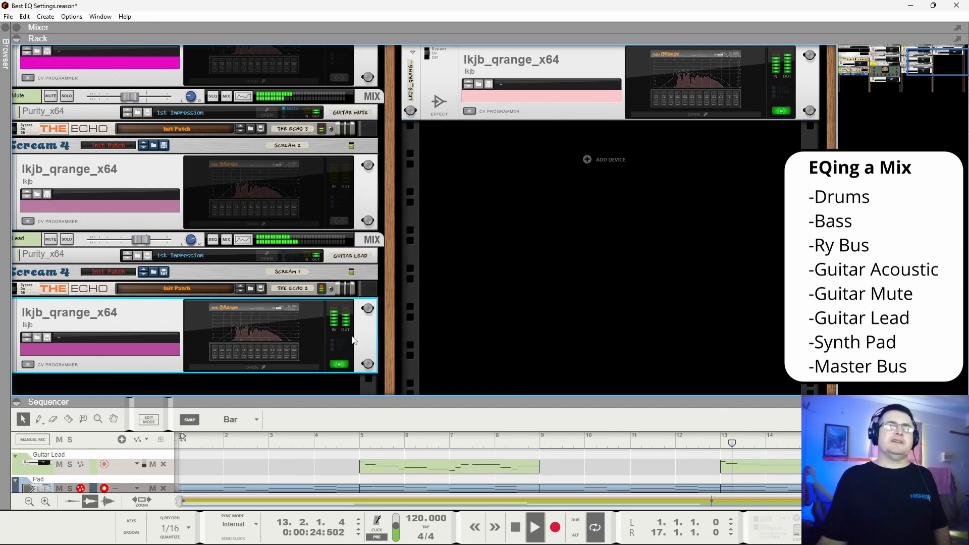
click(339, 221)
click(339, 78)
Switch the Drums, Bass and Ry bus EQs back on and listen to the full mix with EQ.
drag(930, 56, 866, 50)
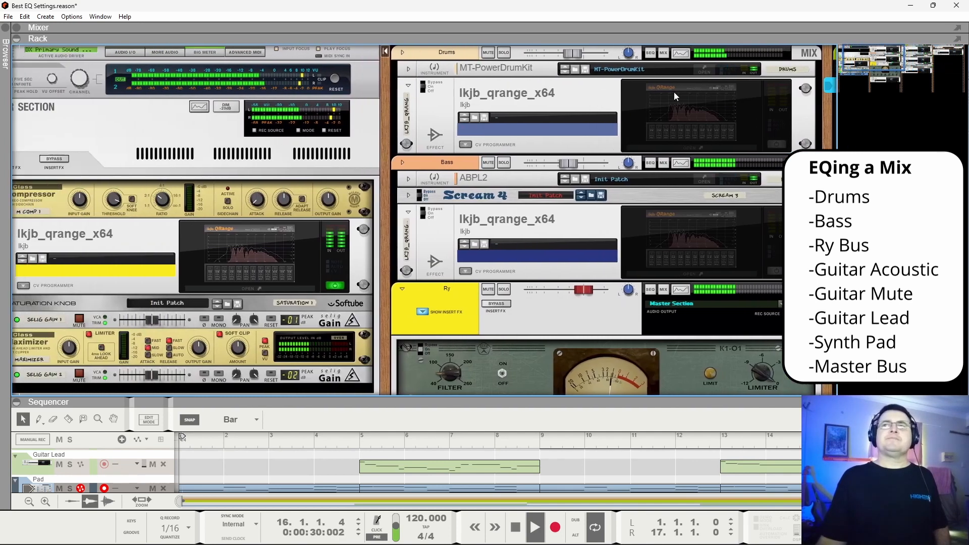
click(776, 145)
click(776, 271)
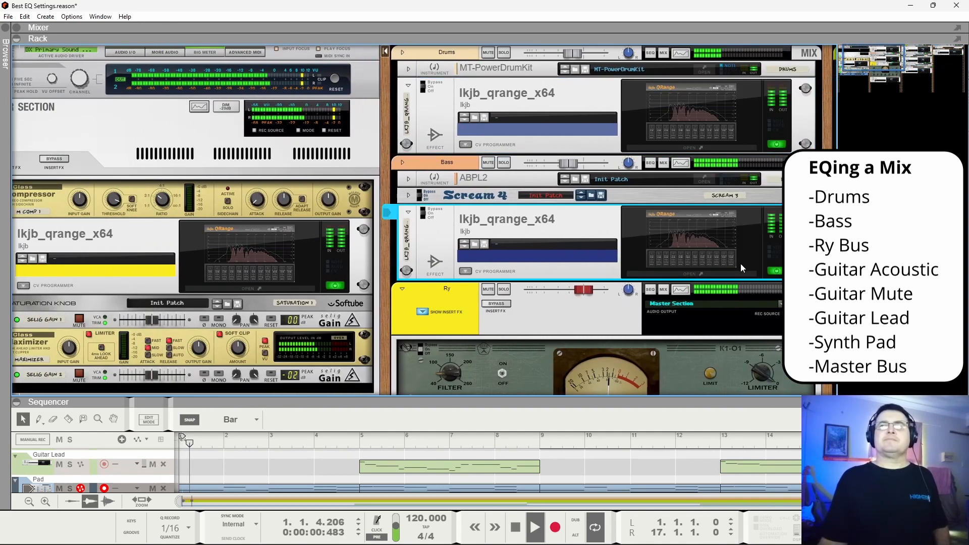
scroll(743, 268, down, 3)
scroll(602, 219, down, 2)
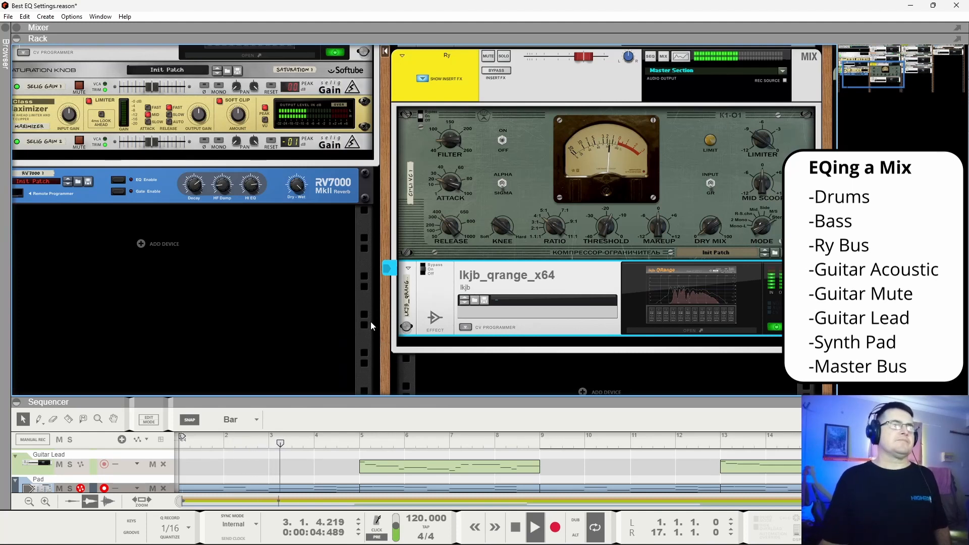
key(space)
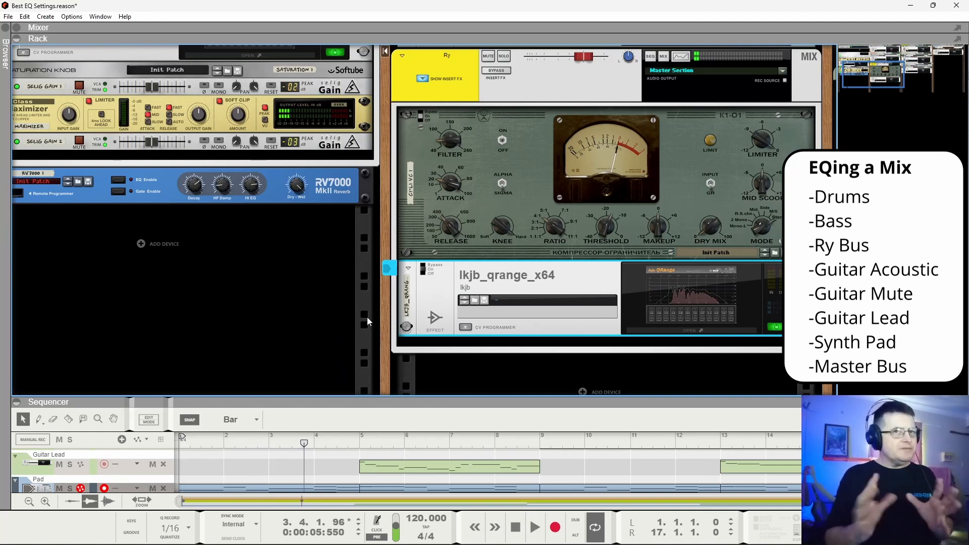
key(space)
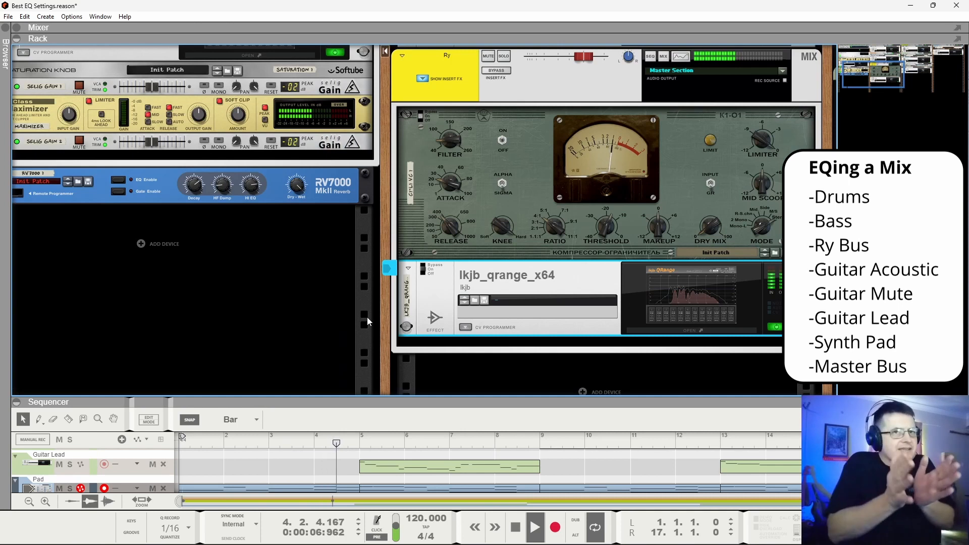
Open the QRange EQ in the master section, set its window to stay open, and resume playback.
scroll(312, 255, up, 5)
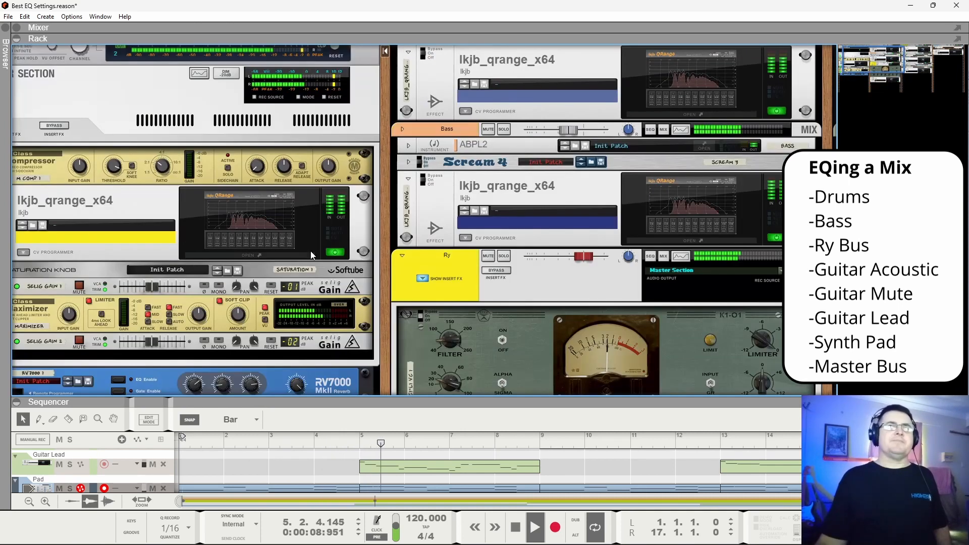
scroll(310, 252, up, 1)
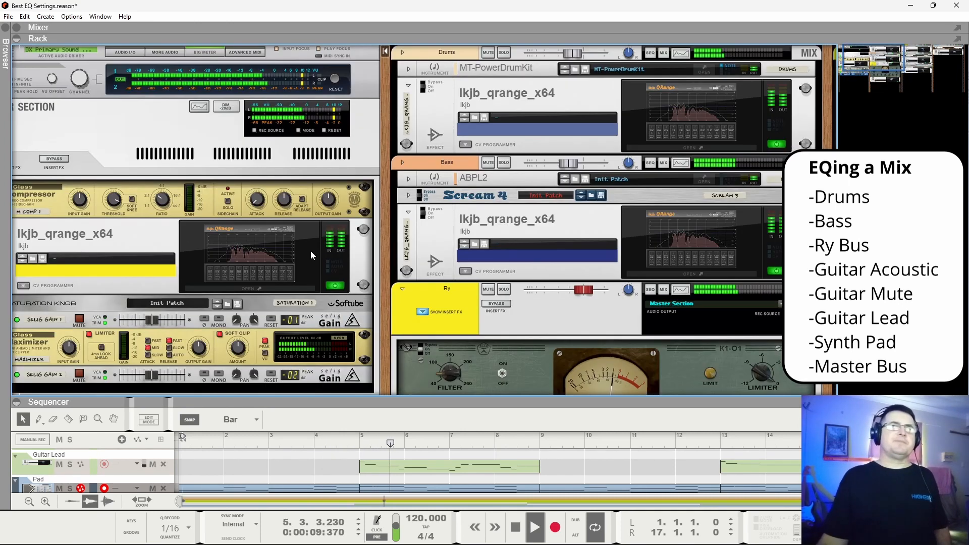
click(259, 255)
key(space)
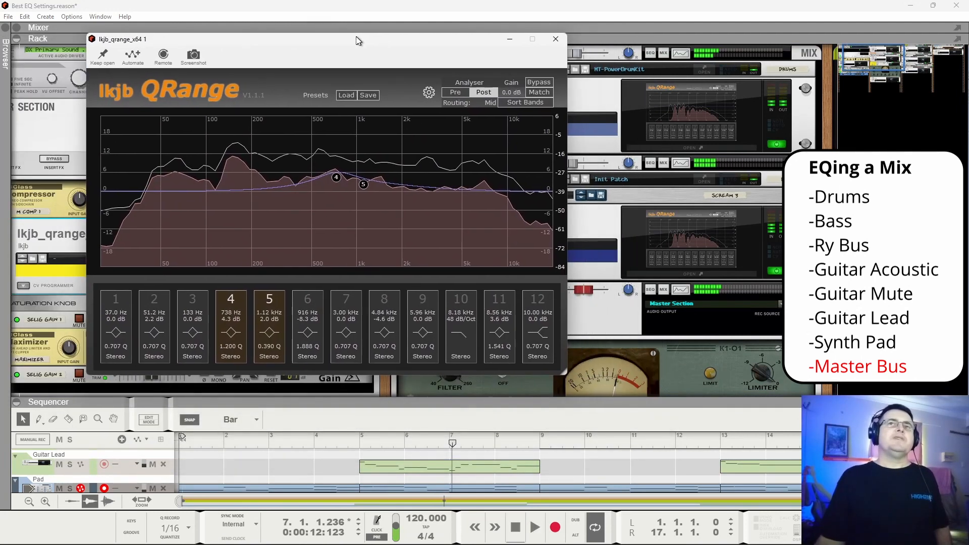
drag(367, 39, 352, 41)
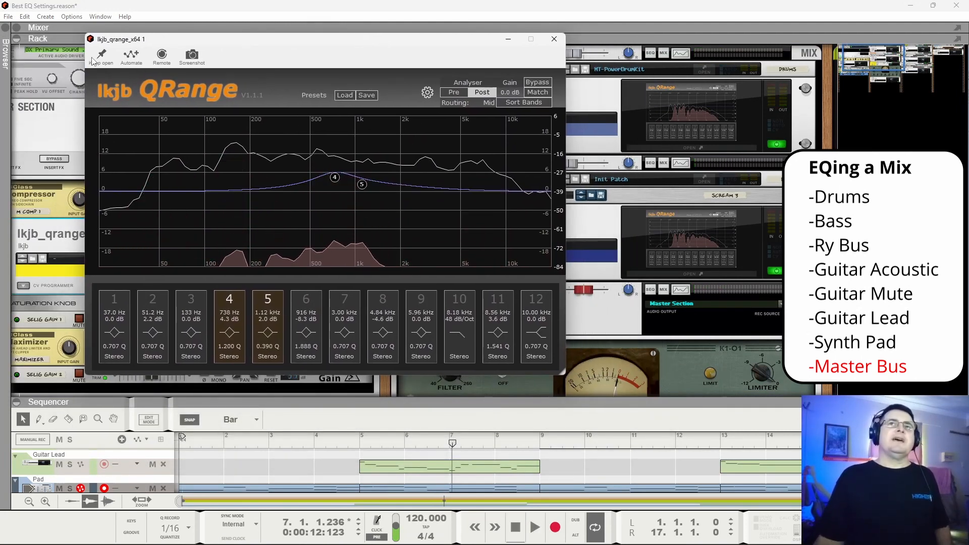
key(space)
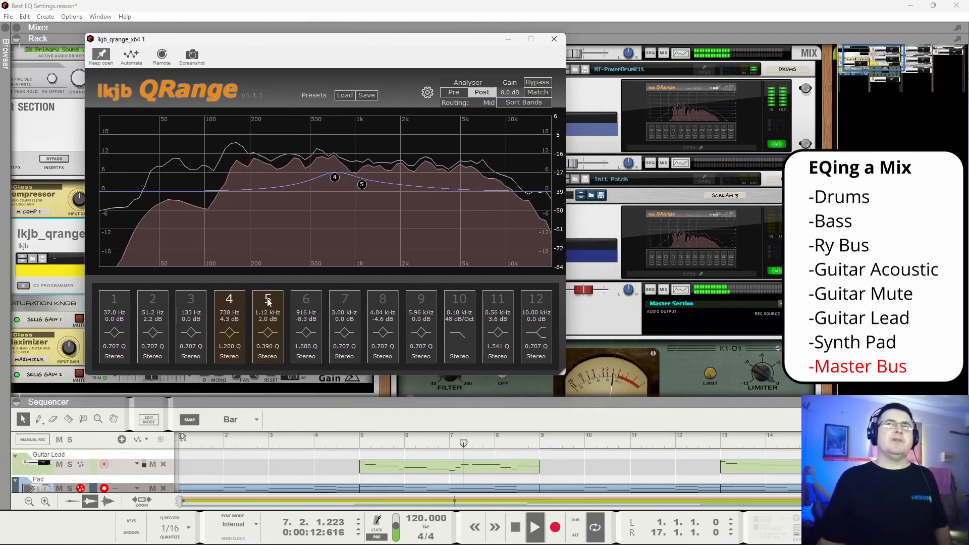
Set the gain of bands 5 and 4 in the master bus EQ to 0 dB.
double_click(268, 318)
text(0)
double_click(229, 318)
text(0)
key(Return)
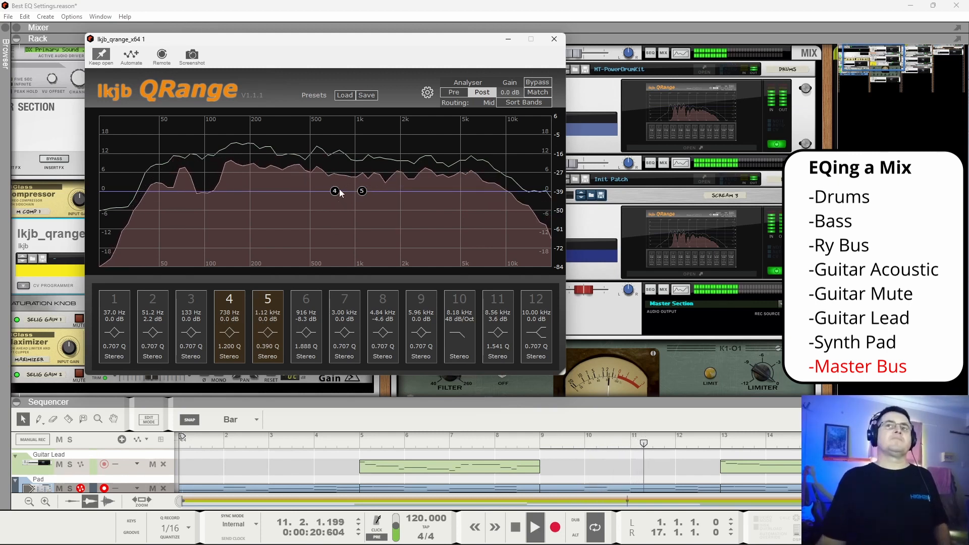
Boost band 5 to about 12.3 dB at 16.37 kHz, and band 4 in the lows, ending at about 5.4 dB at 52.8 Hz.
drag(335, 191, 166, 133)
drag(362, 191, 537, 152)
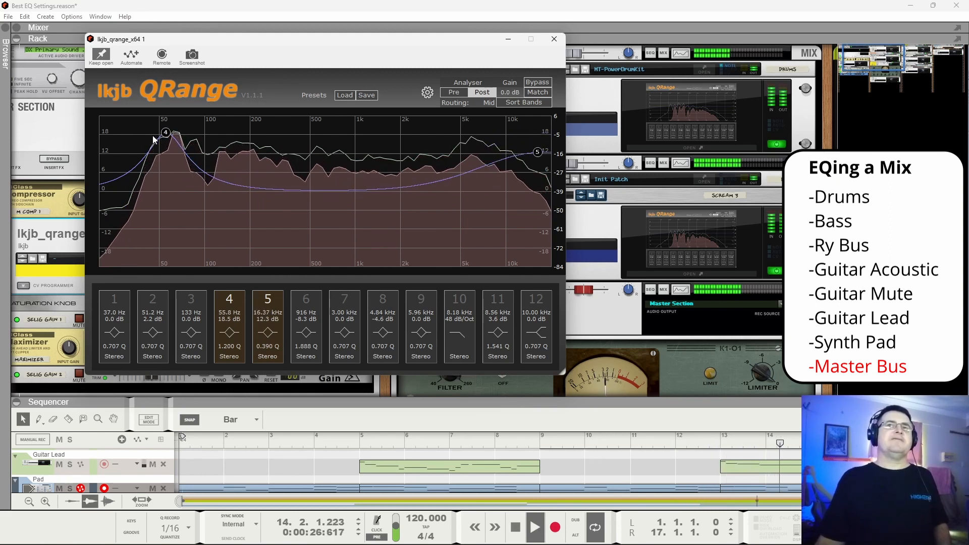
drag(165, 133, 162, 173)
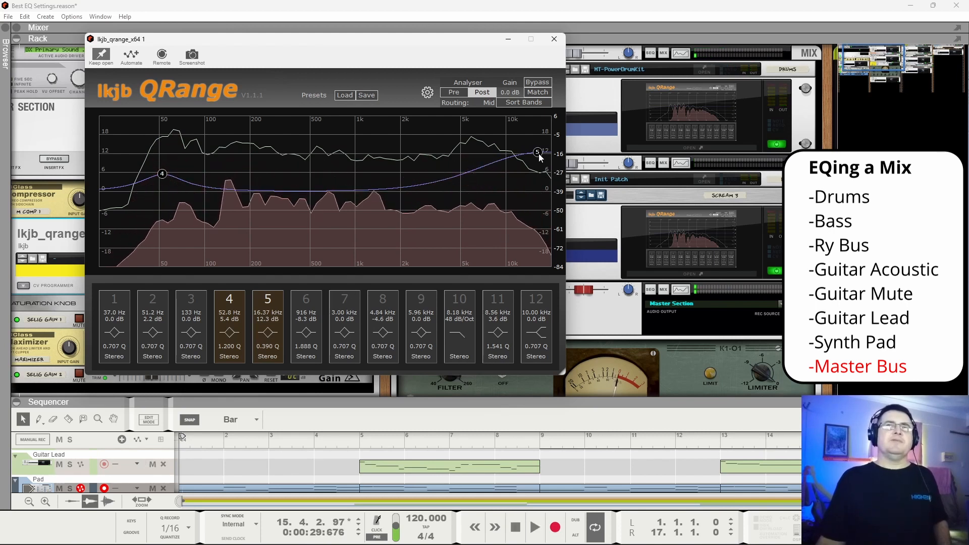
Set band 5 to 0 dB, make band 4 a wide cut of about -13.7 dB at 923 Hz with Q 0.300, and audition it gain-matched.
double_click(268, 319)
text(0)
key(Return)
drag(164, 174, 351, 238)
scroll(353, 237, down, 8)
key(space)
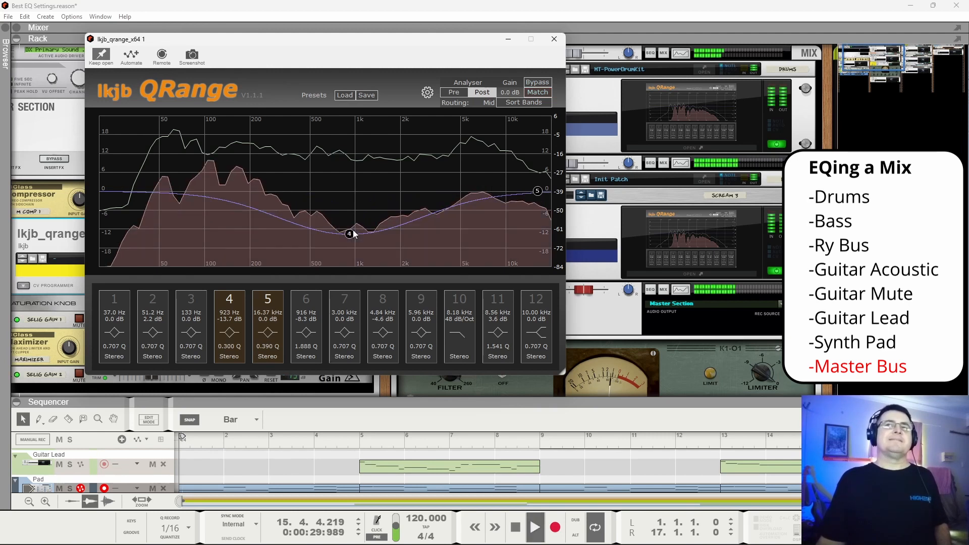
click(532, 92)
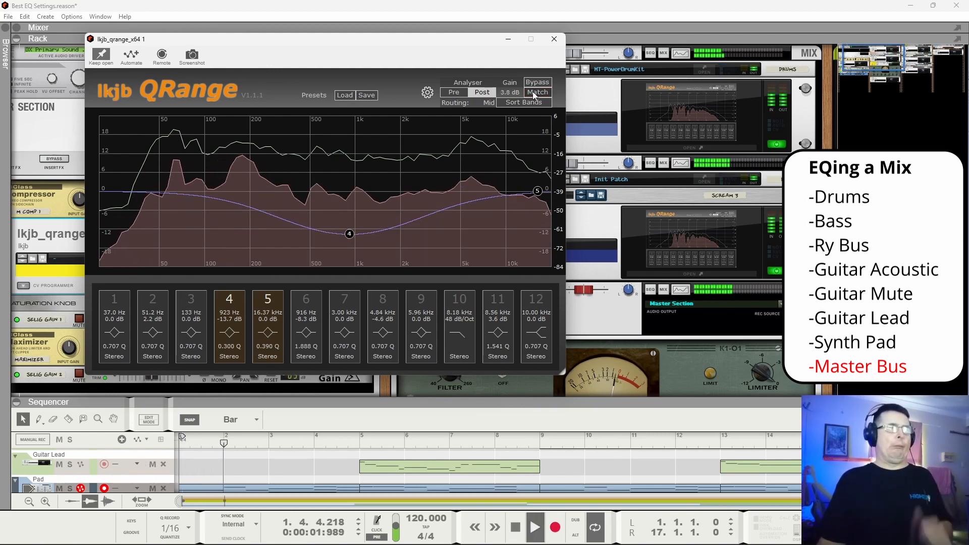
key(space)
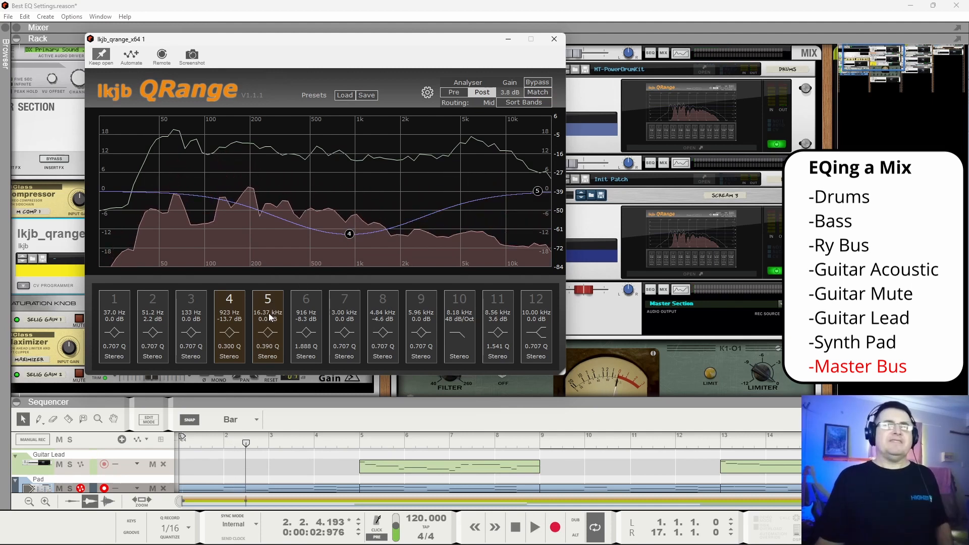
Flatten the master bus EQ by setting the gain of band 4 to 0 dB.
double_click(227, 320)
text(0)
key(Return)
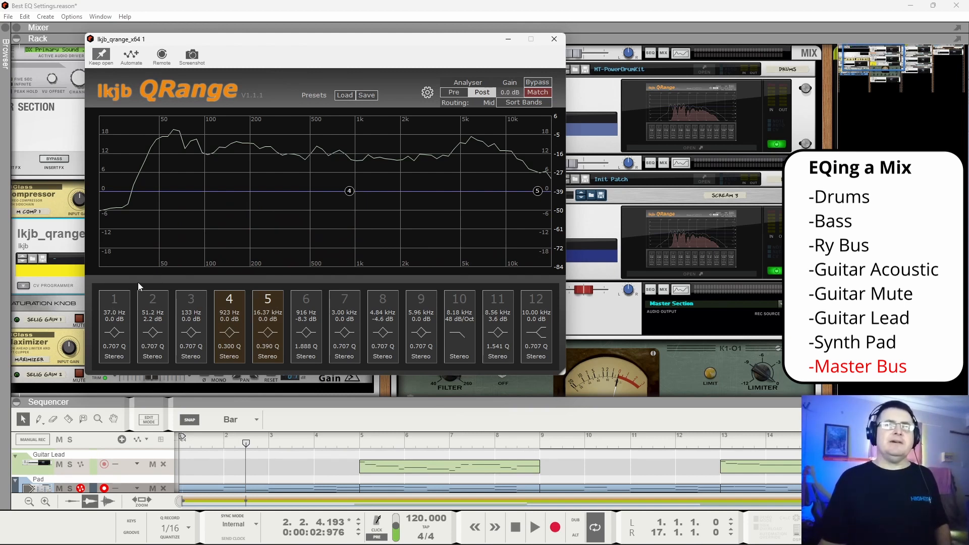
Enable band 10 as a high cut and make band 1 a low cut at about 85.9 Hz with a 48 dB/Oct slope.
click(462, 303)
click(117, 334)
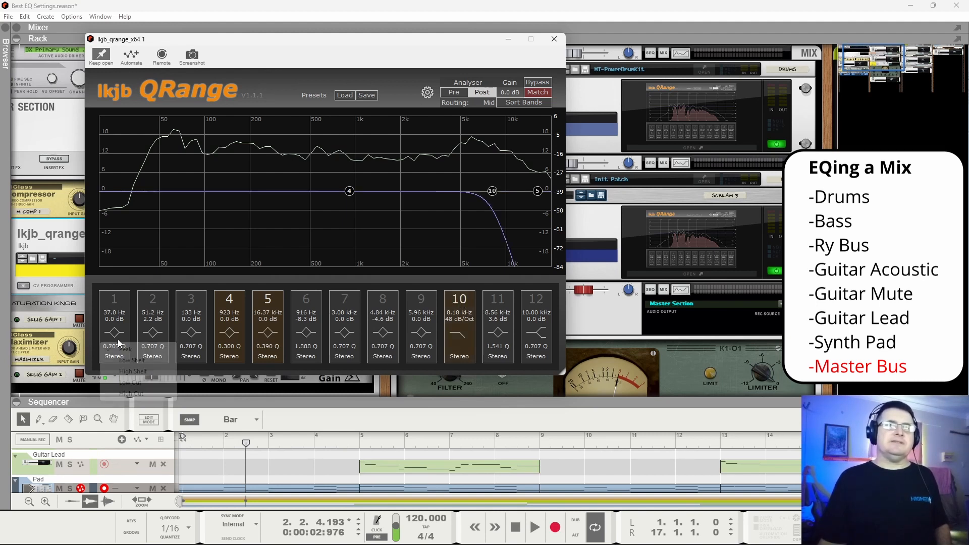
click(130, 394)
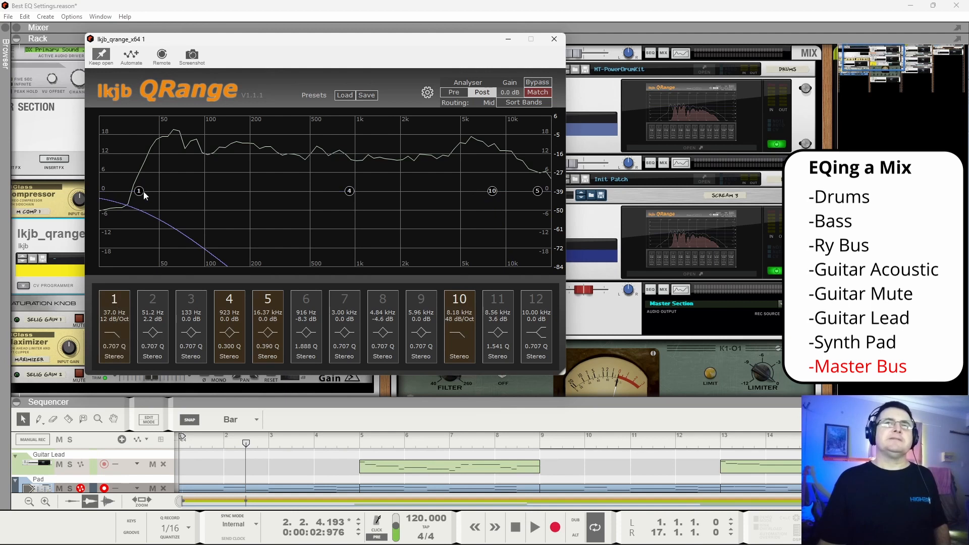
click(113, 335)
click(129, 383)
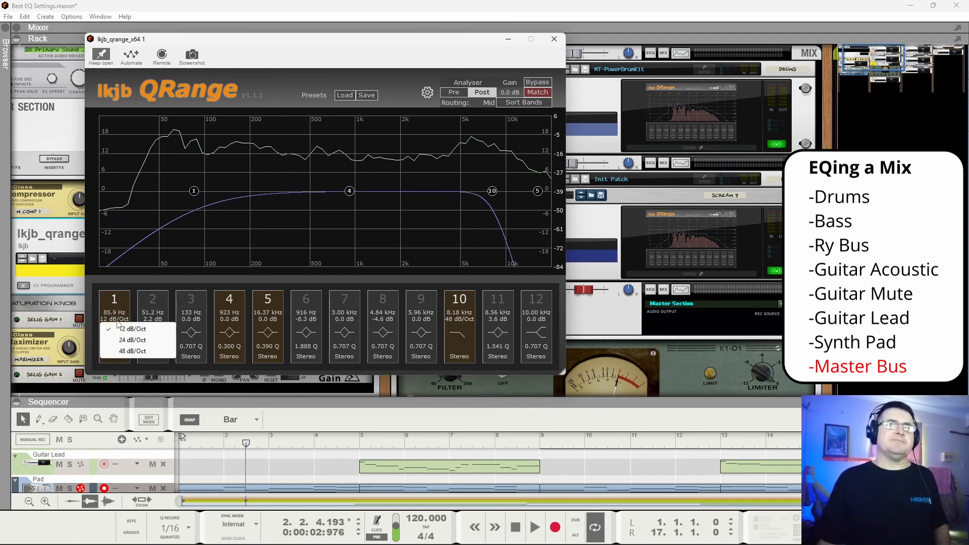
click(123, 352)
During playback, narrow the passband by moving the low cut to about 705 Hz and the high cut to about 2.04 kHz.
key(space)
drag(193, 193, 293, 200)
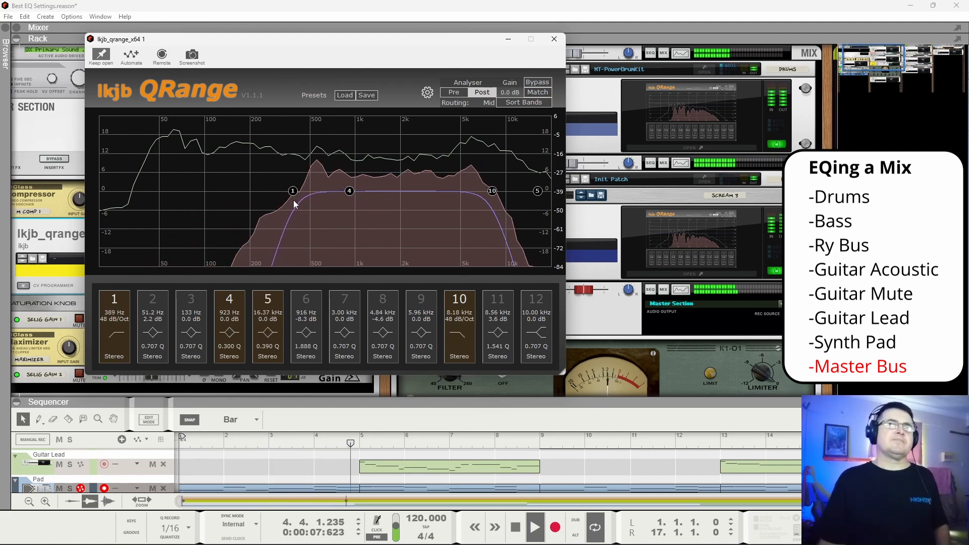
drag(491, 190, 386, 196)
drag(292, 192, 333, 199)
Turn off bands 4 and 5 and sort the bands by frequency.
click(231, 296)
click(280, 298)
click(525, 103)
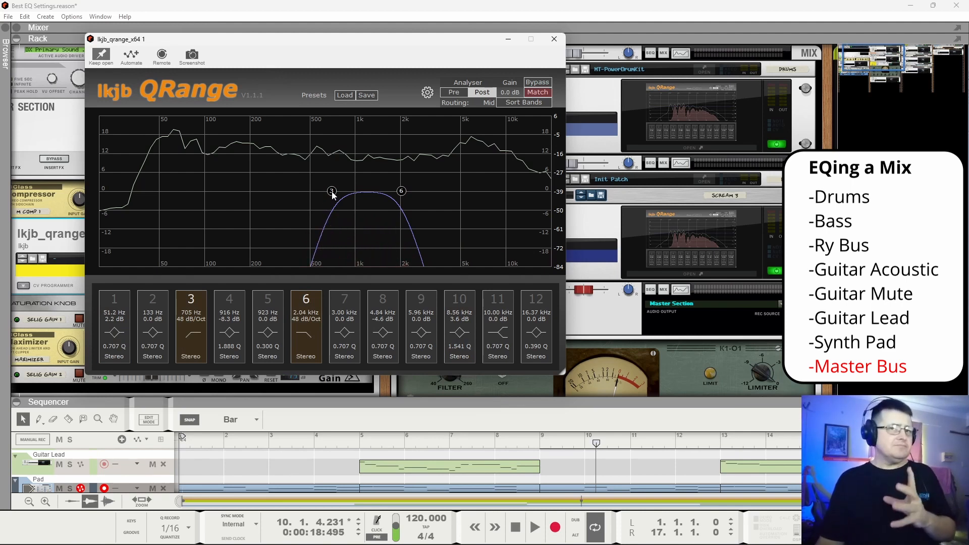
Resume playback and move the high cut to about 7.99 kHz and the low cut to about 1.01 kHz, finishing it at about 109 Hz.
key(space)
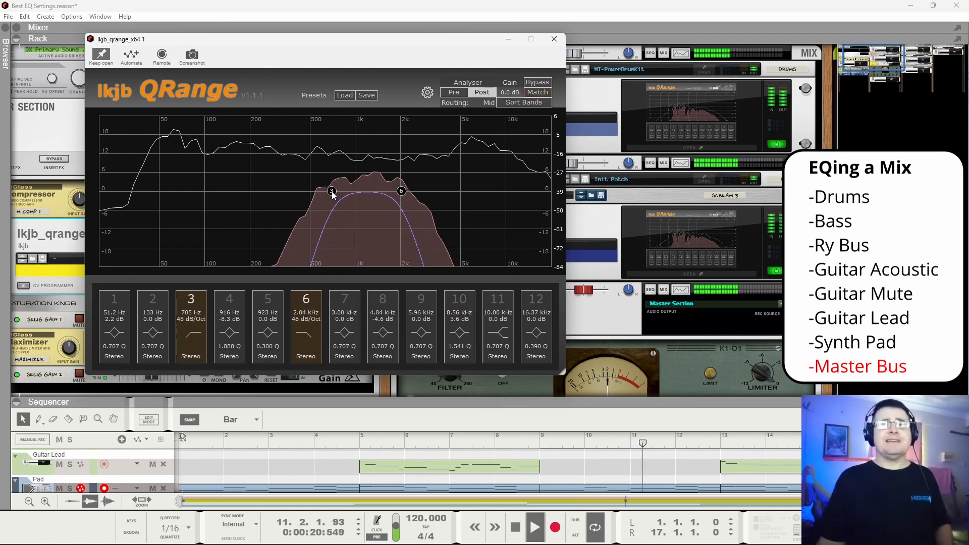
drag(401, 191, 491, 195)
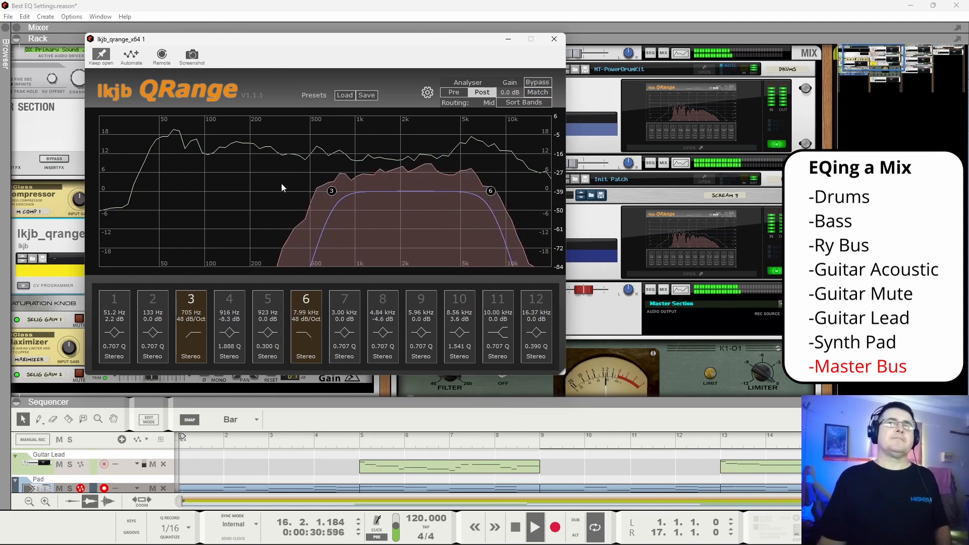
drag(329, 193, 356, 190)
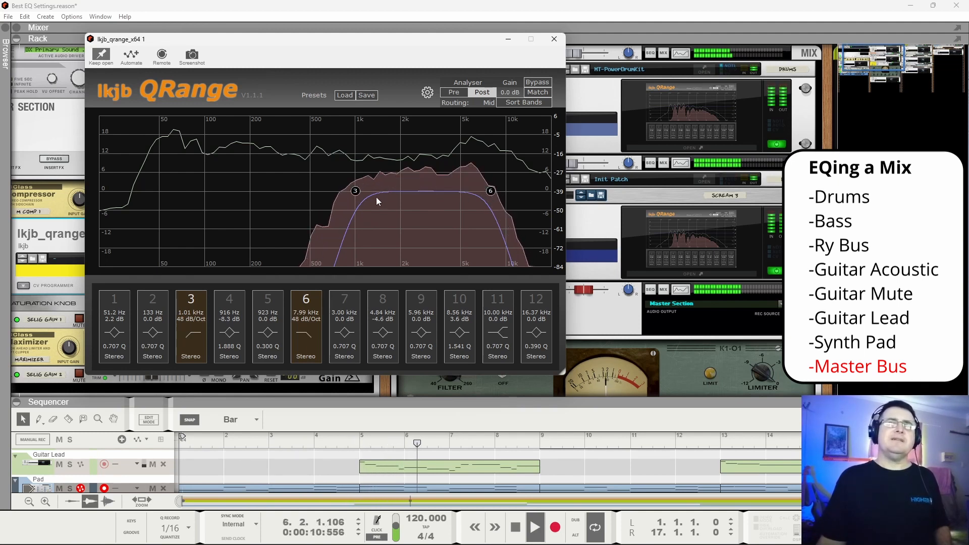
drag(356, 192, 216, 207)
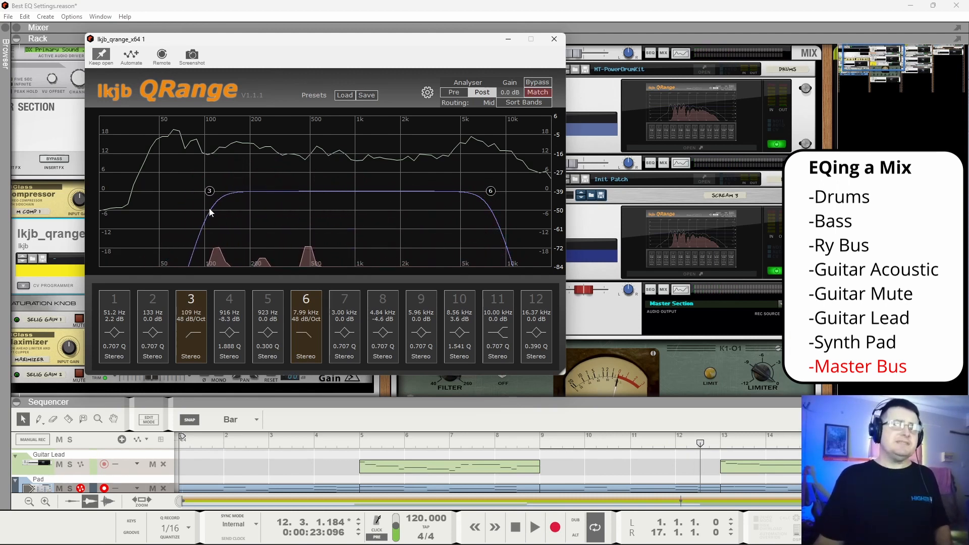
During playback, widen the passband by setting the low cut to about 28.5 Hz and the high cut to 20 kHz, and sort the bands.
drag(155, 213, 107, 199)
key(space)
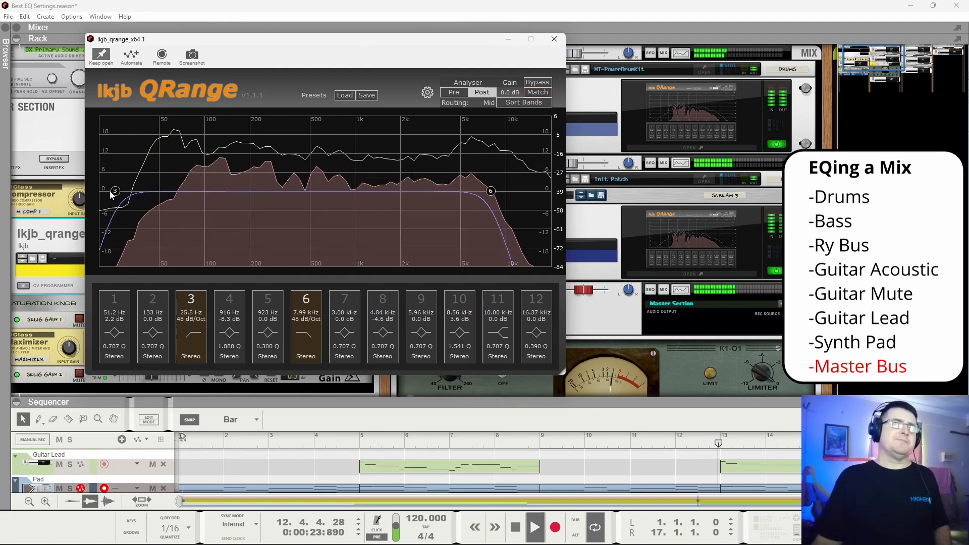
drag(494, 197, 550, 192)
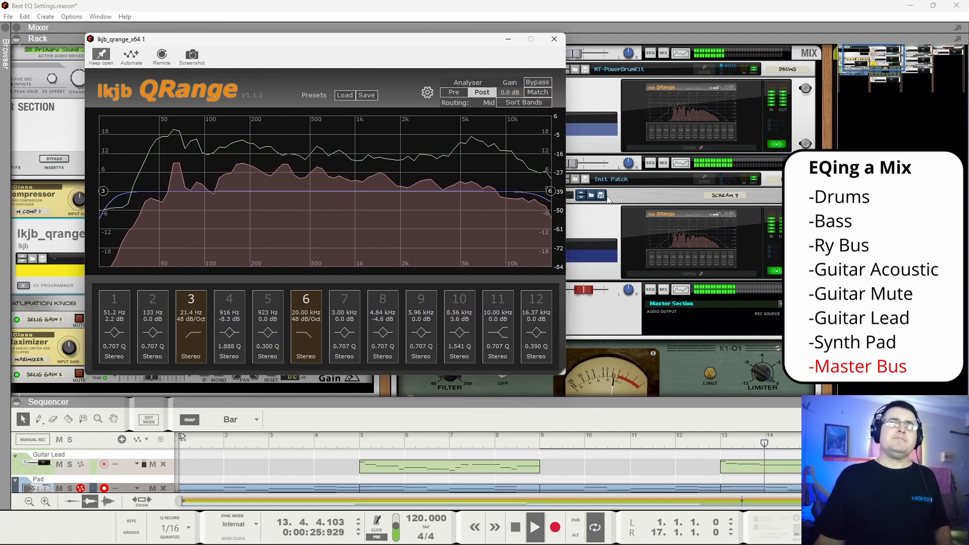
drag(107, 195, 123, 195)
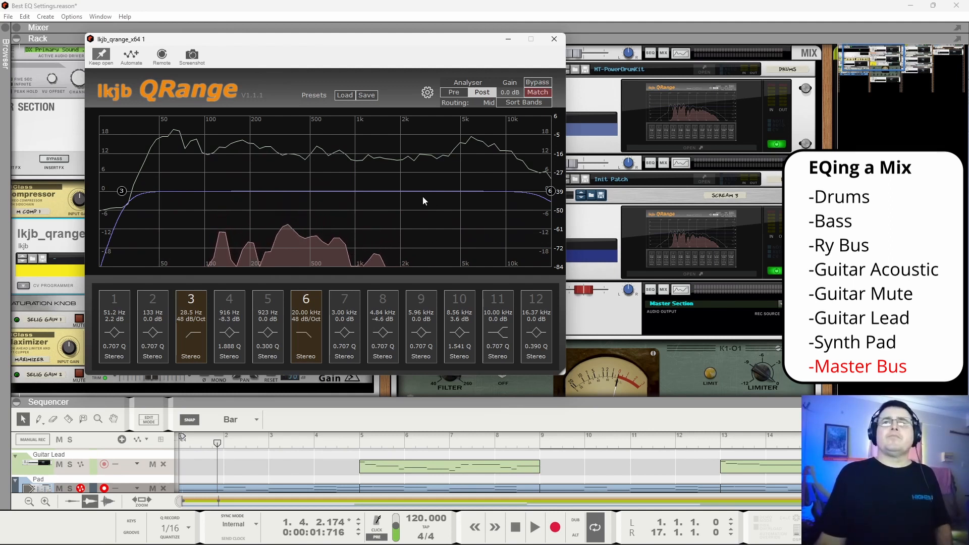
key(space)
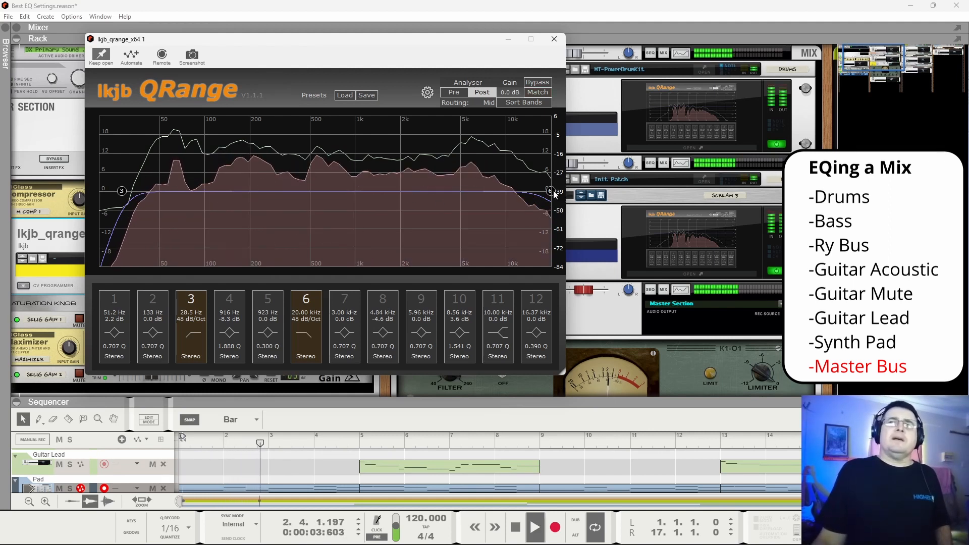
click(523, 101)
Try a gentle high-frequency boost with band 11 at about 15.51 kHz and 1.5 dB during playback.
key(space)
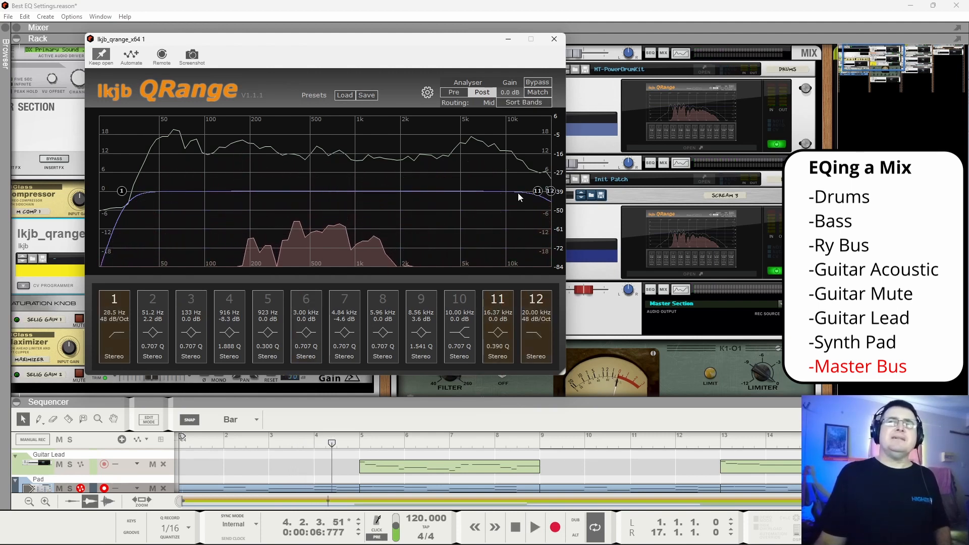
key(space)
mouse_move(533, 181)
mouse_down()
mouse_move(536, 166)
mouse_move(536, 190)
mouse_up()
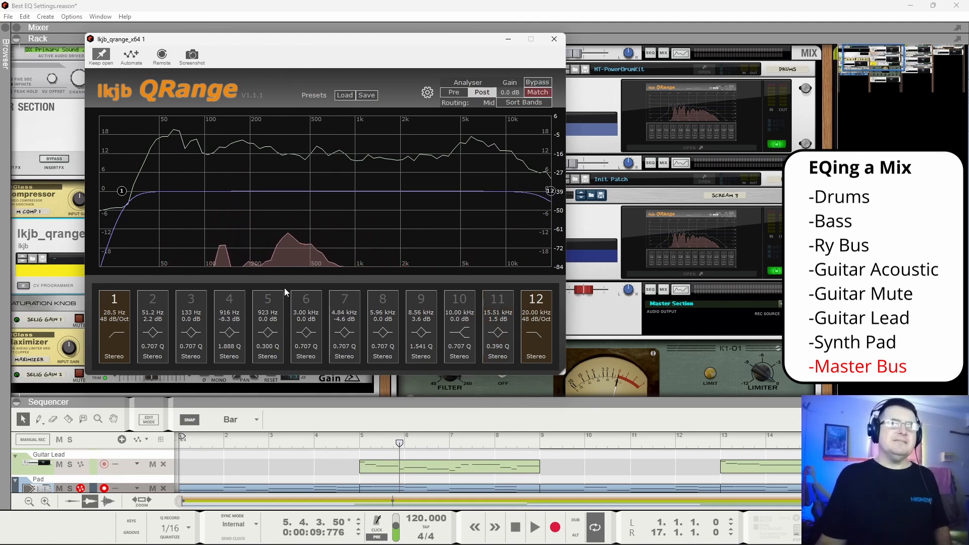
Enable band 4 and sweep it through the low mids during playback, ending with a cut of about -17.1 dB at 230 Hz.
click(235, 298)
key(space)
drag(349, 217, 298, 227)
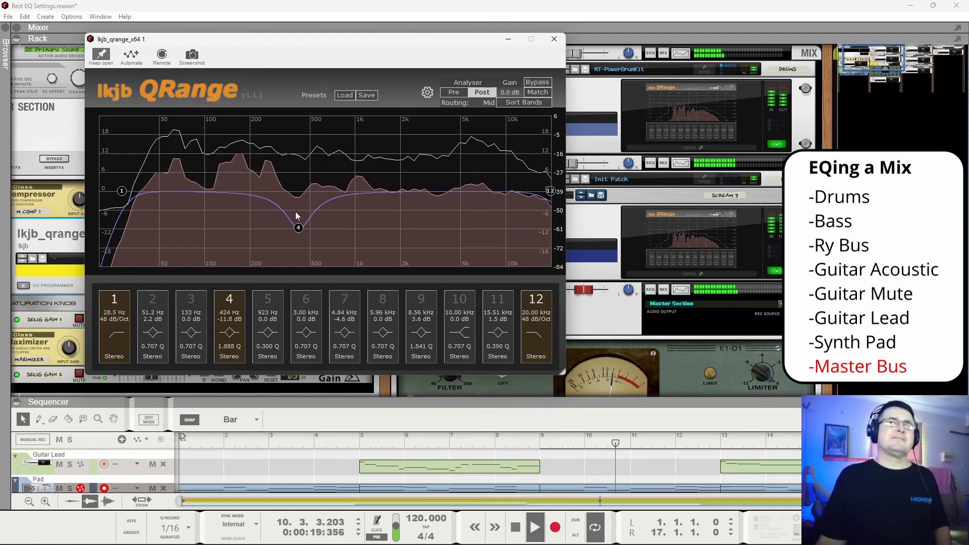
drag(304, 174, 351, 199)
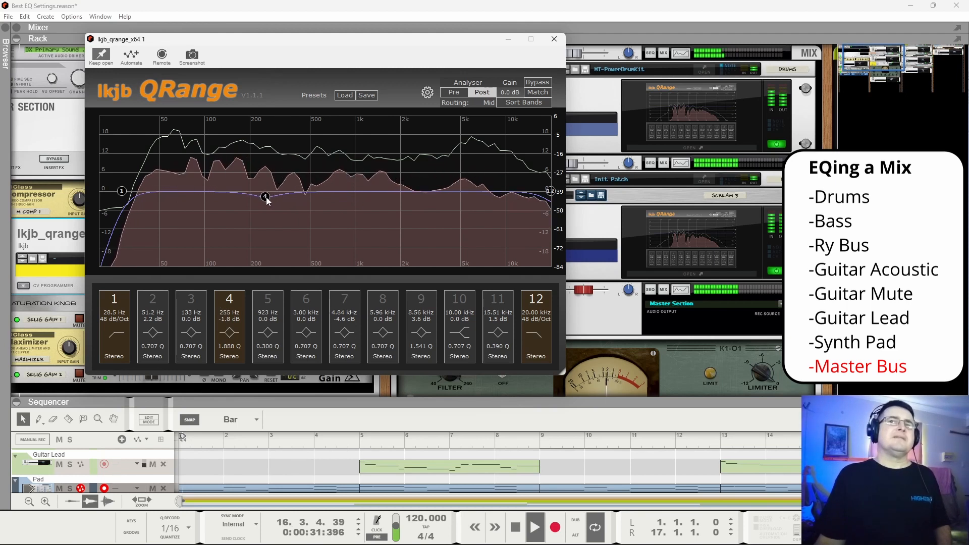
drag(266, 199, 260, 245)
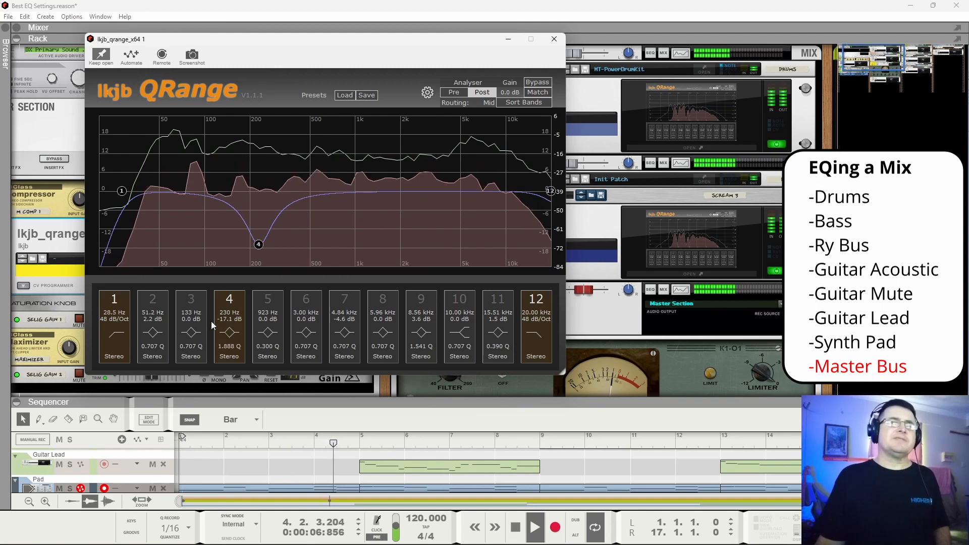
Compare deep and shallow cuts on band 4 during playback, finishing with its gain at about -1.0 dB.
drag(258, 244, 258, 226)
drag(323, 249, 316, 129)
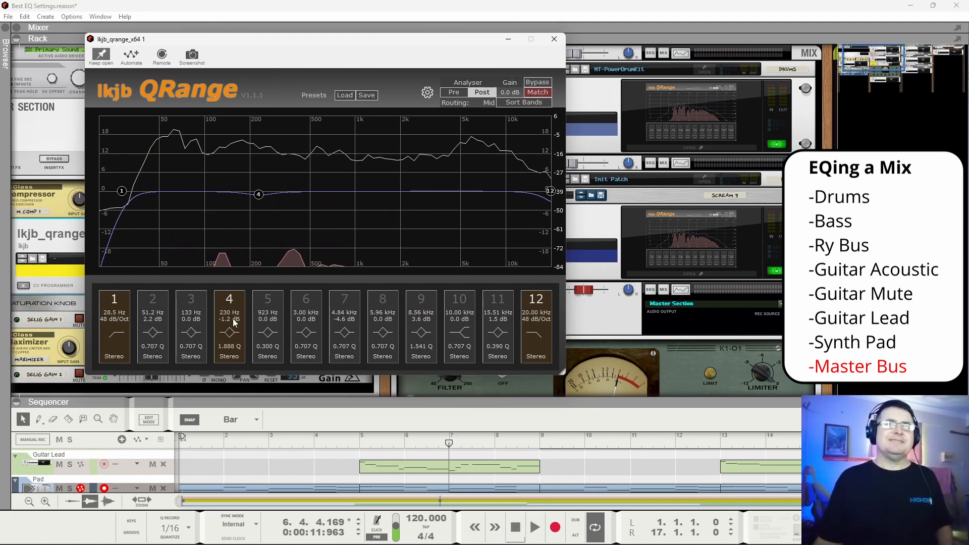
key(space)
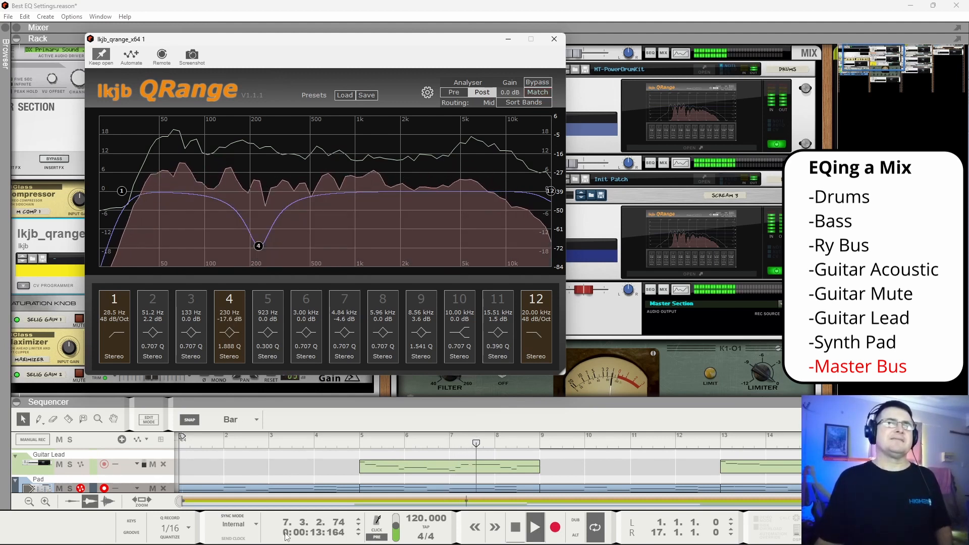
drag(285, 533, 281, 331)
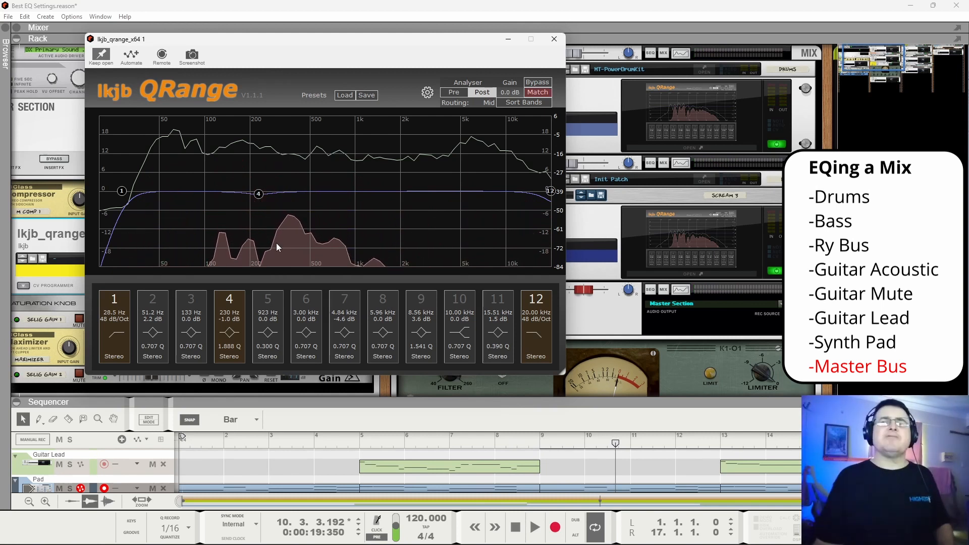
Enable band 8 with a boost of about 0.9 dB at 5.27 kHz, check it in playback, and close the master equalizer window.
click(384, 302)
key(space)
mouse_move(477, 195)
mouse_down()
mouse_move(452, 183)
mouse_move(427, 190)
mouse_move(473, 191)
mouse_move(464, 190)
mouse_up()
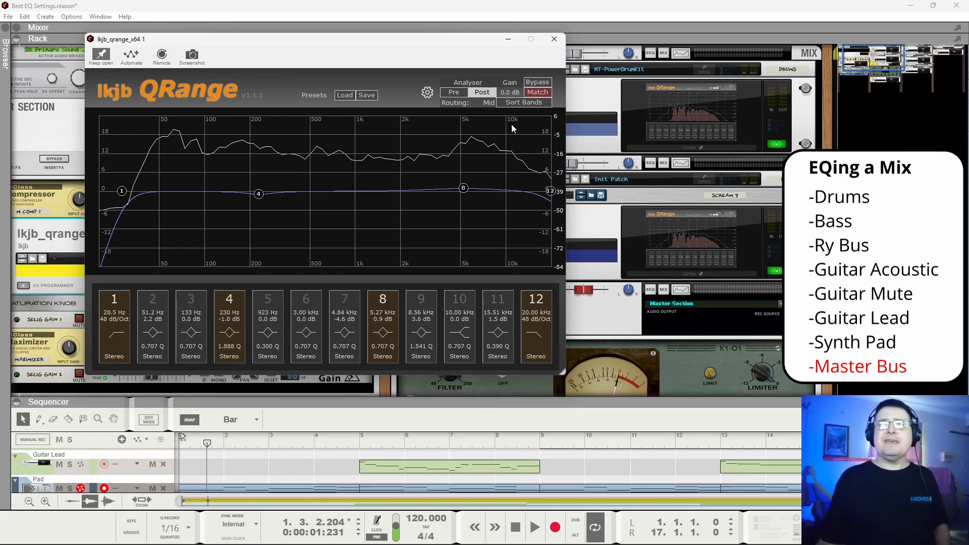
key(space)
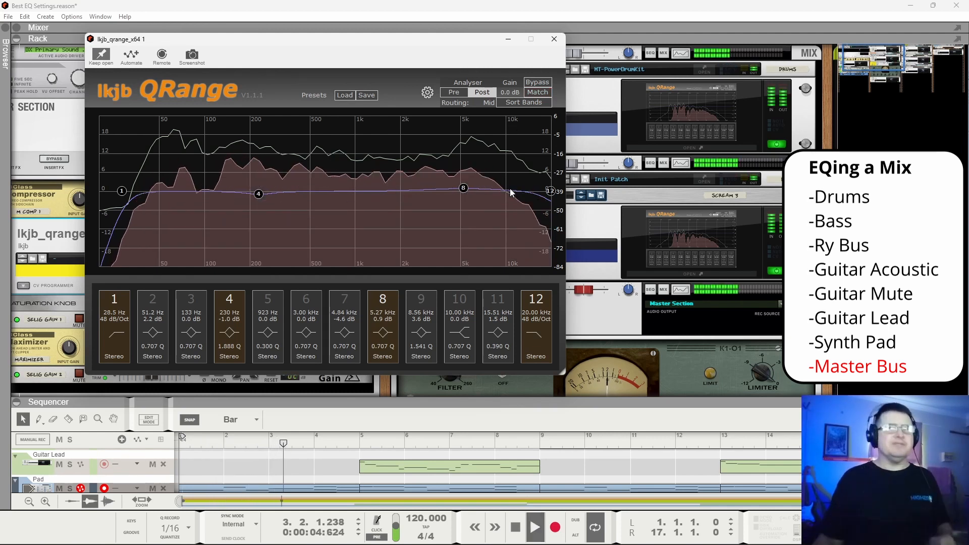
click(553, 40)
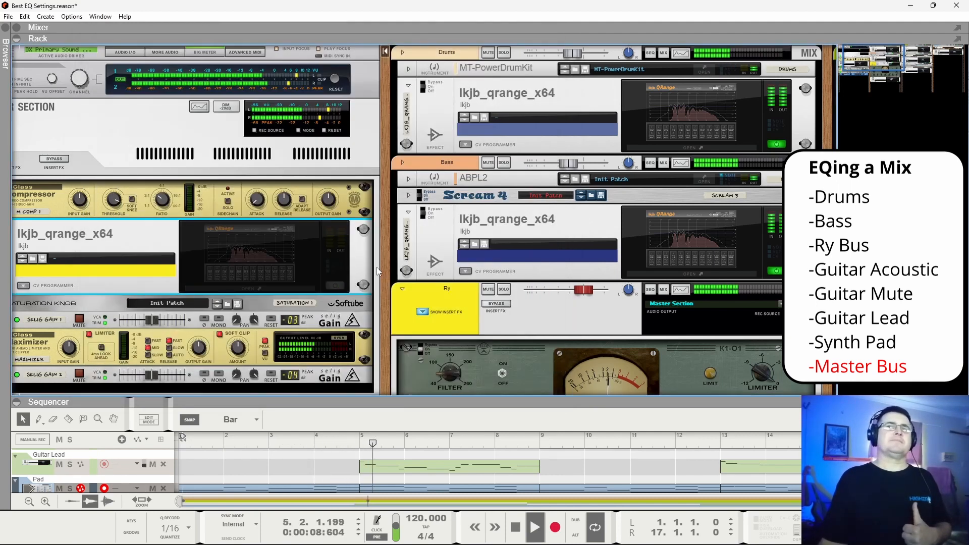
A-B compare the master bus QRange by switching it off and back on during playback.
drag(382, 264, 456, 233)
click(408, 255)
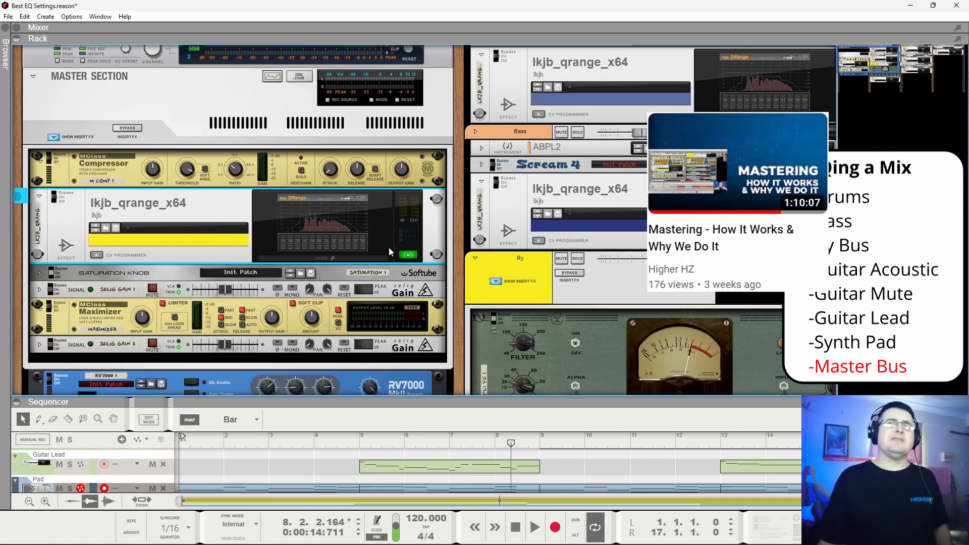
key(space)
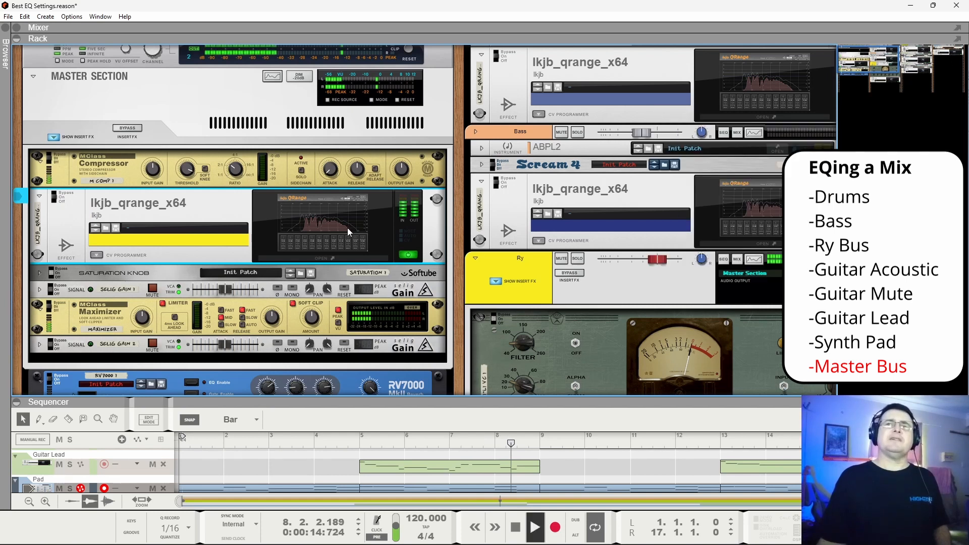
click(409, 255)
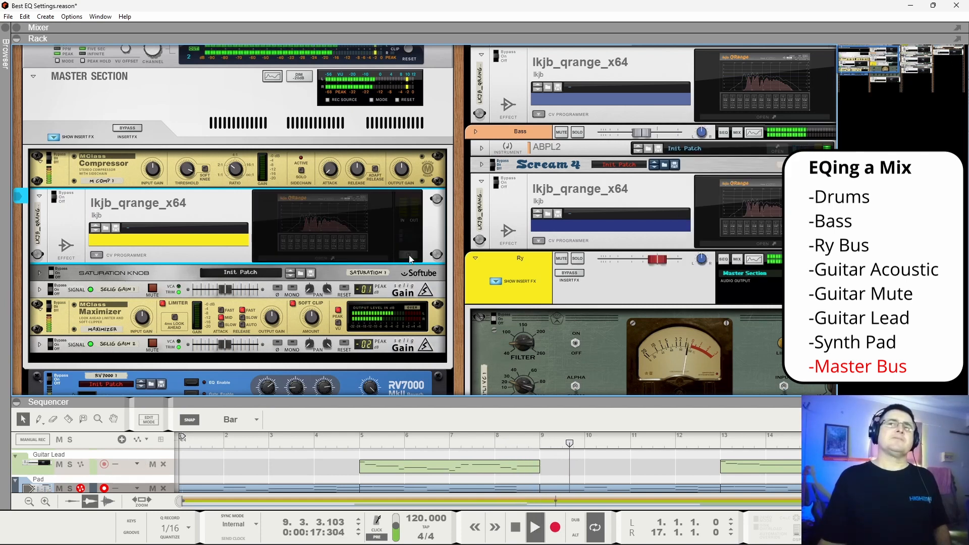
click(408, 255)
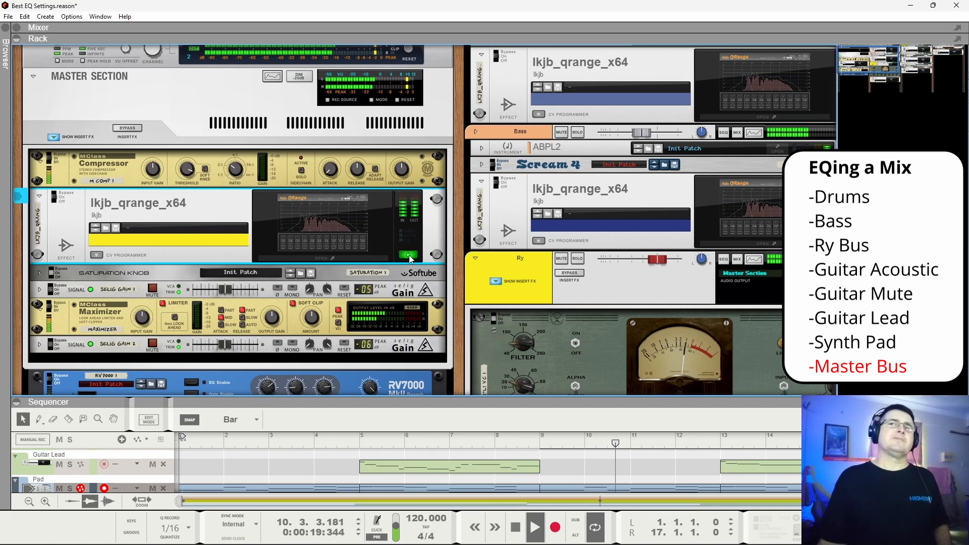
key(space)
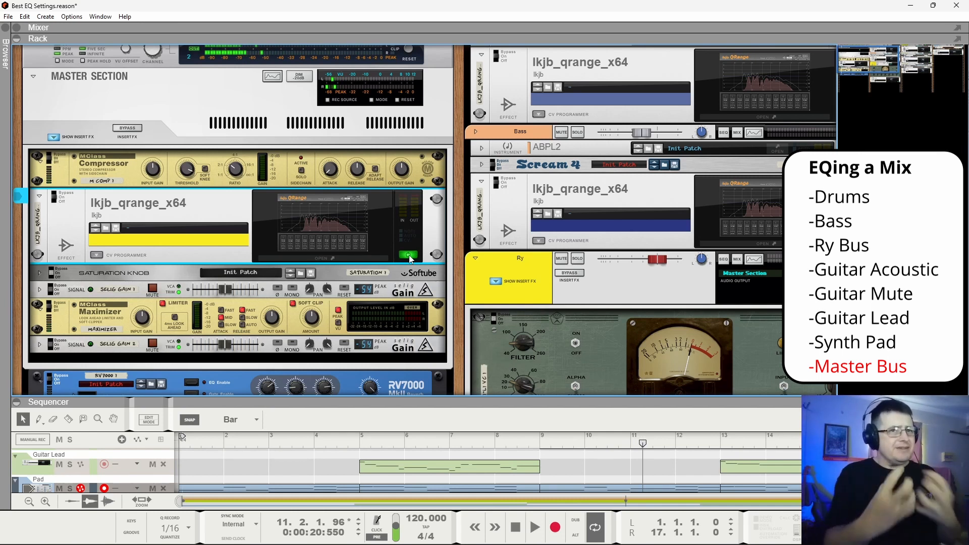
Show the mixer in place of the rack and play the song from bar 1.
scroll(412, 238, up, 2)
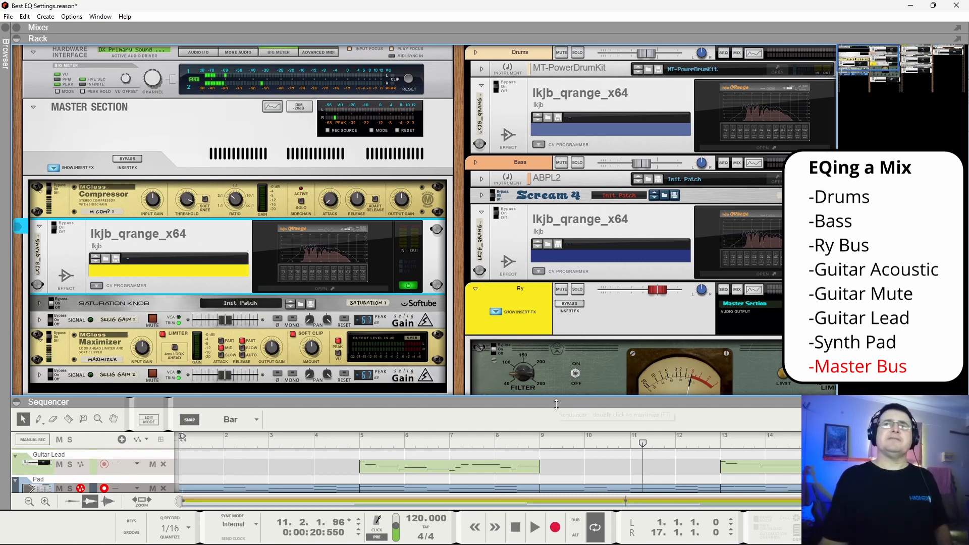
click(21, 39)
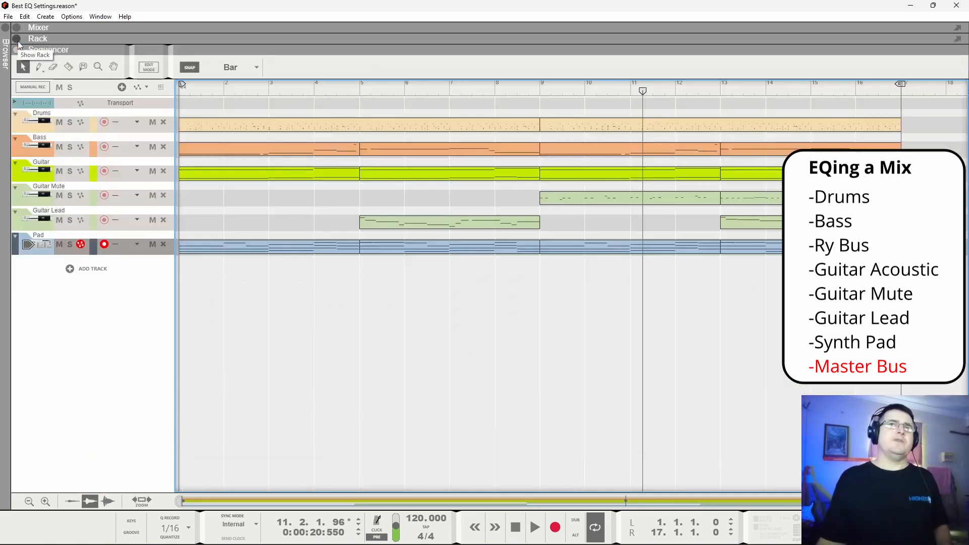
click(17, 27)
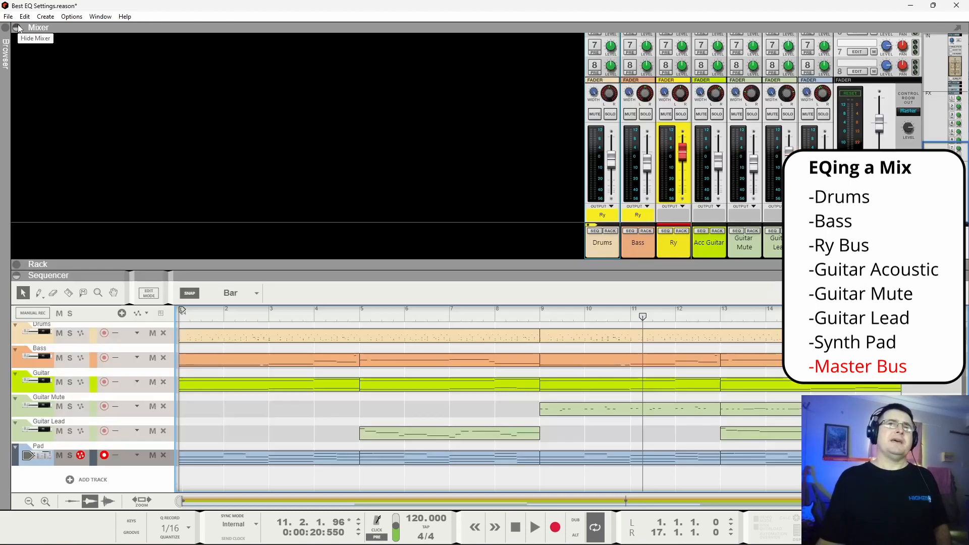
key(space)
drag(317, 315, 181, 325)
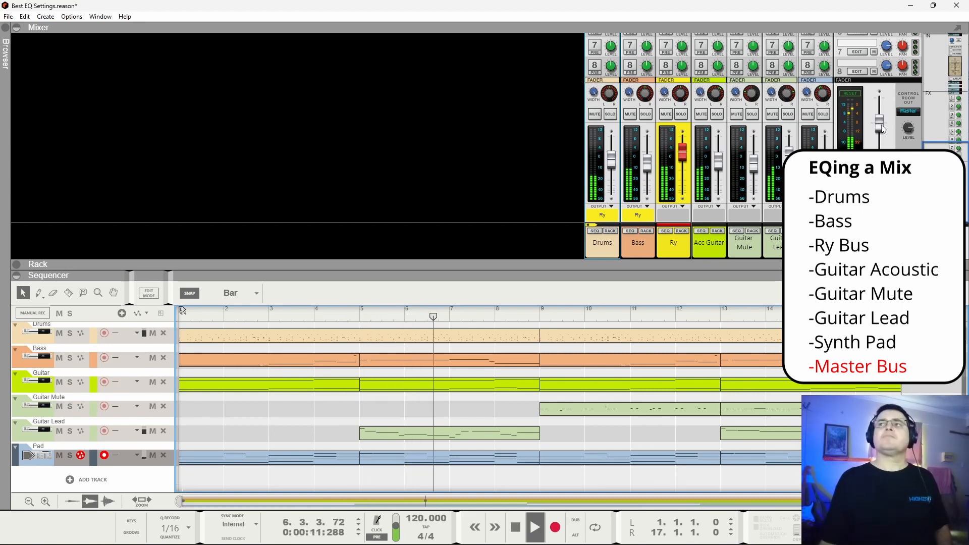
Switch to the rack and slightly raise the input gain of the master section's MClass Compressor during playback.
key(F6)
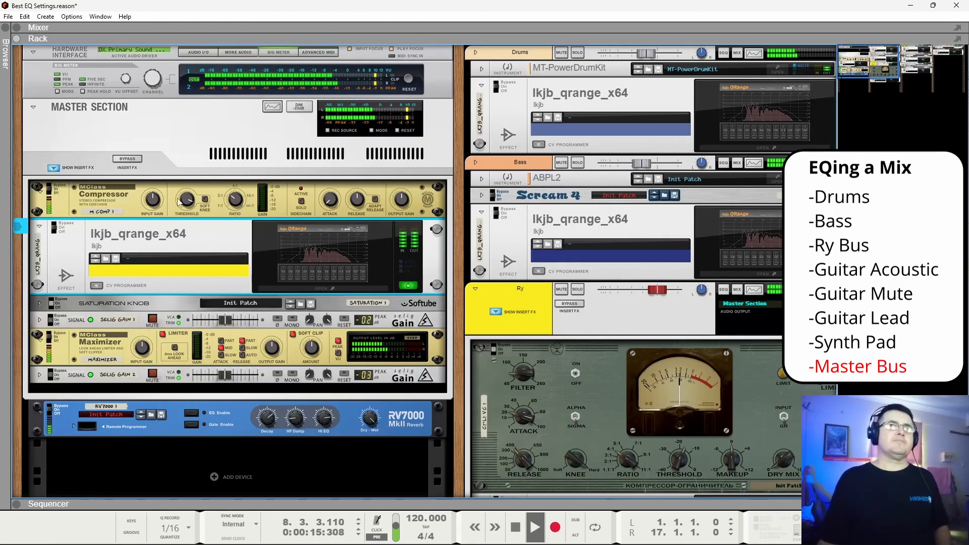
click(158, 204)
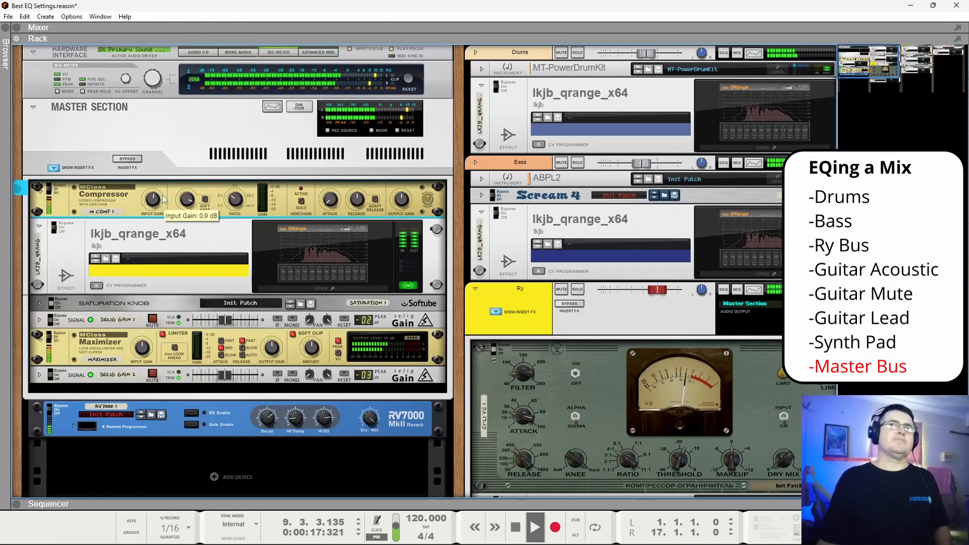
drag(163, 198, 165, 196)
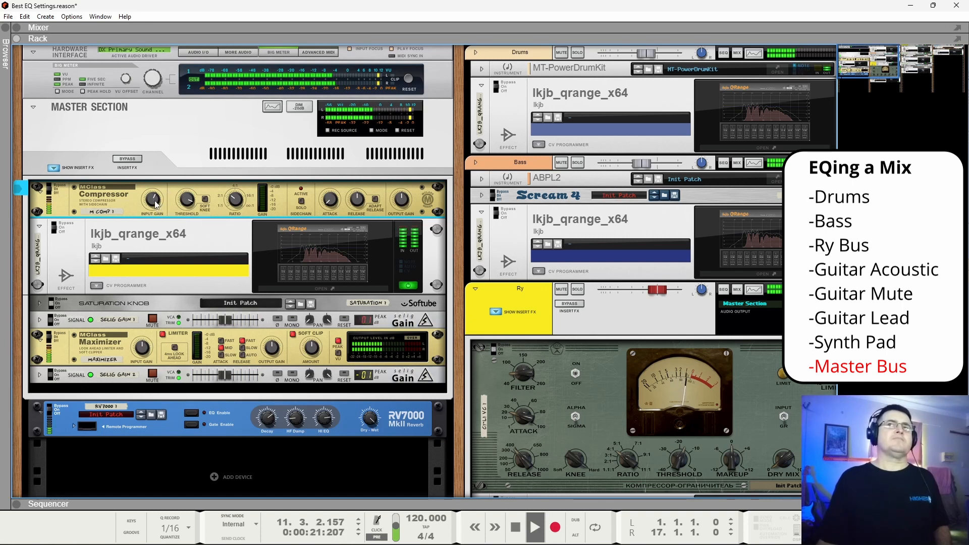
drag(153, 202, 158, 198)
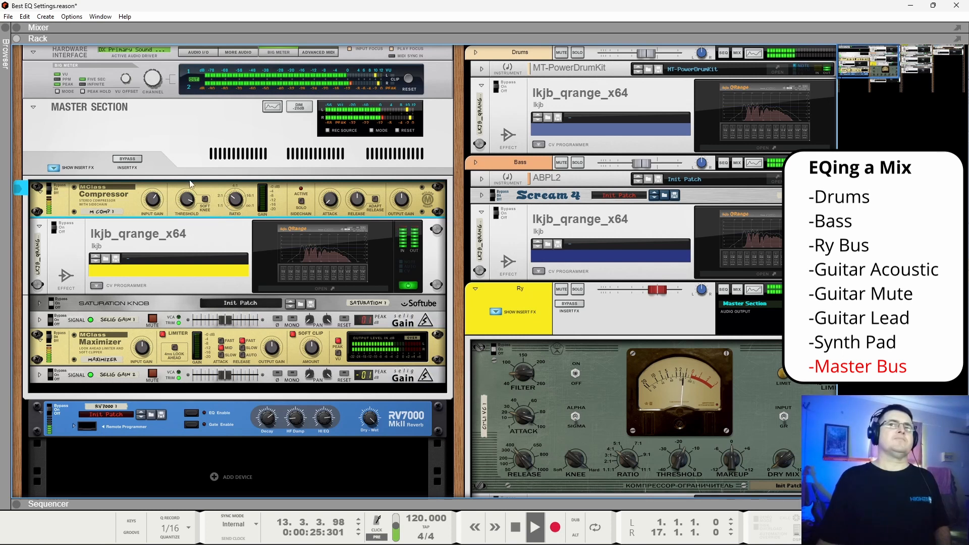
Return to the mixer and replay the song from the start to about bar 9.
click(17, 39)
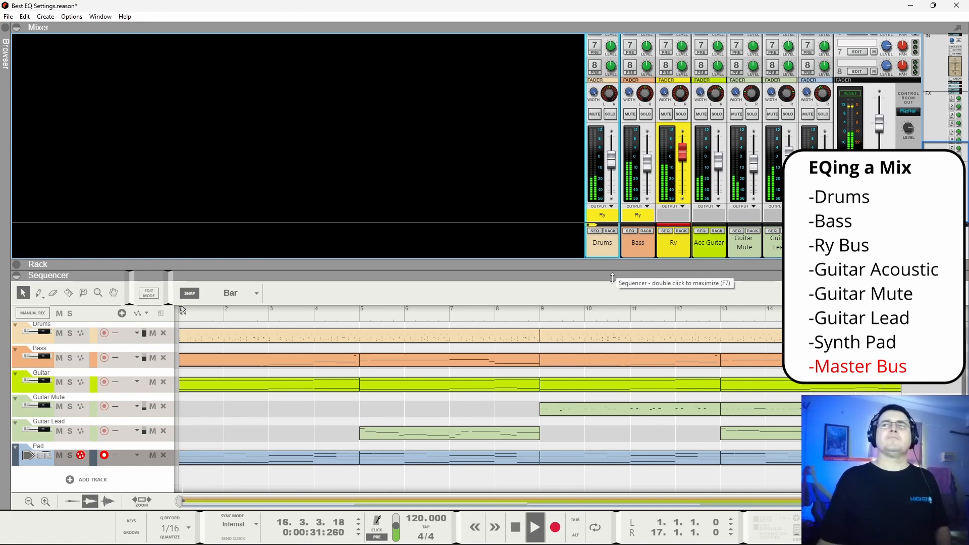
key(space)
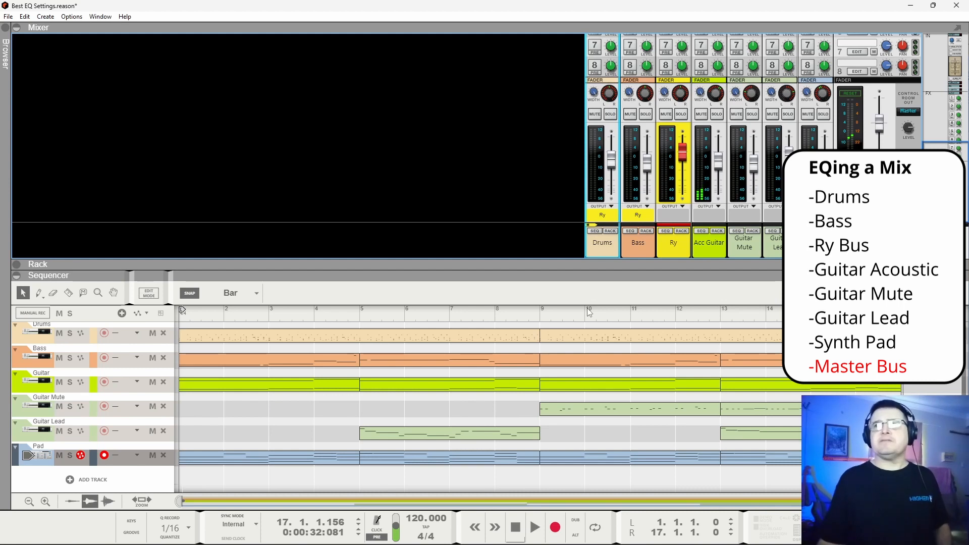
click(180, 318)
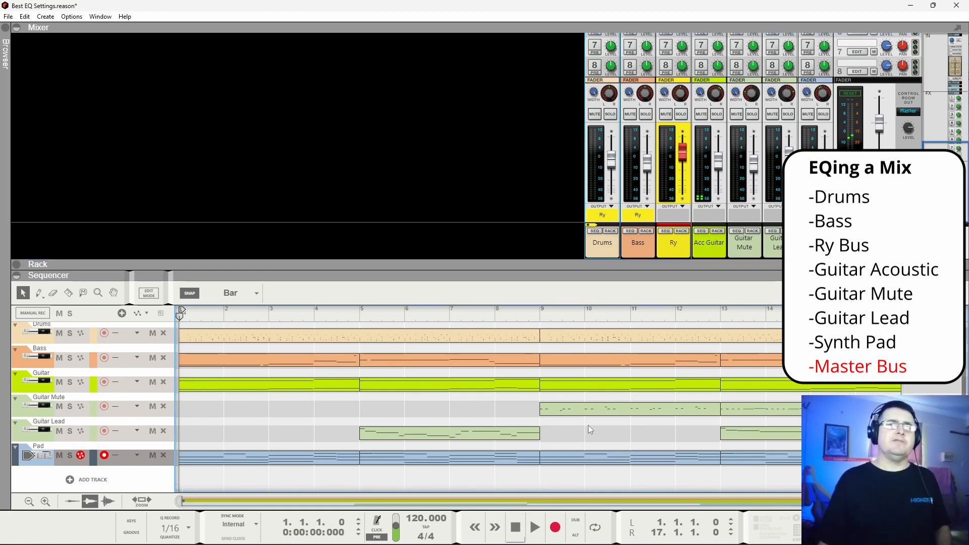
key(space)
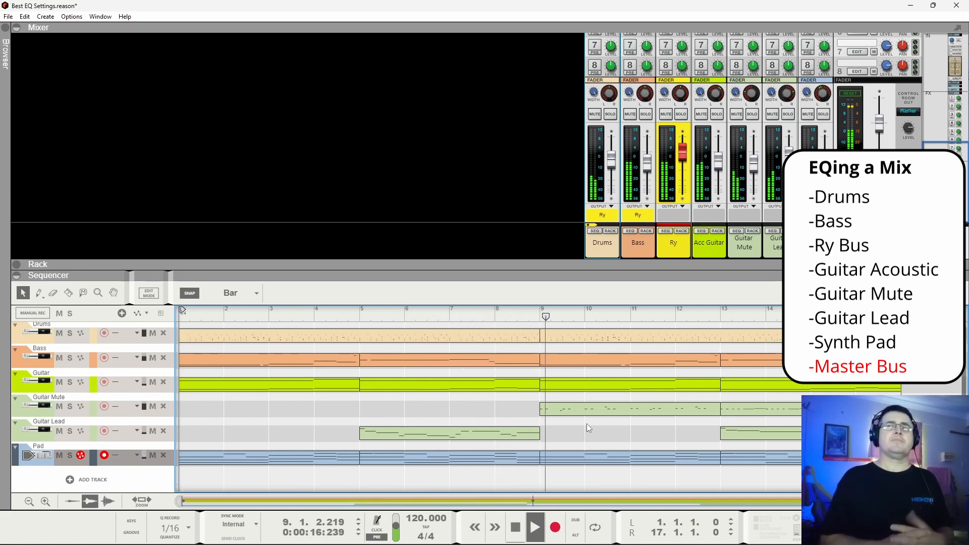
key(space)
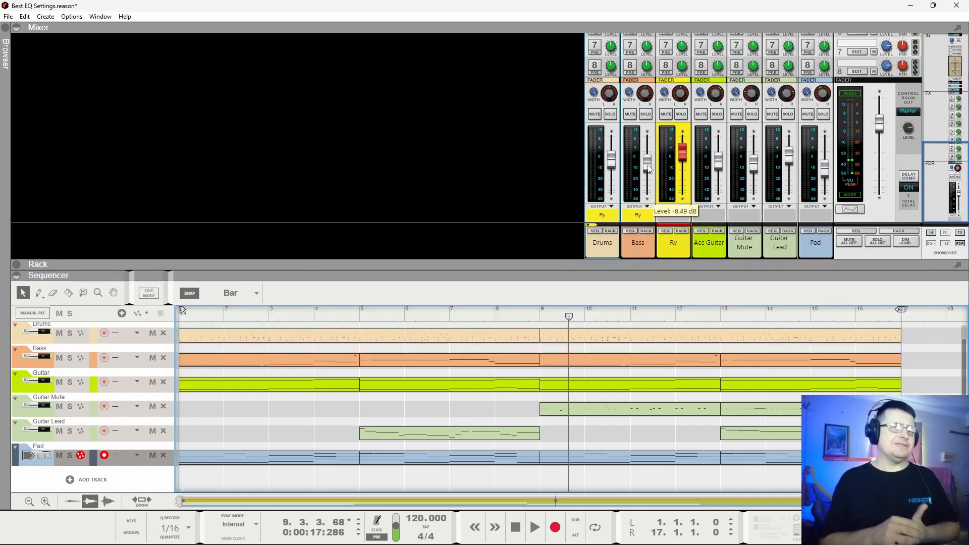
Raise the Drums channel fader to about 8.06 dB during playback and bring it back down to its earlier level.
click(617, 166)
key(space)
drag(614, 165, 615, 144)
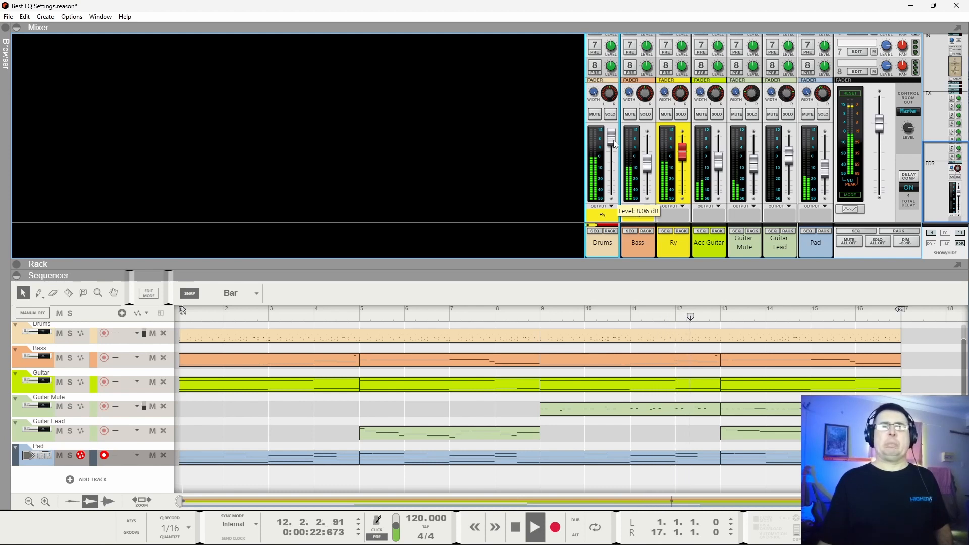
drag(615, 144, 615, 168)
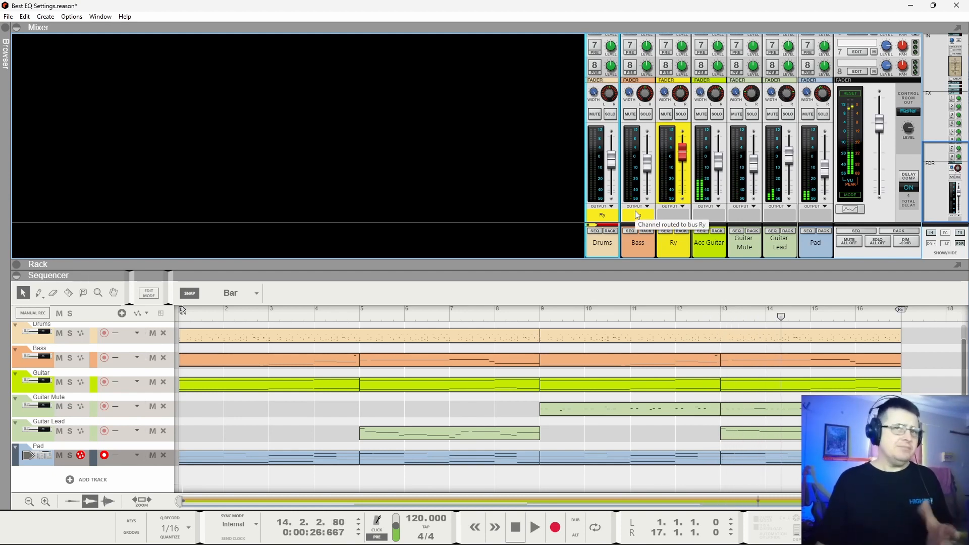
Play the song from bar 5 and slightly lower the Guitar Mute channel fader during playback.
click(544, 311)
click(359, 316)
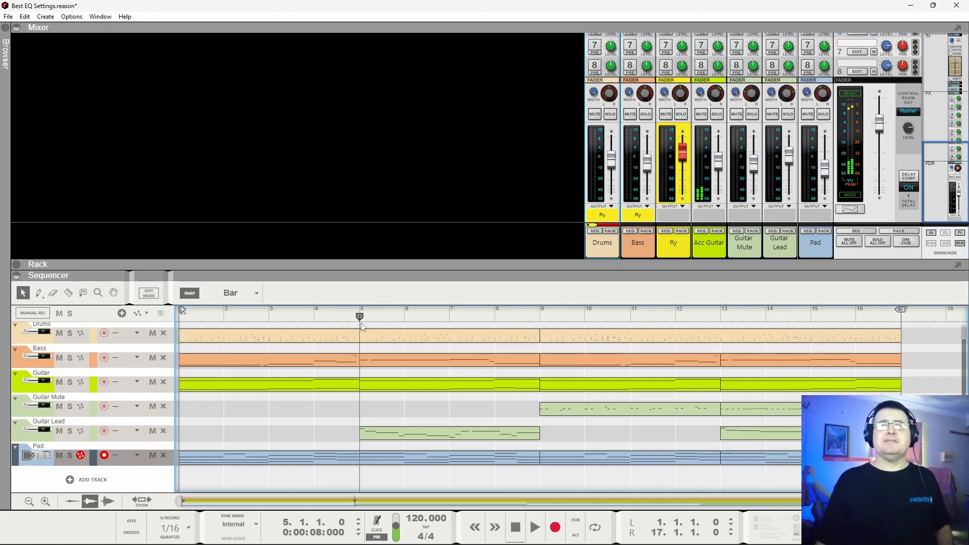
key(space)
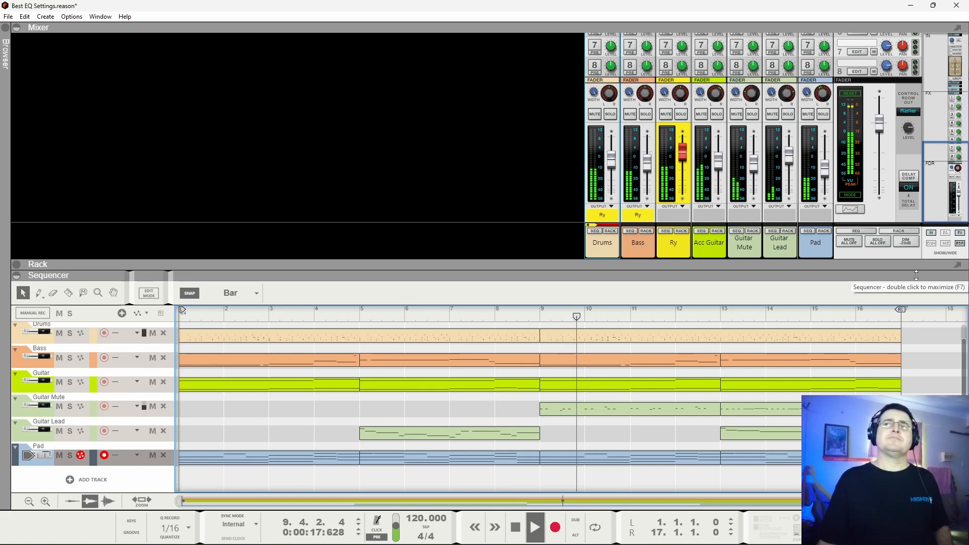
click(756, 171)
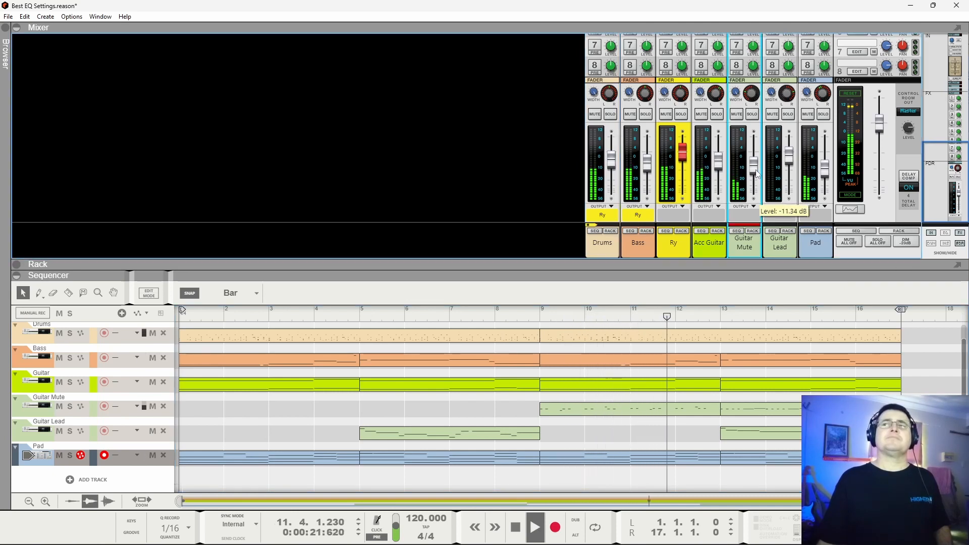
drag(756, 170, 756, 171)
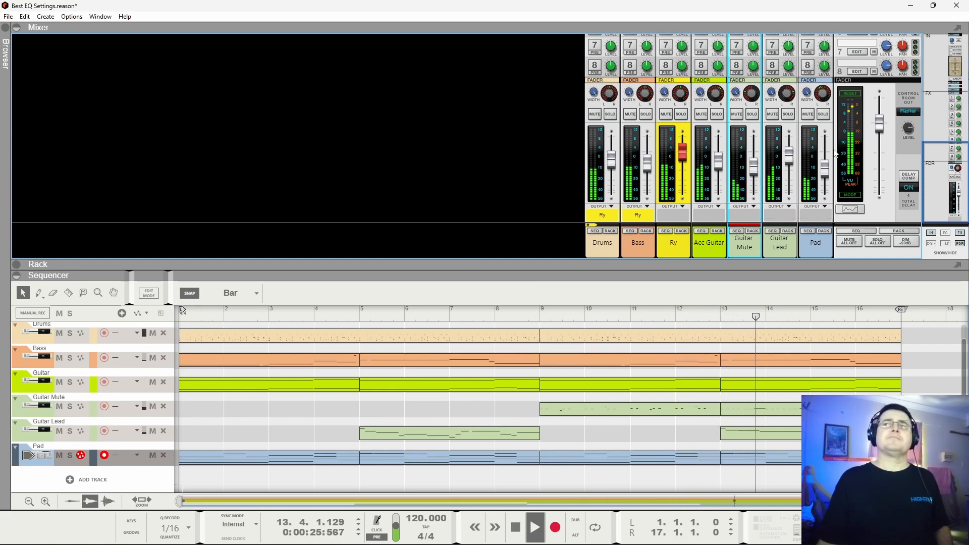
key(space)
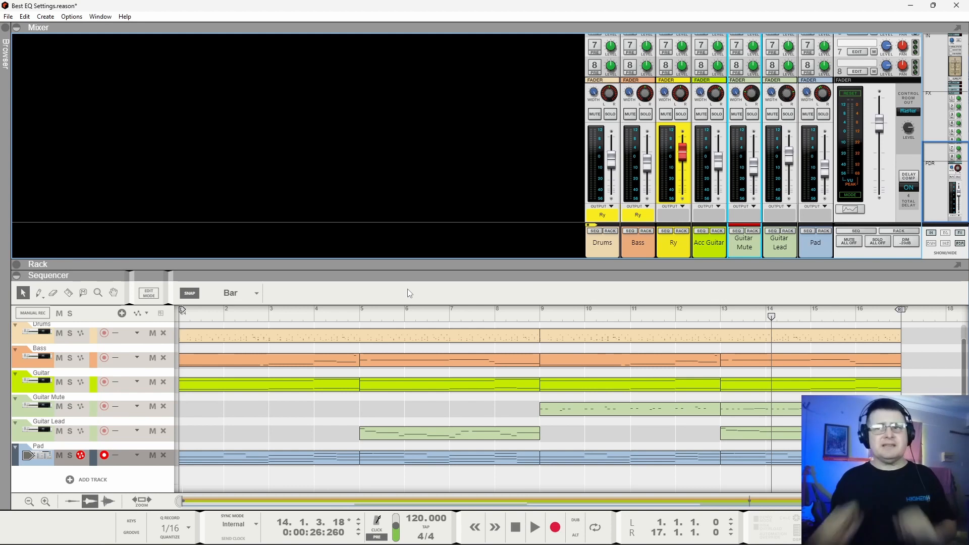
Bring the Acc Guitar channel into view in the rack, open its QRange equalizer and play briefly to examine its spectrum.
click(706, 247)
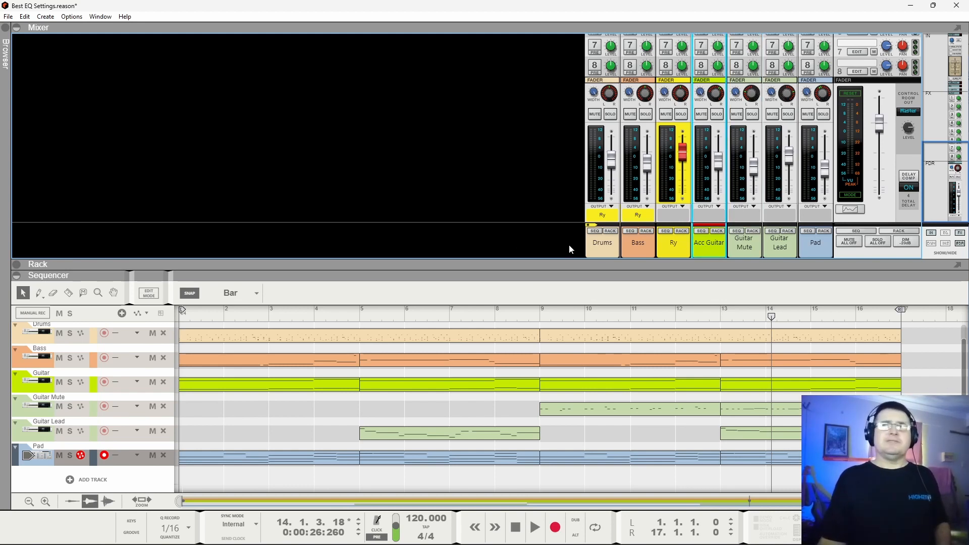
click(16, 264)
scroll(761, 301, down, 3)
scroll(775, 288, down, 1)
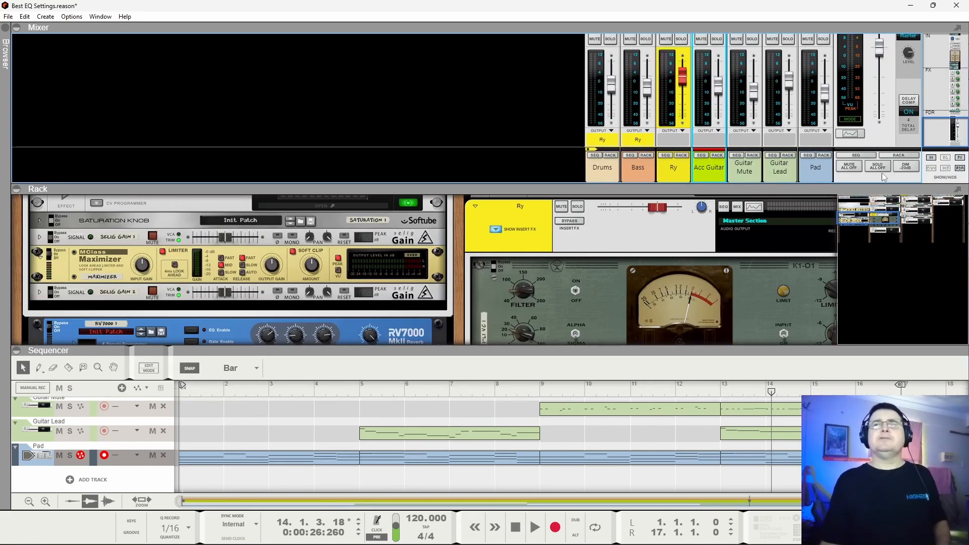
scroll(882, 173, up, 1)
drag(885, 216, 915, 200)
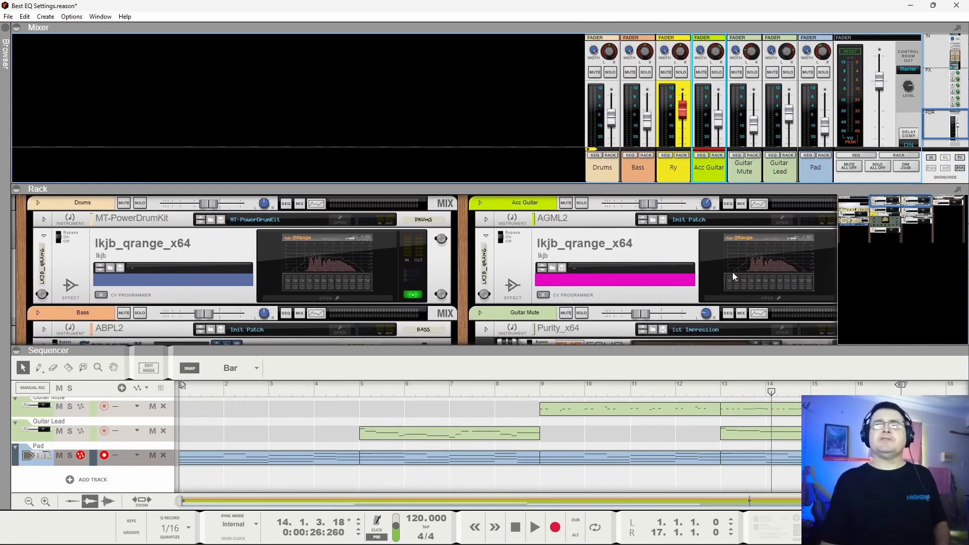
click(734, 271)
key(space)
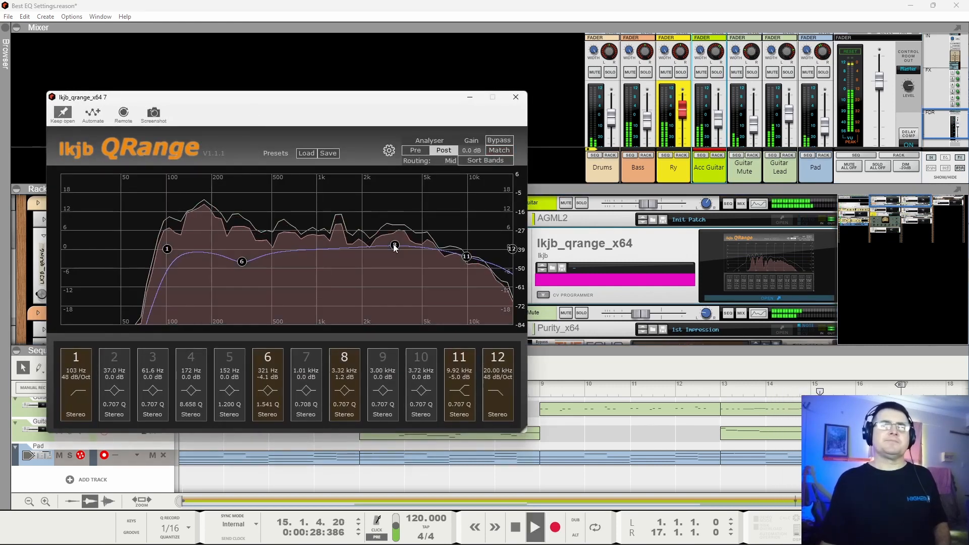
key(space)
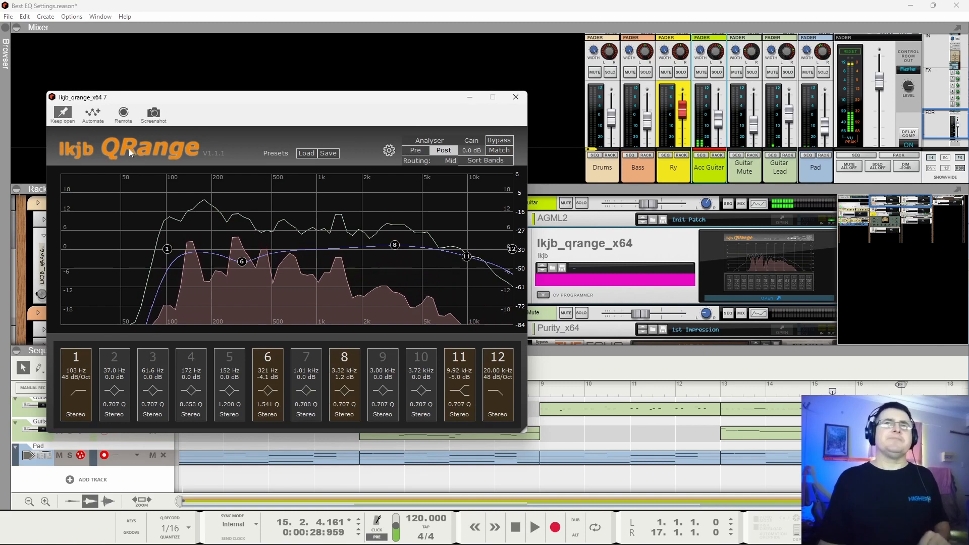
Automate band 8's frequency in the Acc Guitar's QRange and draw a four-bar clip from bar 5 on the Band08Freq lane.
click(93, 114)
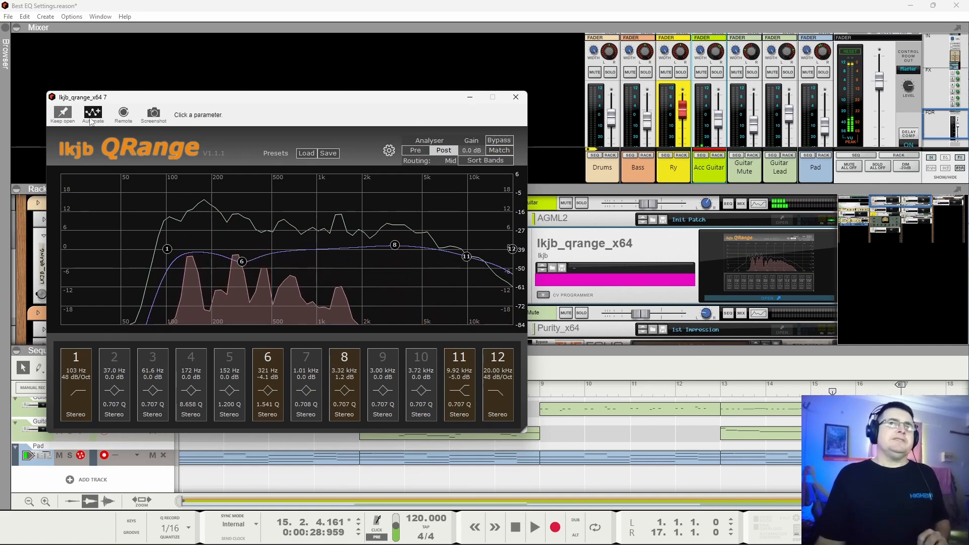
click(398, 247)
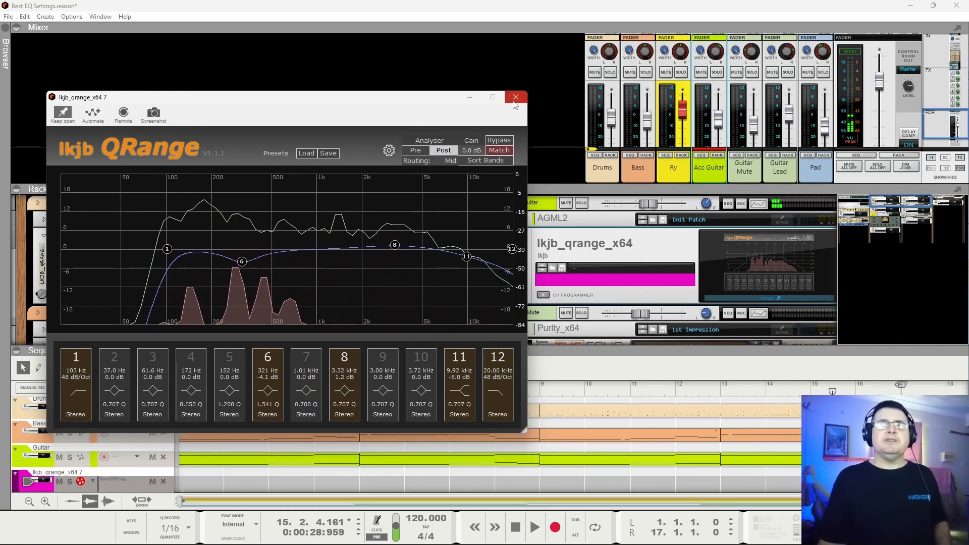
click(515, 96)
scroll(704, 428, down, 3)
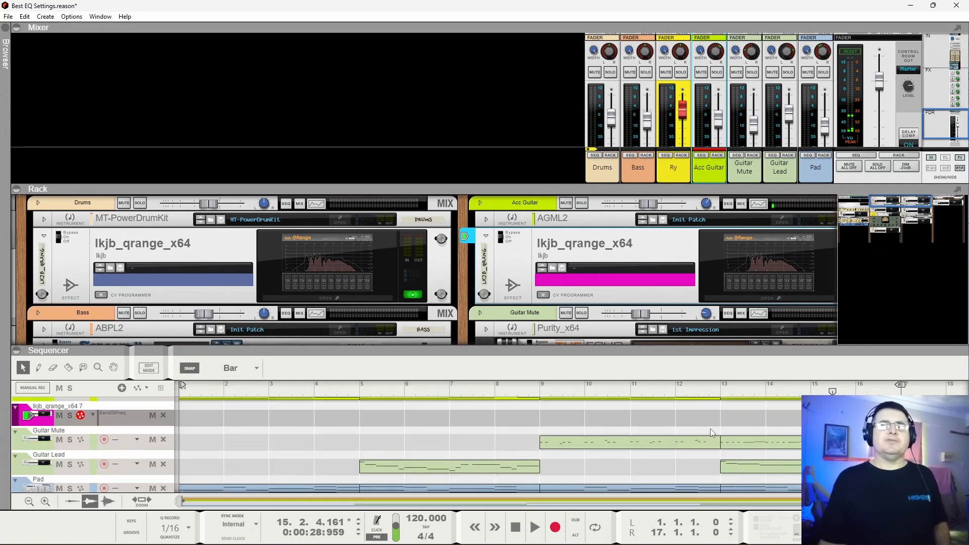
scroll(253, 419, up, 1)
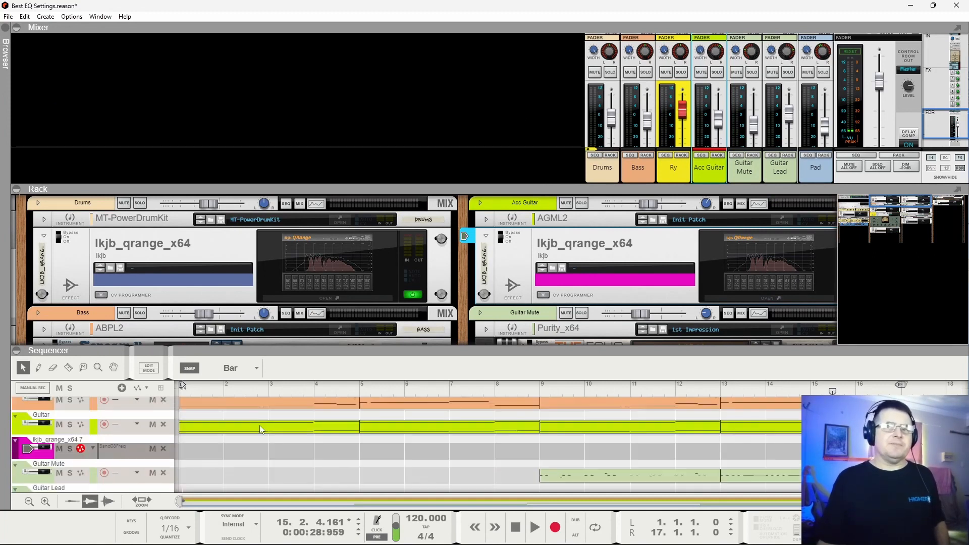
scroll(464, 437, down, 1)
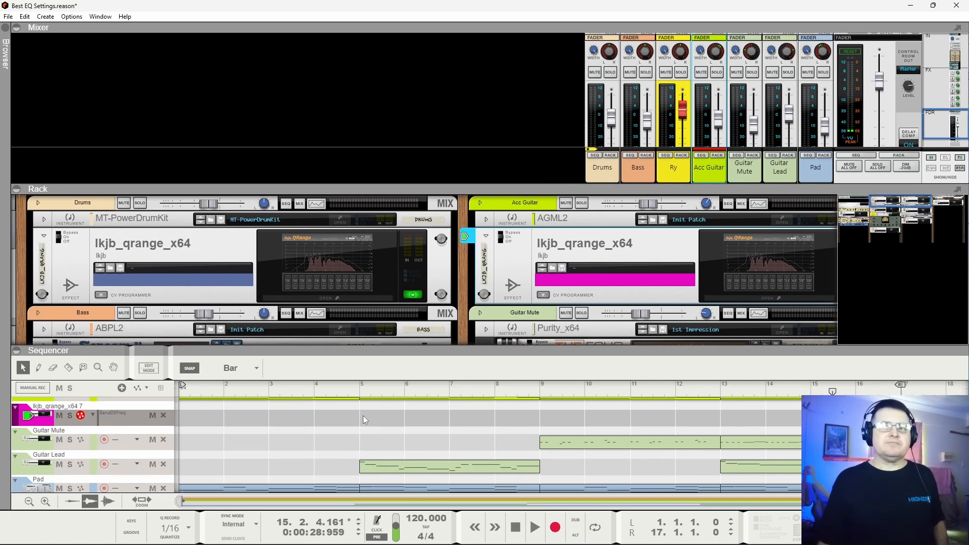
drag(362, 416, 519, 423)
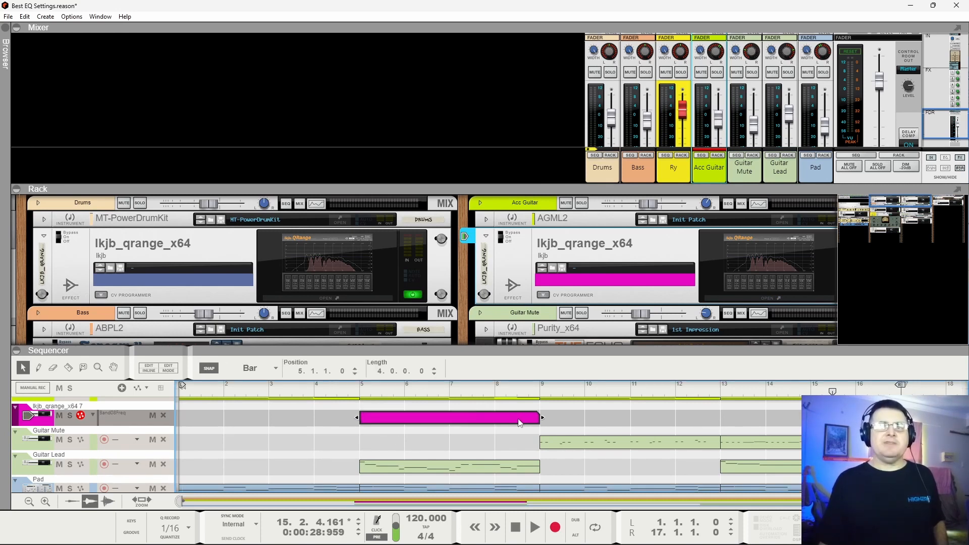
double_click(519, 423)
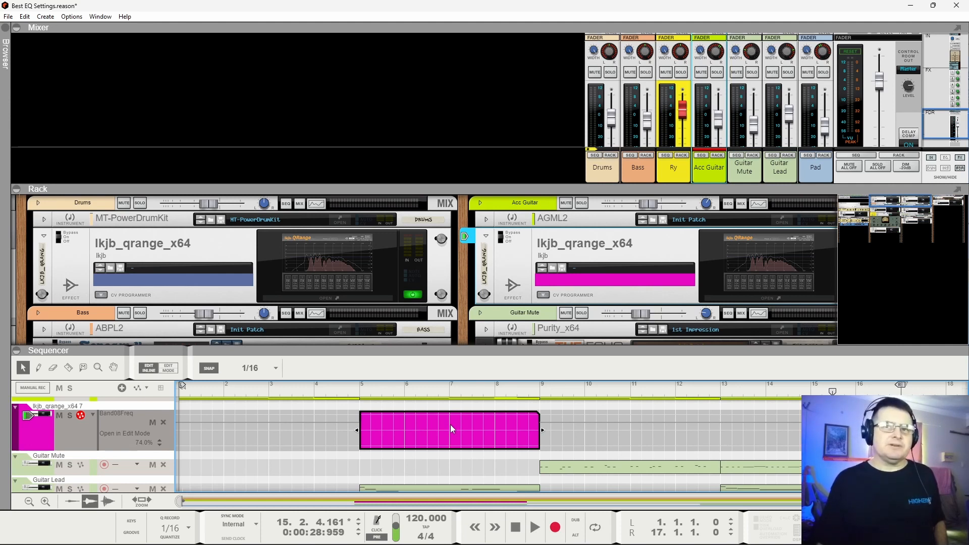
Add an automation lane for band 8's gain in the Acc Guitar's QRange and close the plugin window.
click(749, 270)
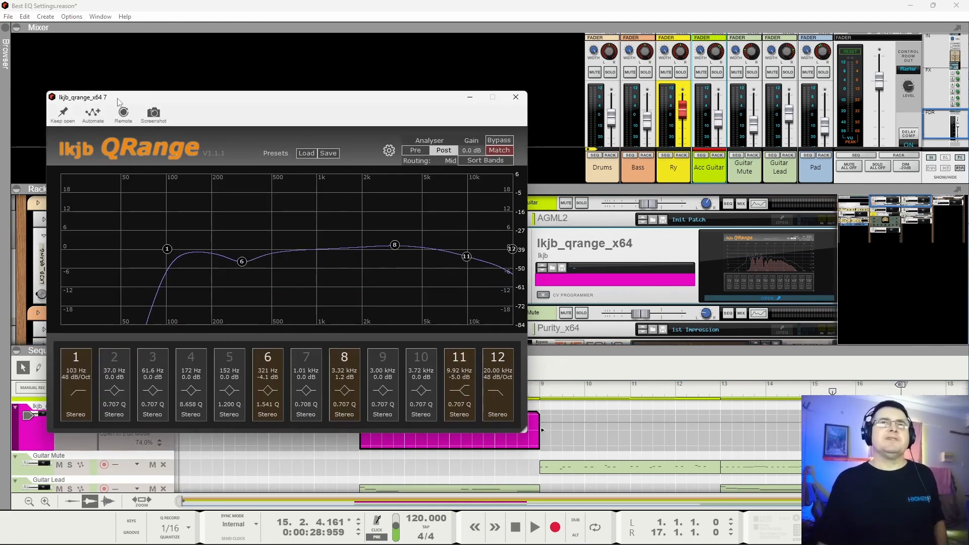
click(93, 115)
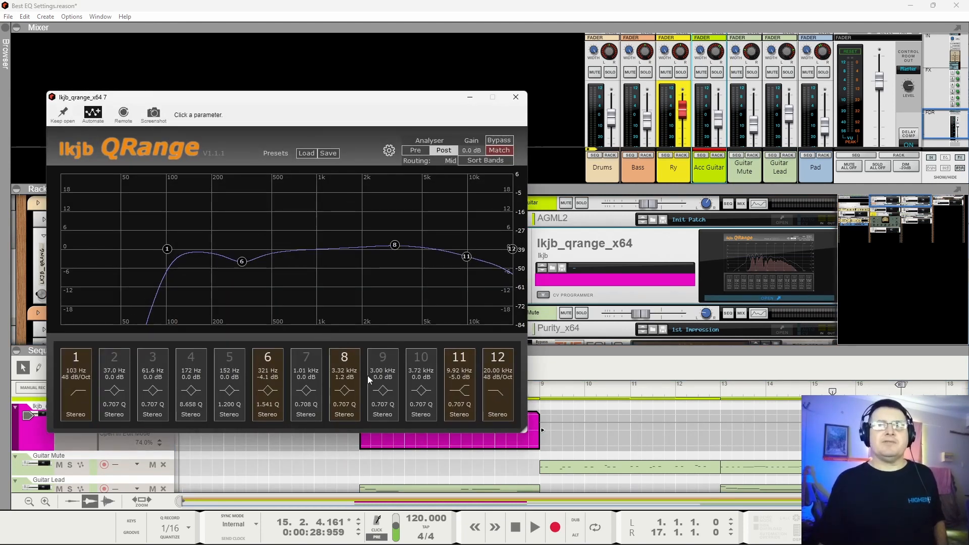
click(352, 378)
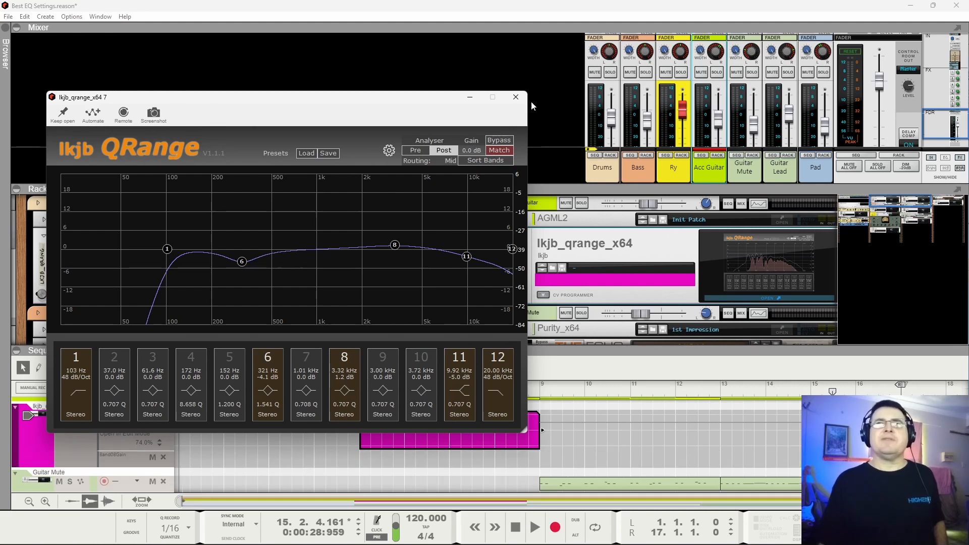
click(514, 98)
Move the four-bar clip from the Band08Freq lane to the Band08Gain lane and open it for inline editing.
scroll(461, 439, down, 3)
scroll(461, 439, up, 4)
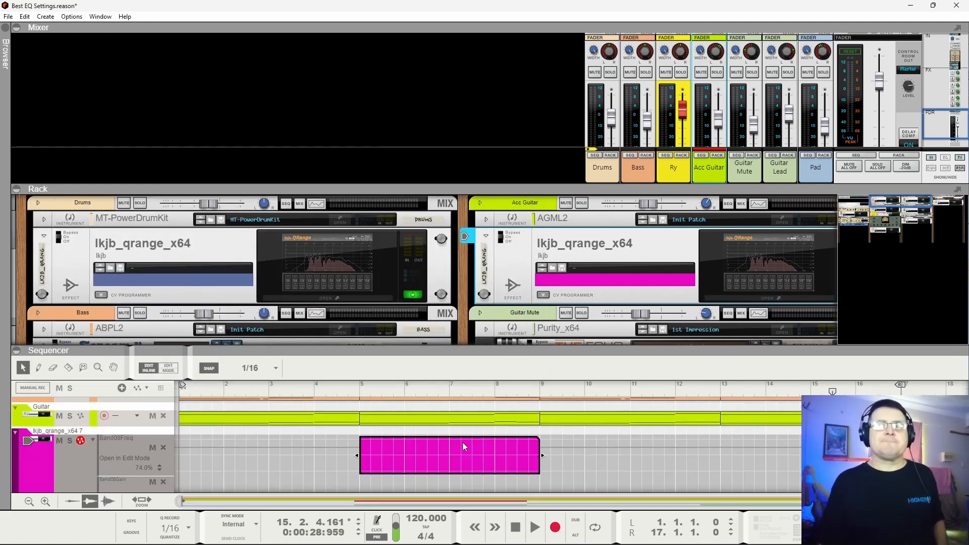
click(464, 432)
click(450, 457)
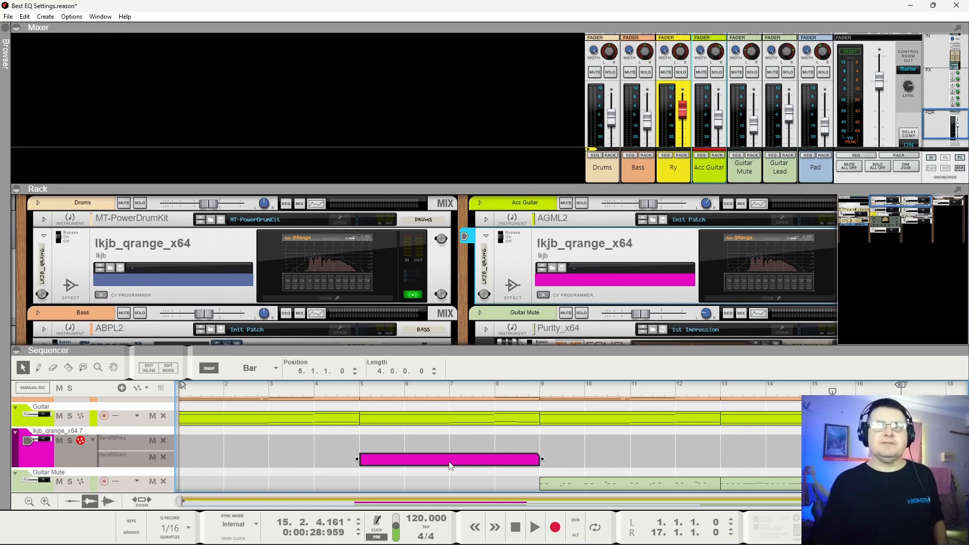
double_click(448, 462)
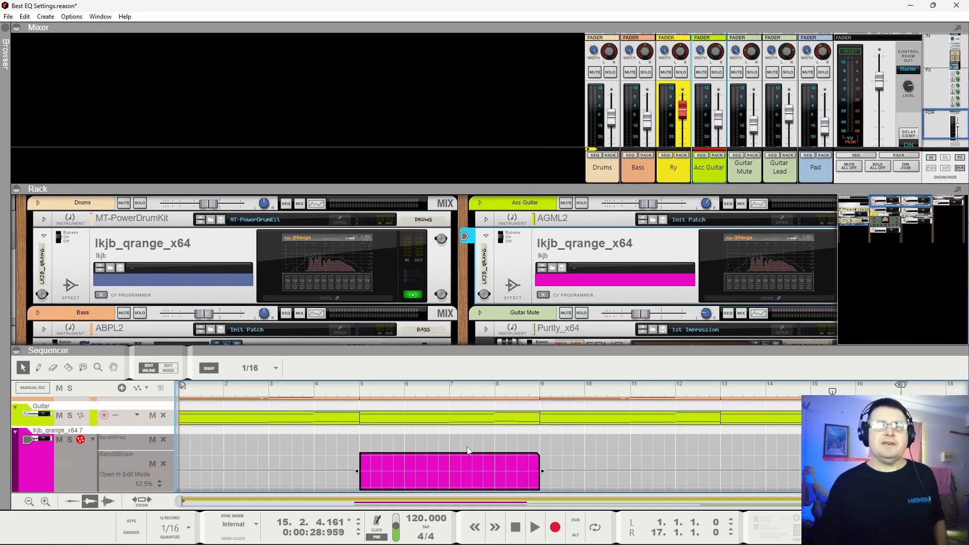
Try a 40.2% Band08Gain automation point at 7.1.4.0, listening from just before bar 5.
click(459, 473)
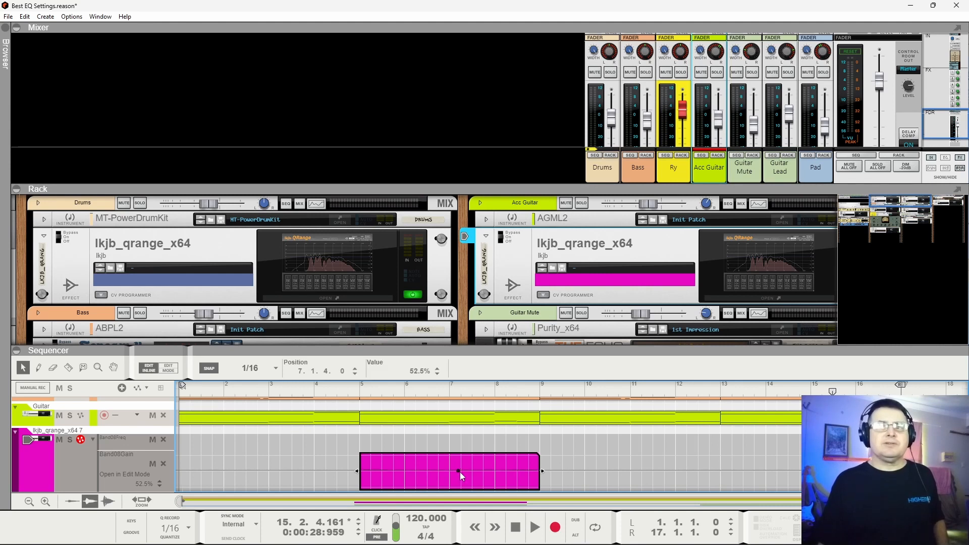
drag(458, 477, 459, 478)
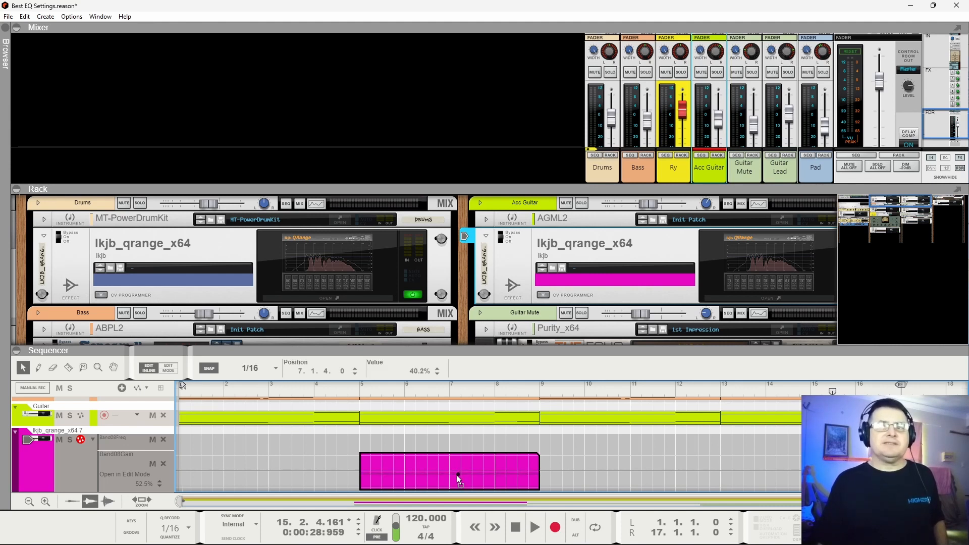
click(343, 390)
key(space)
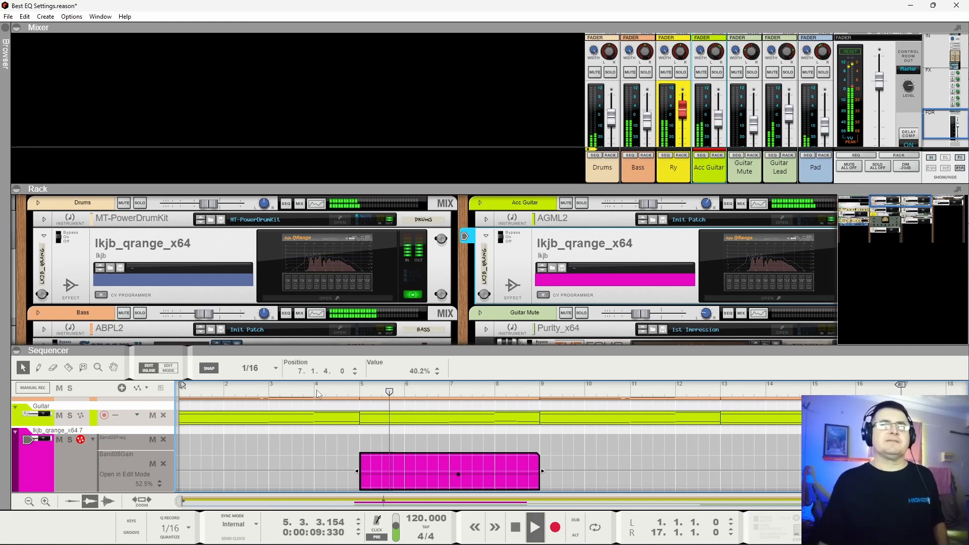
scroll(493, 429, down, 1)
scroll(492, 421, down, 2)
scroll(490, 437, up, 2)
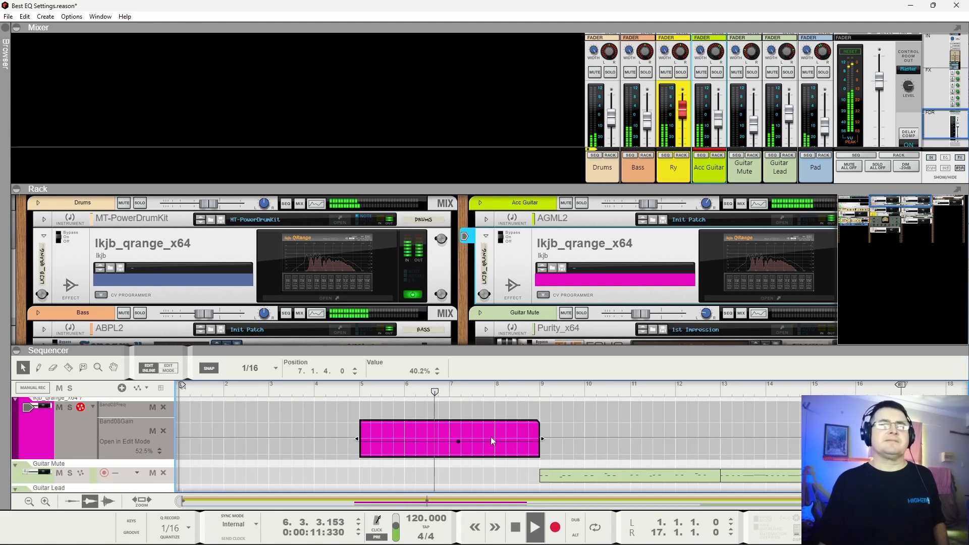
key(space)
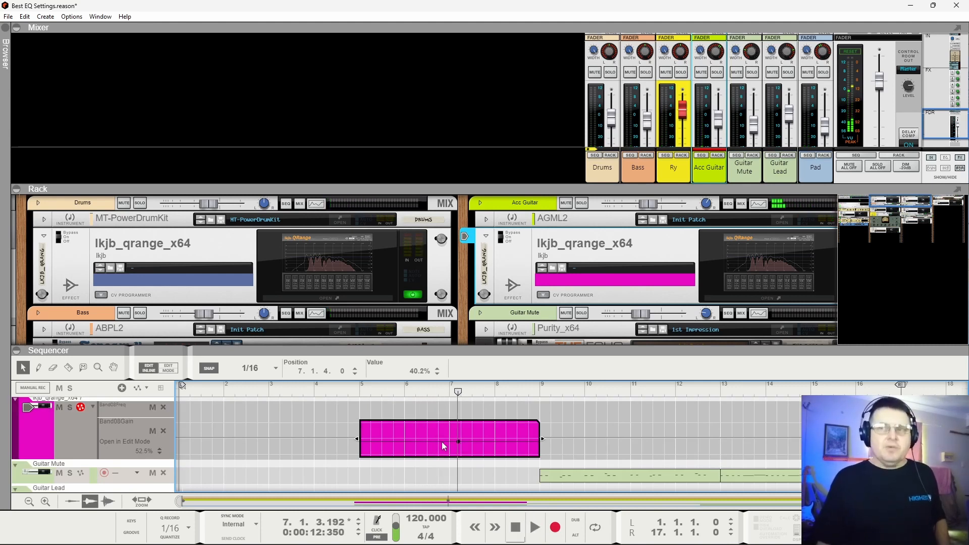
key(Delete)
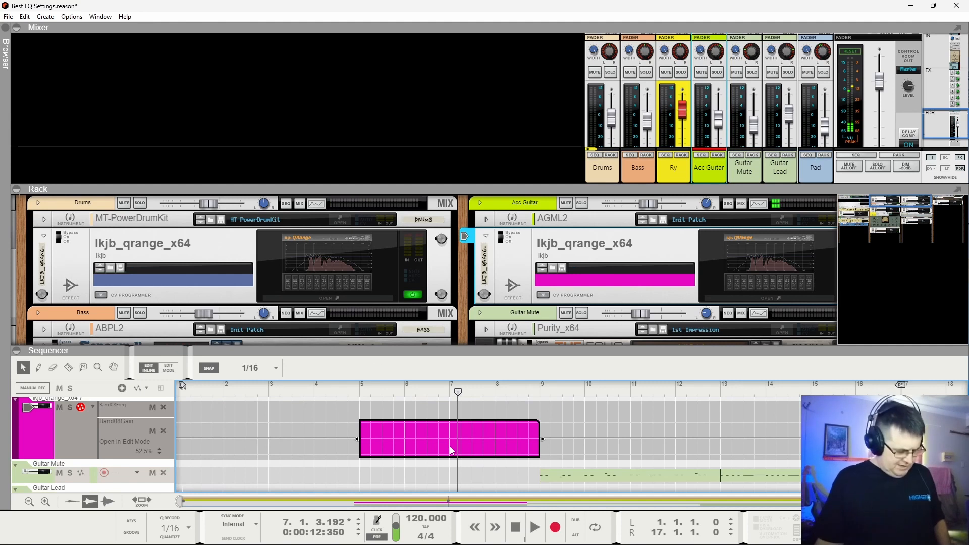
Add Band08Gain points at 52.5% on bars 5 and 9 with a slightly lower point near bar 7, ending the clip at bar 9.
click(361, 437)
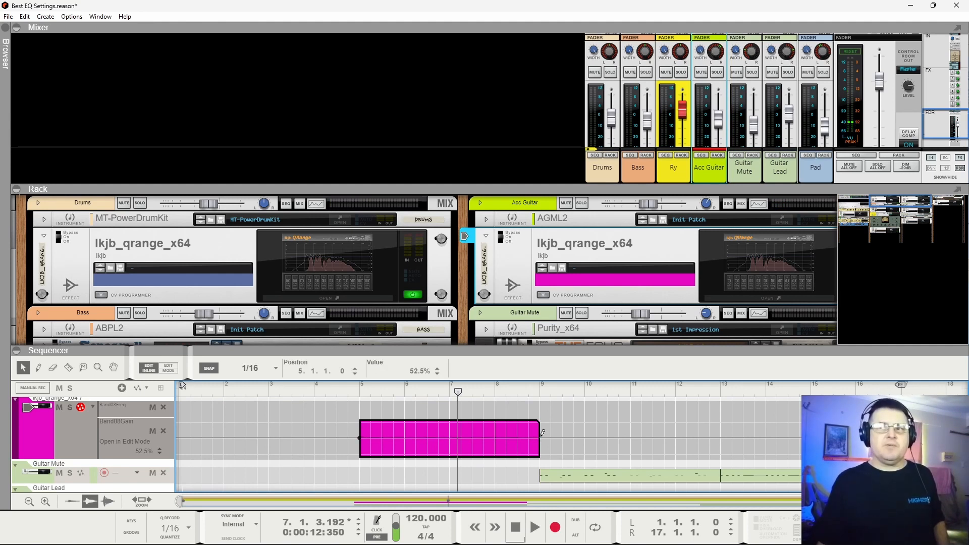
drag(541, 432, 584, 433)
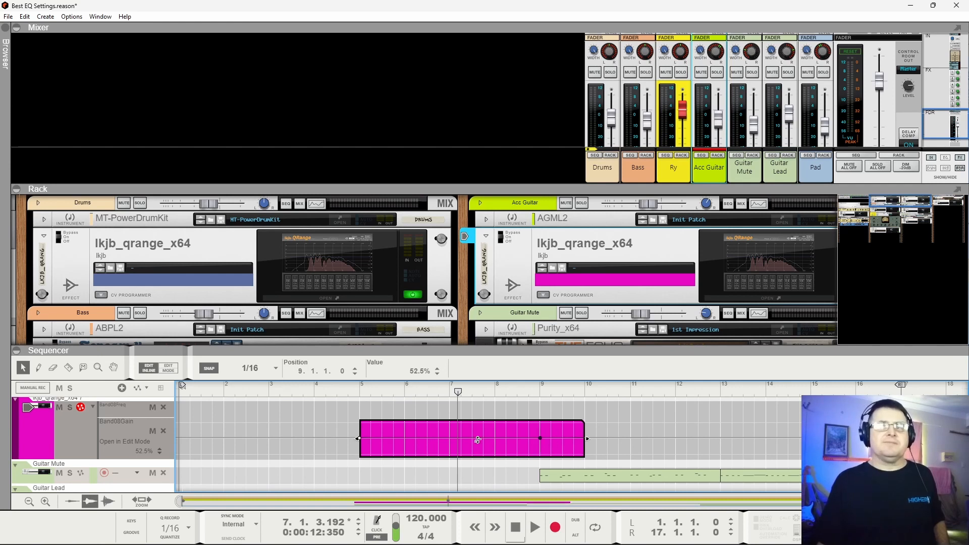
click(452, 440)
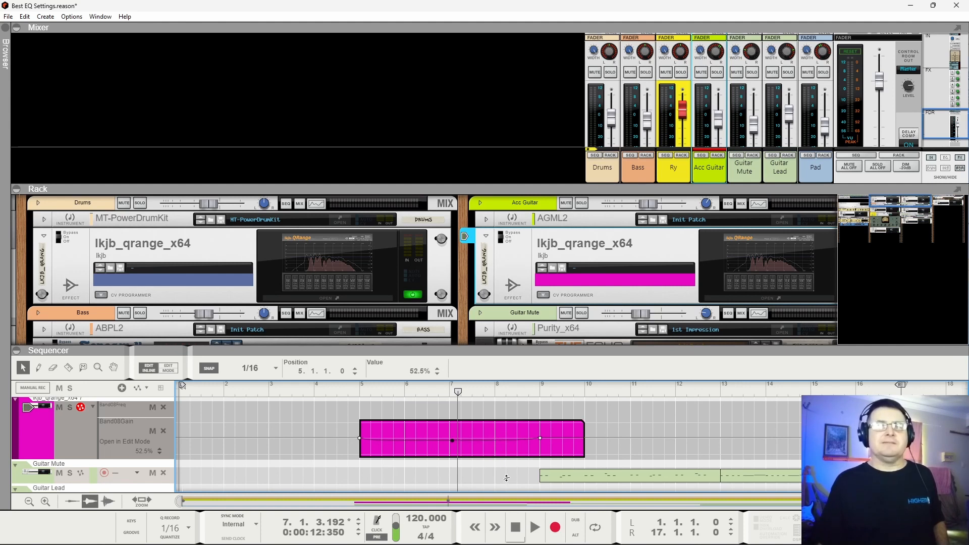
click(583, 403)
drag(581, 426, 539, 426)
Open the Acc Guitar's QRange window, move it clear of the automation clip, and watch band 8 during playback.
click(752, 257)
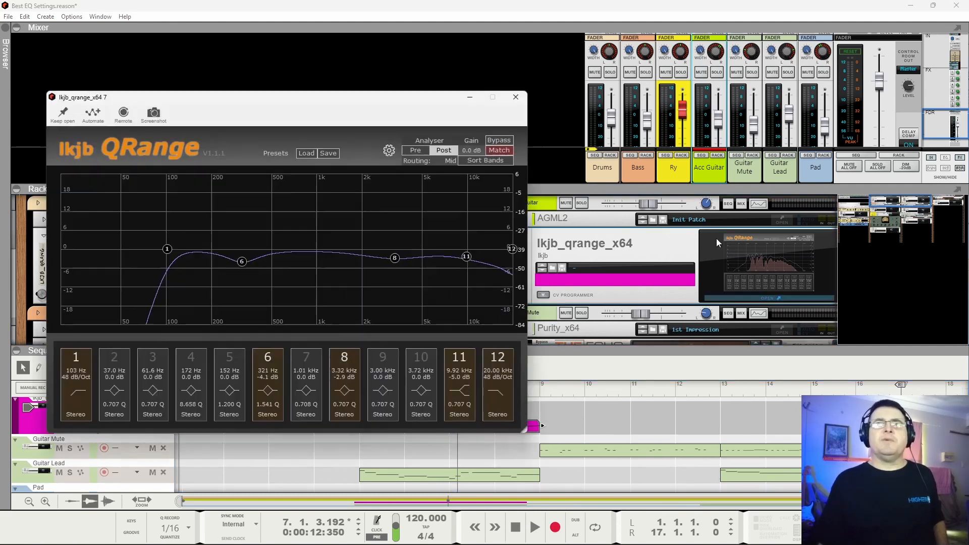
drag(265, 99, 240, 62)
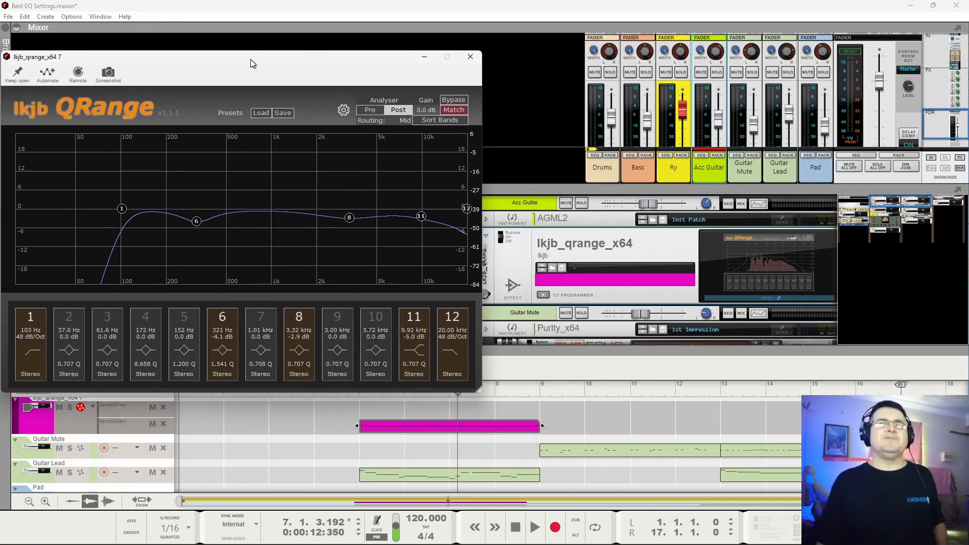
drag(343, 417, 316, 401)
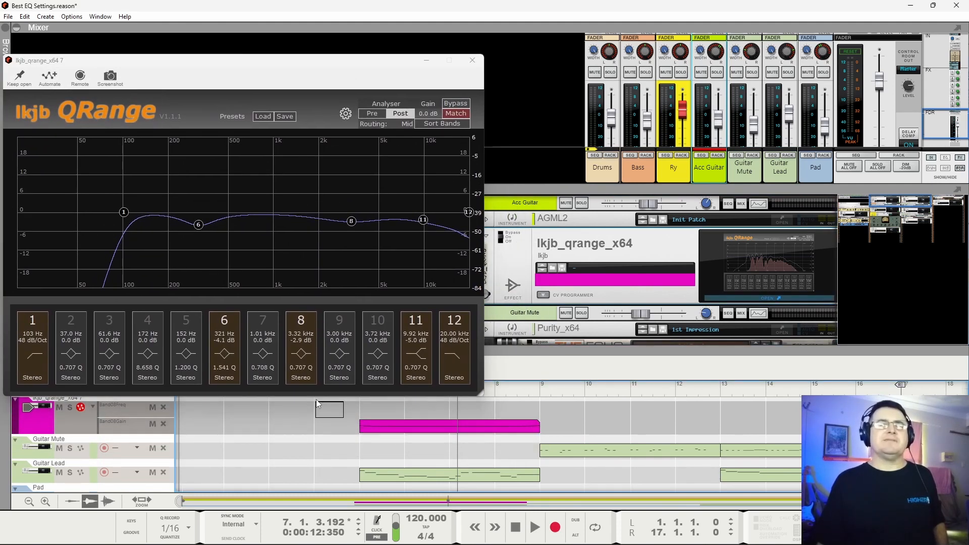
key(space)
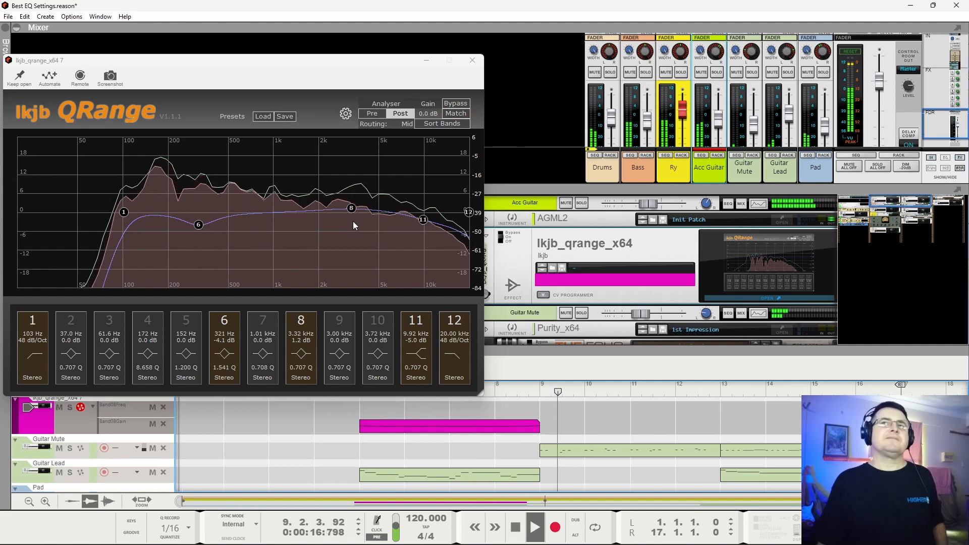
Copy the Band08Gain clip to bar 13 and extend the copy's start back to bar 12.
drag(467, 422, 829, 423)
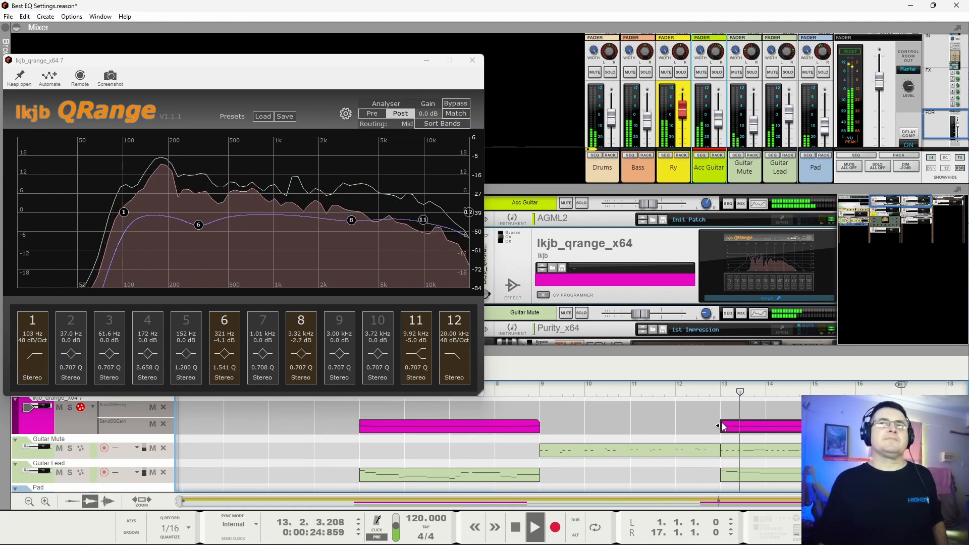
key(space)
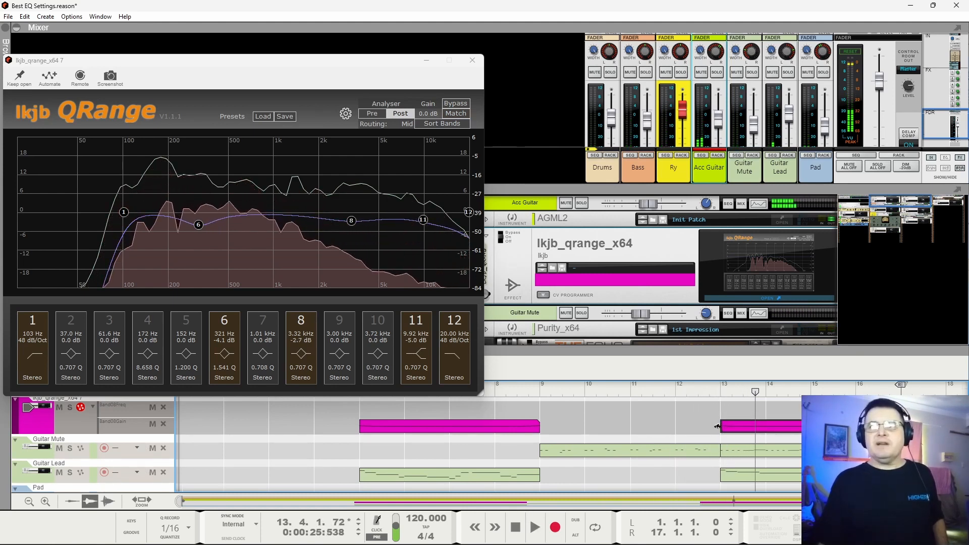
drag(717, 426, 682, 430)
Play from bar 12 to check band 8's movement in the copied clip, and close the QRange window.
click(674, 389)
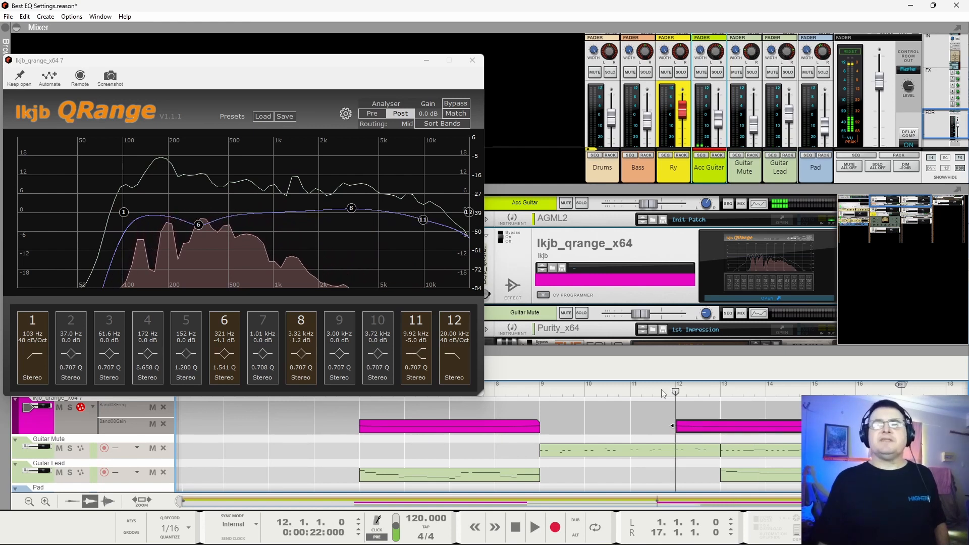
key(space)
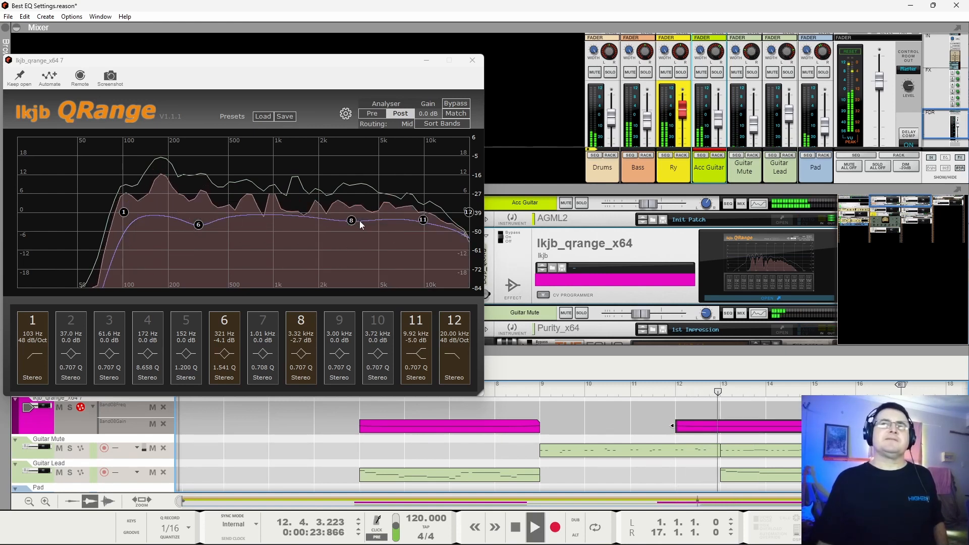
key(space)
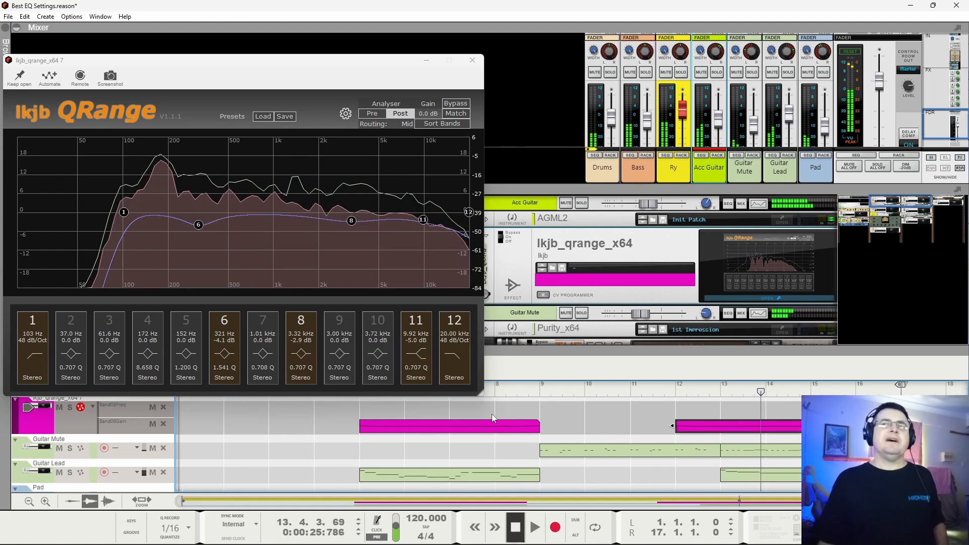
click(473, 60)
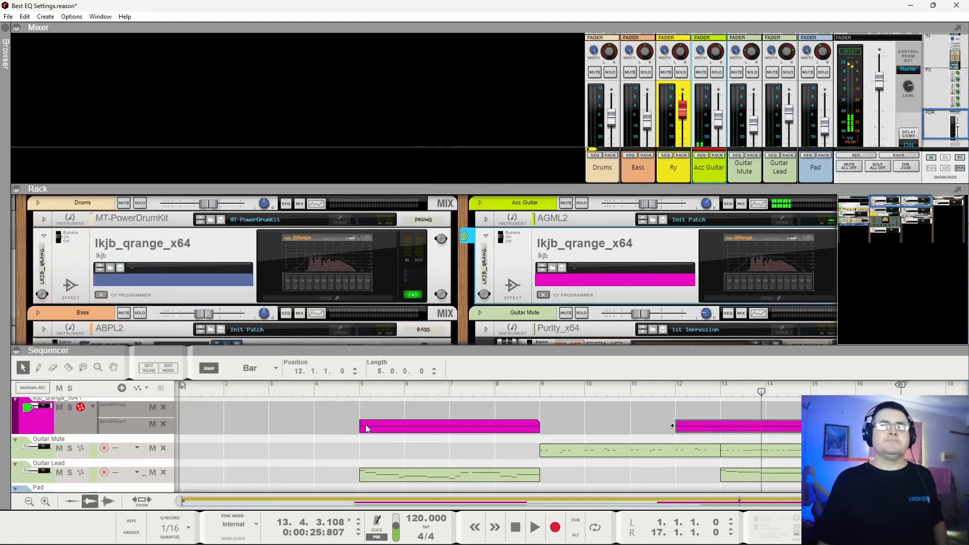
Extend the end of the first Band08Gain clip to bar 10, making it five bars long, while listening from about bar 7.
click(463, 392)
key(space)
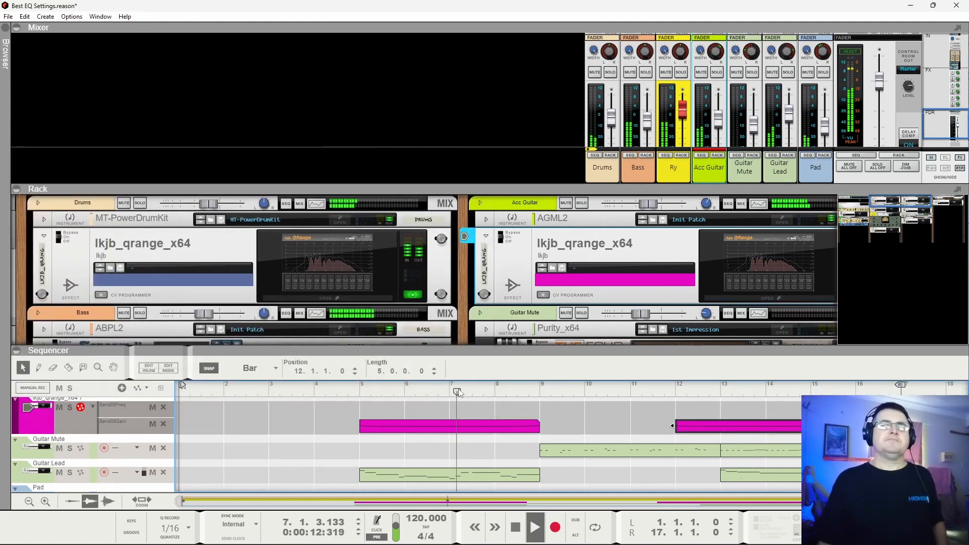
drag(532, 430, 586, 430)
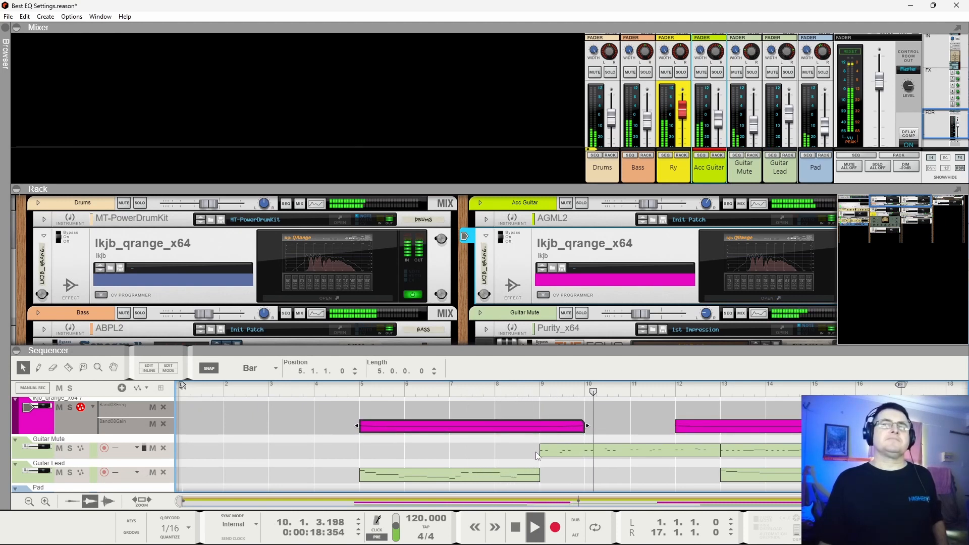
key(space)
Listen to the mix from bar 8 to bar 10 to check the end of the first gain clip.
click(509, 389)
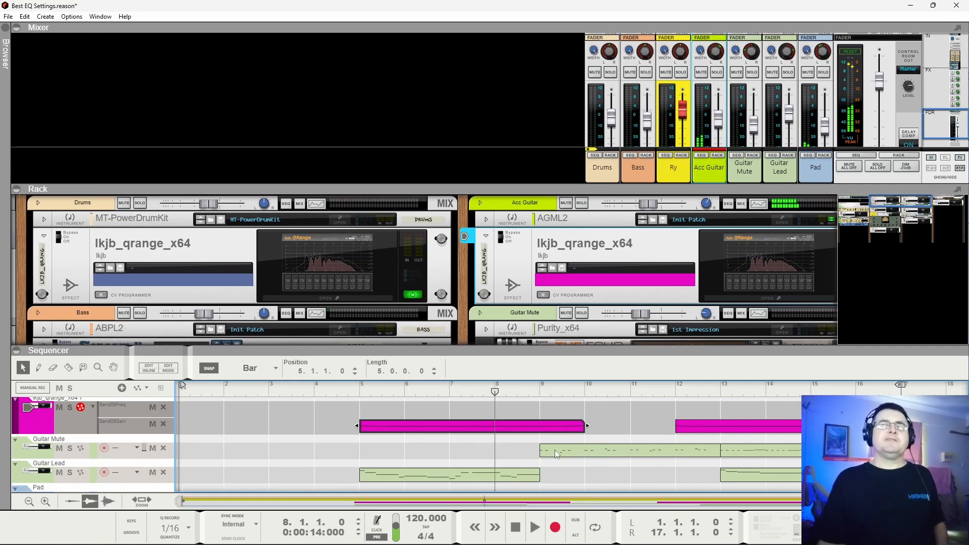
key(space)
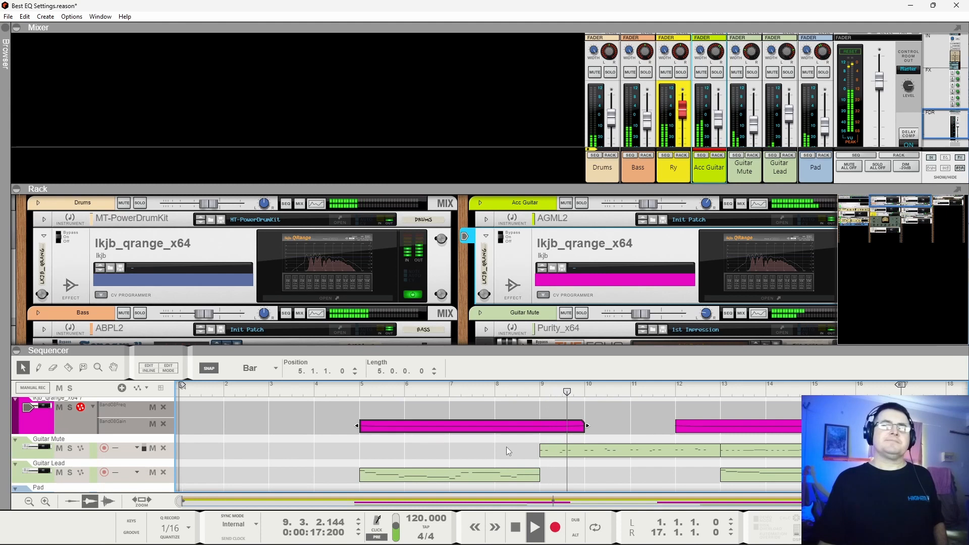
key(space)
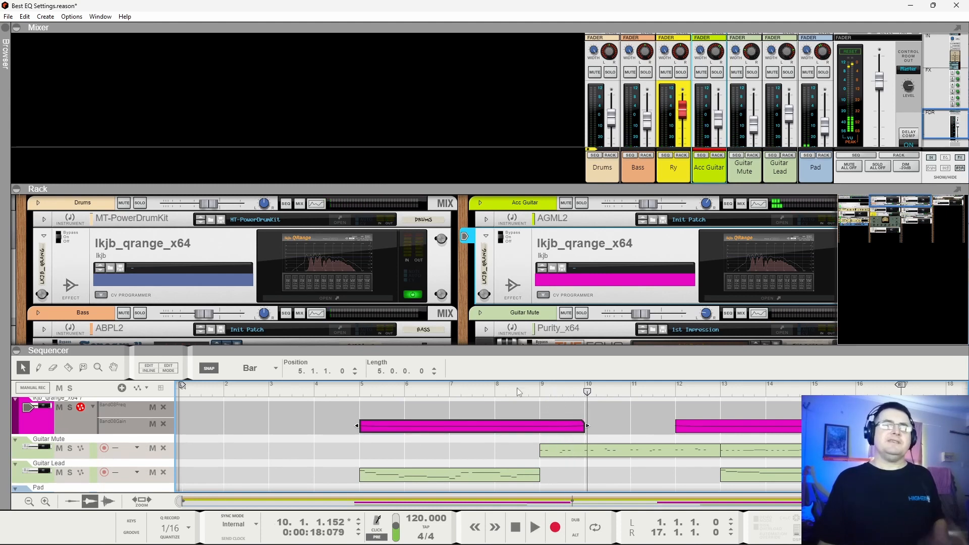
click(514, 388)
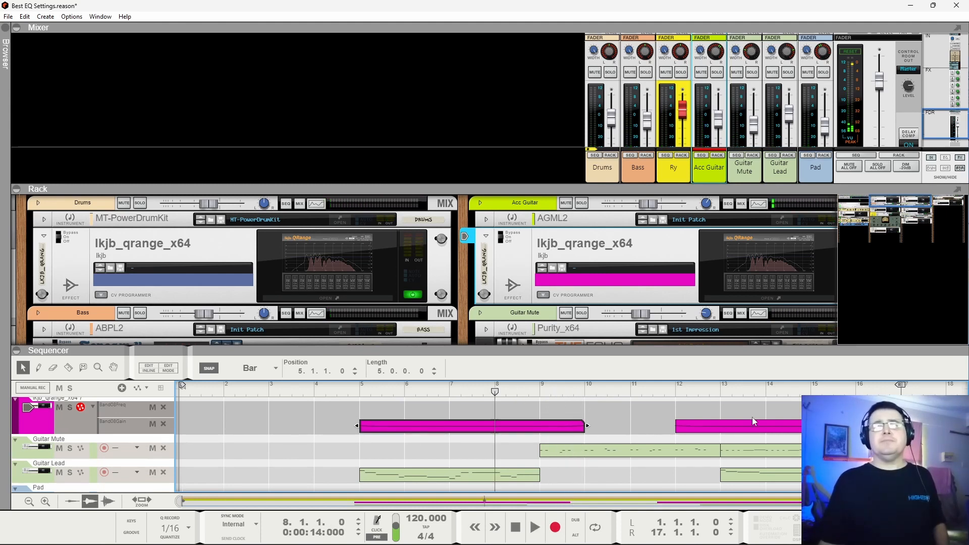
Listen to the transition into bar 13, starting from bar 12 and again from bar 11.
click(671, 387)
key(space)
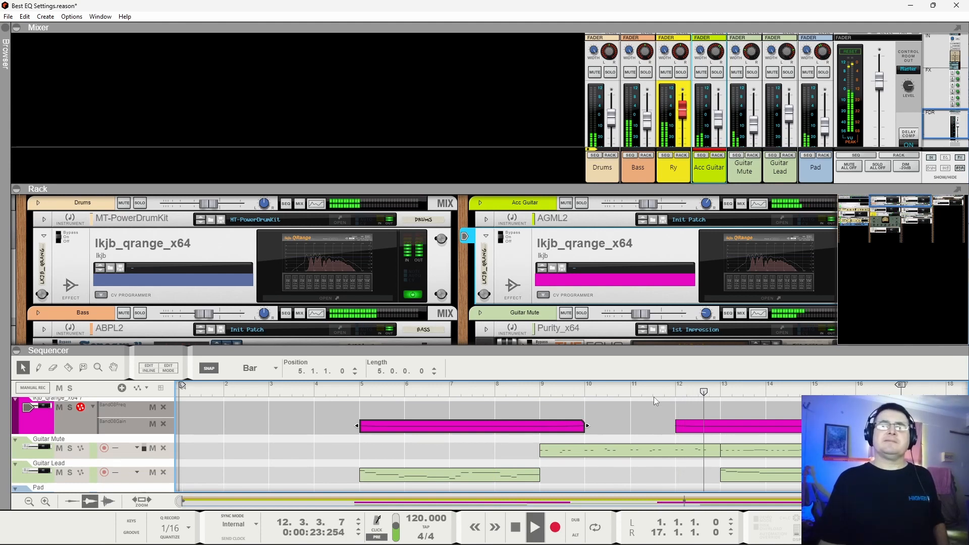
click(675, 392)
click(674, 392)
click(631, 393)
scroll(664, 413, down, 2)
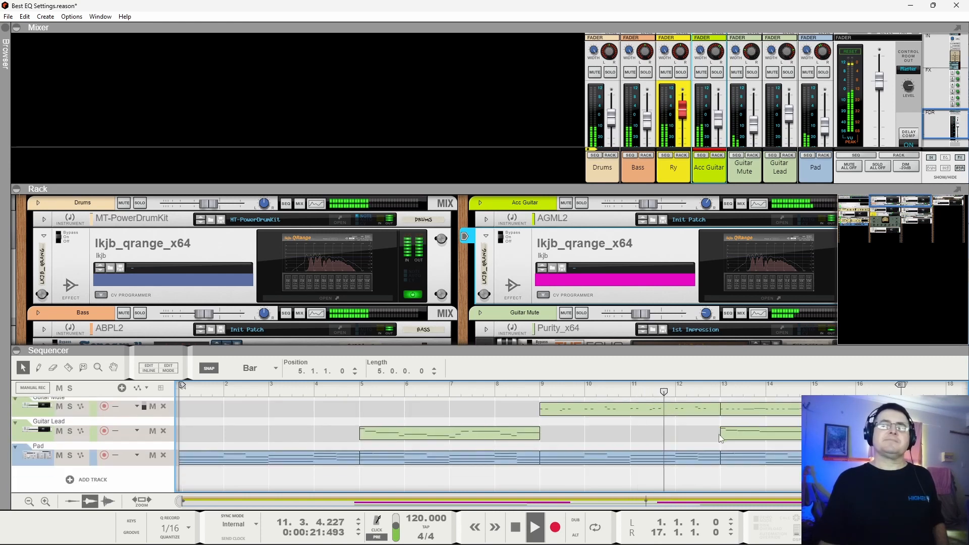
scroll(719, 439, up, 3)
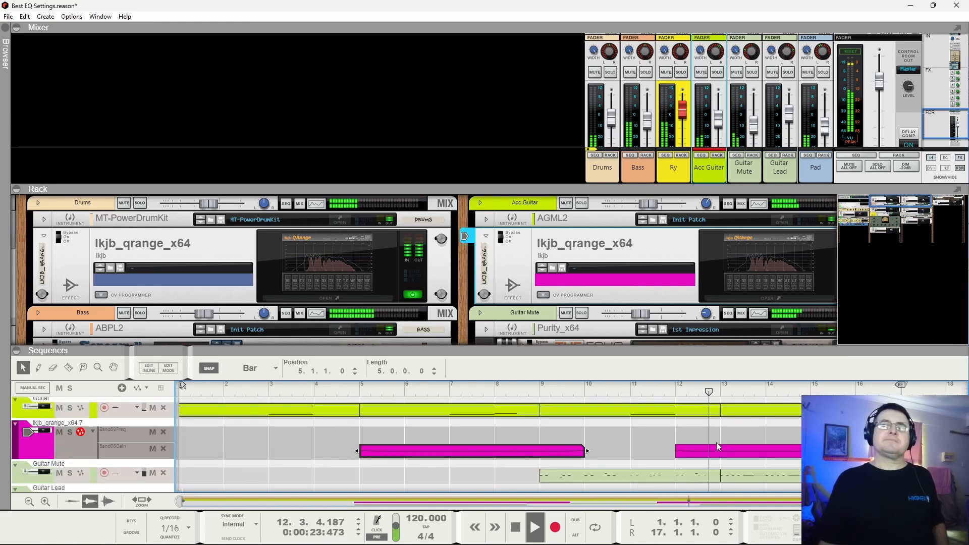
key(space)
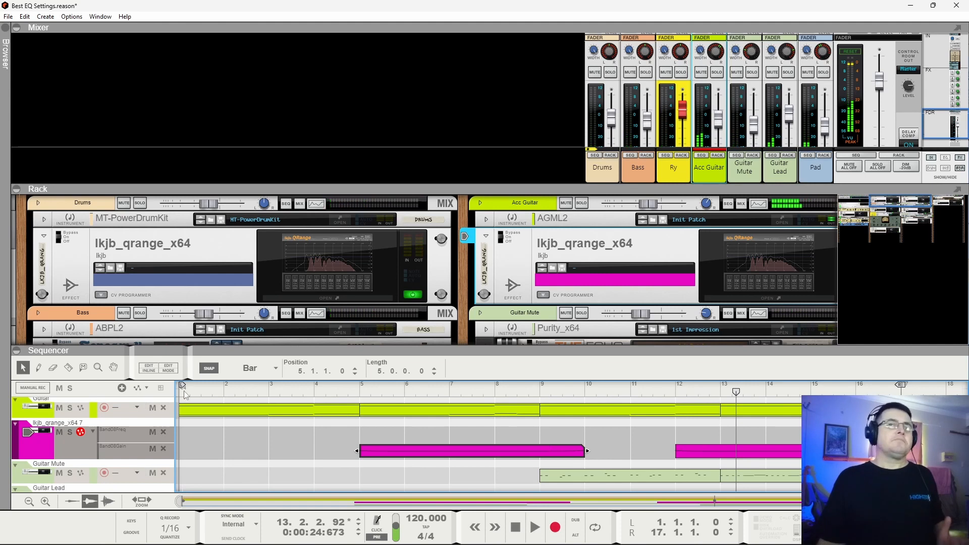
Change the color of the Acc Guitar's QRange automation track to Bright Lime.
right_click(27, 452)
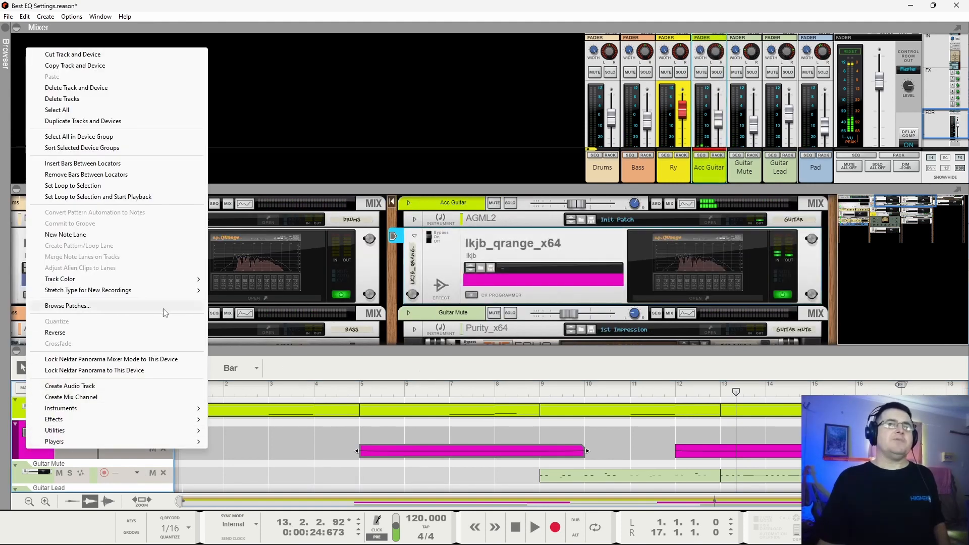
mouse_move(165, 281)
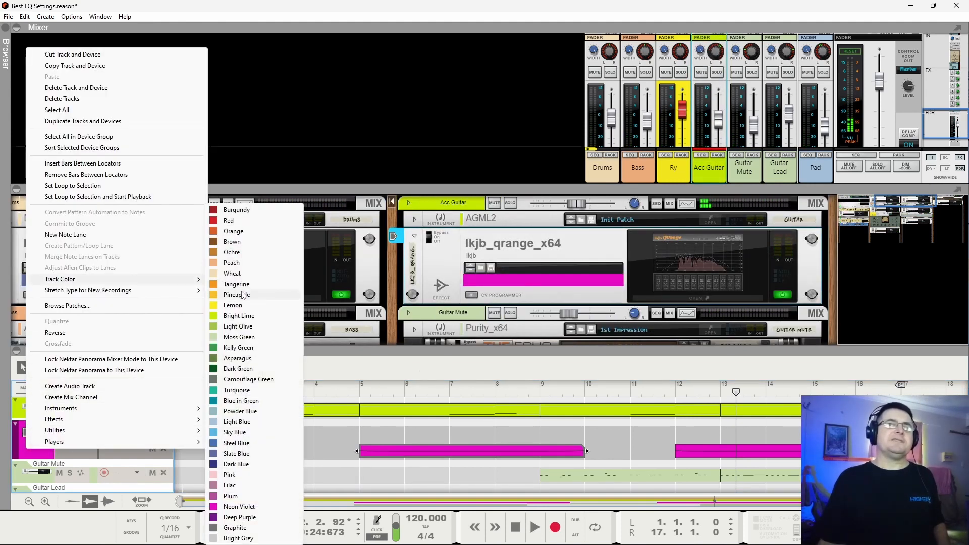
click(239, 316)
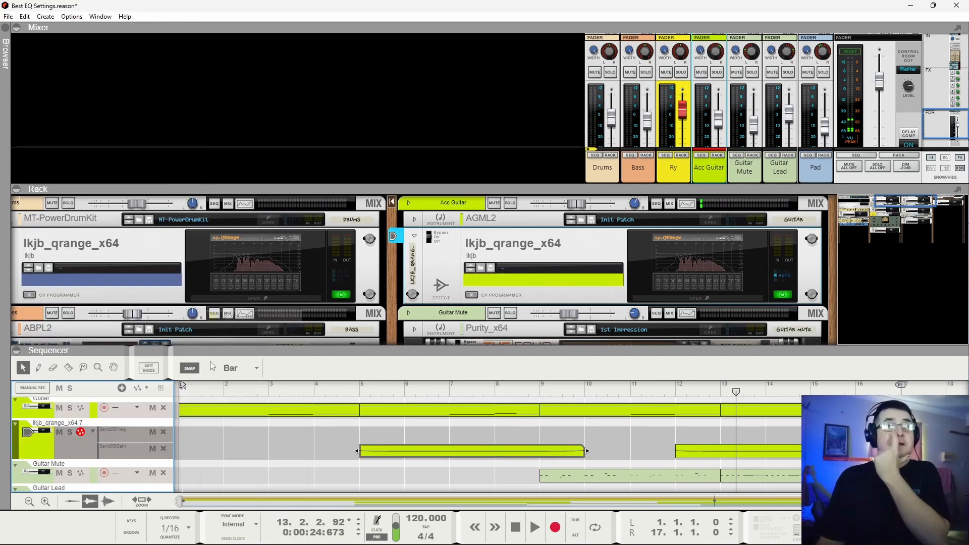
Collapse the Rack area and enlarge the Sequencer slightly so that all tracks fit.
scroll(190, 425, up, 4)
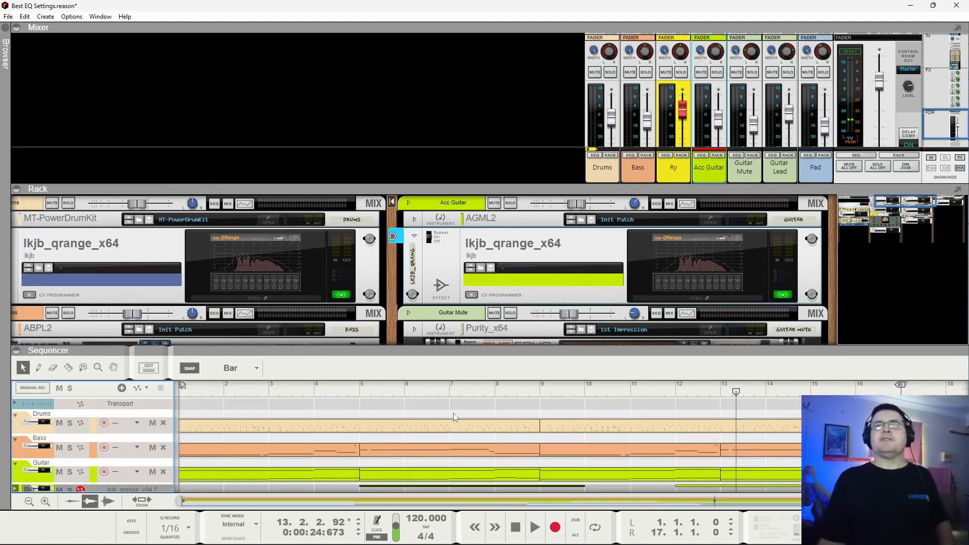
click(17, 190)
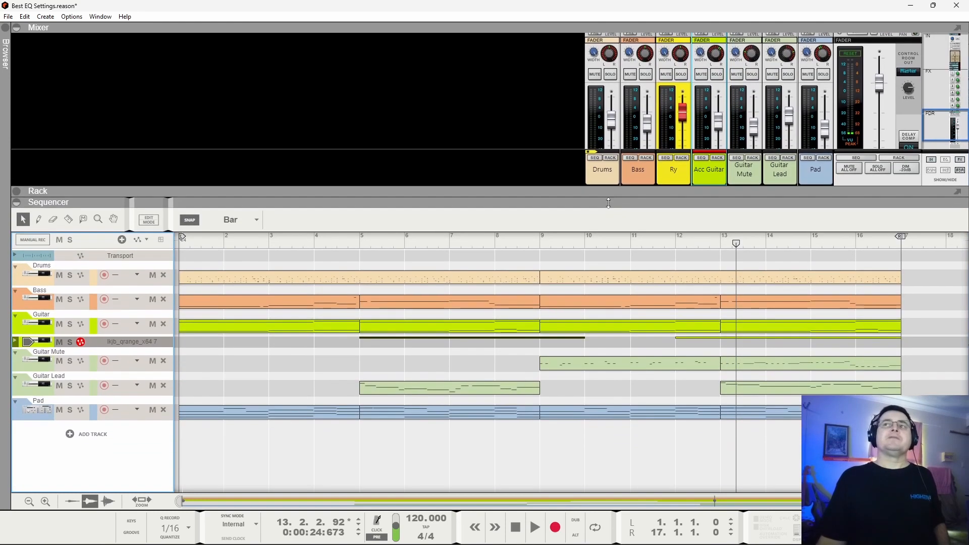
drag(608, 203, 608, 198)
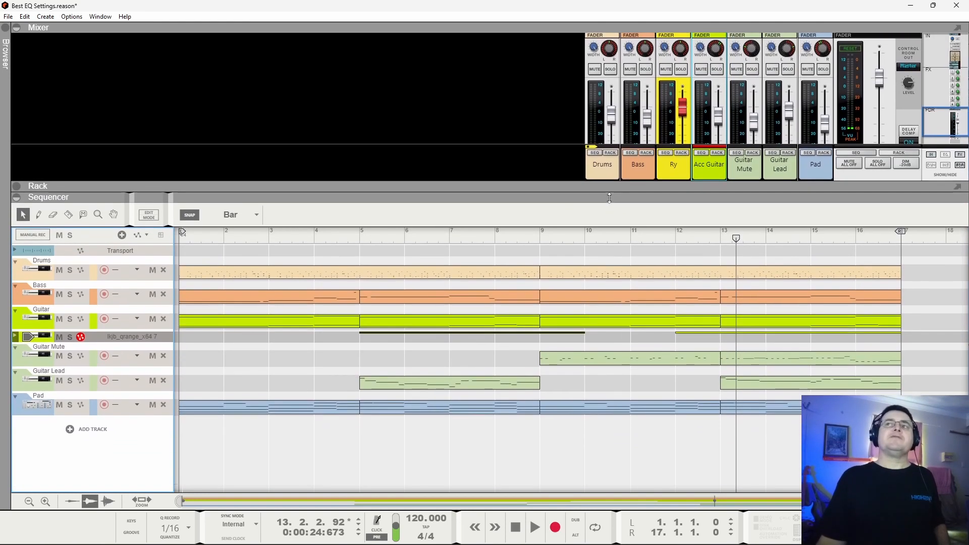
Play the full mix from bar 3 into bar 7, stop, and place the playhead at bar 5.
click(293, 239)
click(274, 239)
key(space)
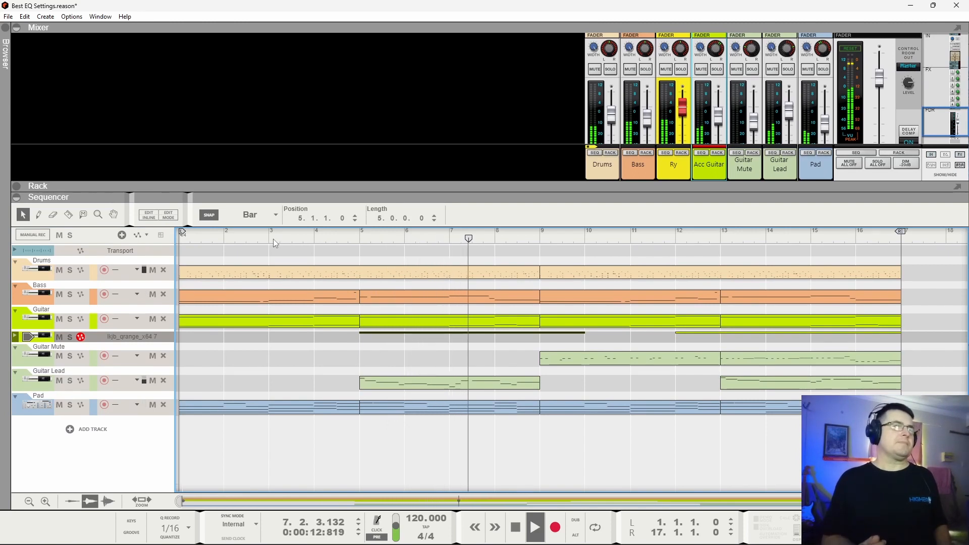
key(space)
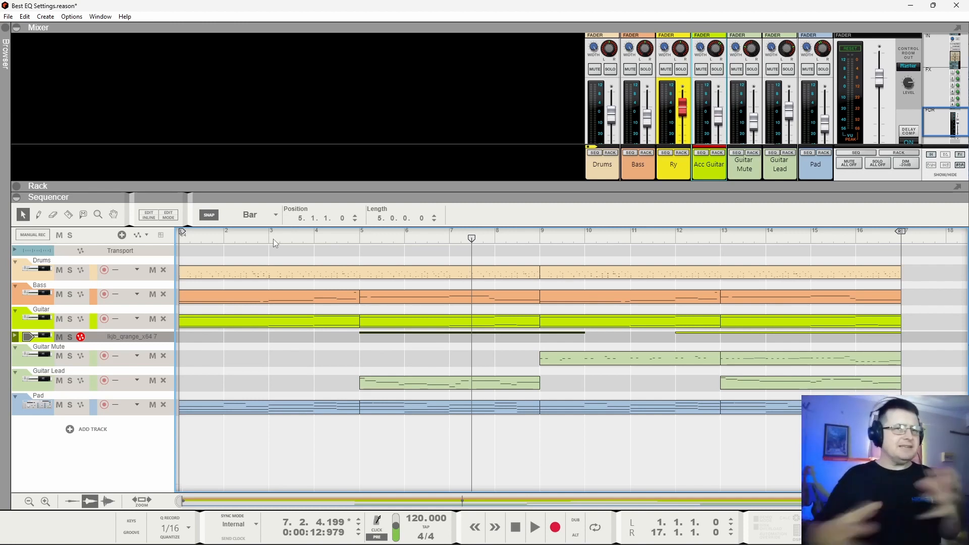
click(340, 242)
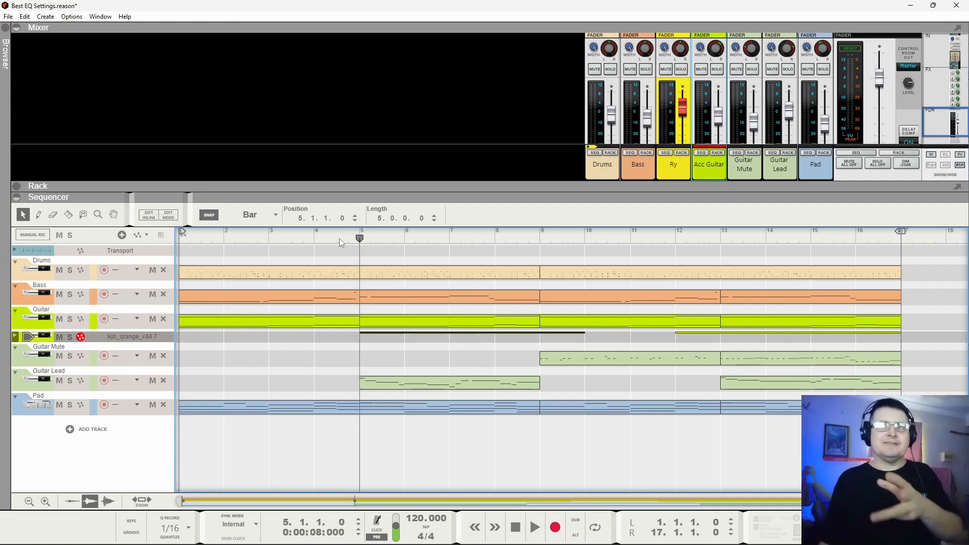